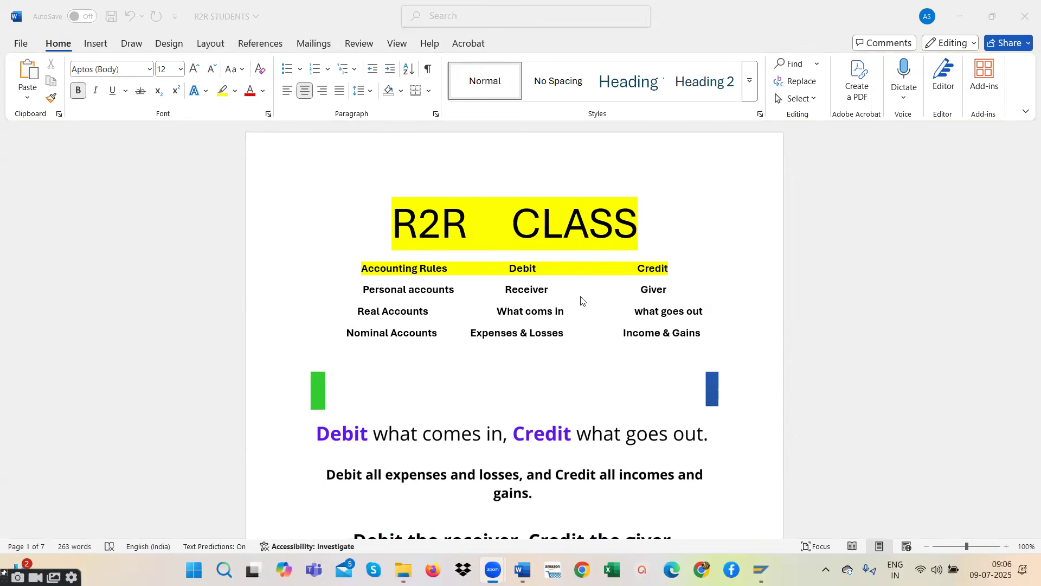
- Review the debit and credit rules for personal, real and nominal accounts and the definition of general ledgers
{"action": "scroll", "coordinate": [478, 332], "scroll_direction": "down", "scroll_amount": 3}
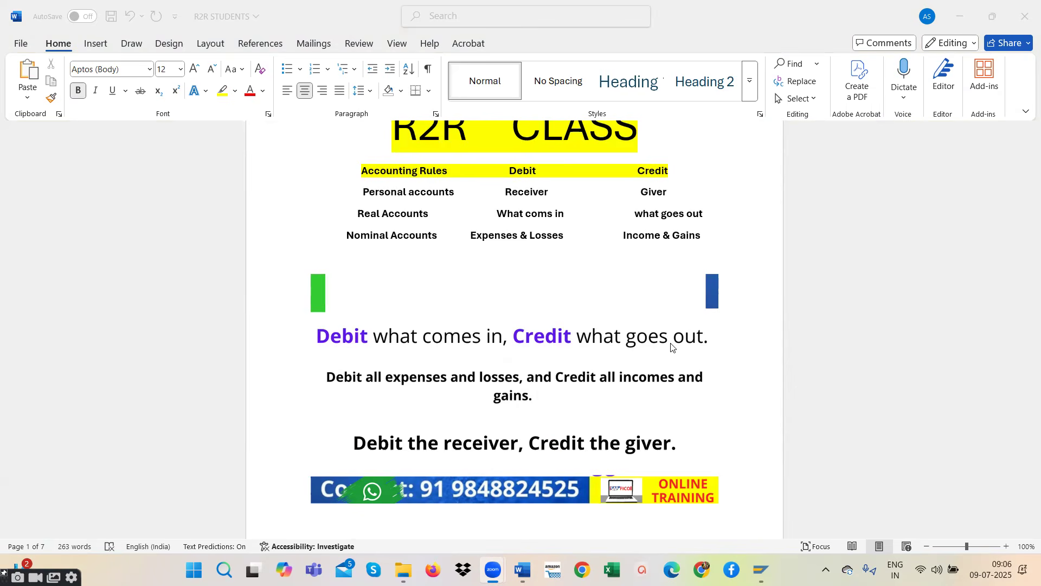
{"action": "left_click", "coordinate": [712, 239]}
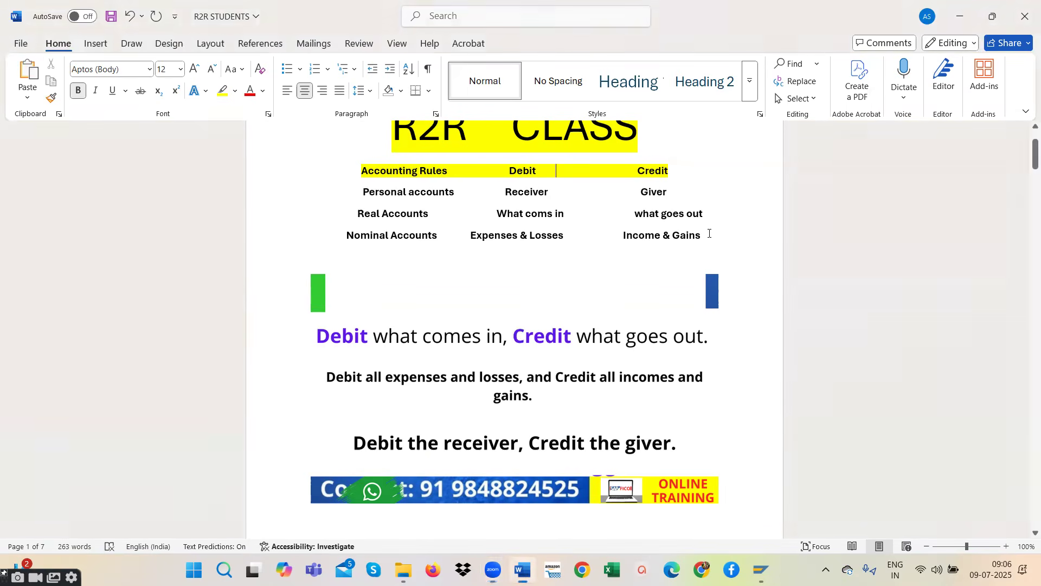
{"action": "left_click_drag", "start_coordinate": [364, 175], "coordinate": [727, 237]}
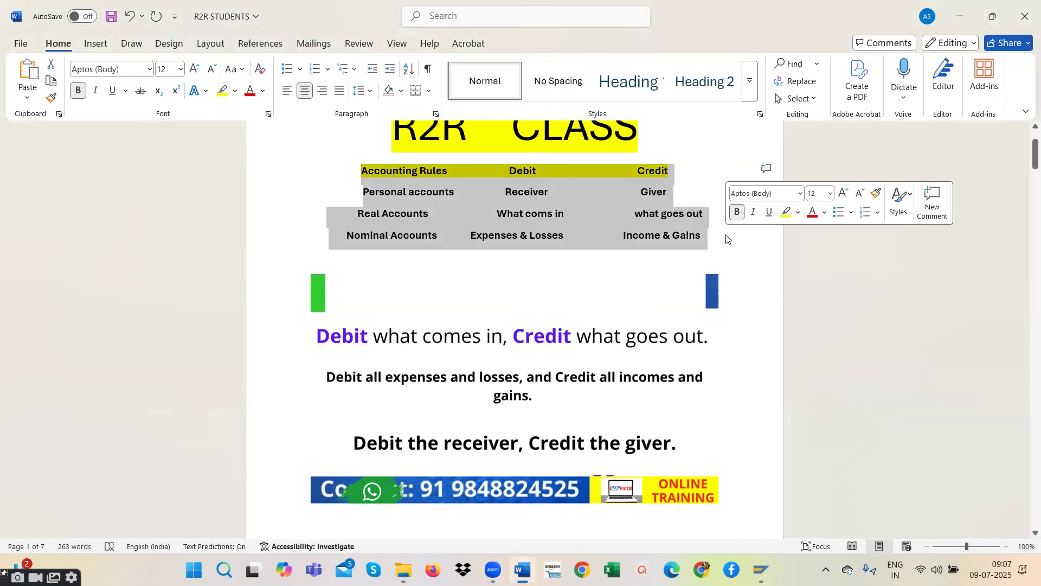
{"action": "left_click", "coordinate": [576, 233]}
{"action": "scroll", "coordinate": [537, 282], "scroll_direction": "down", "scroll_amount": 10}
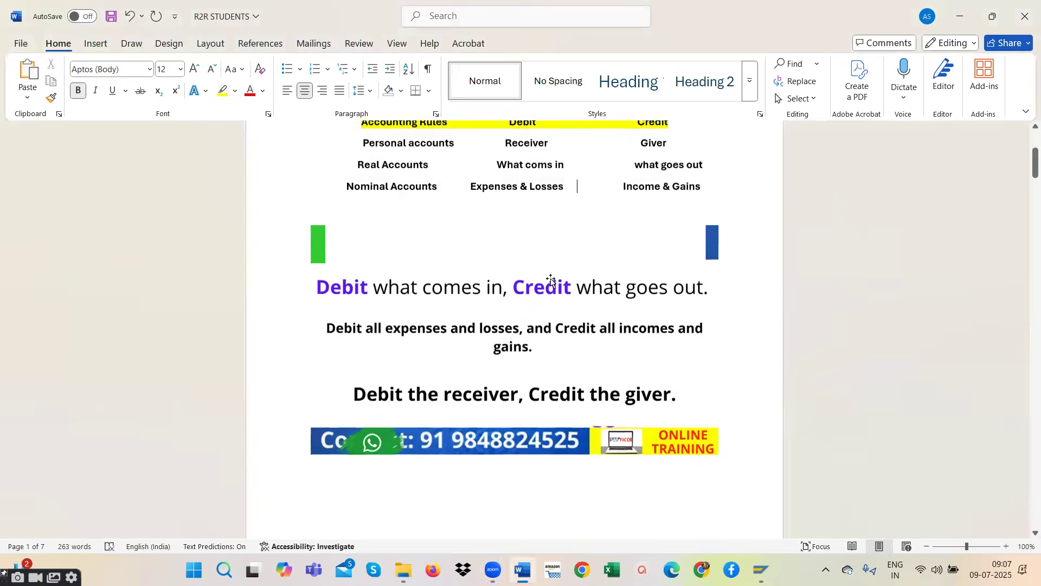
{"action": "scroll", "coordinate": [486, 325], "scroll_direction": "down", "scroll_amount": 5}
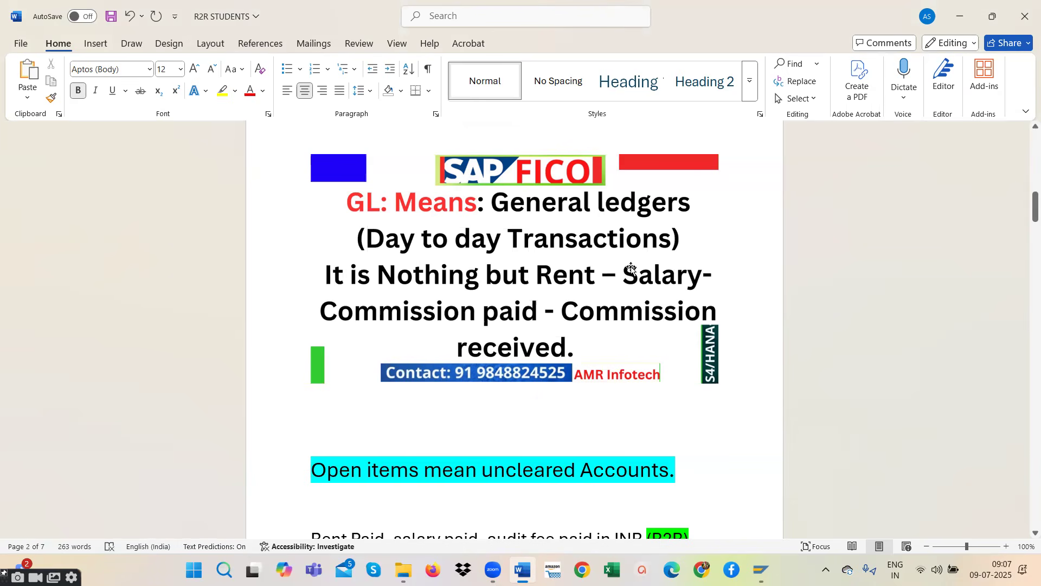
{"action": "scroll", "coordinate": [631, 267], "scroll_direction": "down", "scroll_amount": 3}
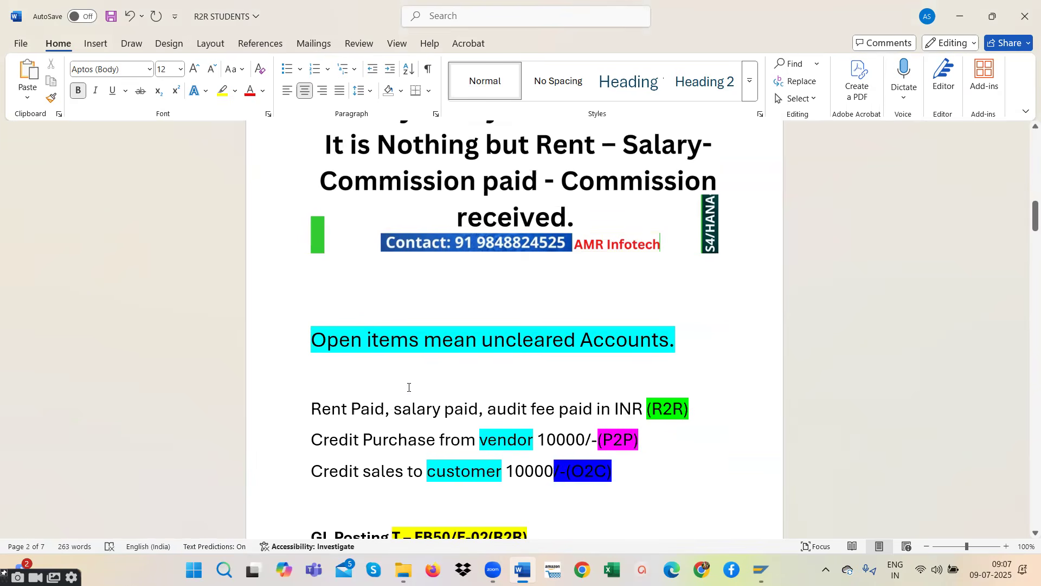
- Add the transaction code "T-FBL3N" after the sentence "Open items mean uncleared Accounts."
{"action": "left_click", "coordinate": [339, 343]}
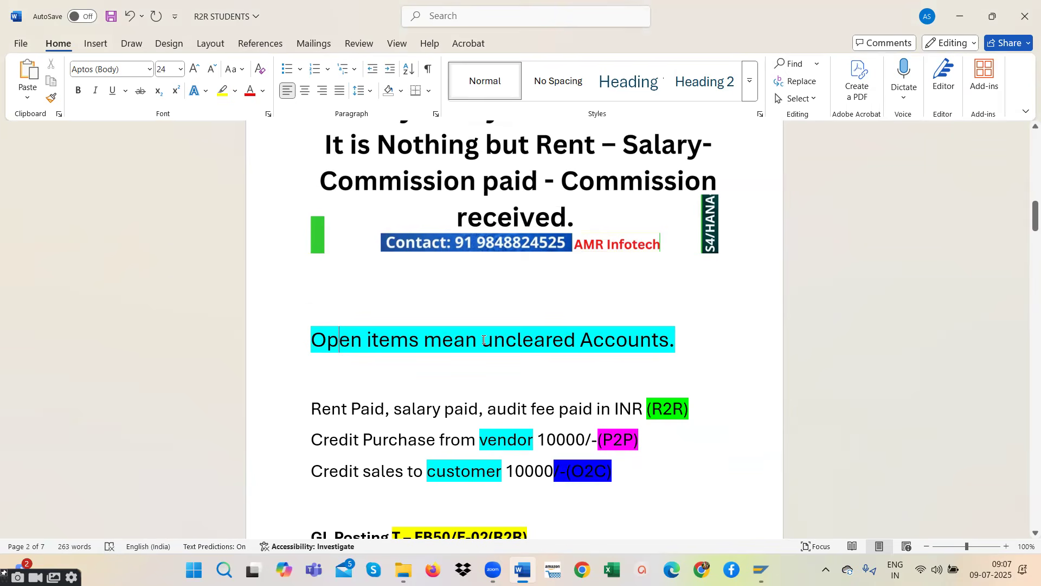
{"action": "left_click_drag", "start_coordinate": [483, 340], "coordinate": [685, 343]}
{"action": "left_click", "coordinate": [689, 344]}
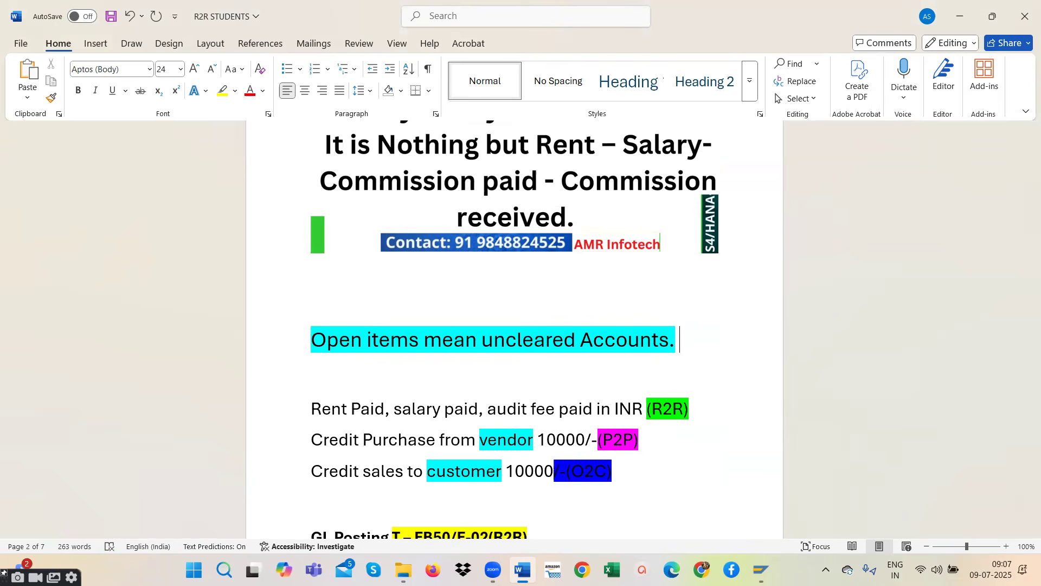
{"action": "type", "text": "T-"}
{"action": "type", "text": "FBL3N"}
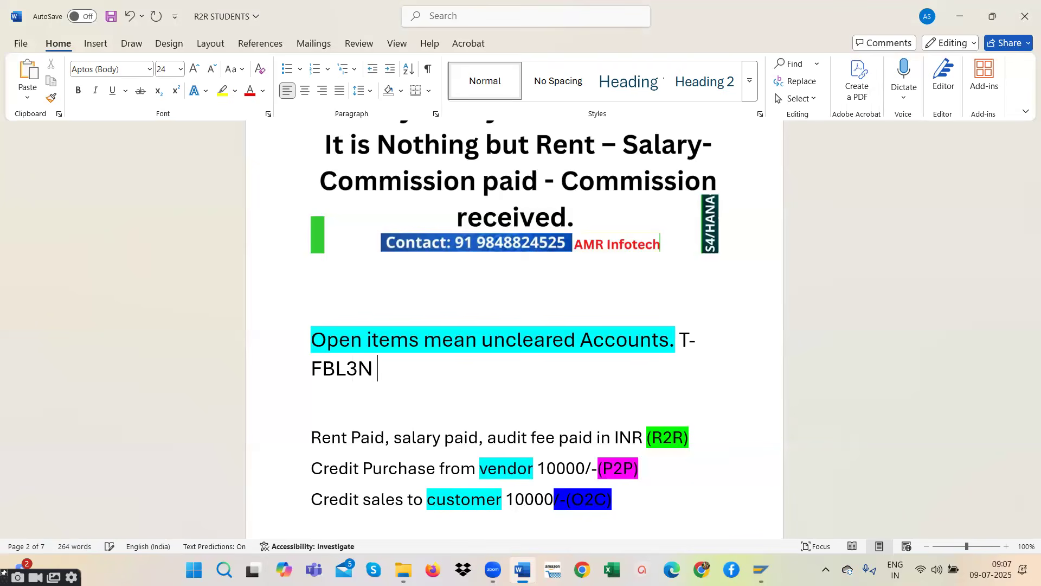
- Examine the R2R example line about rent, salary and audit fee paid in INR
{"action": "scroll", "coordinate": [596, 259], "scroll_direction": "down", "scroll_amount": 3}
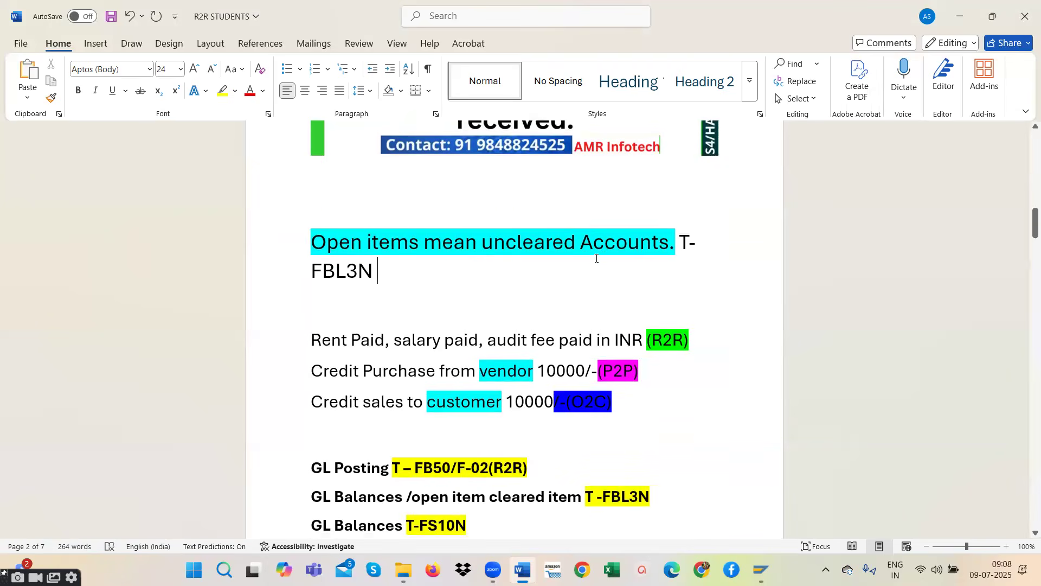
{"action": "scroll", "coordinate": [484, 268], "scroll_direction": "down", "scroll_amount": 3}
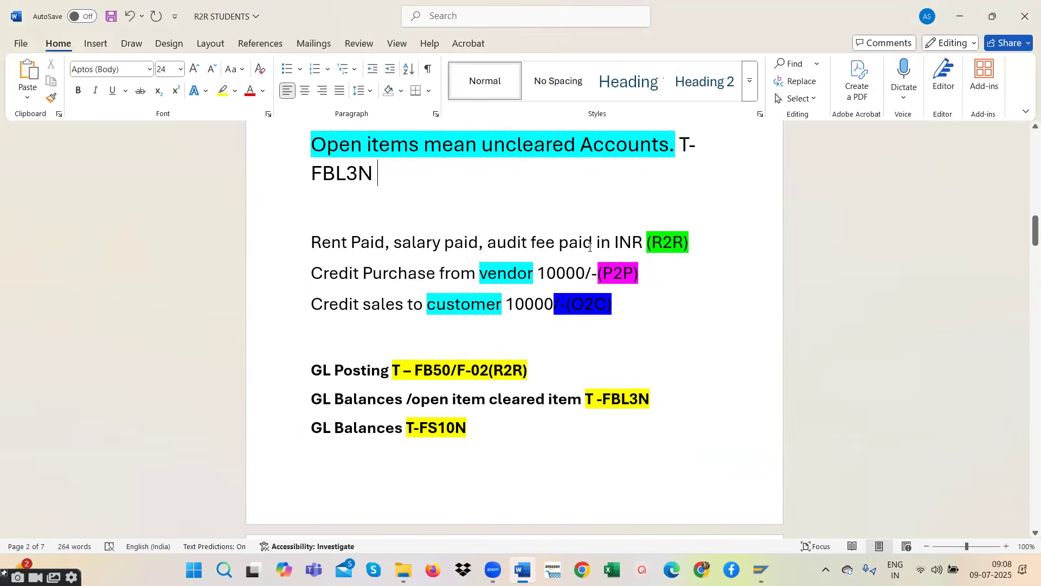
{"action": "left_click_drag", "start_coordinate": [709, 235], "coordinate": [312, 241]}
{"action": "left_click", "coordinate": [391, 247]}
{"action": "left_click", "coordinate": [479, 242]}
{"action": "left_click_drag", "start_coordinate": [724, 240], "coordinate": [281, 244]}
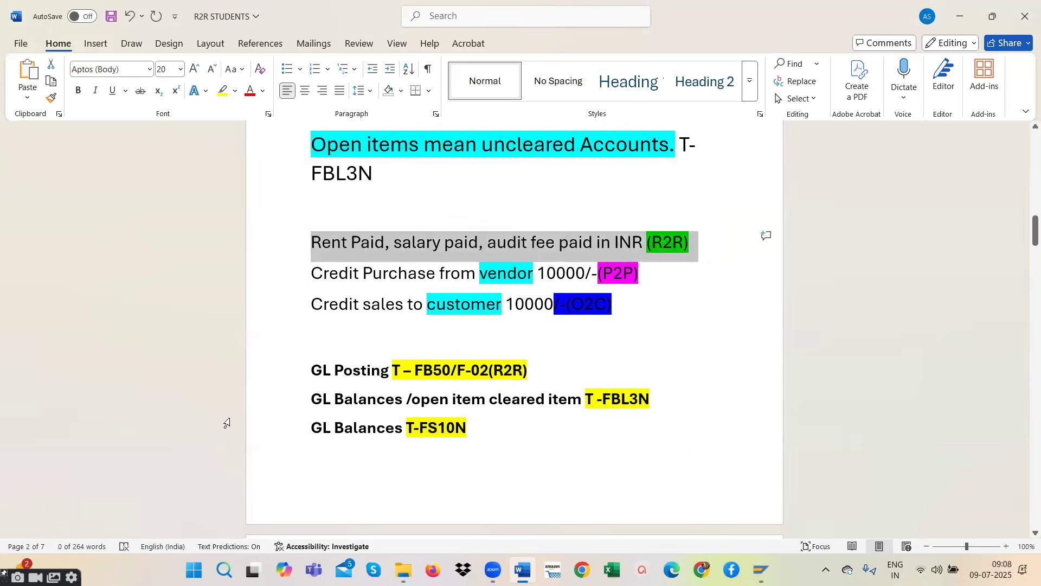
{"action": "left_click", "coordinate": [392, 549]}
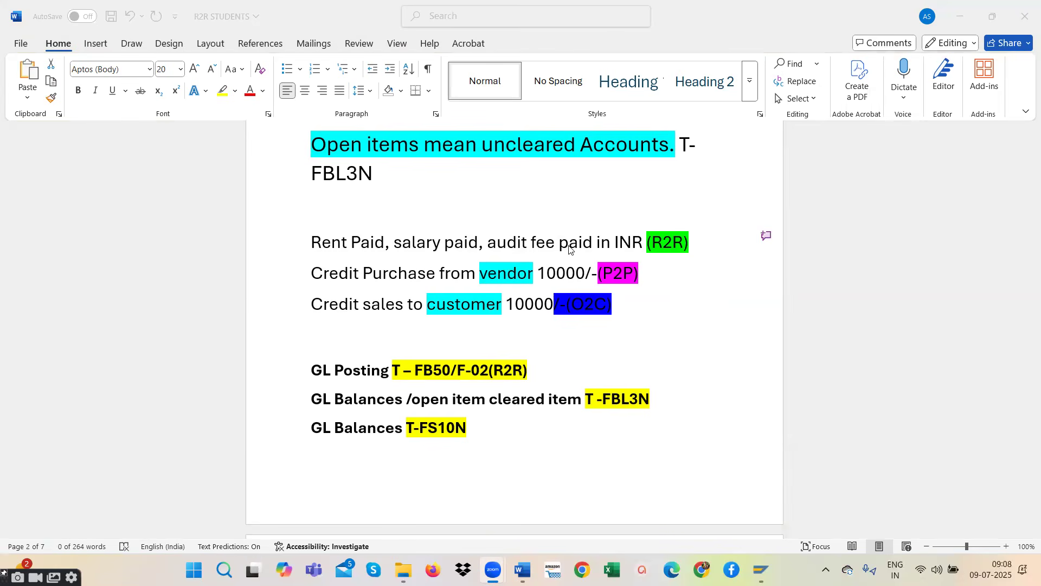
{"action": "triple_click", "coordinate": [700, 240]}
{"action": "double_click", "coordinate": [701, 239]}
{"action": "left_click", "coordinate": [702, 236]}
{"action": "left_click_drag", "start_coordinate": [702, 235], "coordinate": [288, 240]}
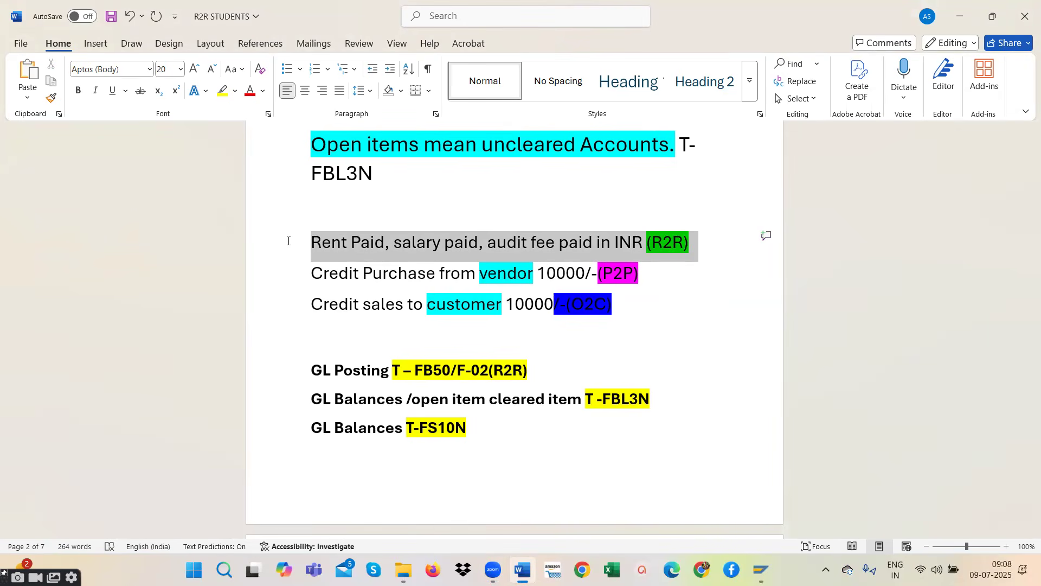
{"action": "left_click", "coordinate": [488, 251]}
{"action": "left_click_drag", "start_coordinate": [710, 242], "coordinate": [305, 233]}
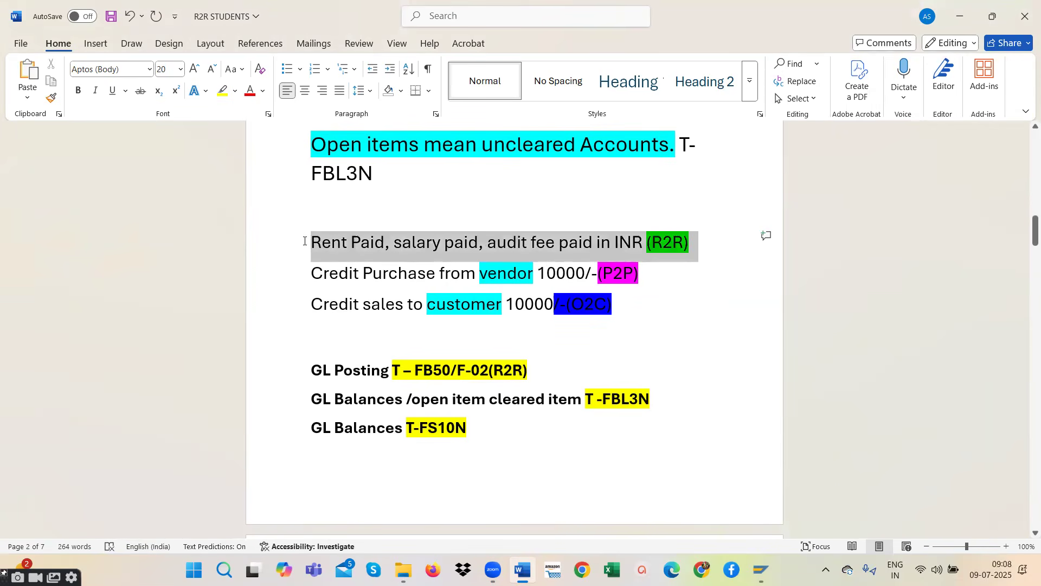
{"action": "left_click", "coordinate": [389, 273]}
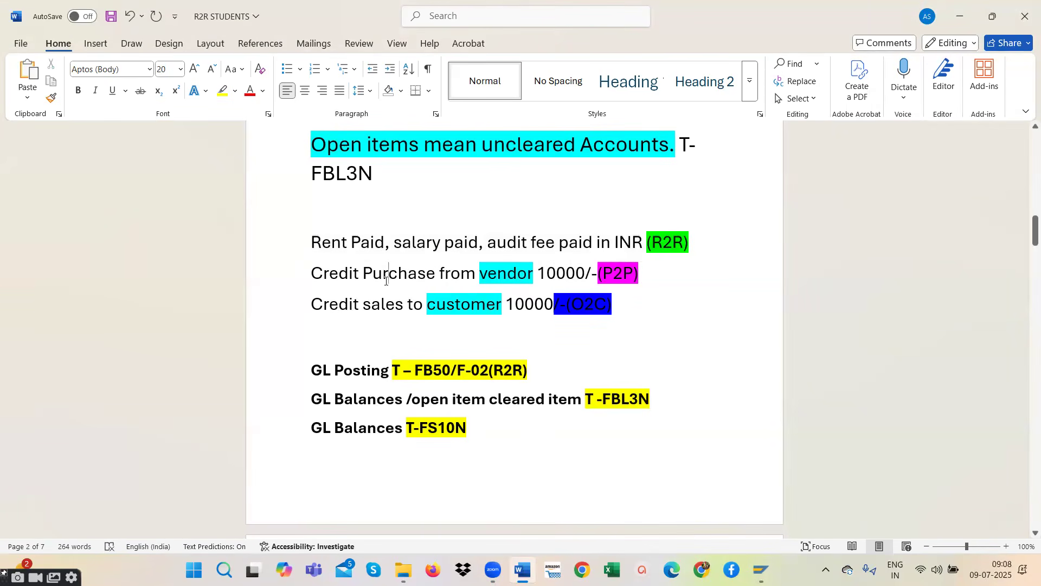
- Compare the vendor credit purchase (P2P) and customer credit sales (O2C) examples with the R2R expense example
{"action": "left_click_drag", "start_coordinate": [623, 303], "coordinate": [331, 282]}
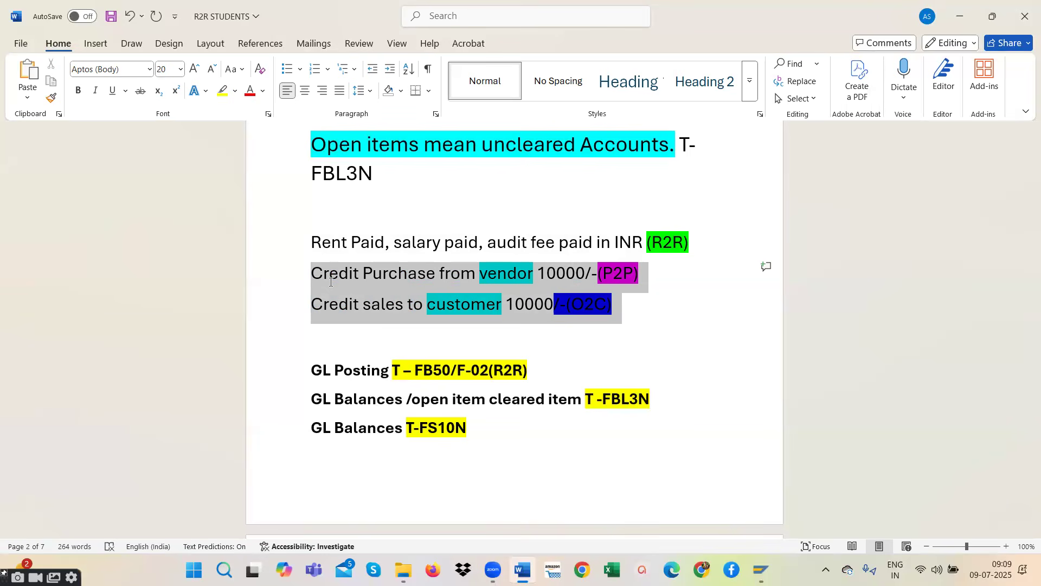
{"action": "left_click", "coordinate": [354, 306]}
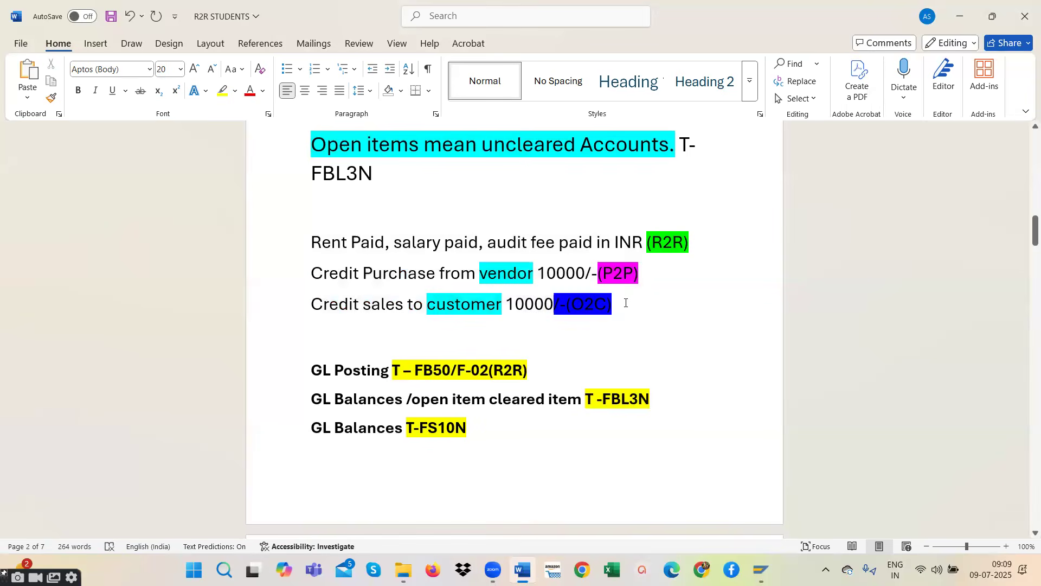
{"action": "left_click_drag", "start_coordinate": [621, 300], "coordinate": [332, 279]}
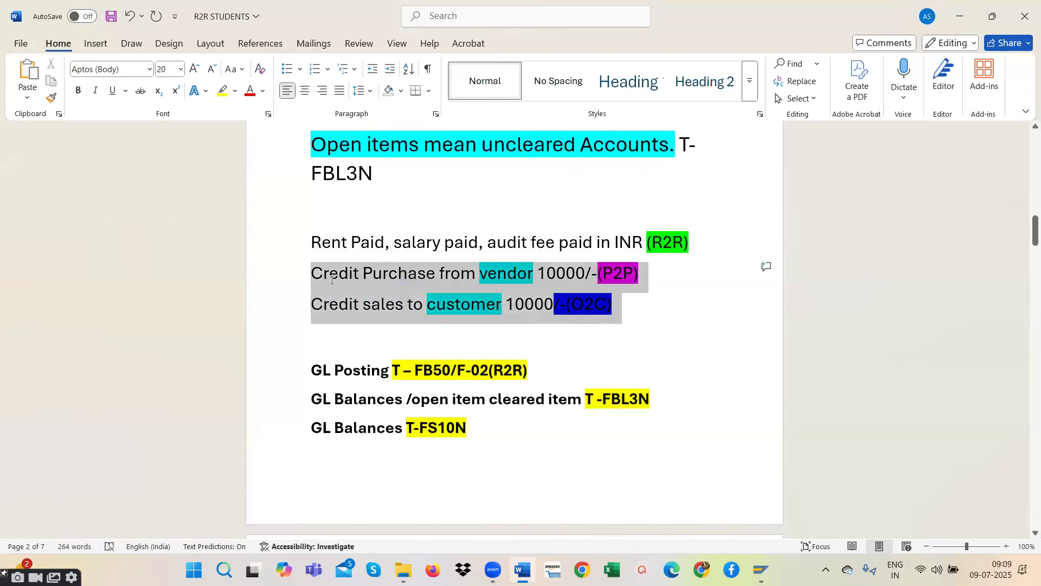
{"action": "left_click_drag", "start_coordinate": [632, 311], "coordinate": [306, 313]}
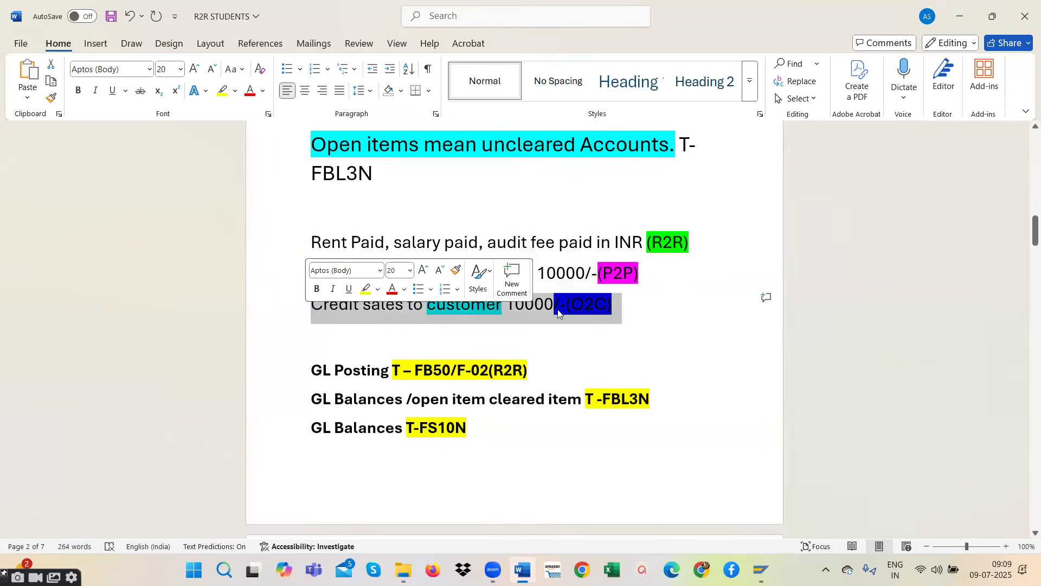
{"action": "left_click_drag", "start_coordinate": [669, 271], "coordinate": [316, 269]}
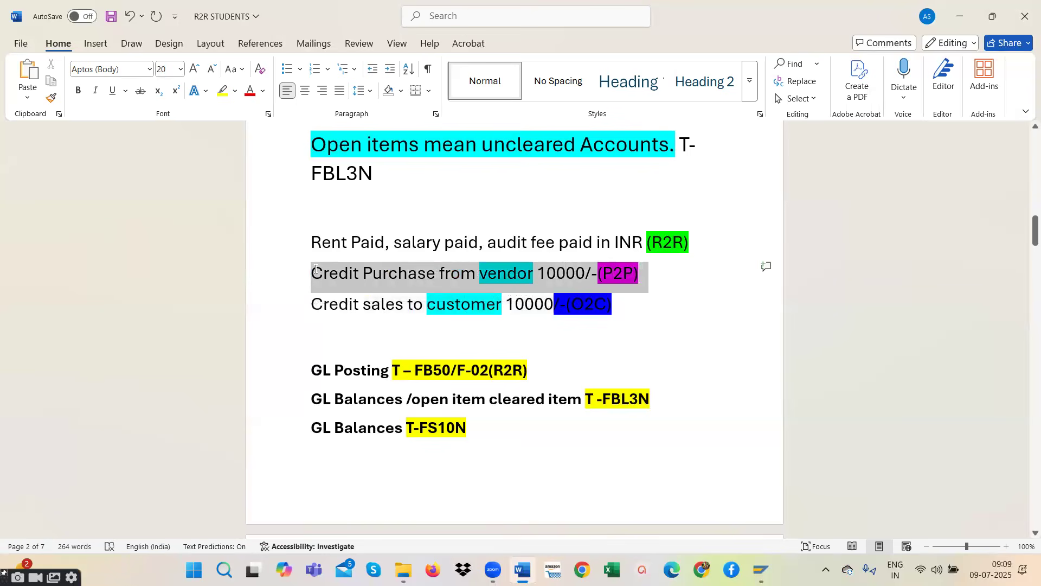
{"action": "left_click_drag", "start_coordinate": [316, 270], "coordinate": [315, 269]}
{"action": "left_click", "coordinate": [697, 353]}
{"action": "left_click_drag", "start_coordinate": [678, 242], "coordinate": [309, 232]}
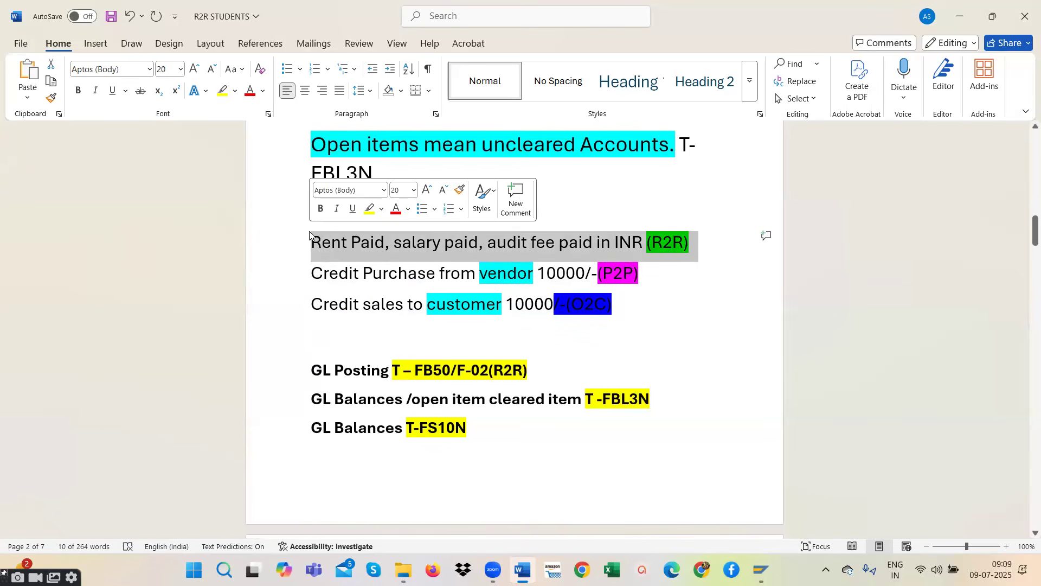
{"action": "left_click", "coordinate": [395, 243]}
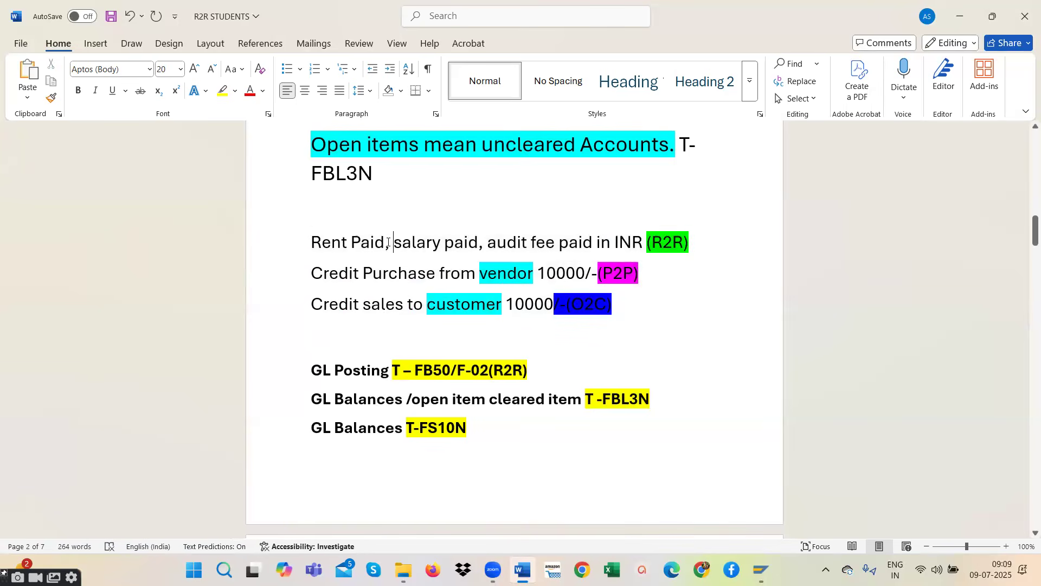
{"action": "left_click_drag", "start_coordinate": [694, 240], "coordinate": [290, 247]}
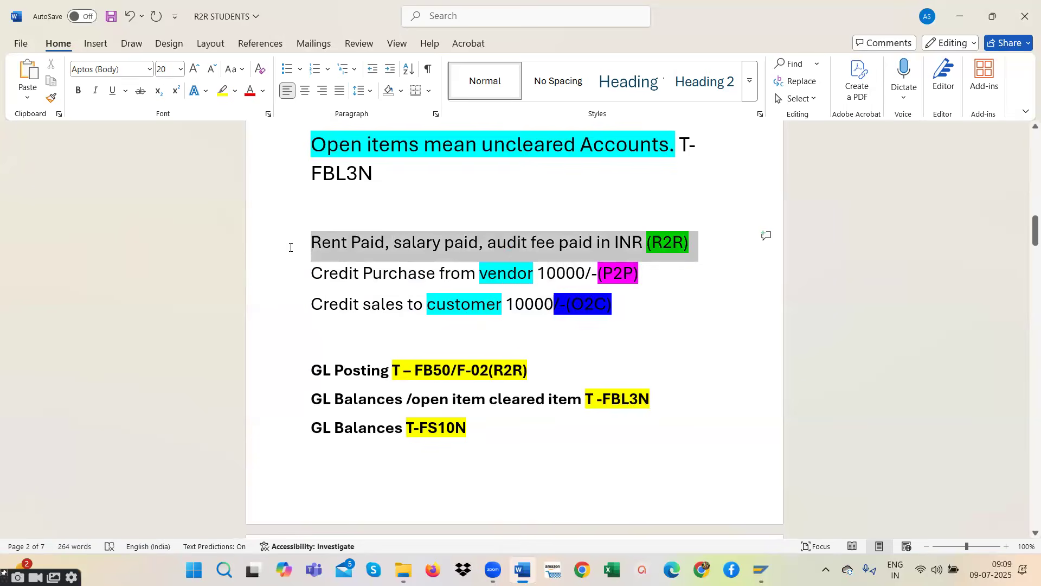
- Examine the GL transaction codes for posting, open and cleared items, and balances: FB50/F-02, FBL3N and FS10N
{"action": "scroll", "coordinate": [510, 365], "scroll_direction": "down", "scroll_amount": 2}
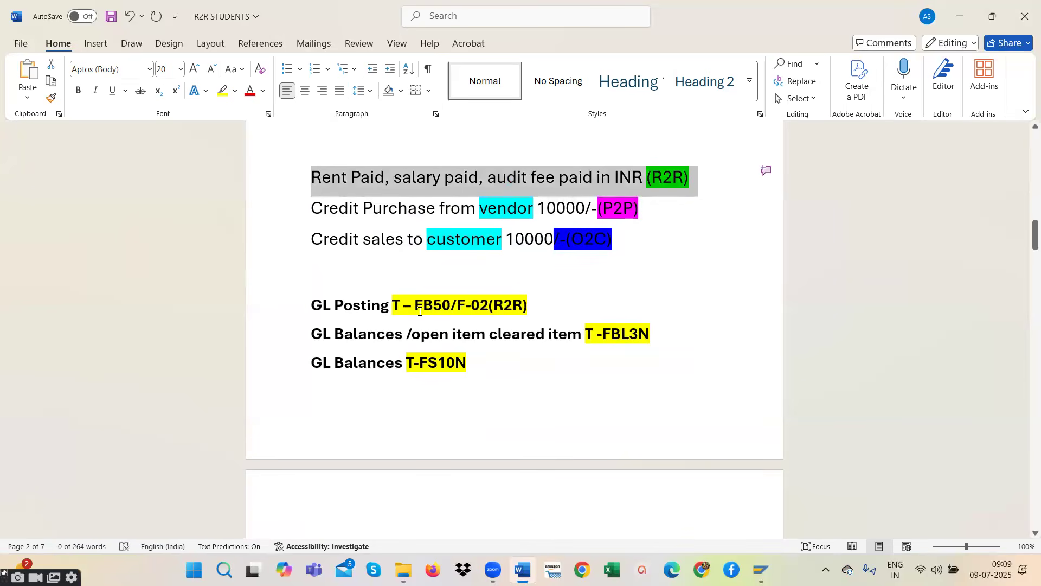
{"action": "left_click_drag", "start_coordinate": [537, 307], "coordinate": [306, 297]}
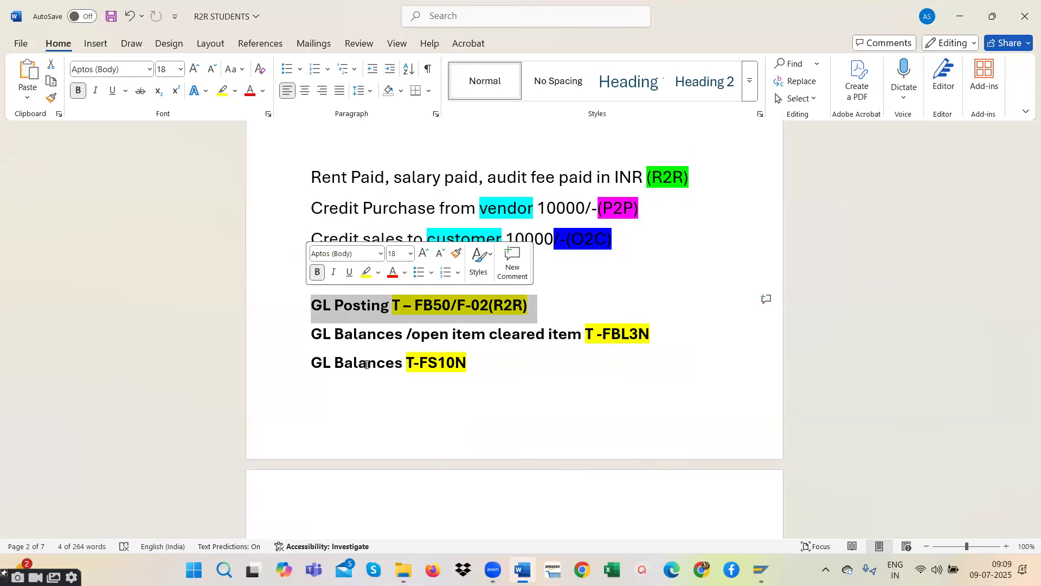
{"action": "left_click_drag", "start_coordinate": [515, 339], "coordinate": [310, 339]}
{"action": "left_click", "coordinate": [487, 343]}
{"action": "left_click_drag", "start_coordinate": [477, 362], "coordinate": [311, 305]}
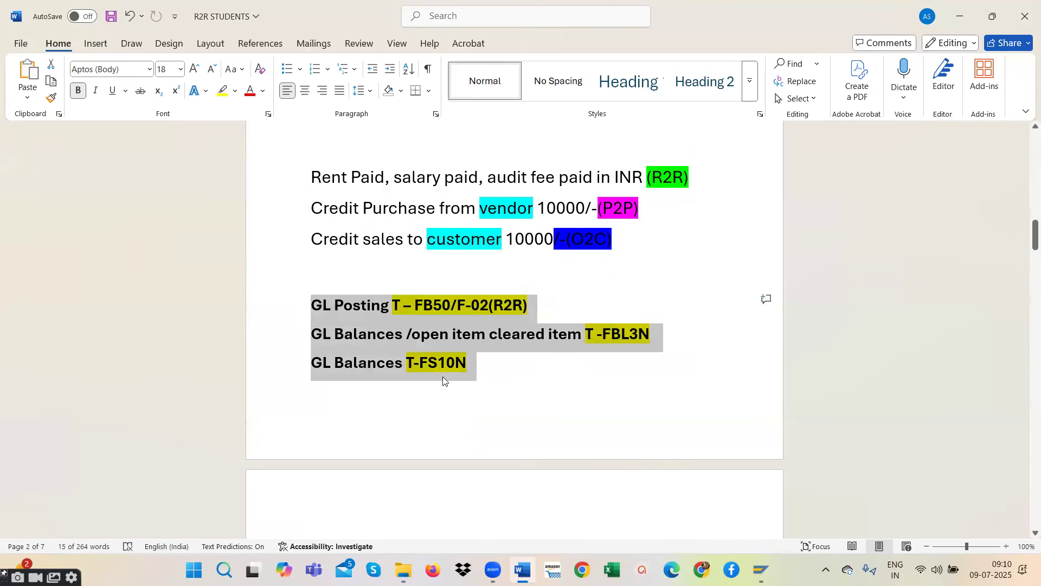
{"action": "left_click", "coordinate": [481, 364]}
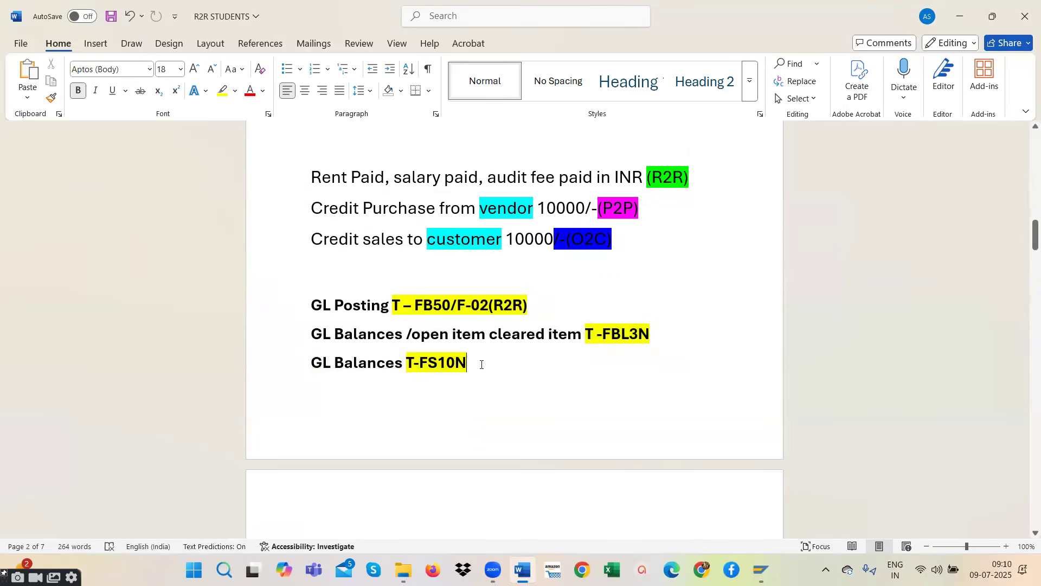
{"action": "left_click_drag", "start_coordinate": [482, 364], "coordinate": [315, 307]}
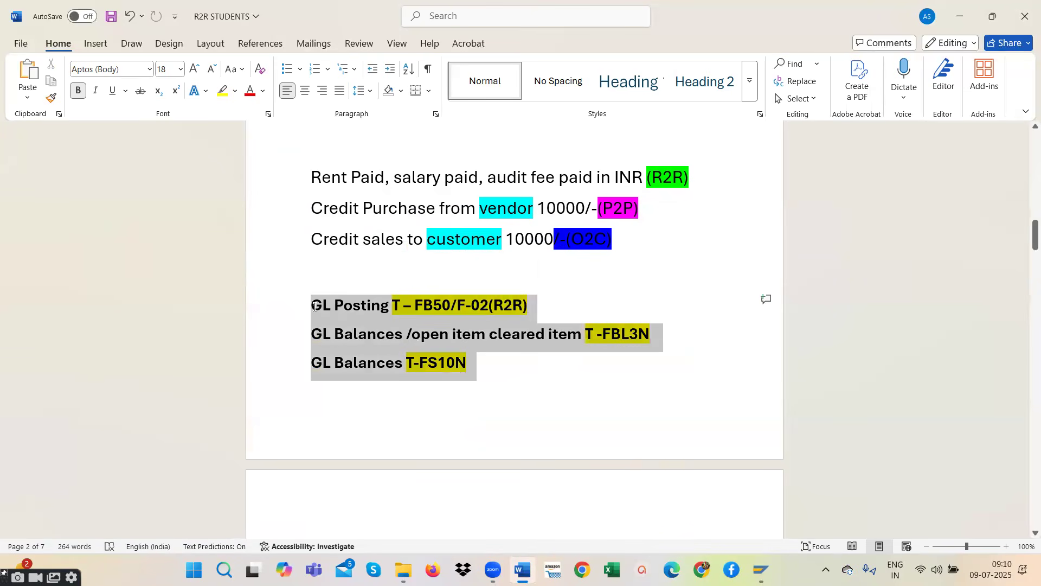
{"action": "left_click_drag", "start_coordinate": [546, 304], "coordinate": [311, 307]}
{"action": "scroll", "coordinate": [460, 411], "scroll_direction": "down", "scroll_amount": 5}
{"action": "scroll", "coordinate": [460, 411], "scroll_direction": "up", "scroll_amount": 6}
{"action": "left_click_drag", "start_coordinate": [470, 401], "coordinate": [312, 341]}
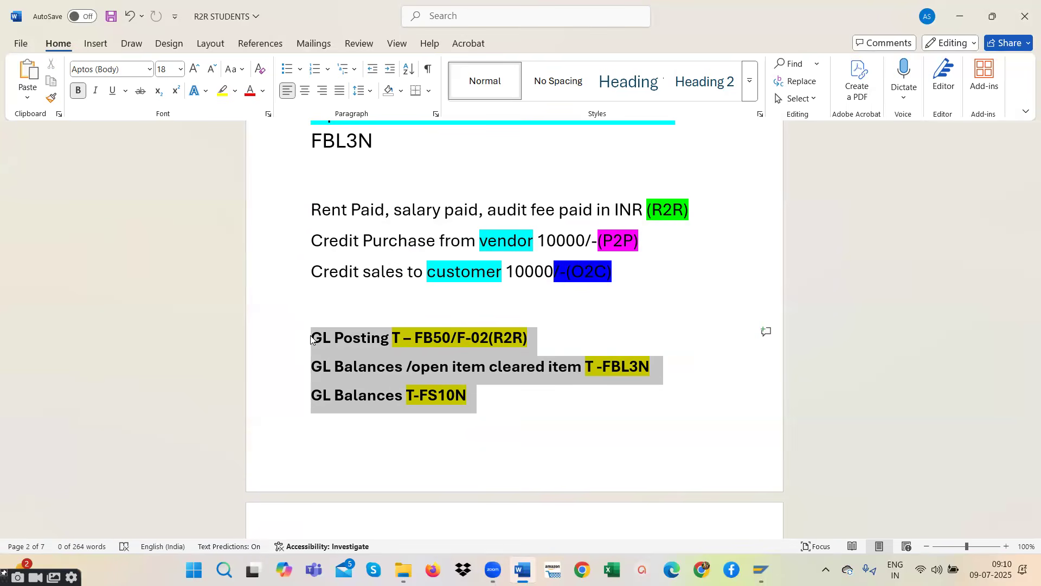
{"action": "left_click", "coordinate": [555, 394]}
{"action": "left_click_drag", "start_coordinate": [484, 400], "coordinate": [332, 395]}
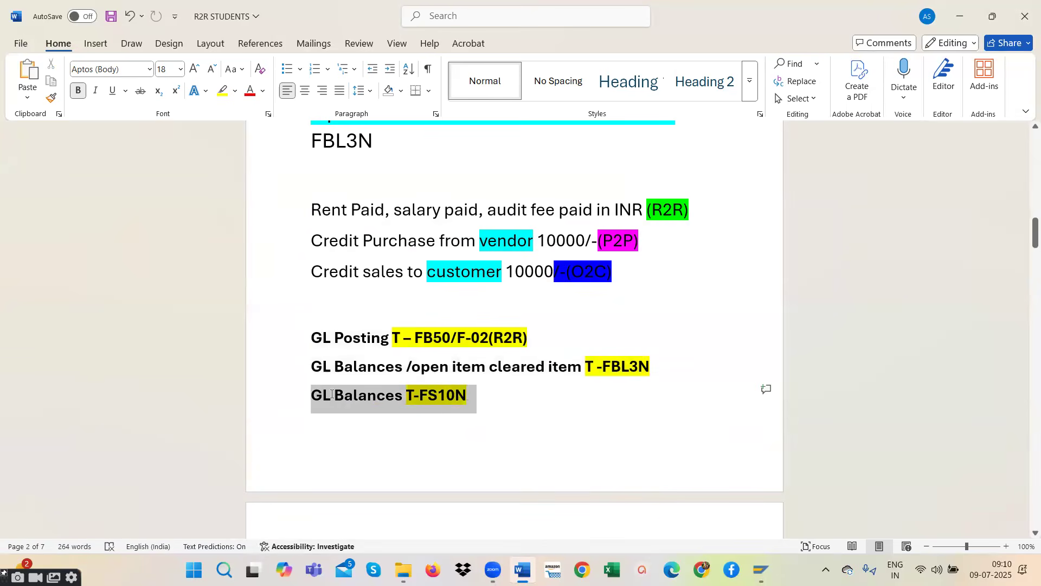
{"action": "left_click", "coordinate": [473, 409]}
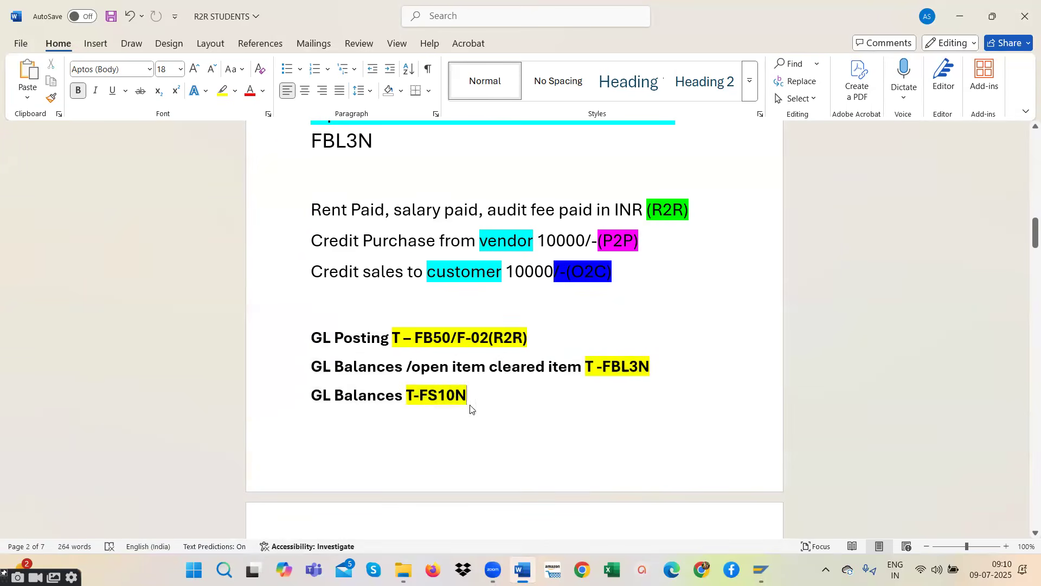
{"action": "left_click_drag", "start_coordinate": [477, 397], "coordinate": [313, 338]}
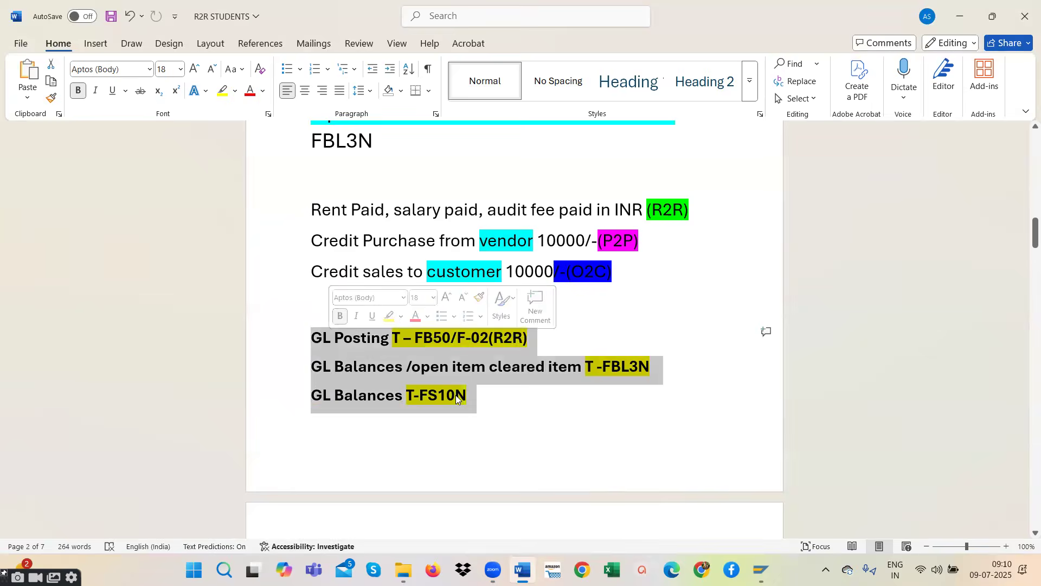
- Examine the vendor transaction codes for invoice posting, open and cleared items, and balances: FB60/F-43, FBL1N and FK10N
{"action": "scroll", "coordinate": [470, 401], "scroll_direction": "down", "scroll_amount": 5}
{"action": "left_click", "coordinate": [519, 425]}
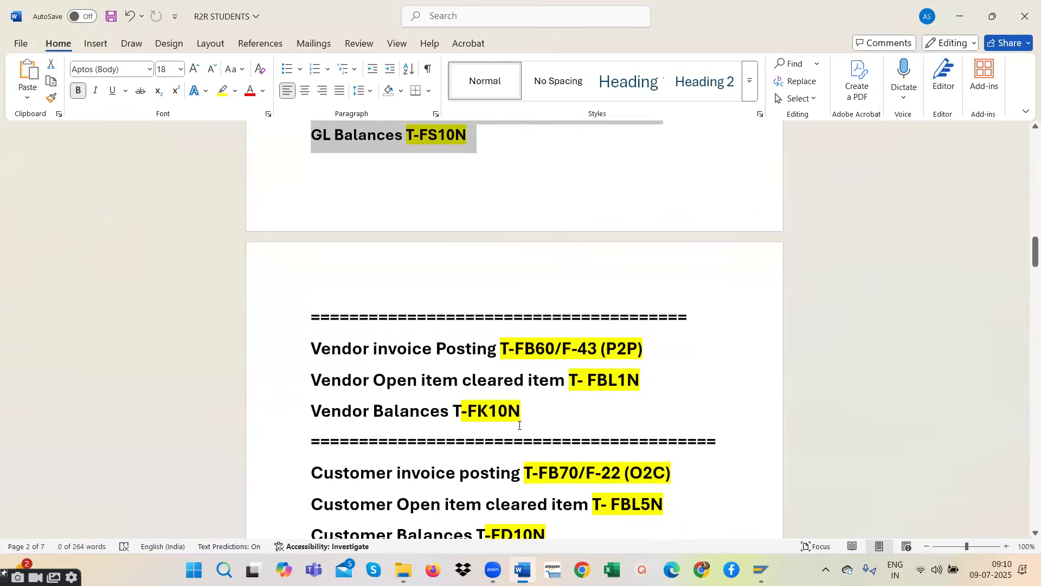
{"action": "left_click_drag", "start_coordinate": [541, 408], "coordinate": [314, 353]}
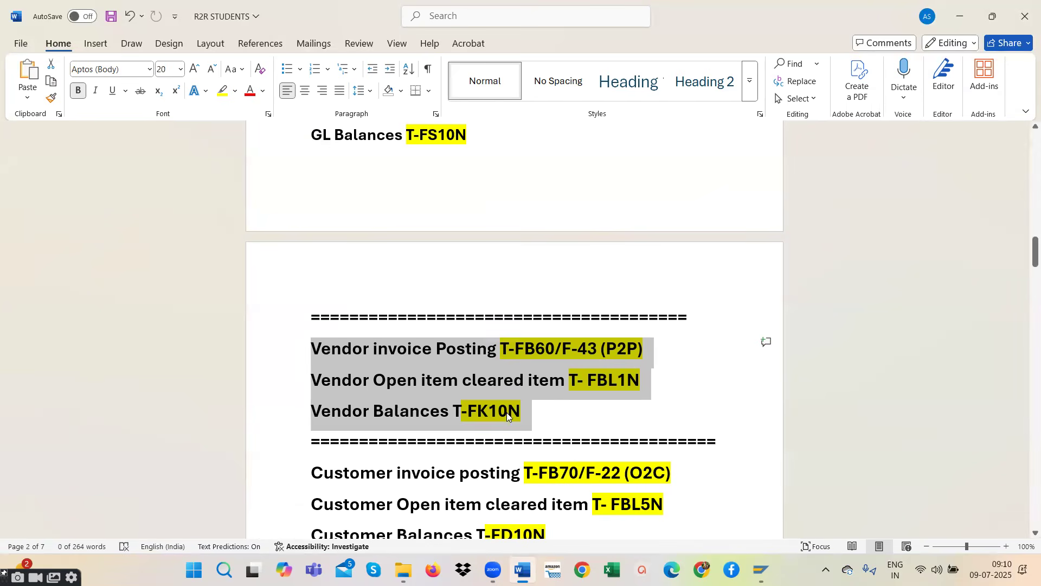
{"action": "left_click", "coordinate": [535, 414]}
{"action": "left_click_drag", "start_coordinate": [543, 414], "coordinate": [300, 357]}
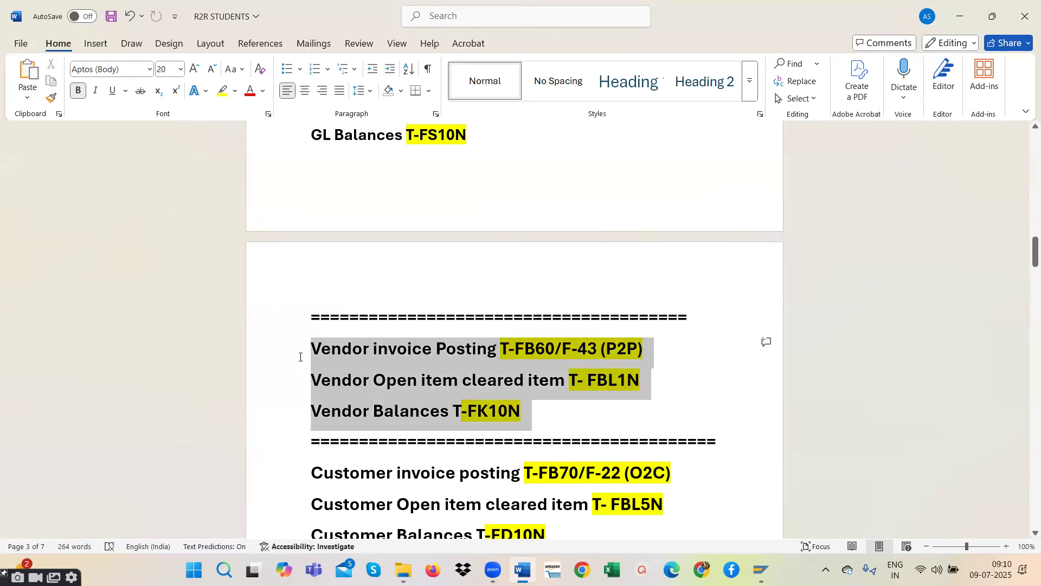
- Compare the customer transaction codes FB70/F-22, FBL5N and FD10N with the corresponding vendor codes
{"action": "scroll", "coordinate": [518, 400], "scroll_direction": "down", "scroll_amount": 5}
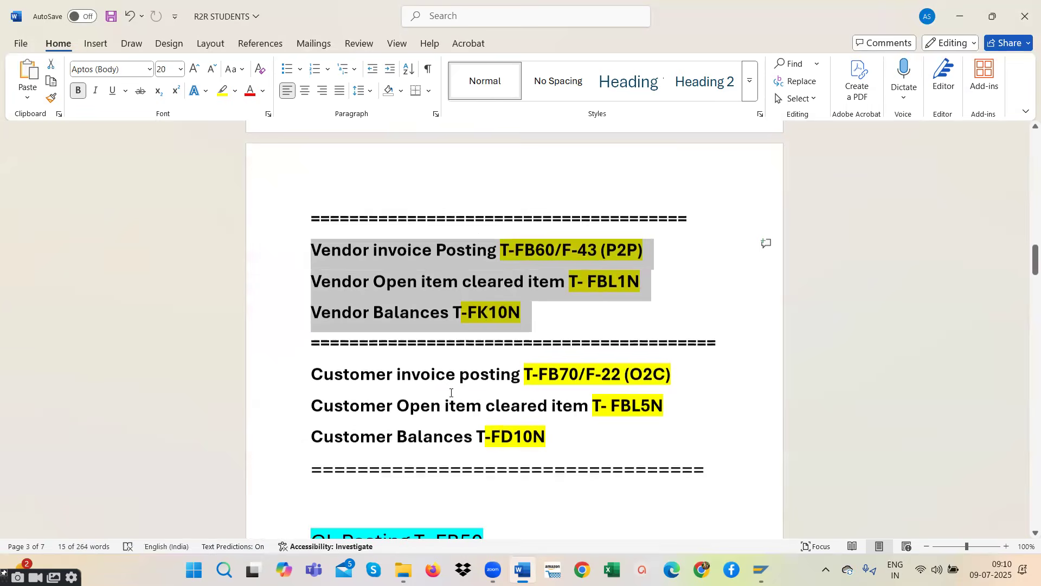
{"action": "mouse_move", "coordinate": [554, 410]}
{"action": "left_click_drag", "start_coordinate": [553, 411], "coordinate": [275, 344]}
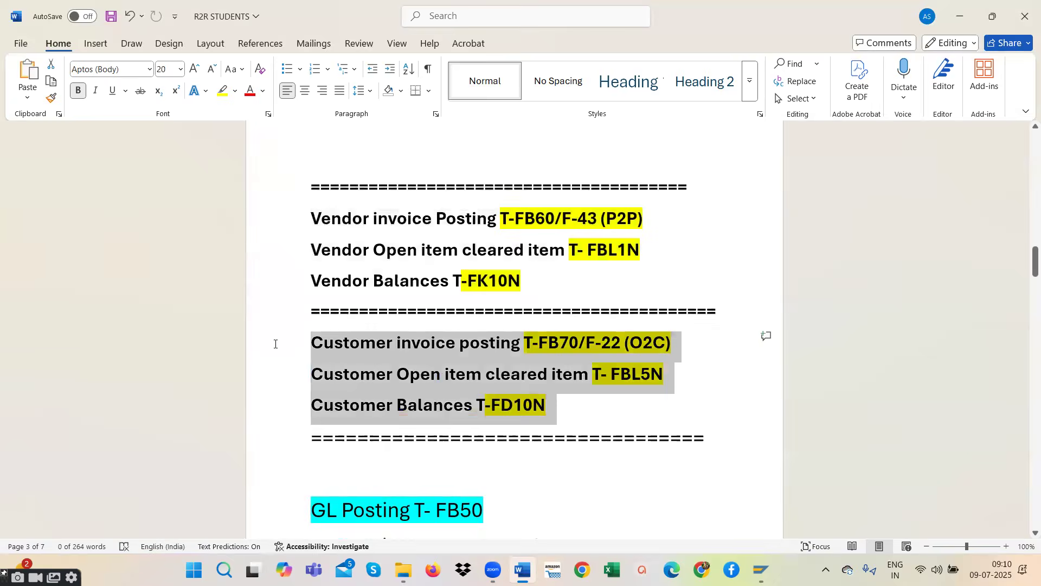
{"action": "left_click_drag", "start_coordinate": [535, 284], "coordinate": [273, 218]}
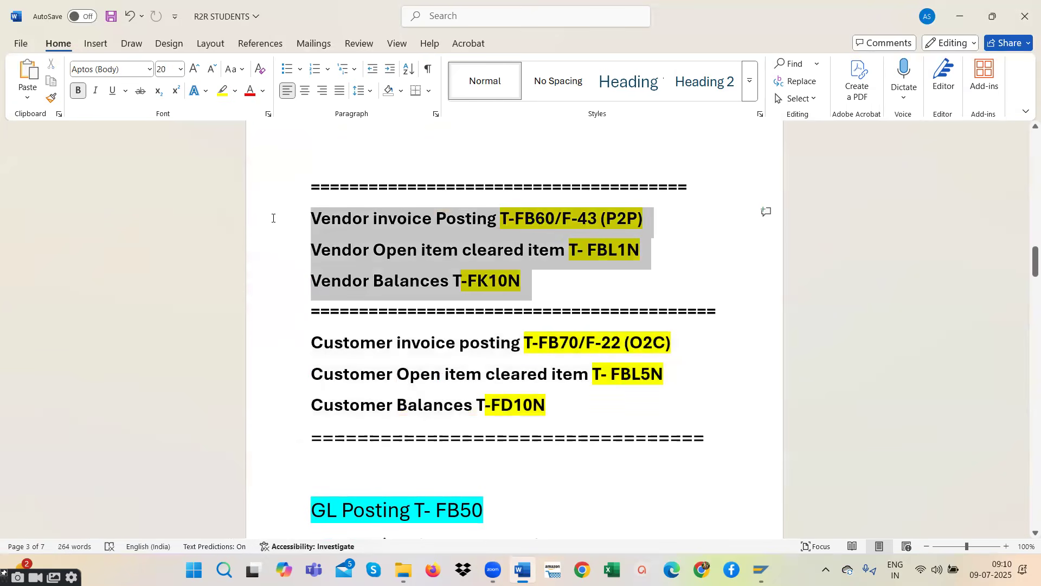
{"action": "left_click_drag", "start_coordinate": [559, 415], "coordinate": [283, 340]}
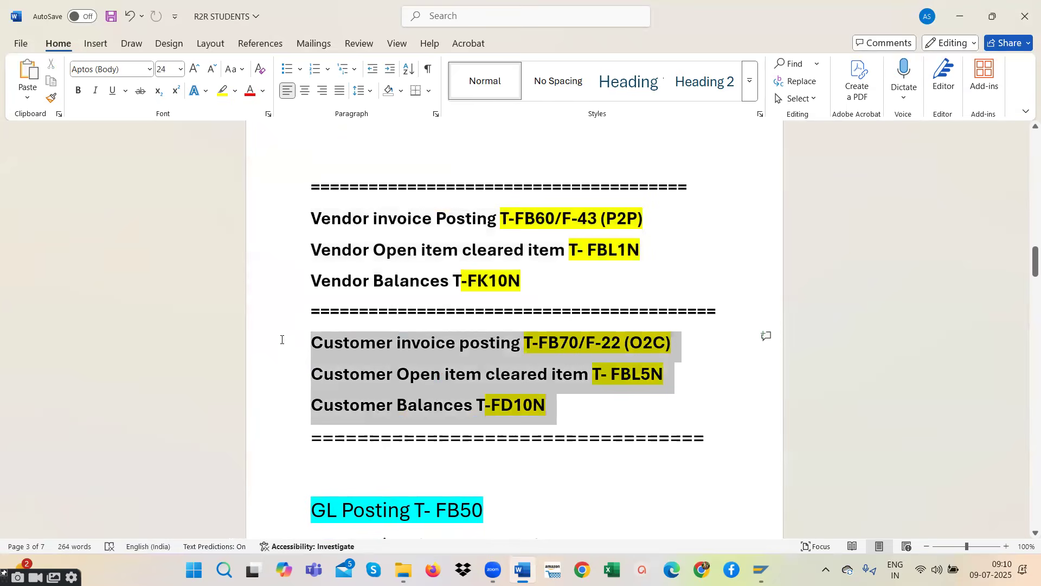
{"action": "left_click", "coordinate": [560, 385]}
- Compare the R2R example line about rent, salary and audit fee with the journal entry under "GL Posting T- FB50"
{"action": "scroll", "coordinate": [560, 385], "scroll_direction": "up", "scroll_amount": 9}
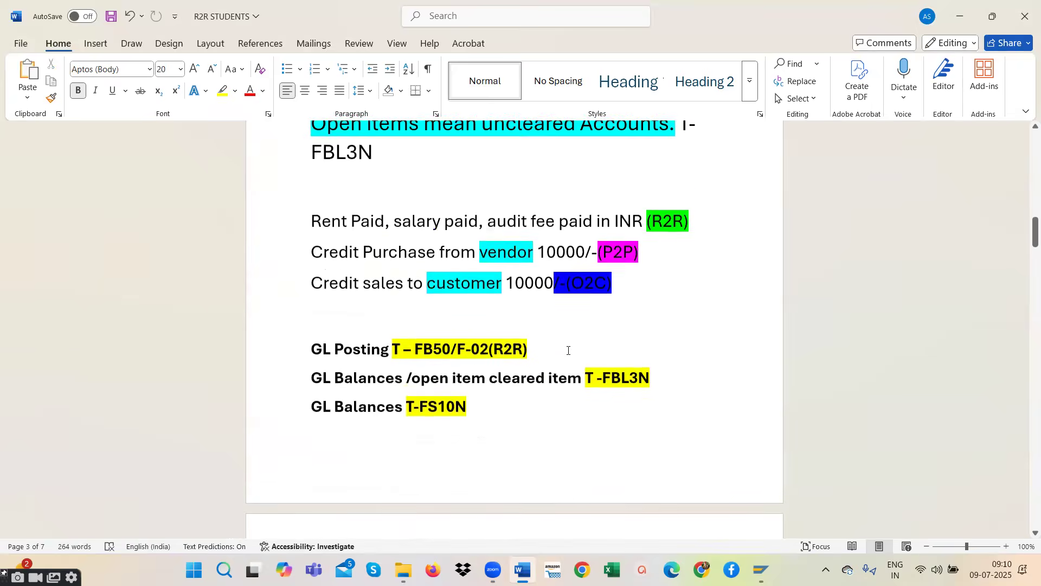
{"action": "left_click_drag", "start_coordinate": [690, 308], "coordinate": [310, 301]}
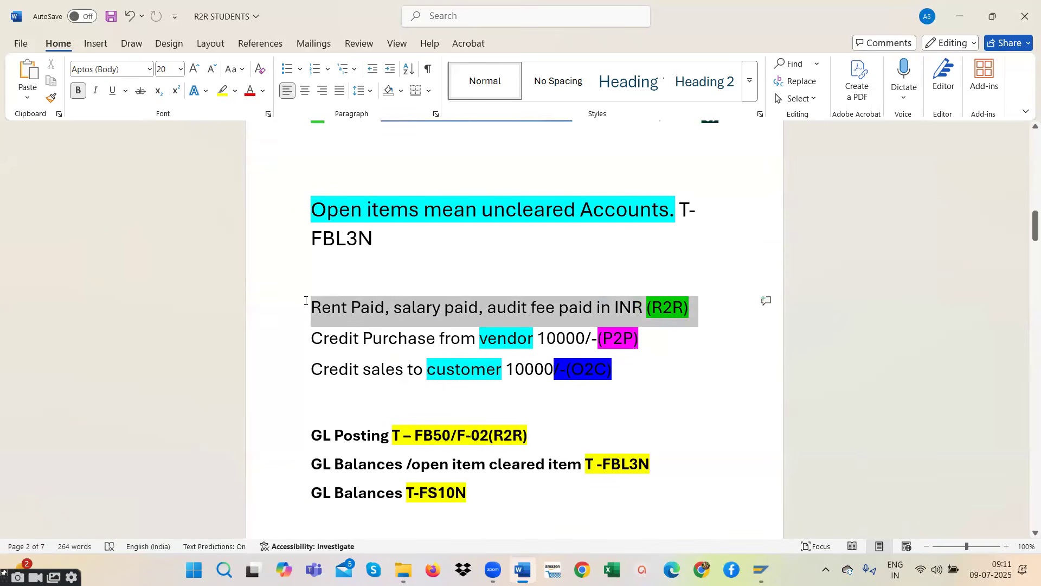
{"action": "scroll", "coordinate": [405, 390], "scroll_direction": "down", "scroll_amount": 10}
{"action": "scroll", "coordinate": [405, 390], "scroll_direction": "down", "scroll_amount": 4}
{"action": "left_click", "coordinate": [405, 389]}
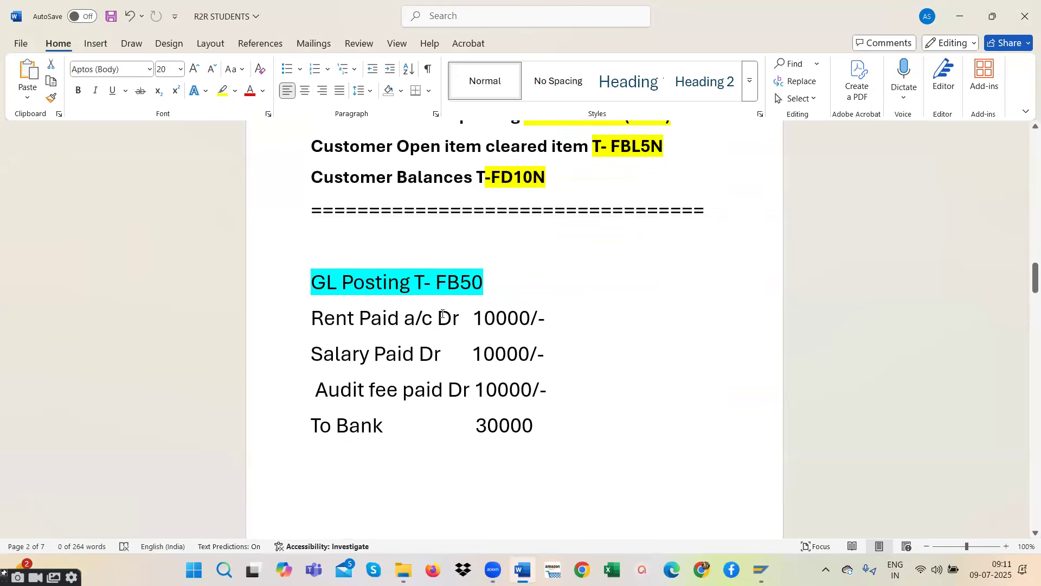
{"action": "left_click_drag", "start_coordinate": [317, 317], "coordinate": [496, 325]}
{"action": "scroll", "coordinate": [502, 326], "scroll_direction": "up", "scroll_amount": 13}
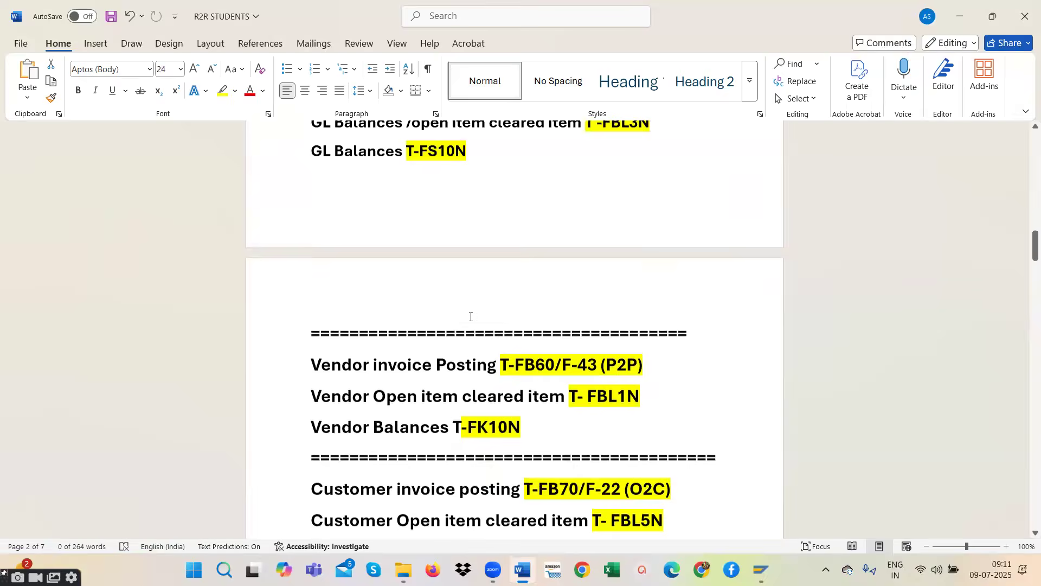
- Copy the R2R example line about rent, salary and audit fee onto the empty line above the "GL Posting T- FB50" heading
{"action": "left_click_drag", "start_coordinate": [688, 341], "coordinate": [311, 344]}
{"action": "right_click", "coordinate": [467, 348]}
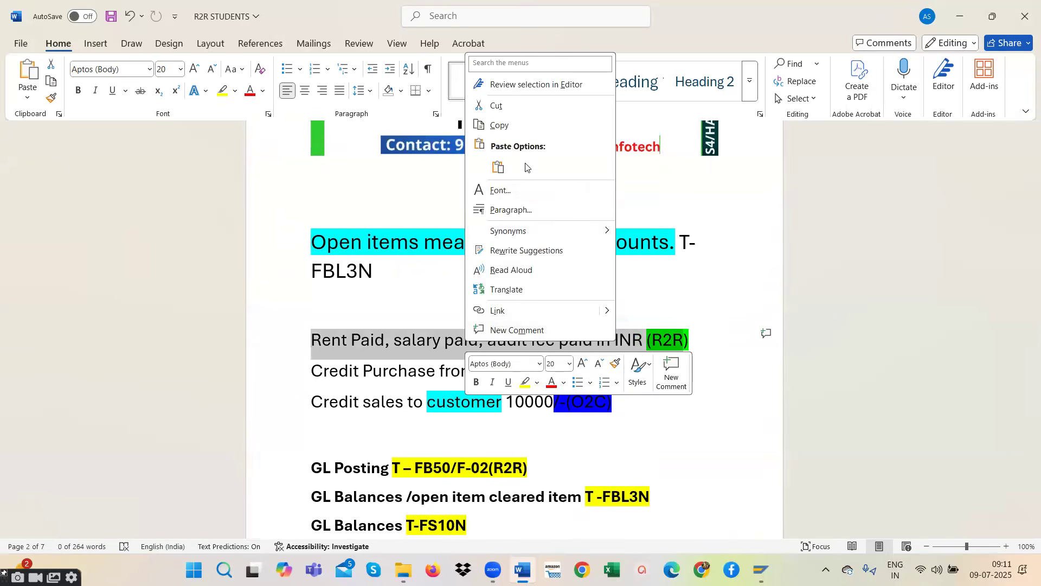
{"action": "left_click", "coordinate": [519, 129]}
{"action": "scroll", "coordinate": [376, 400], "scroll_direction": "down", "scroll_amount": 1}
{"action": "scroll", "coordinate": [376, 399], "scroll_direction": "down", "scroll_amount": 12}
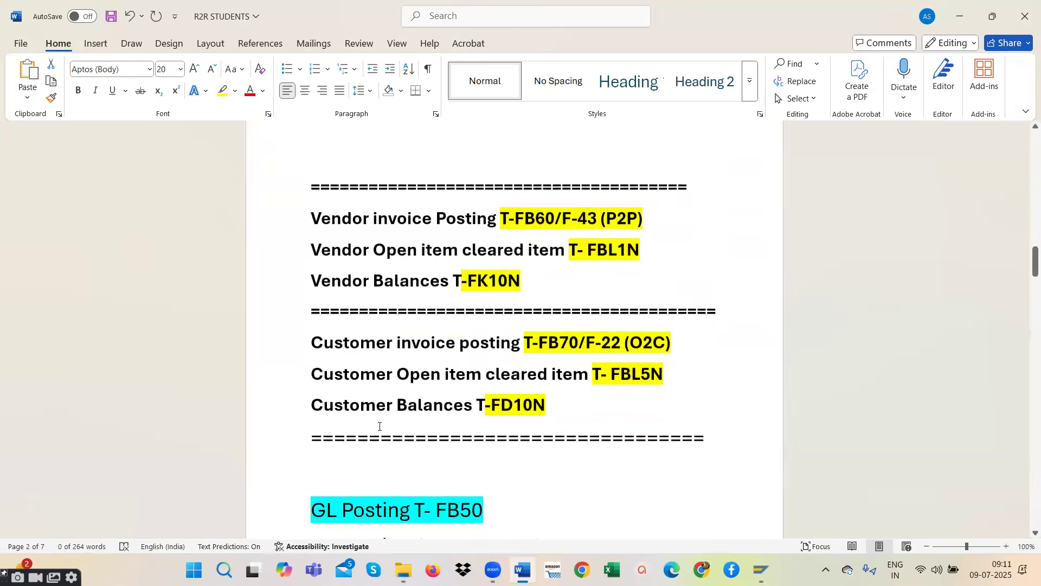
{"action": "left_click", "coordinate": [499, 443]}
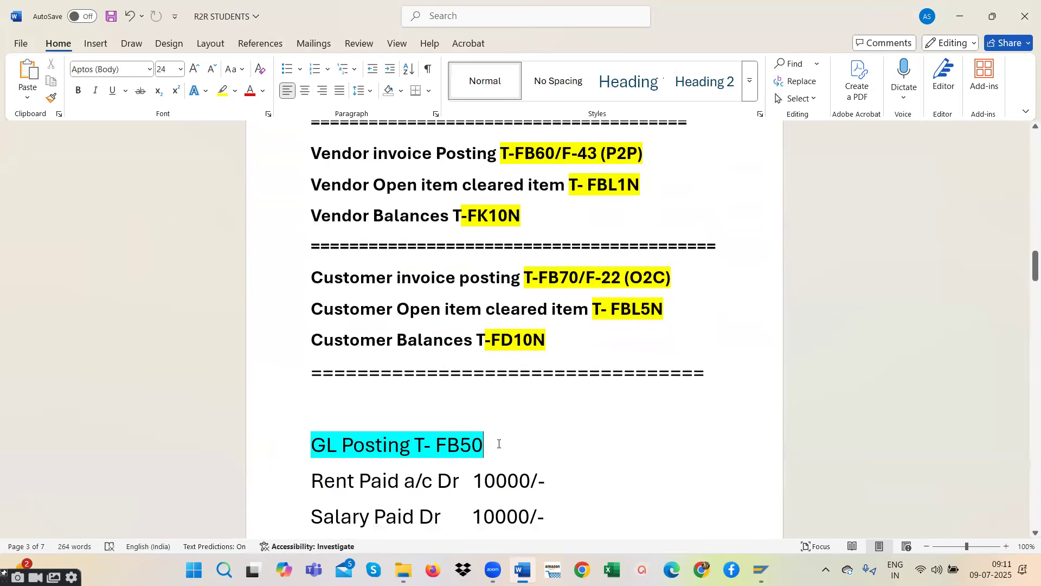
{"action": "left_click", "coordinate": [311, 409]}
{"action": "key", "text": "ctrl+v"}
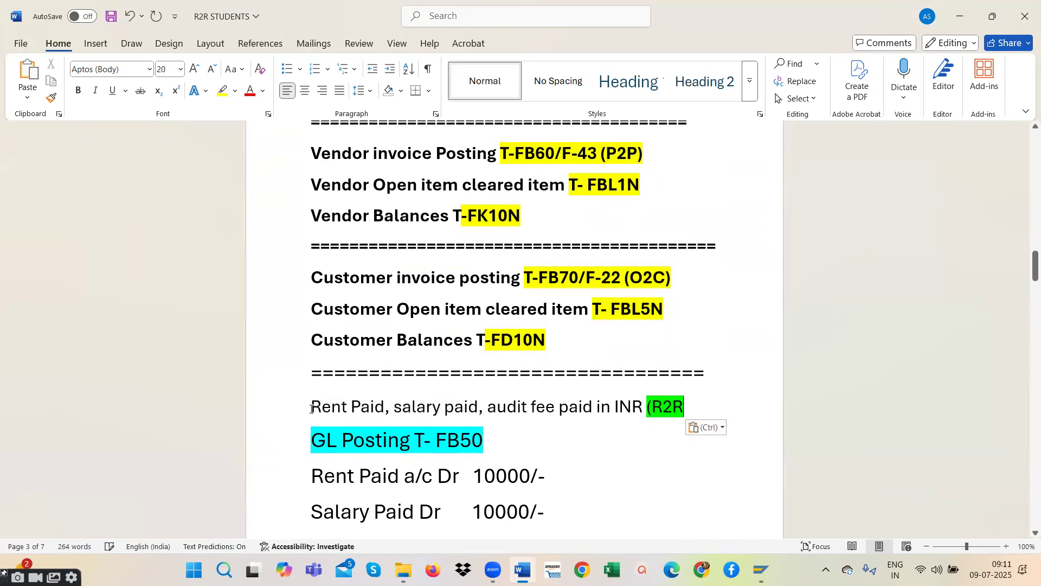
- Examine the rent, salary and audit fee debit lines and the bank credit line of the FB50 journal entry
{"action": "scroll", "coordinate": [459, 437], "scroll_direction": "down", "scroll_amount": 3}
{"action": "scroll", "coordinate": [460, 437], "scroll_direction": "down", "scroll_amount": 2}
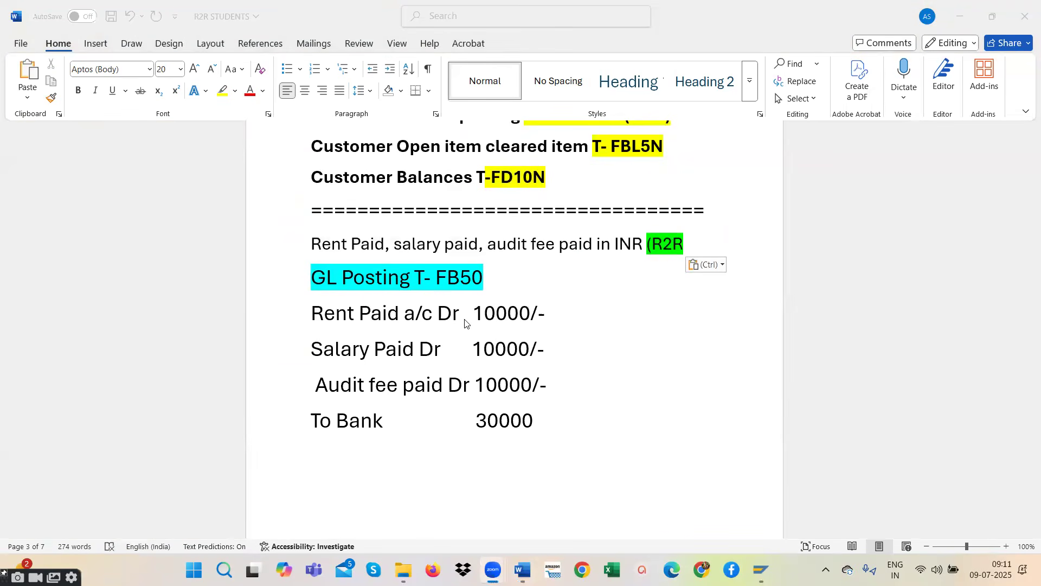
{"action": "left_click", "coordinate": [550, 380]}
{"action": "left_click_drag", "start_coordinate": [559, 381], "coordinate": [295, 311]}
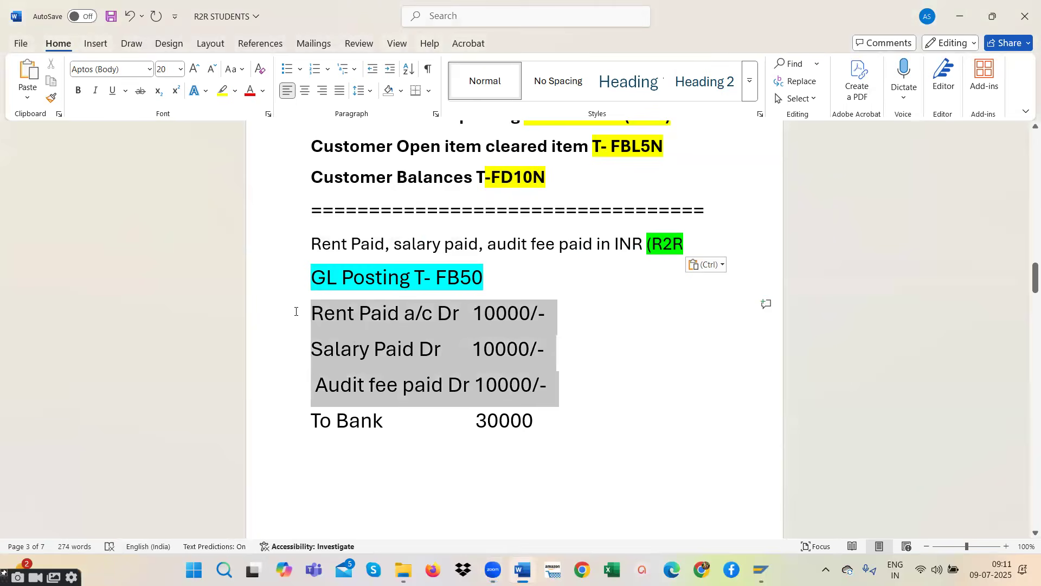
{"action": "left_click", "coordinate": [413, 422]}
{"action": "left_click_drag", "start_coordinate": [561, 415], "coordinate": [331, 320]}
{"action": "left_click", "coordinate": [400, 315]}
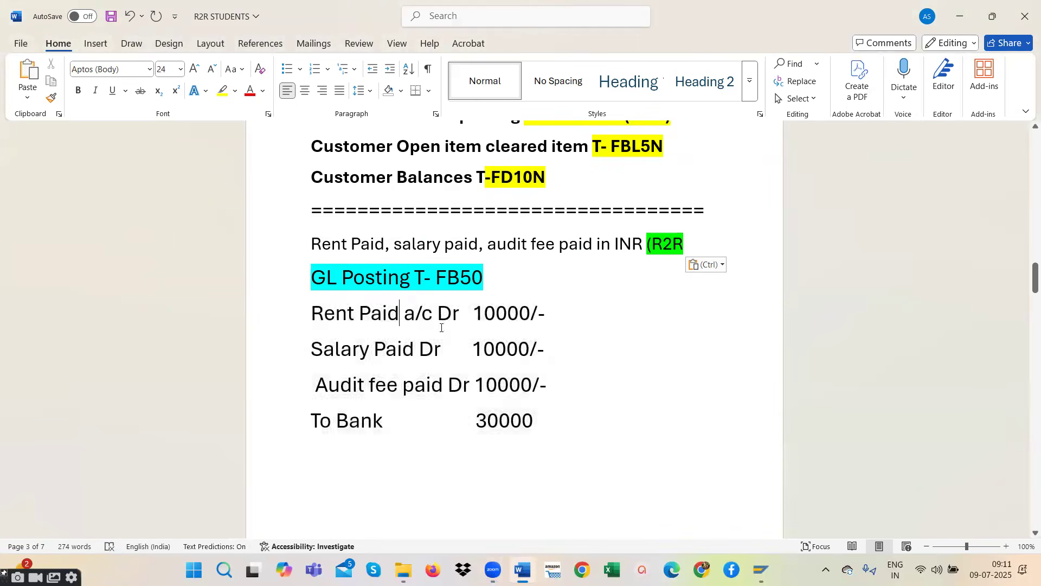
{"action": "left_click_drag", "start_coordinate": [552, 353], "coordinate": [284, 353]}
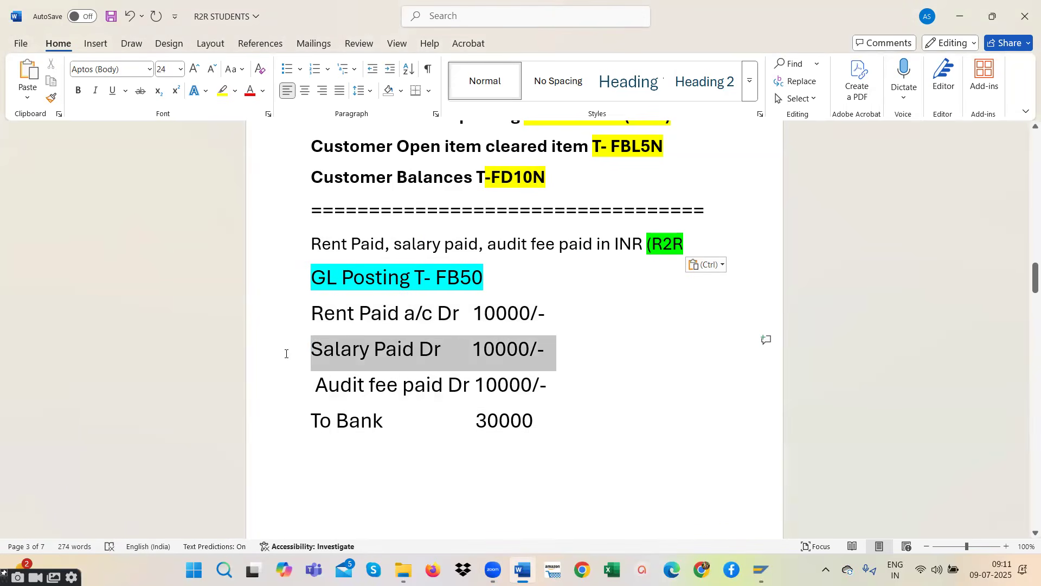
{"action": "left_click_drag", "start_coordinate": [547, 386], "coordinate": [296, 390]}
{"action": "left_click_drag", "start_coordinate": [551, 423], "coordinate": [310, 326]}
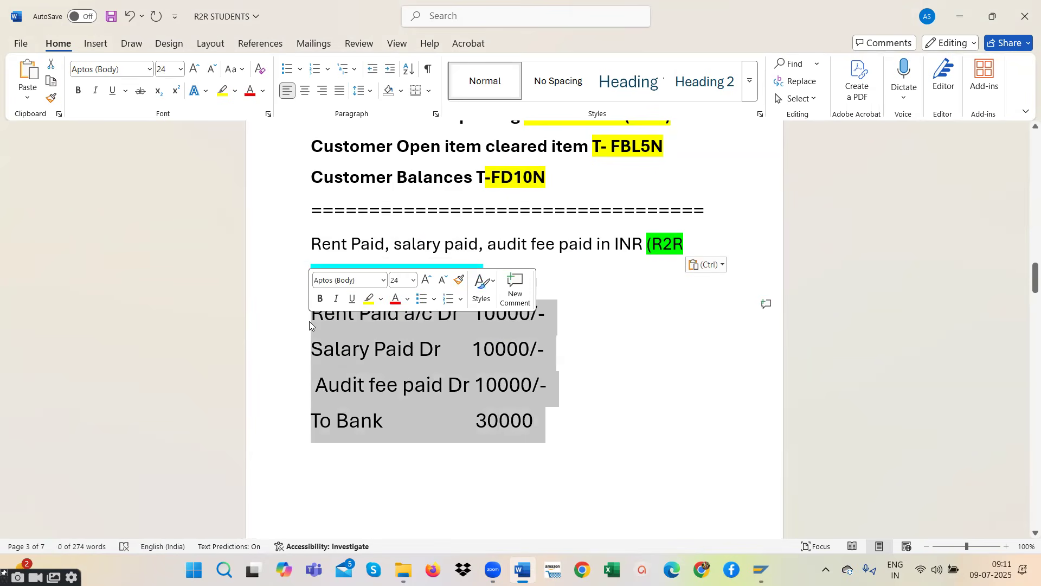
{"action": "left_click", "coordinate": [356, 346]}
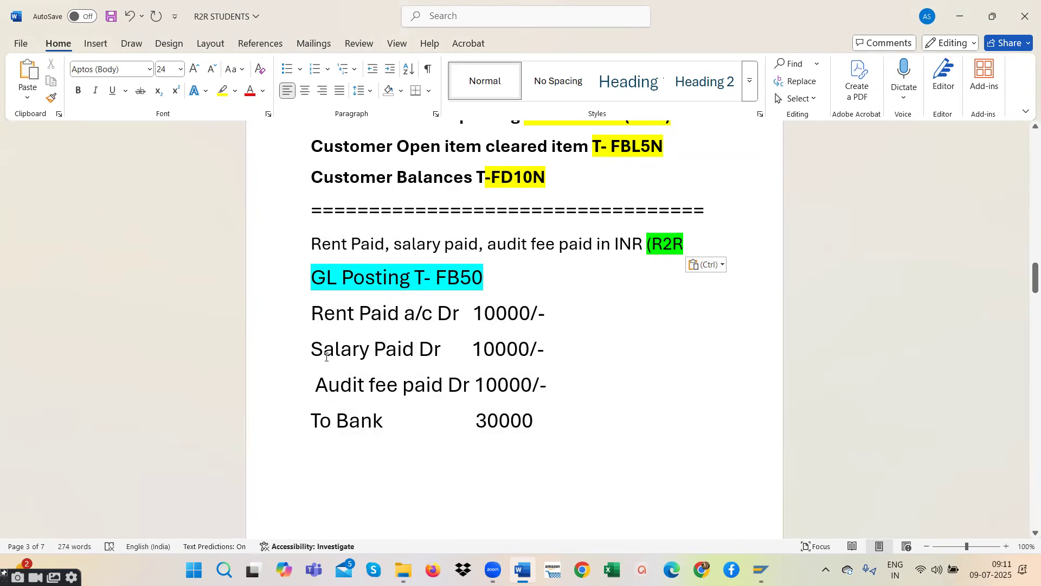
{"action": "left_click_drag", "start_coordinate": [548, 383], "coordinate": [303, 384]}
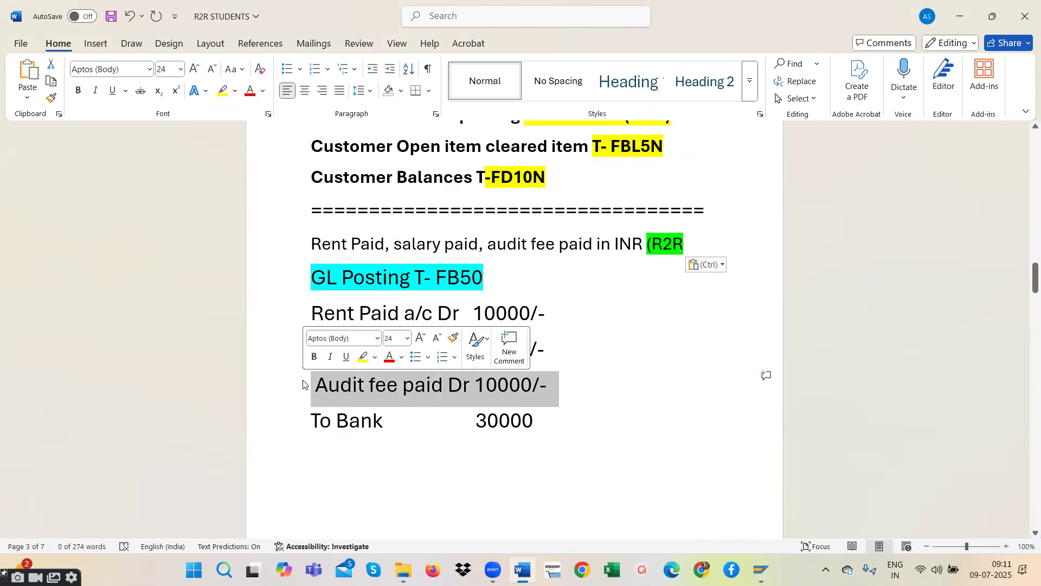
- Capitalise "Fee" and "Paid" in the audit fee line of the FB50 journal entry
{"action": "left_click", "coordinate": [431, 385]}
{"action": "left_click", "coordinate": [415, 384]}
{"action": "key", "text": "BackSpace"}
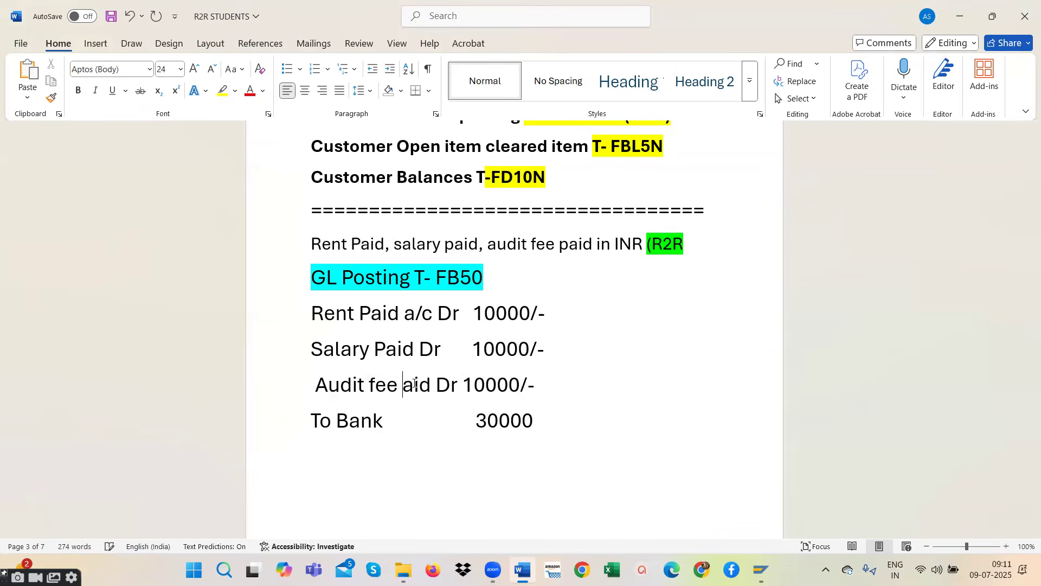
{"action": "key", "text": "Caps_Lock"}
{"action": "type", "text": "p"}
{"action": "key", "text": "BackSpace"}
{"action": "key", "text": "Caps_Lock"}
{"action": "type", "text": "P"}
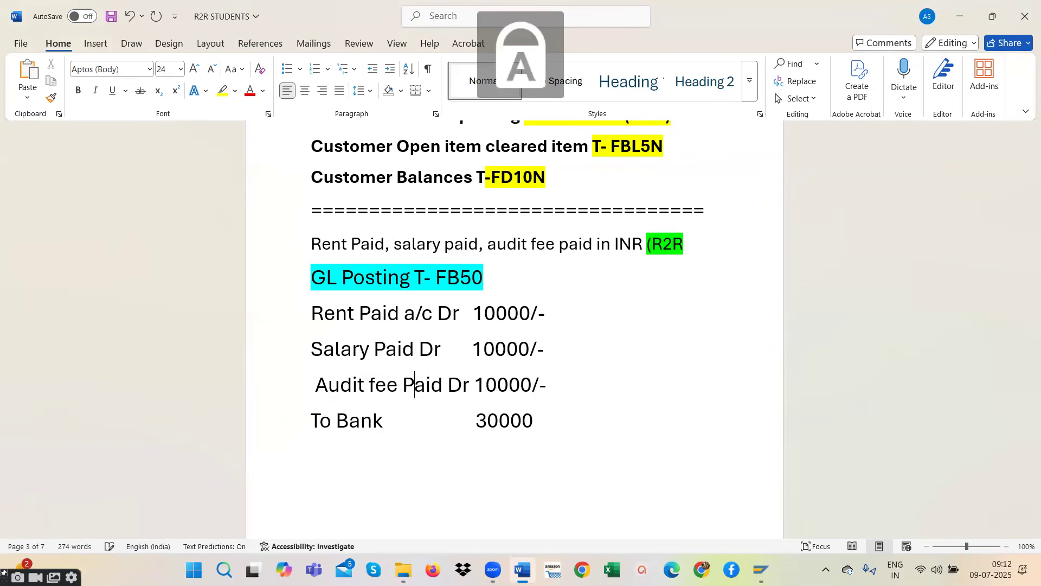
{"action": "left_click", "coordinate": [376, 383]}
{"action": "key", "text": "BackSpace"}
{"action": "type", "text": "F"}
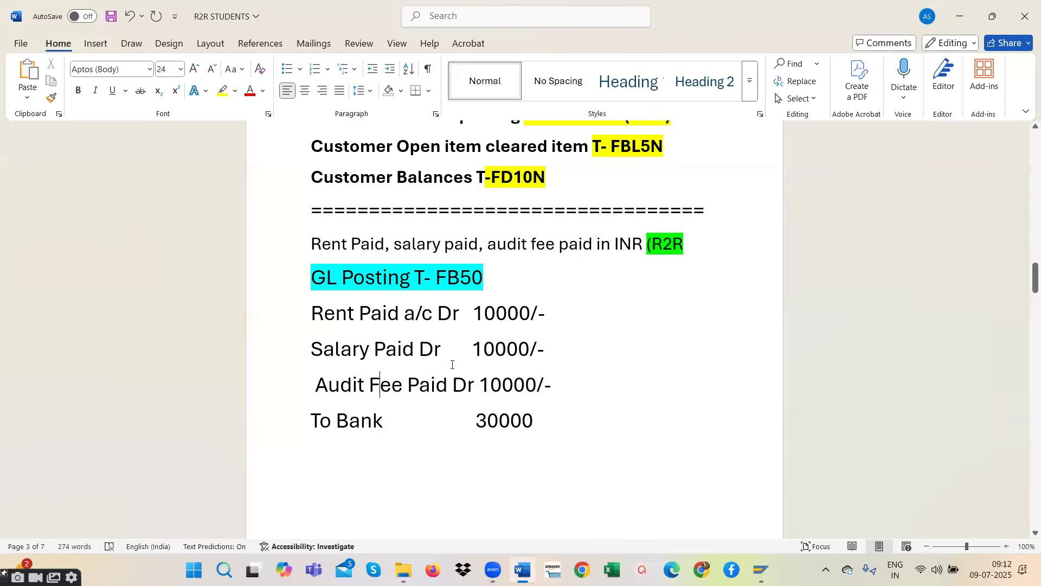
- Examine the rent and salary debit lines against the bank credit line in the journal entry
{"action": "left_click_drag", "start_coordinate": [535, 350], "coordinate": [303, 317]}
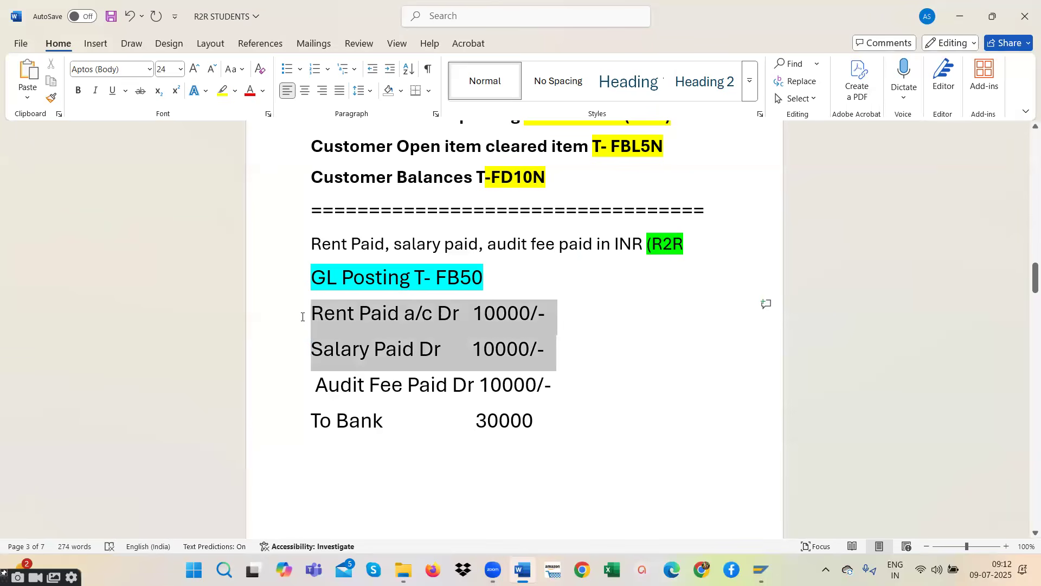
{"action": "left_click", "coordinate": [349, 421]}
{"action": "left_click_drag", "start_coordinate": [313, 421], "coordinate": [579, 419]}
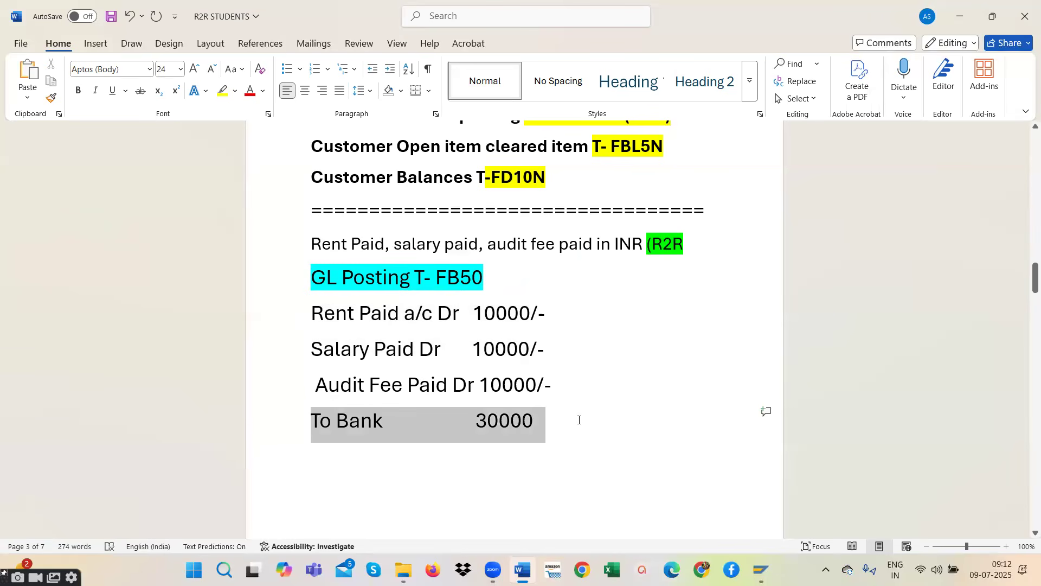
- Copy the account name "Audit Fee Paid" from the FB50 journal entry
{"action": "left_click", "coordinate": [438, 385]}
{"action": "left_click_drag", "start_coordinate": [434, 384], "coordinate": [323, 386]}
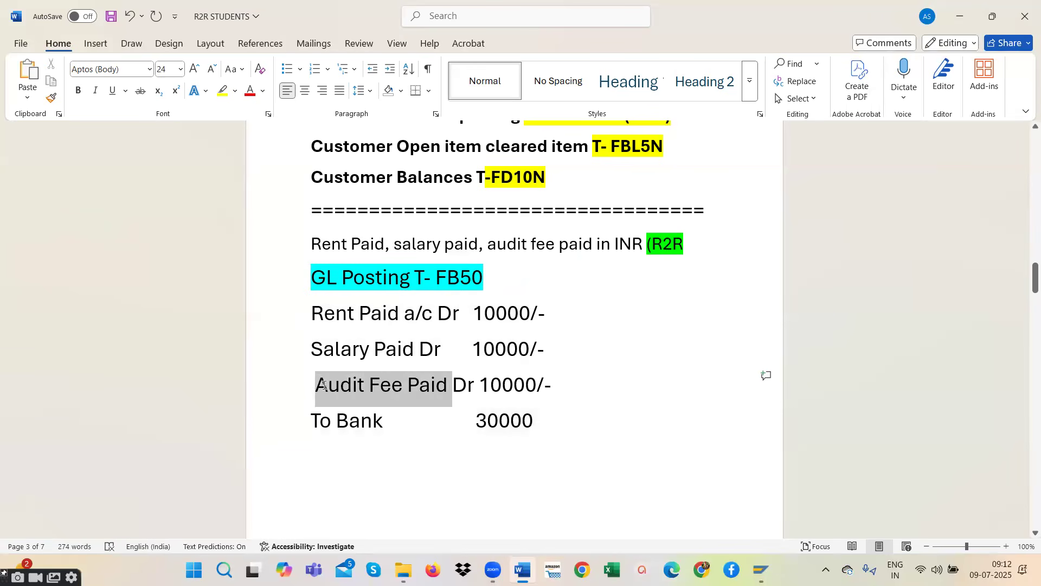
{"action": "right_click", "coordinate": [389, 388]}
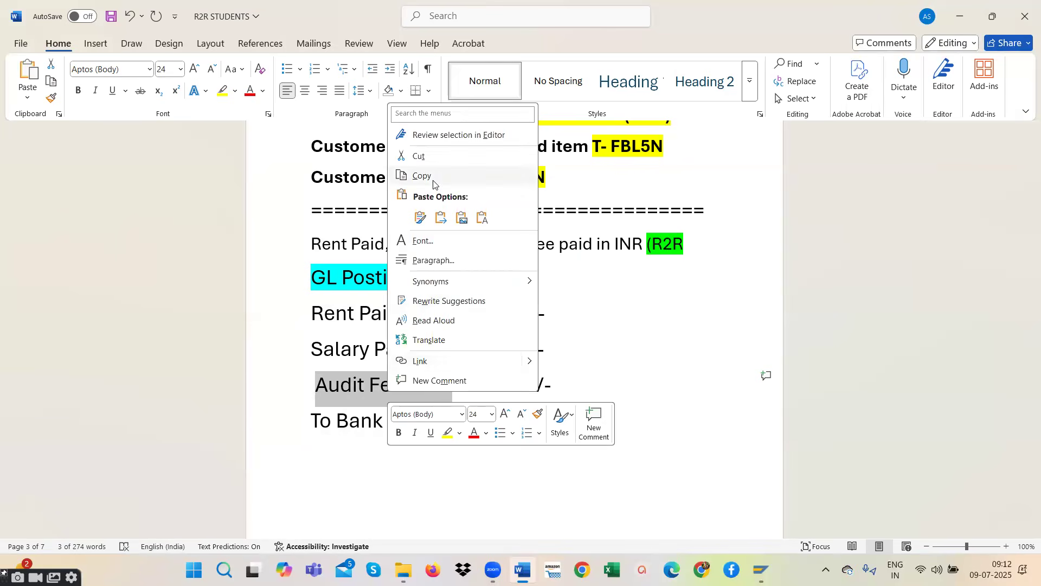
{"action": "left_click", "coordinate": [433, 183]}
- Switch to the SAP logon screen and log on to client 800 with the user name and account password
{"action": "mouse_move", "coordinate": [762, 569]}
{"action": "left_click", "coordinate": [806, 523]}
{"action": "left_click", "coordinate": [204, 163]}
{"action": "left_click", "coordinate": [217, 183]}
{"action": "left_click", "coordinate": [210, 185]}
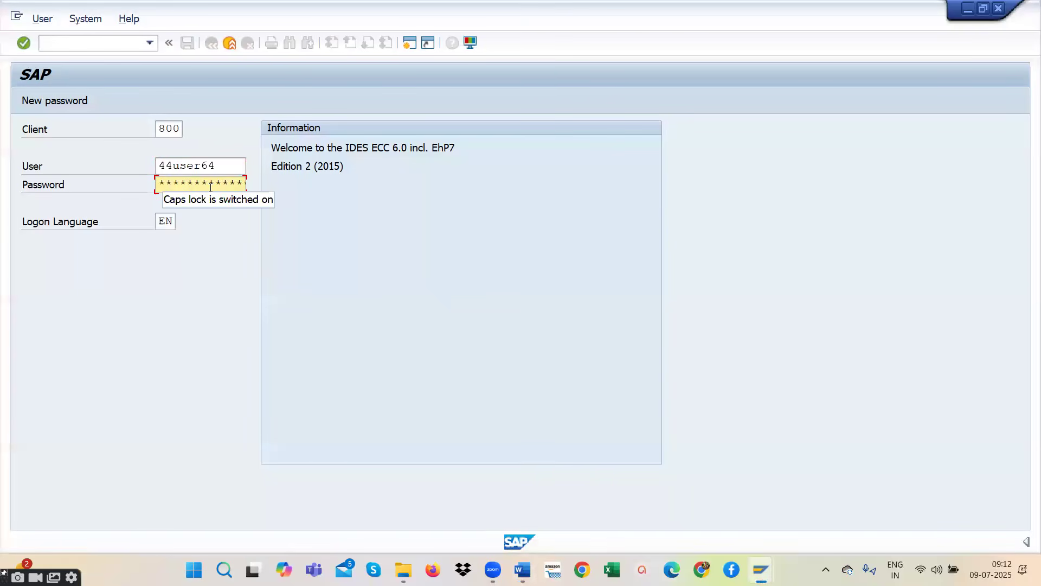
{"action": "key", "text": "Caps_Lock"}
{"action": "key", "text": "Caps_Lock"}
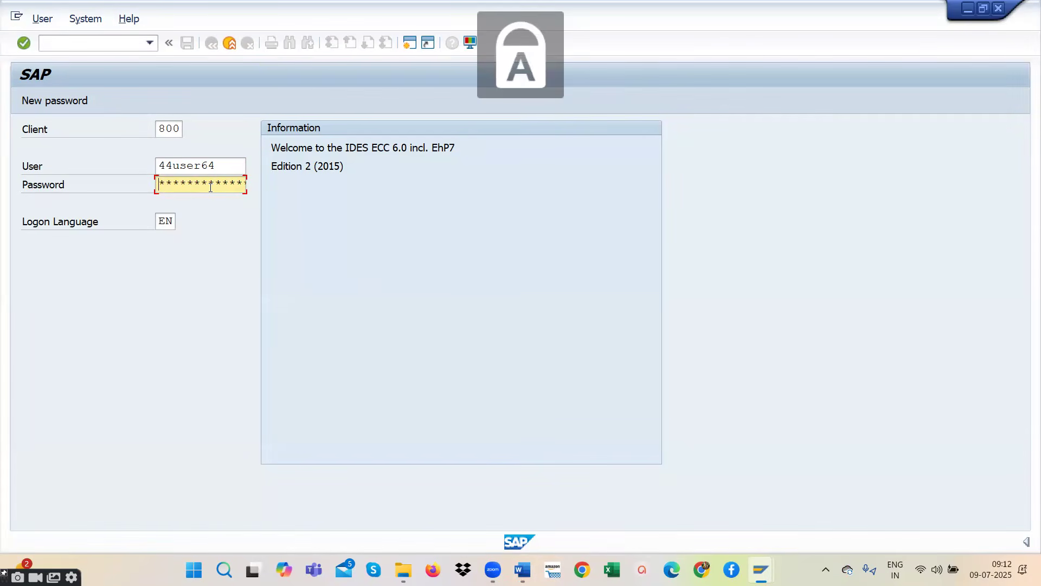
{"action": "key", "text": "Caps_Lock"}
{"action": "type", "text": "*"}
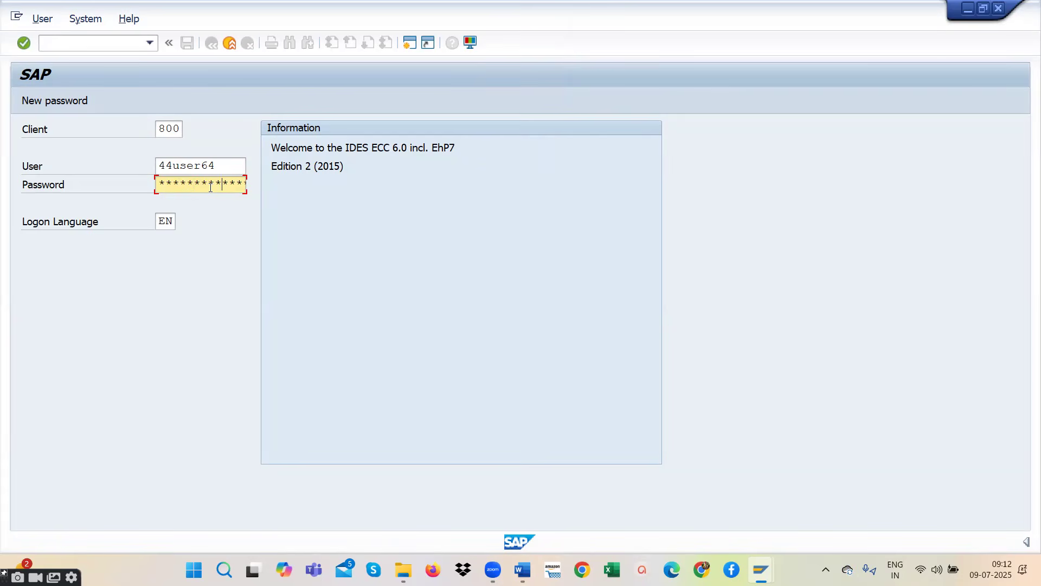
{"action": "key", "text": "Return"}
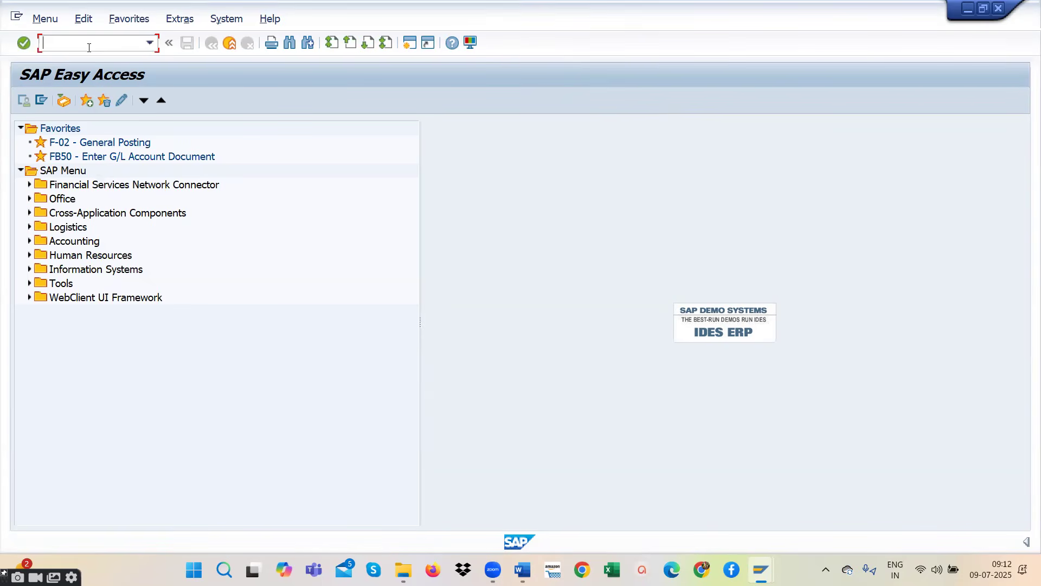
- Open transaction FS00 and expand the ADMINISTRATION COST AND OTHER account group of company code RR11
{"action": "type", "text": "f"}
{"action": "key", "text": "BackSpace"}
{"action": "key", "text": "Caps_Lock"}
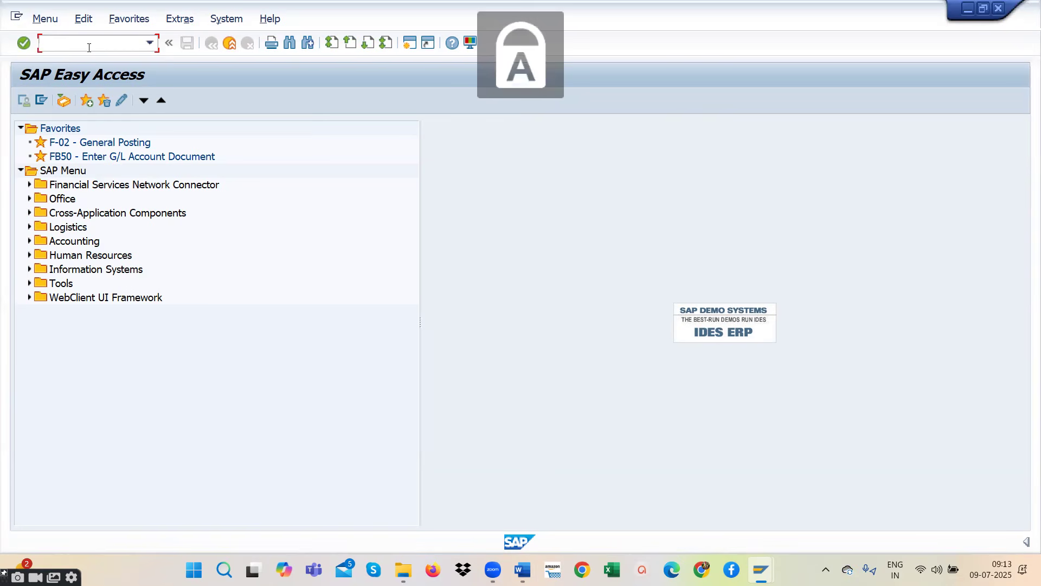
{"action": "type", "text": "FS00"}
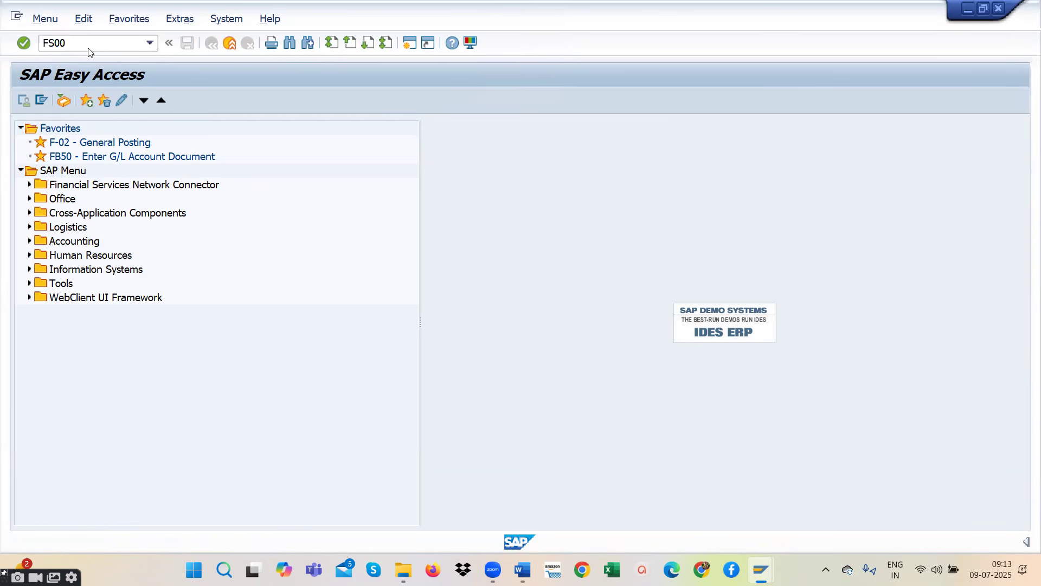
{"action": "key", "text": "Return"}
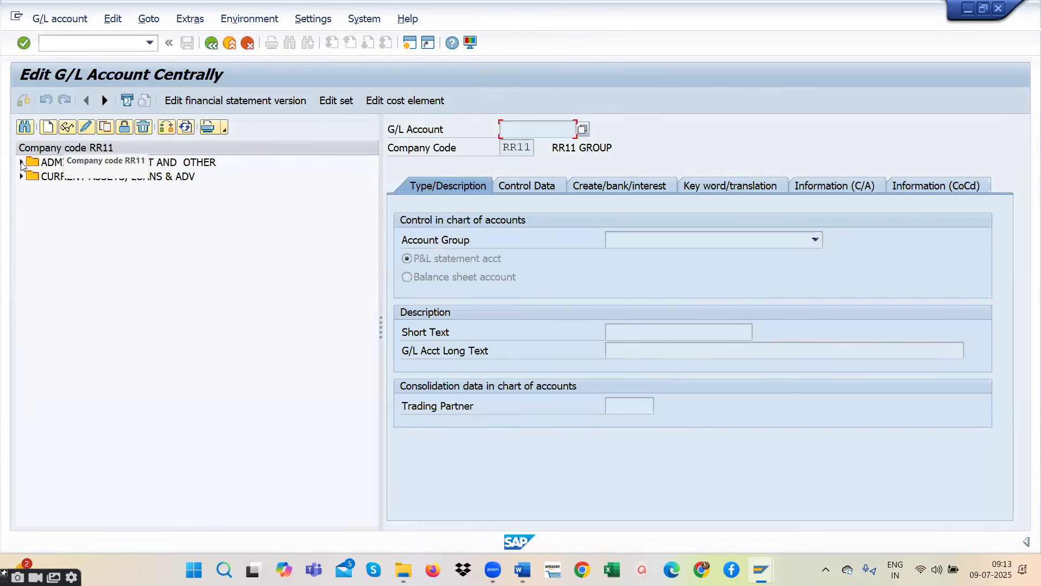
{"action": "left_click", "coordinate": [21, 163]}
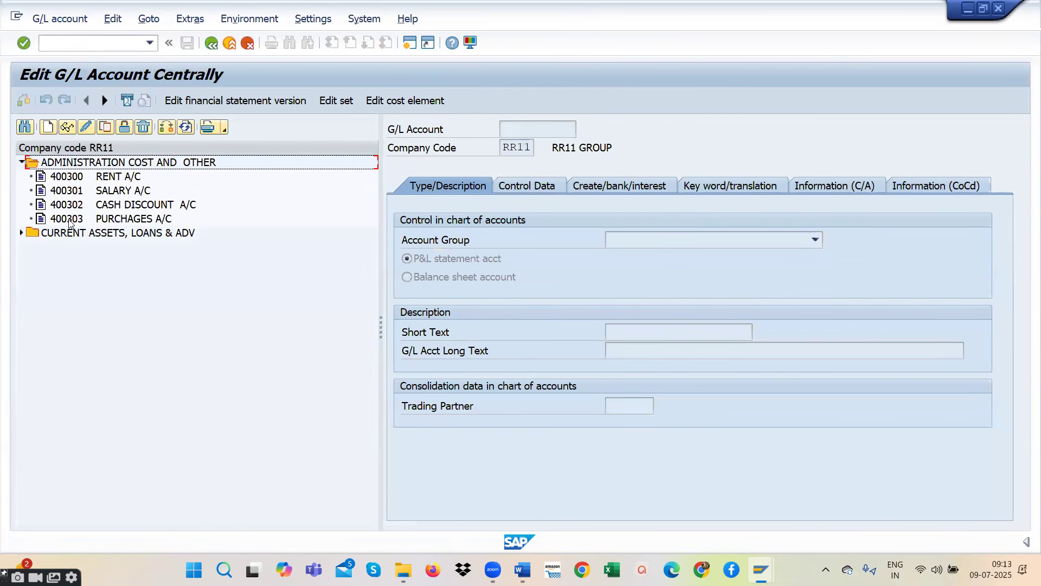
- Start a new G/L account 400304 in company code RR11 and assign it to the account group ADMINISTRATION COST AND OTHER
{"action": "left_click", "coordinate": [49, 128]}
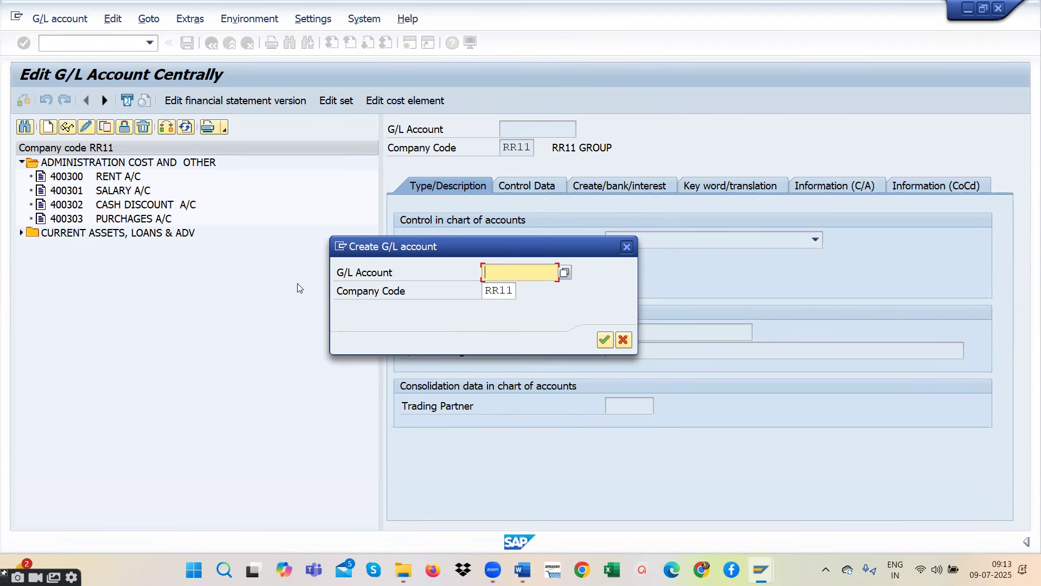
{"action": "type", "text": "40"}
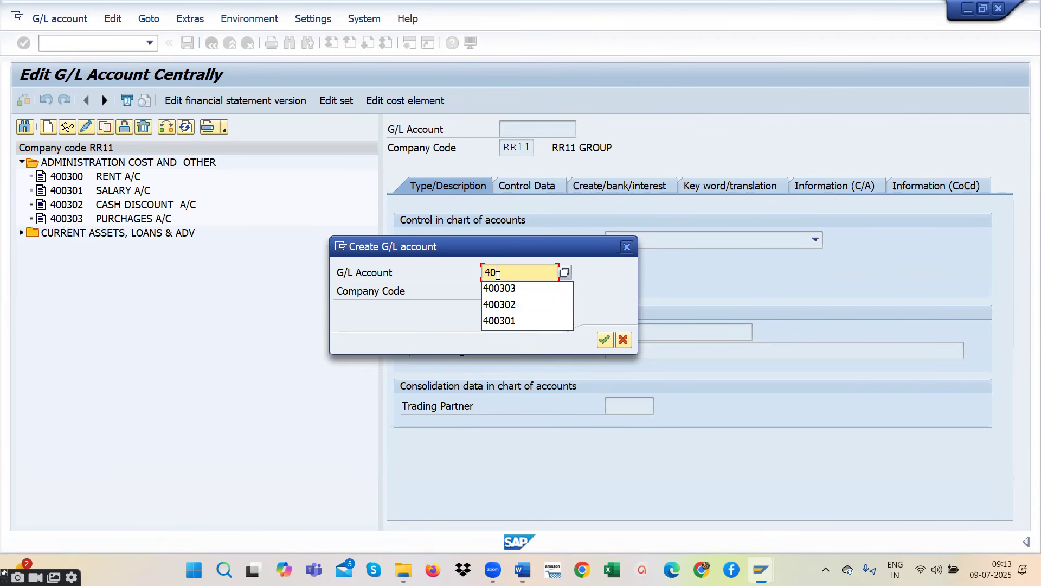
{"action": "type", "text": "0304"}
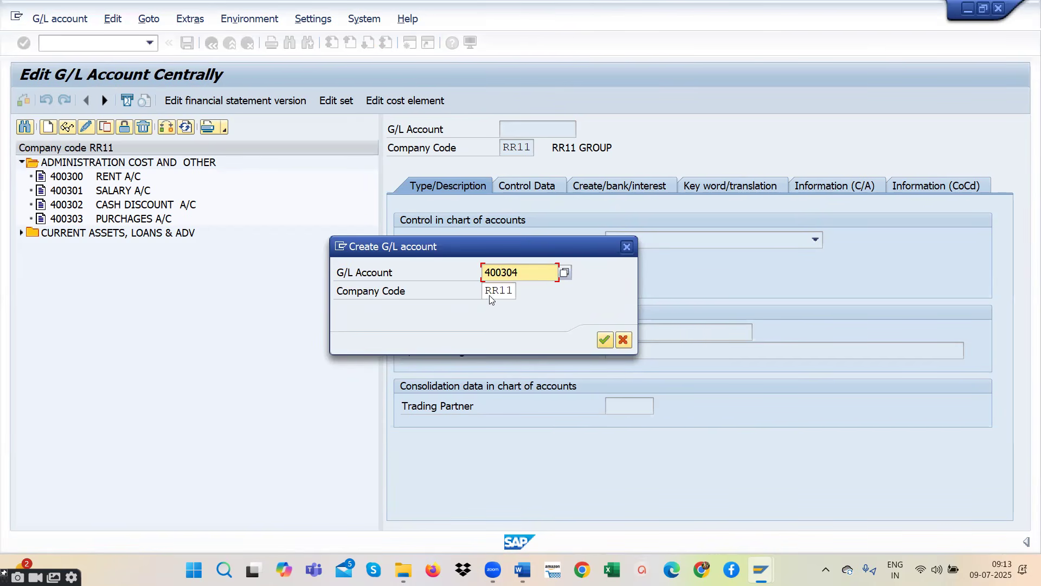
{"action": "left_click", "coordinate": [605, 340]}
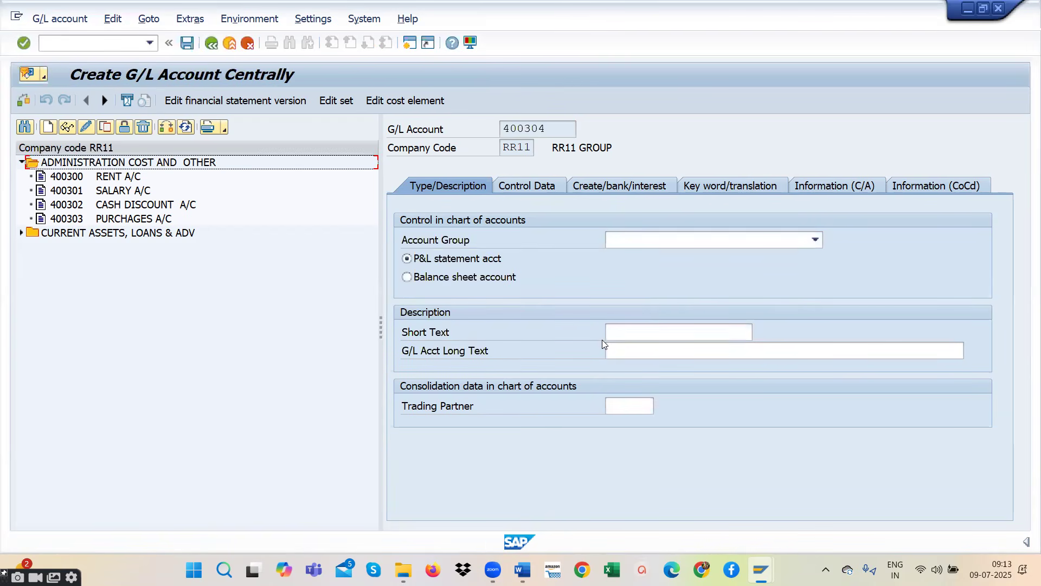
{"action": "left_click", "coordinate": [815, 240]}
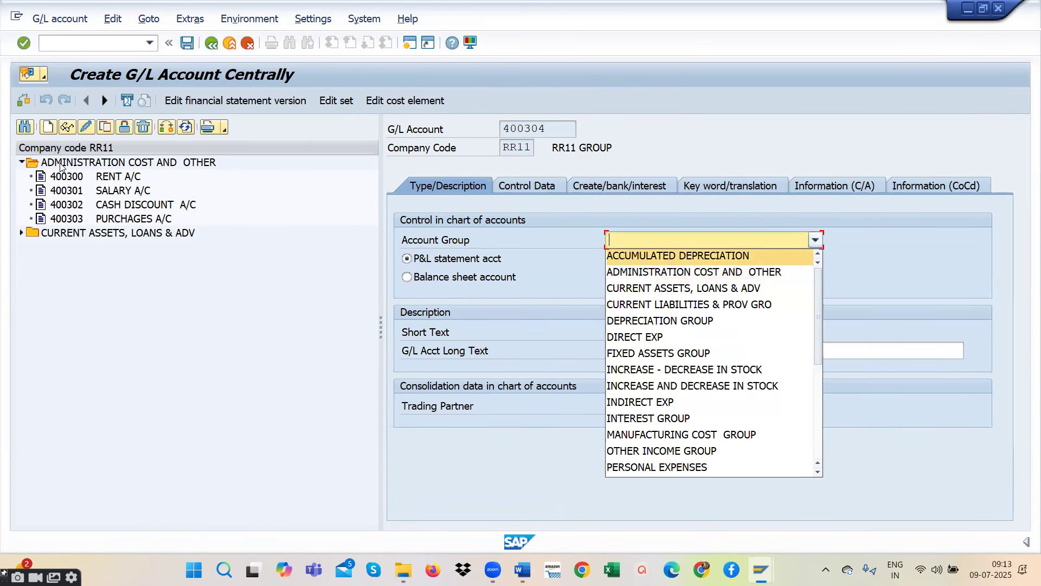
{"action": "left_click", "coordinate": [678, 273]}
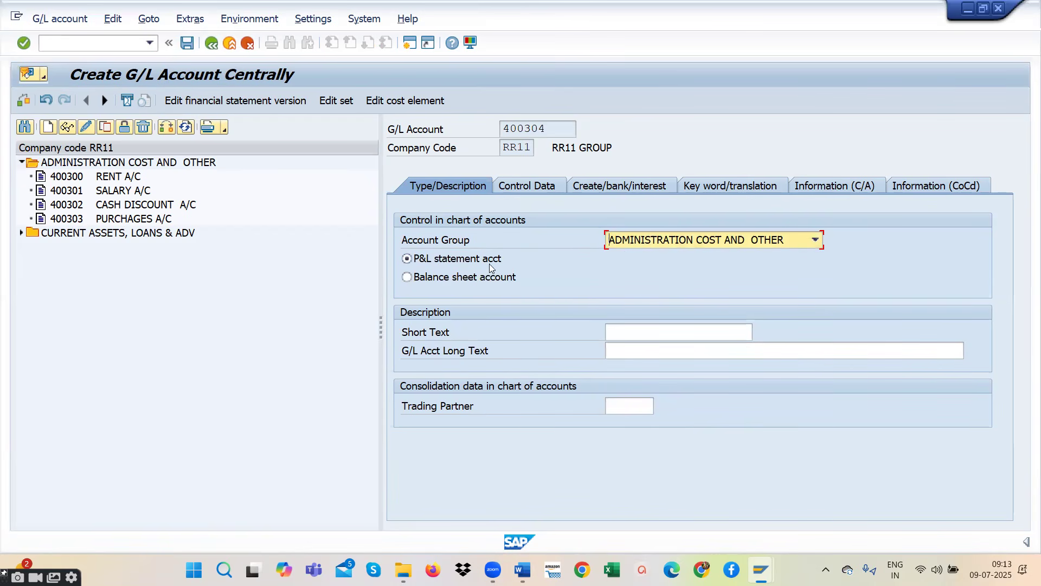
- Enter "Audit Fee Paid A/C" as both the short text and the long text of the new G/L account
{"action": "left_click", "coordinate": [642, 334]}
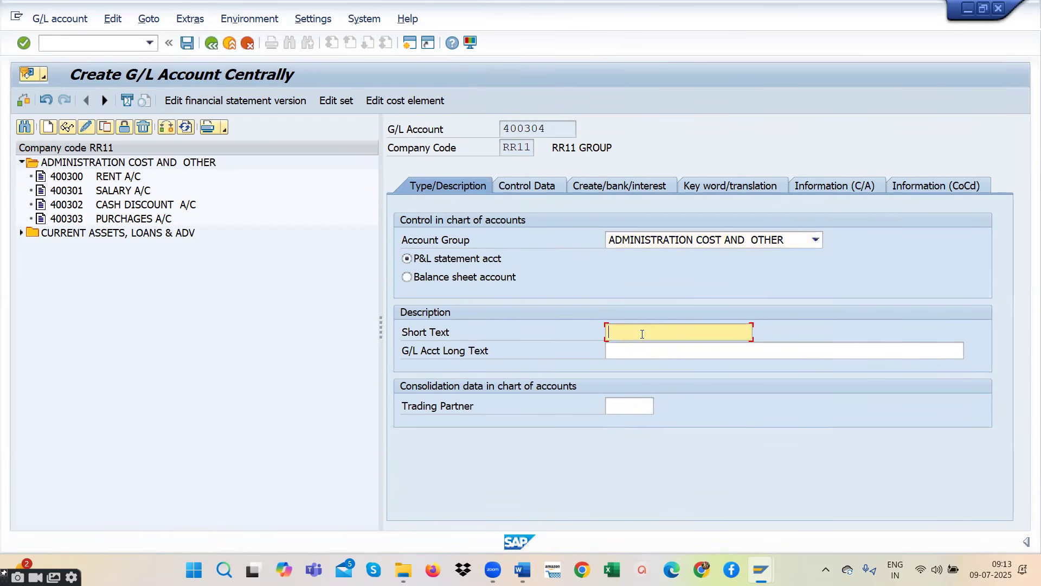
{"action": "type", "text": "Audit Fee Paid  "}
{"action": "type", "text": "S"}
{"action": "key", "text": "BackSpace"}
{"action": "type", "text": "A/C"}
{"action": "left_click", "coordinate": [634, 353]}
{"action": "type", "text": "Audit Fee Paid  A/C"}
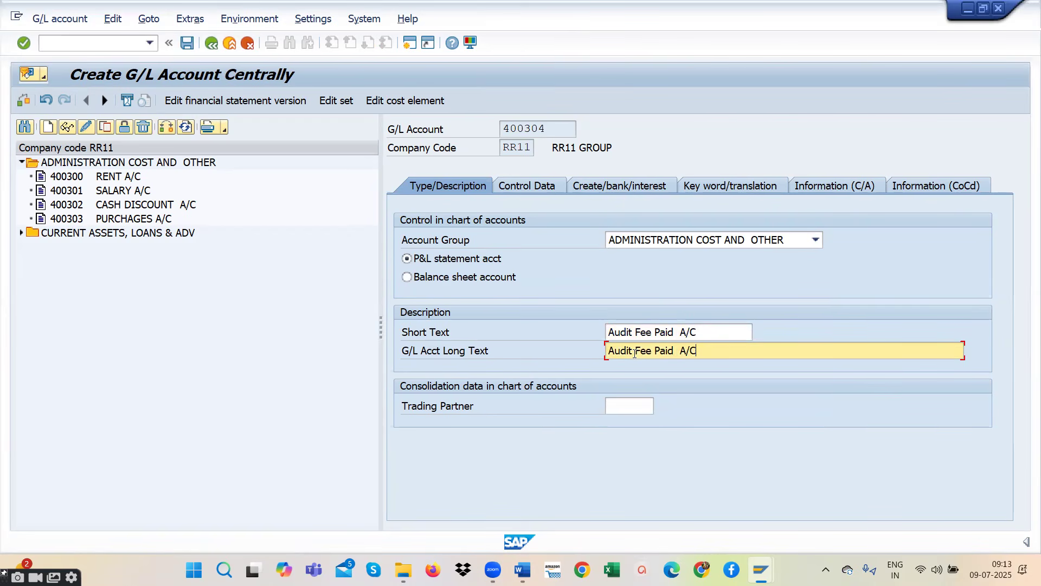
- Enable line item display and set the sort key to 001 in the new account's control data
{"action": "left_click", "coordinate": [525, 185]}
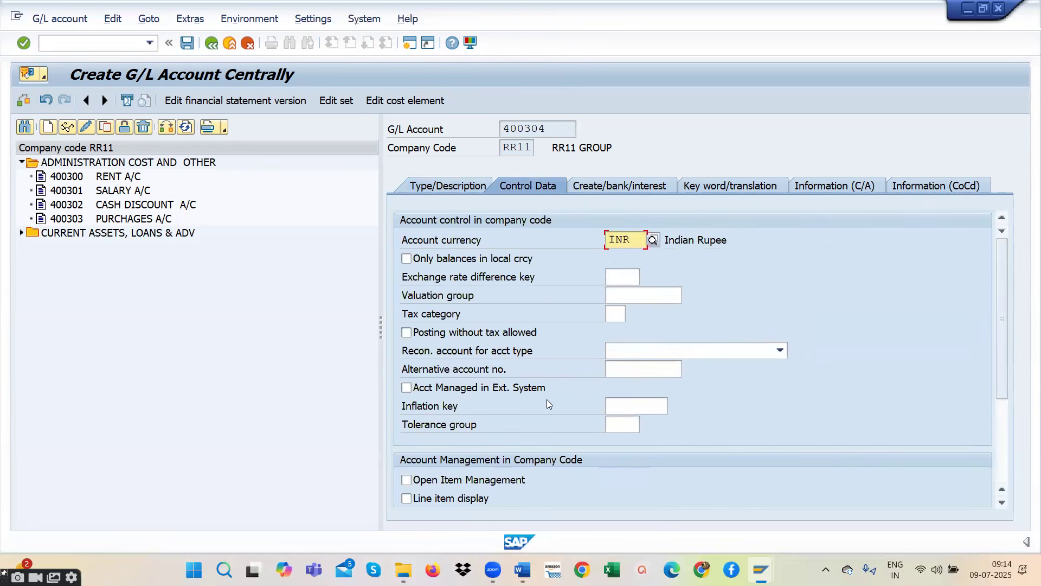
{"action": "scroll", "coordinate": [547, 399], "scroll_direction": "down", "scroll_amount": 3}
{"action": "scroll", "coordinate": [538, 367], "scroll_direction": "up", "scroll_amount": 3}
{"action": "scroll", "coordinate": [473, 364], "scroll_direction": "down", "scroll_amount": 1}
{"action": "left_click", "coordinate": [406, 442]}
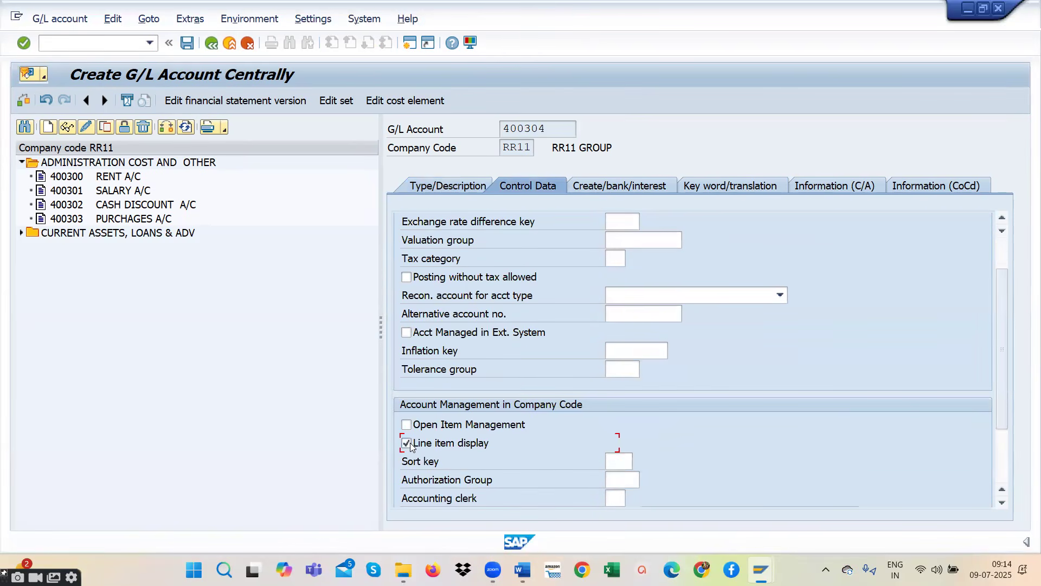
{"action": "left_click", "coordinate": [617, 460]}
{"action": "type", "text": "001"}
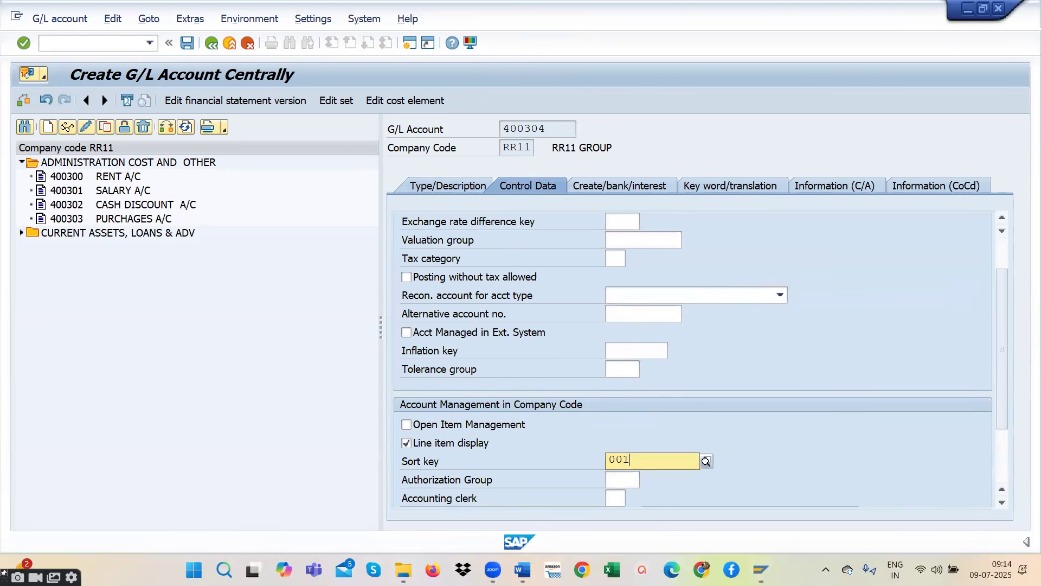
{"action": "left_click", "coordinate": [624, 491]}
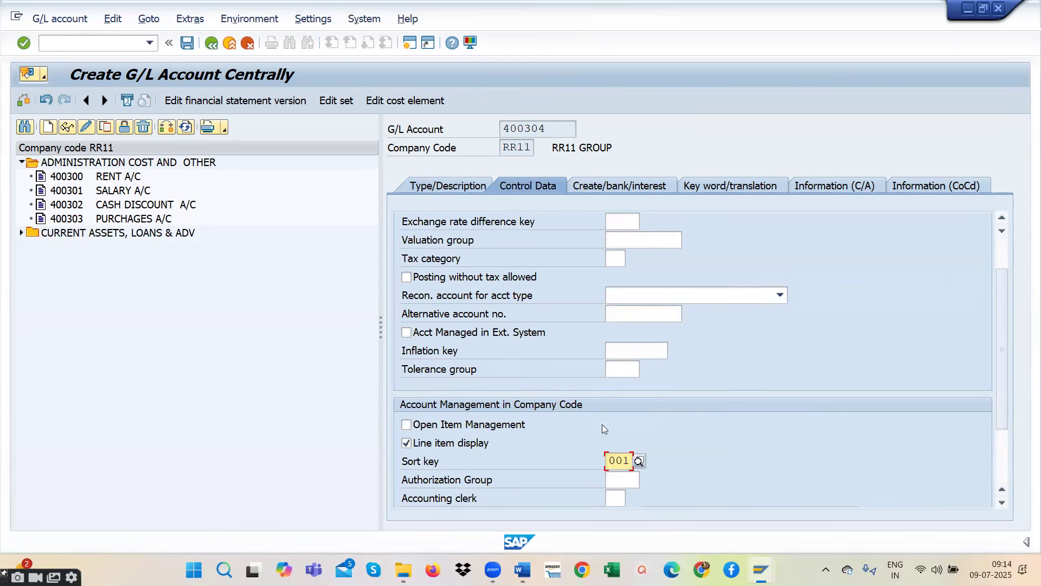
- Set the field status group to G001 and save the new G/L account
{"action": "left_click", "coordinate": [592, 191]}
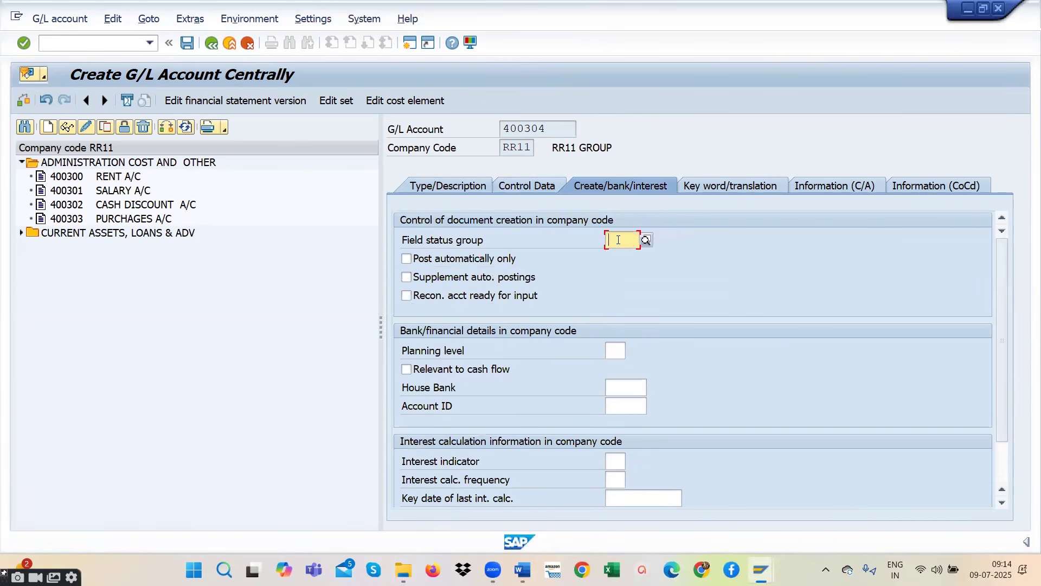
{"action": "type", "text": "G"}
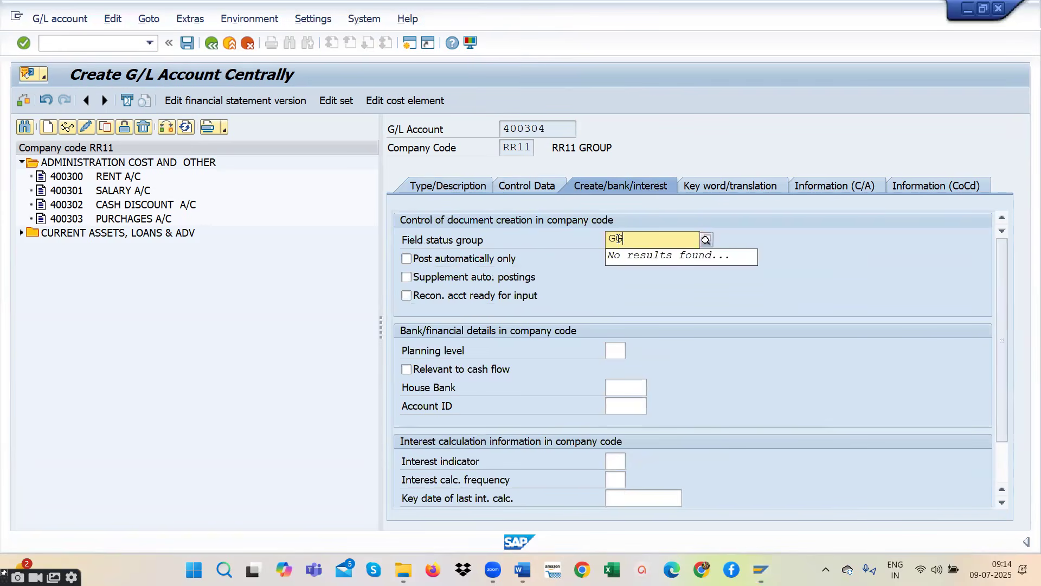
{"action": "left_click", "coordinate": [641, 272]}
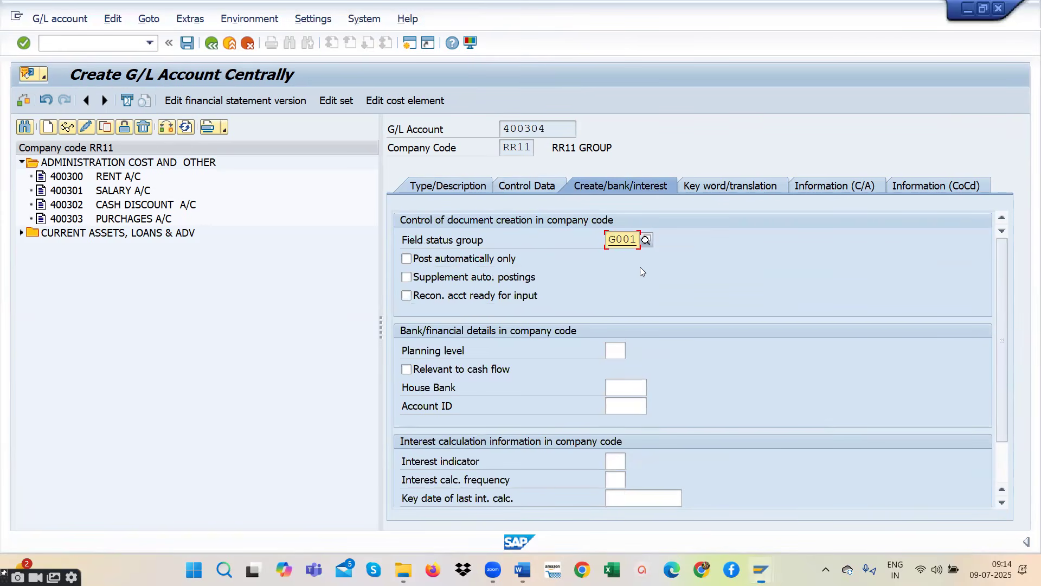
{"action": "left_click", "coordinate": [187, 43]}
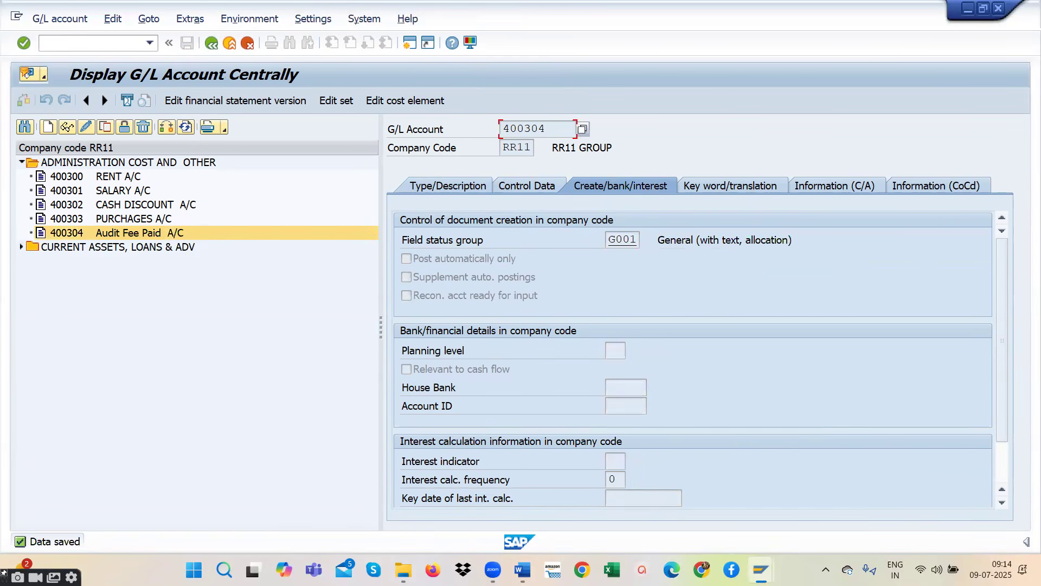
- Switch to the R2R STUDENTS document in Word and examine the rent, salary and audit fee line with its FB50 journal entry
{"action": "key", "text": "alt+Tab"}
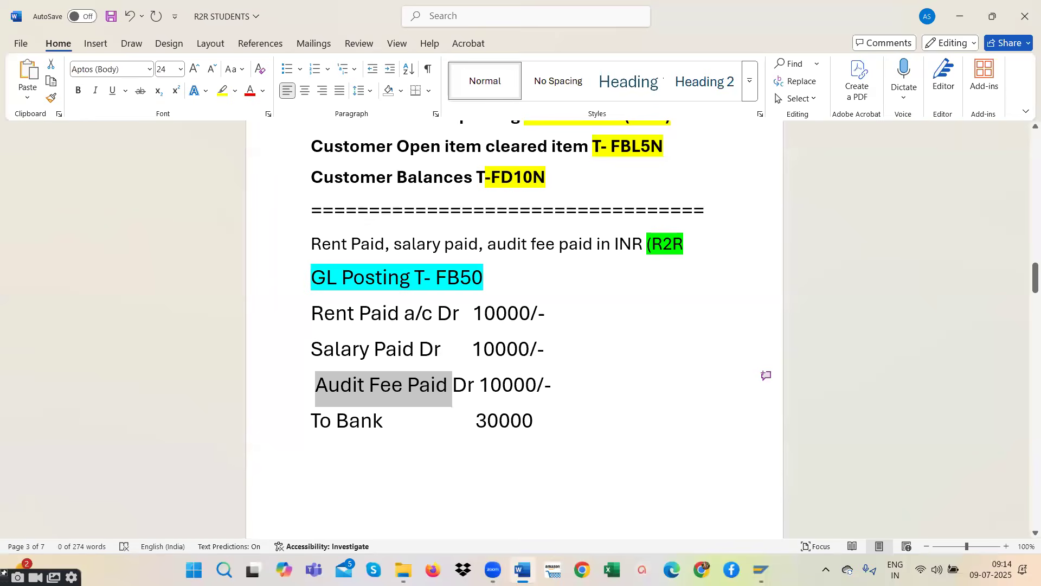
{"action": "mouse_move", "coordinate": [519, 556]}
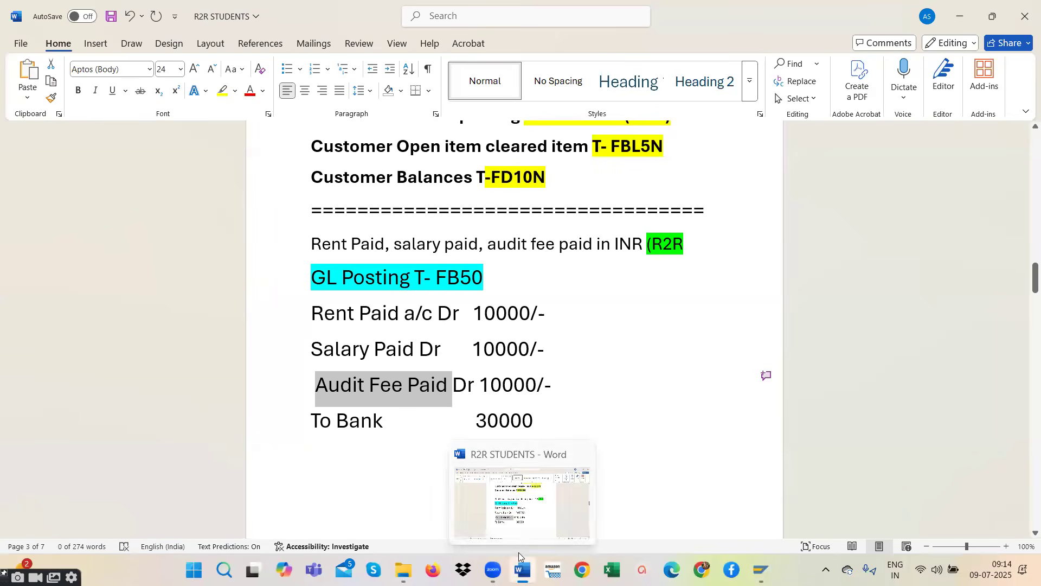
{"action": "left_click", "coordinate": [439, 294]}
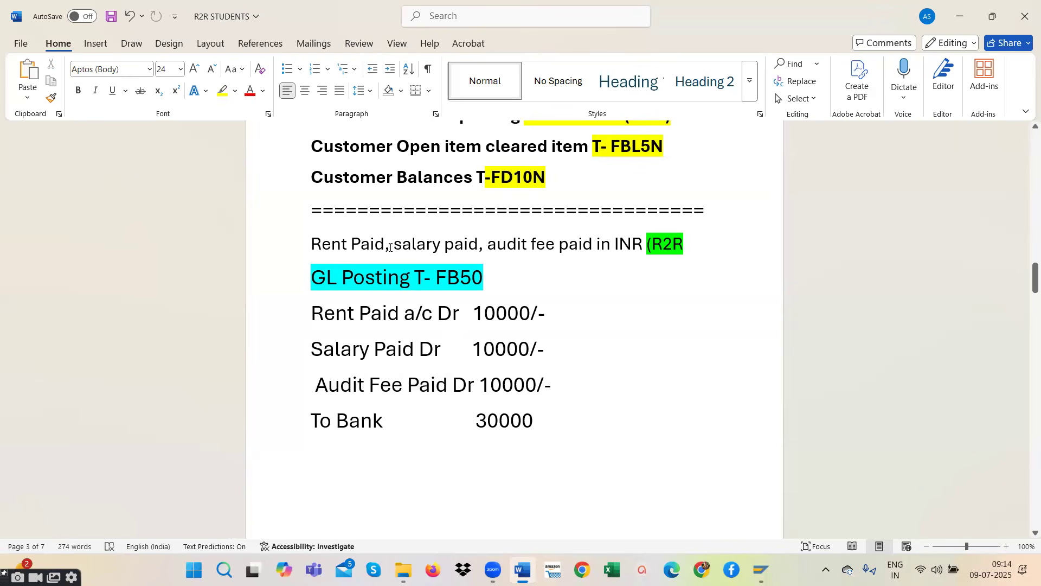
{"action": "left_click_drag", "start_coordinate": [392, 247], "coordinate": [312, 247]}
{"action": "left_click", "coordinate": [441, 246]}
{"action": "left_click_drag", "start_coordinate": [478, 245], "coordinate": [307, 246]}
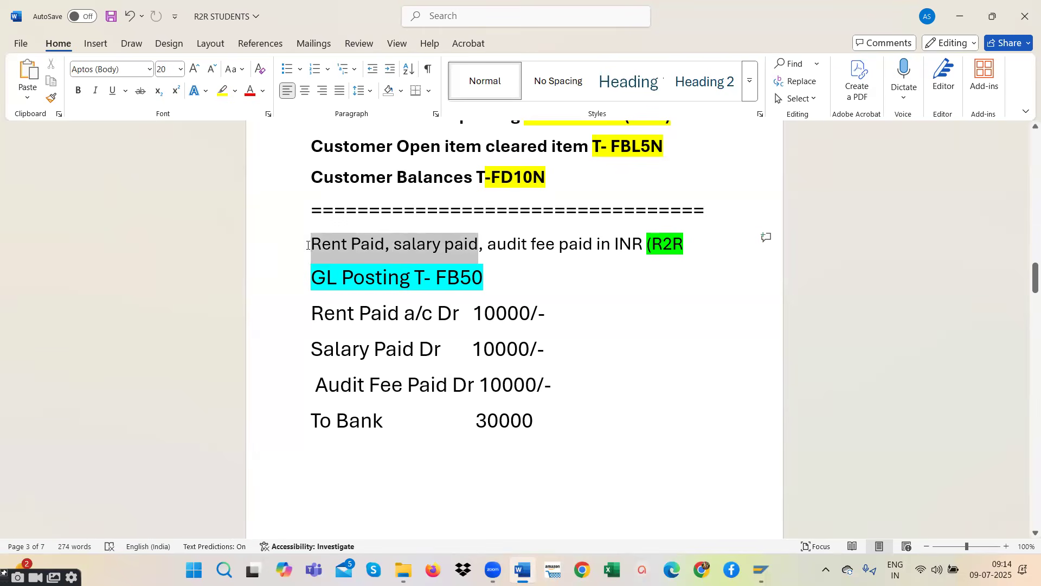
{"action": "left_click_drag", "start_coordinate": [684, 245], "coordinate": [310, 245]}
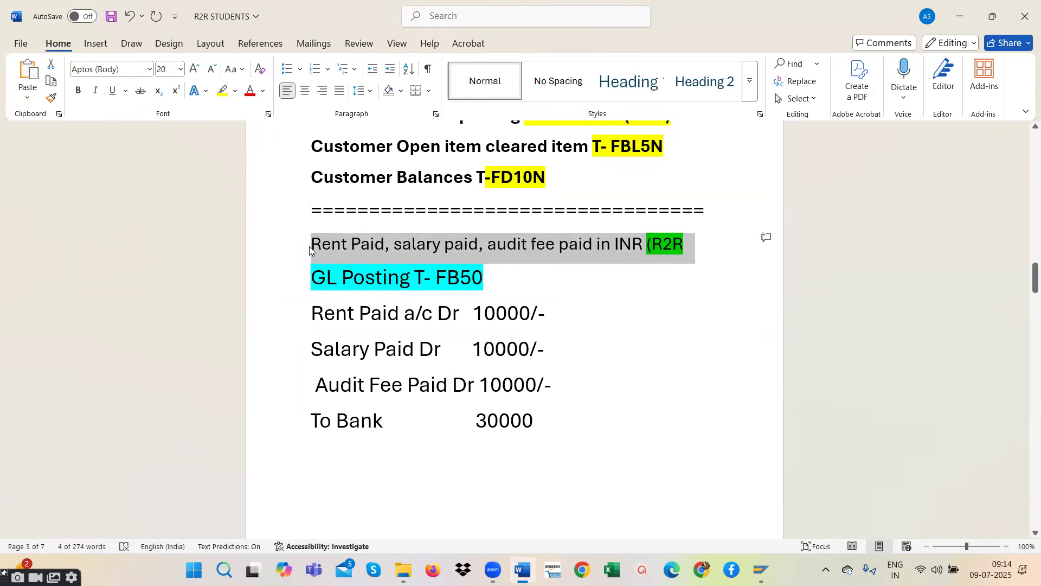
{"action": "left_click_drag", "start_coordinate": [312, 314], "coordinate": [529, 421]}
{"action": "left_click", "coordinate": [528, 277]}
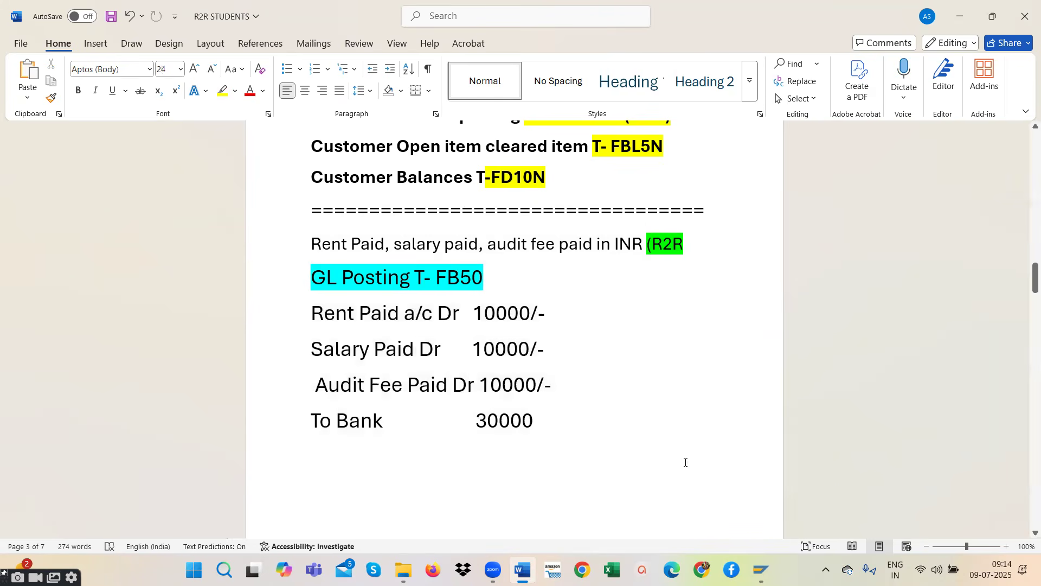
- Switch back to SAP and expand the CURRENT ASSETS, LOANS & ADV group to view its bank accounts
{"action": "mouse_move", "coordinate": [769, 567]}
{"action": "left_click", "coordinate": [822, 518]}
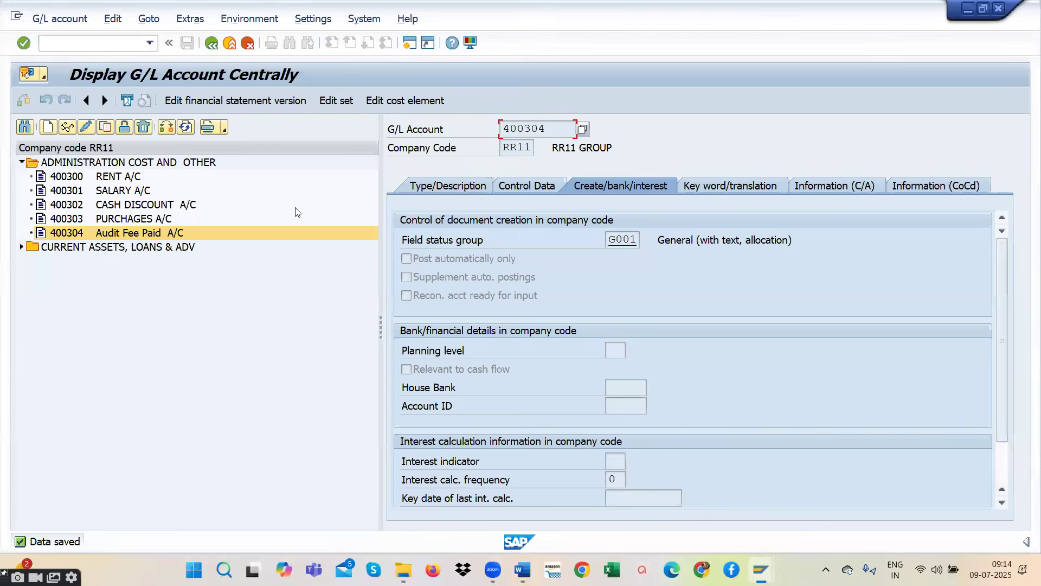
{"action": "left_click", "coordinate": [150, 43]}
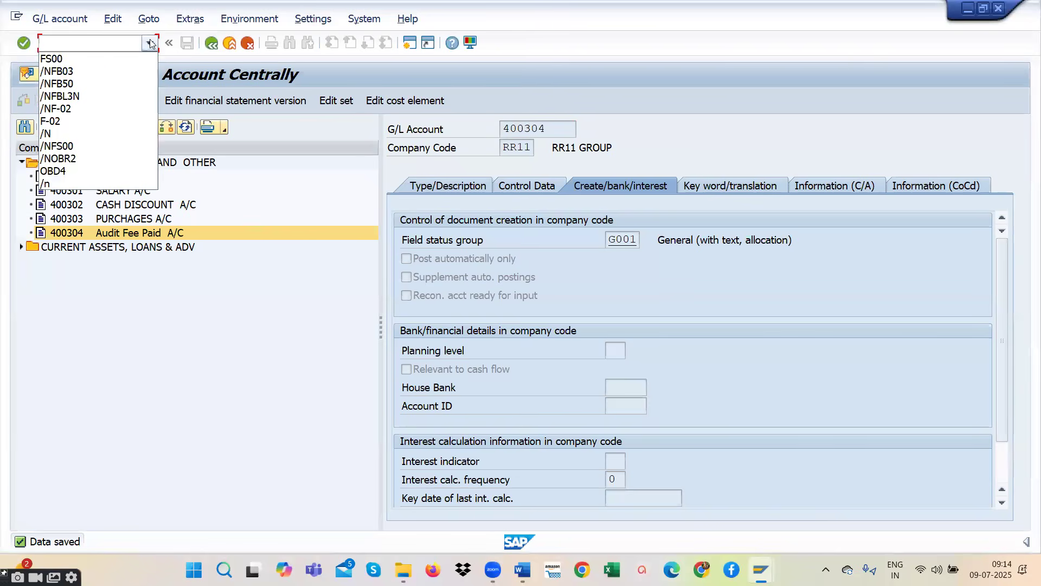
{"action": "left_click", "coordinate": [111, 42]}
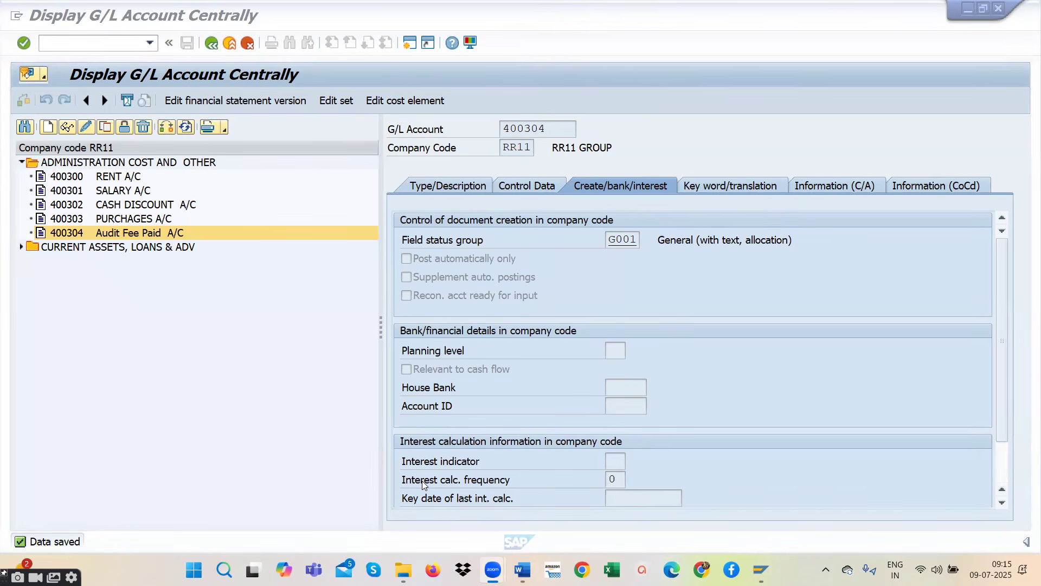
{"action": "left_click", "coordinate": [22, 247]}
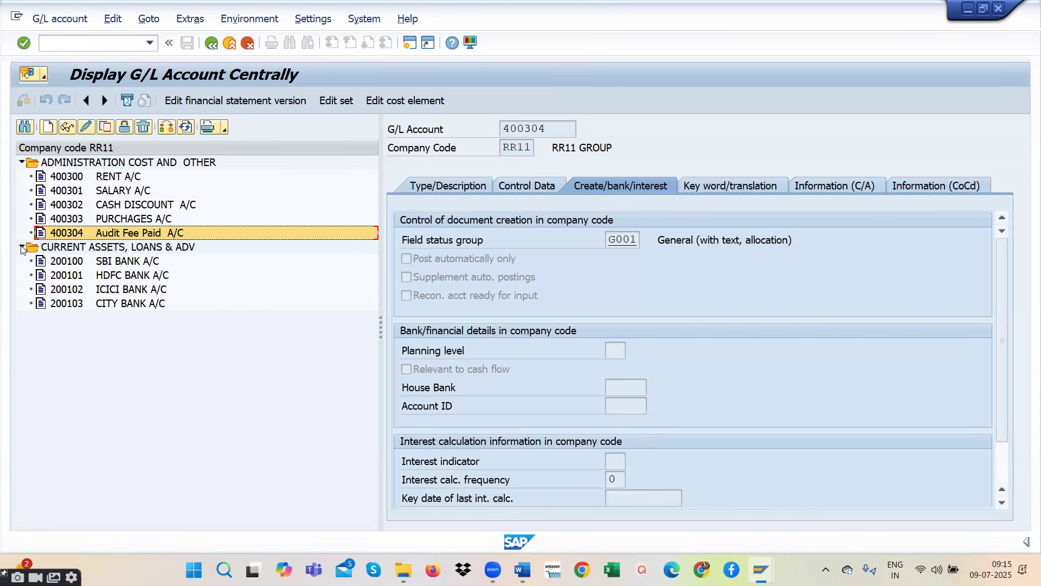
- Leave the G/L account display with /N and return to the SAP Easy Access screen
{"action": "left_click", "coordinate": [74, 44]}
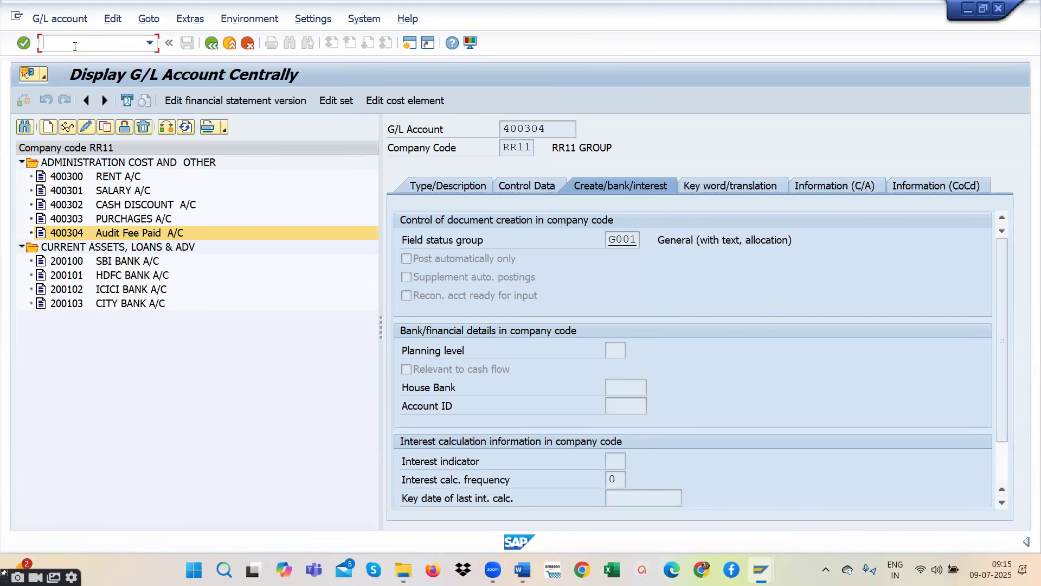
{"action": "type", "text": "/N"}
{"action": "key", "text": "Return"}
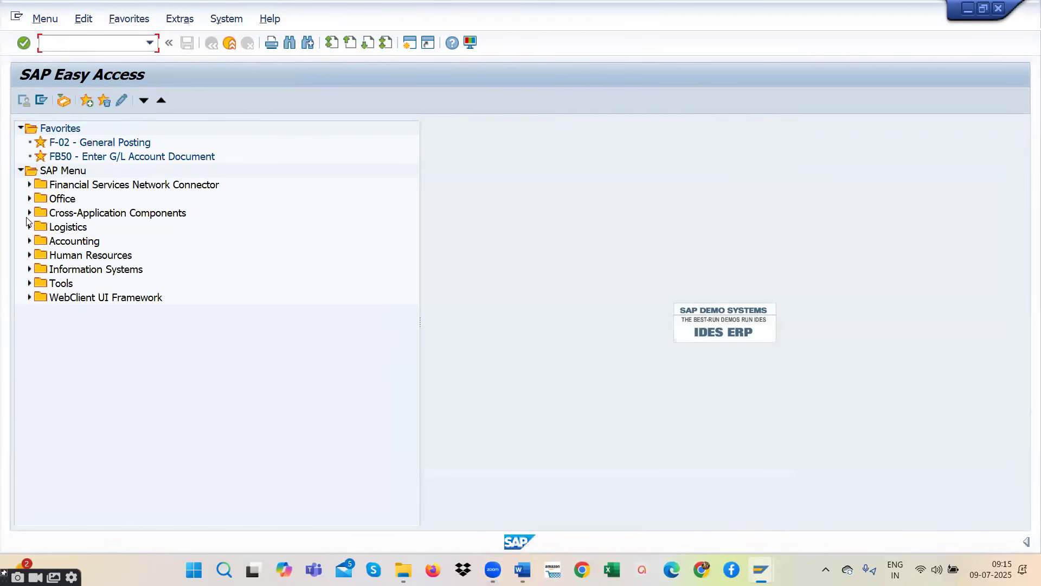
- Open FS00 - Centrally from Individual Processing under the General Ledger master records and locate Audit Fee Paid A/C in the administration cost group
{"action": "left_click", "coordinate": [30, 241]}
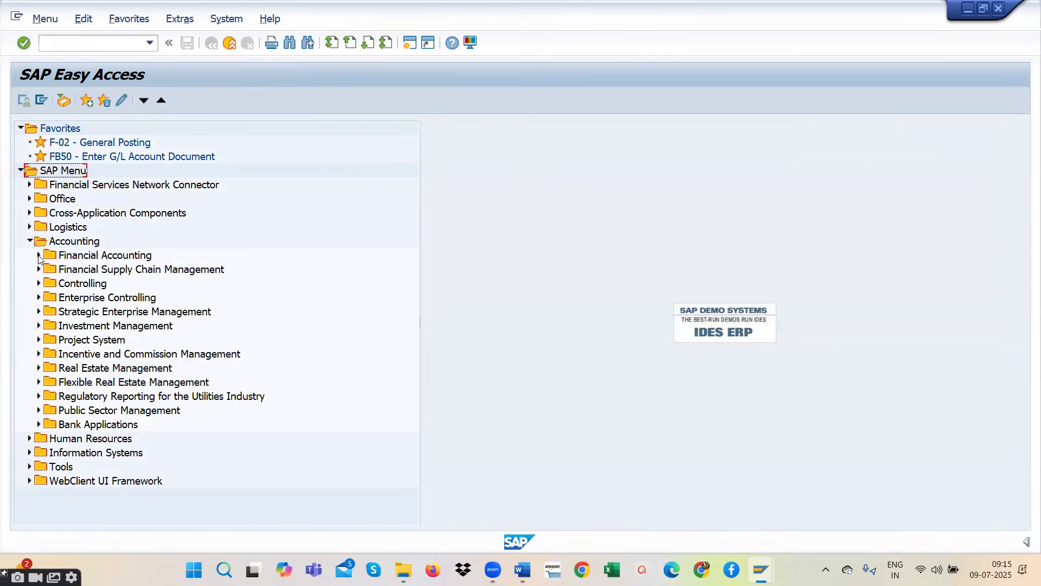
{"action": "left_click", "coordinate": [39, 256]}
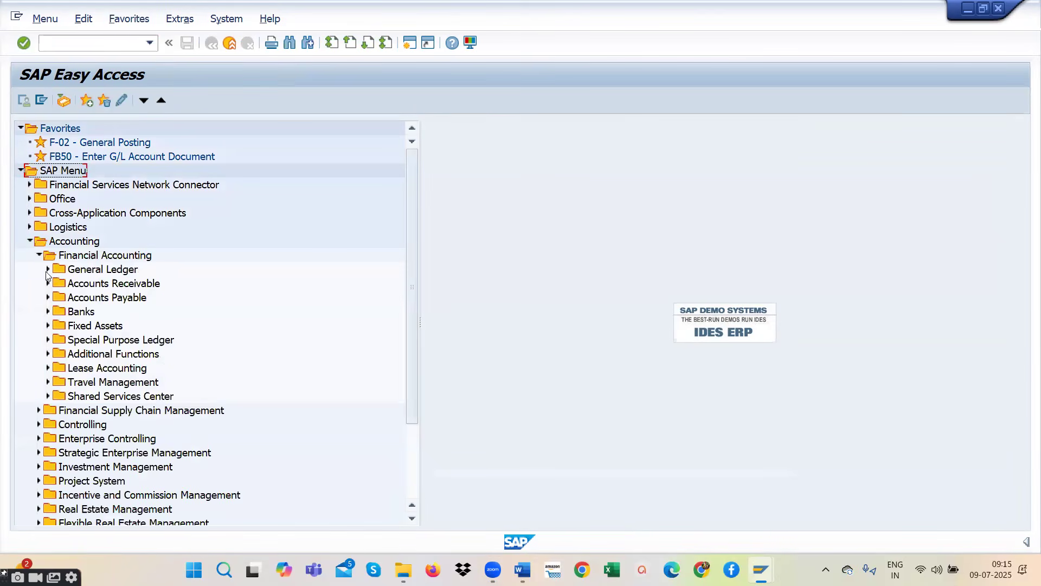
{"action": "left_click", "coordinate": [47, 270]}
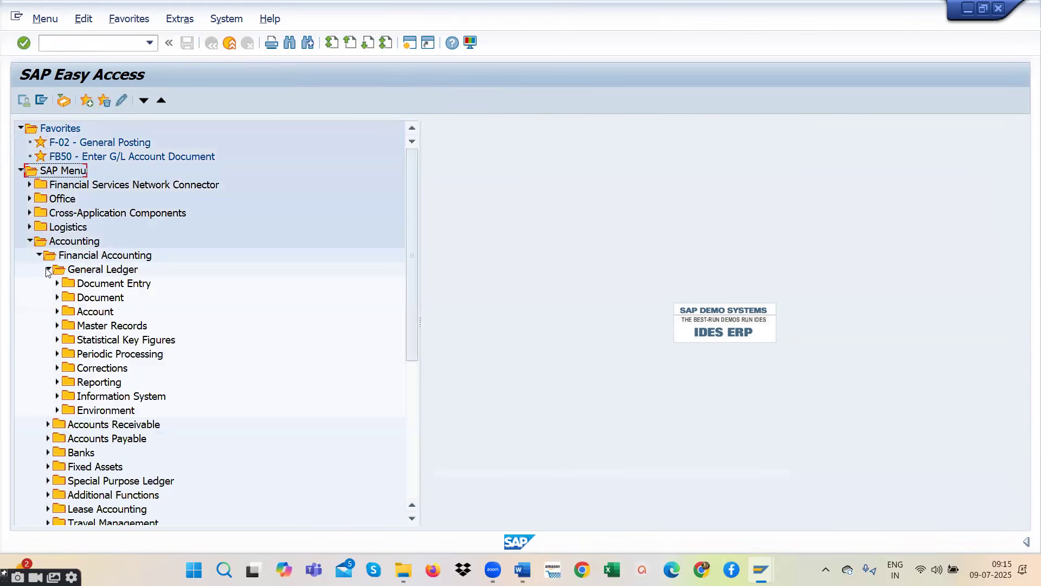
{"action": "left_click", "coordinate": [57, 326]}
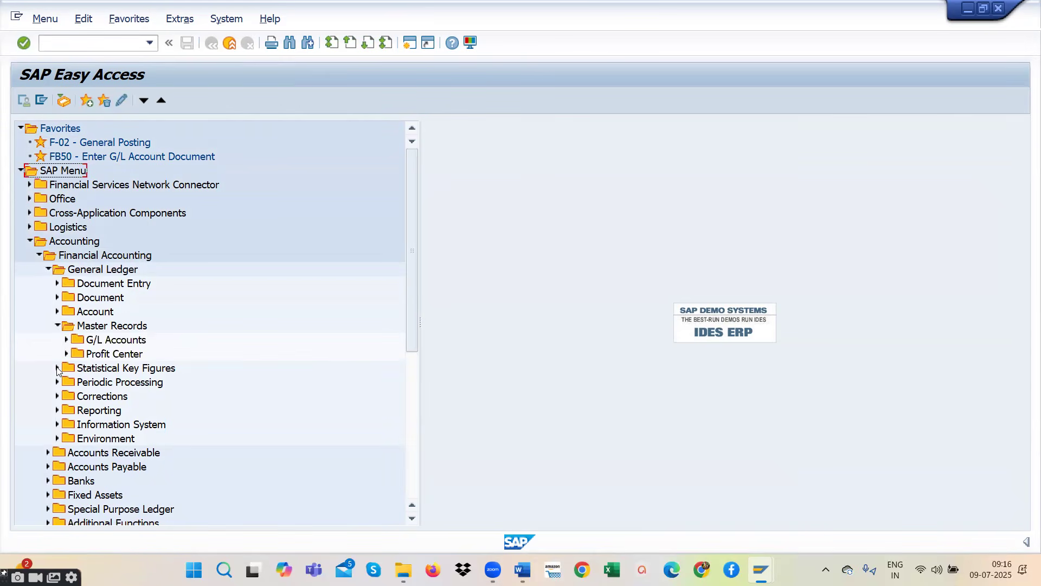
{"action": "left_click", "coordinate": [67, 340]}
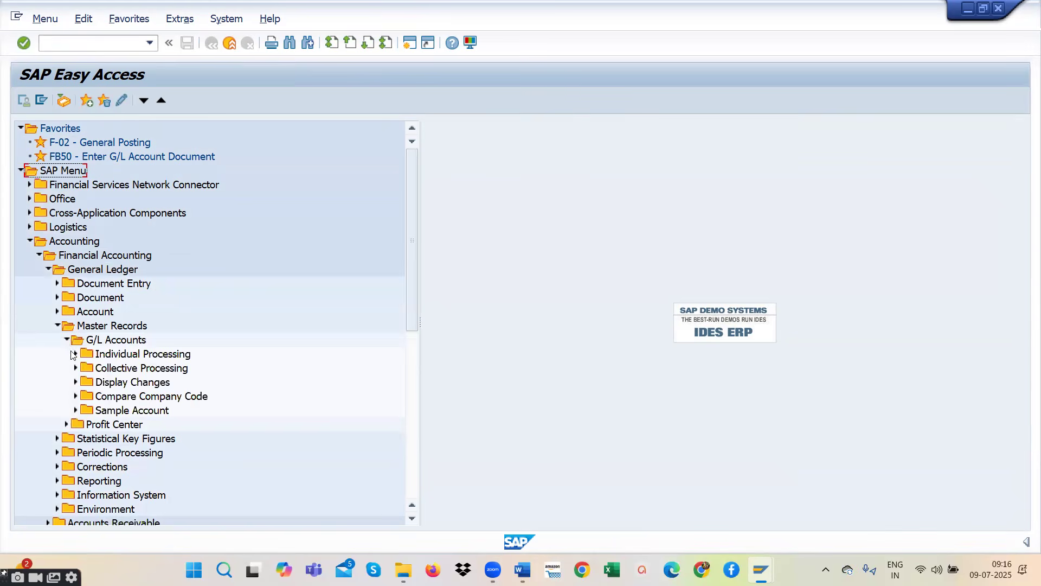
{"action": "left_click", "coordinate": [75, 353]}
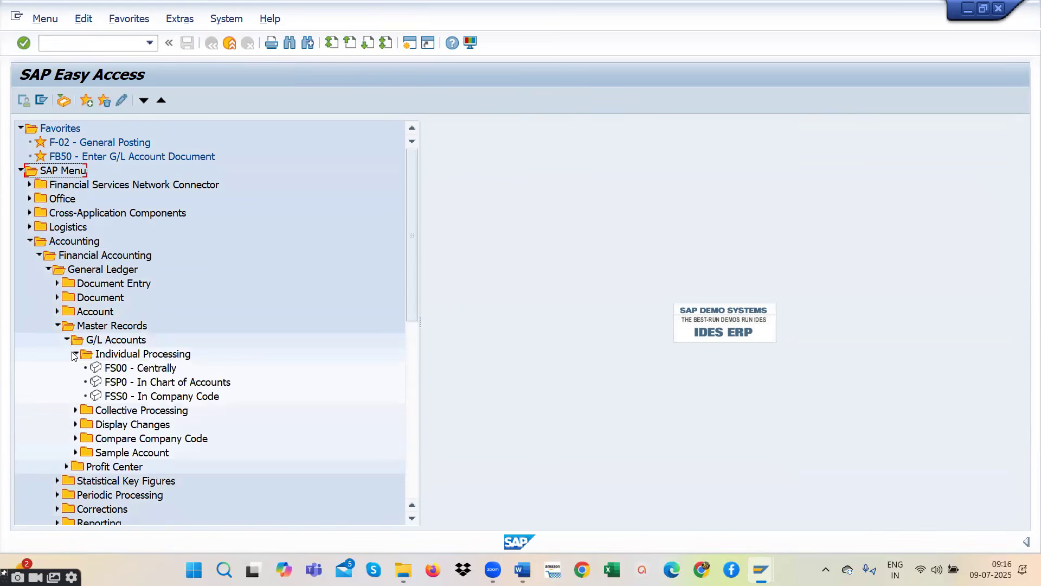
{"action": "double_click", "coordinate": [118, 369]}
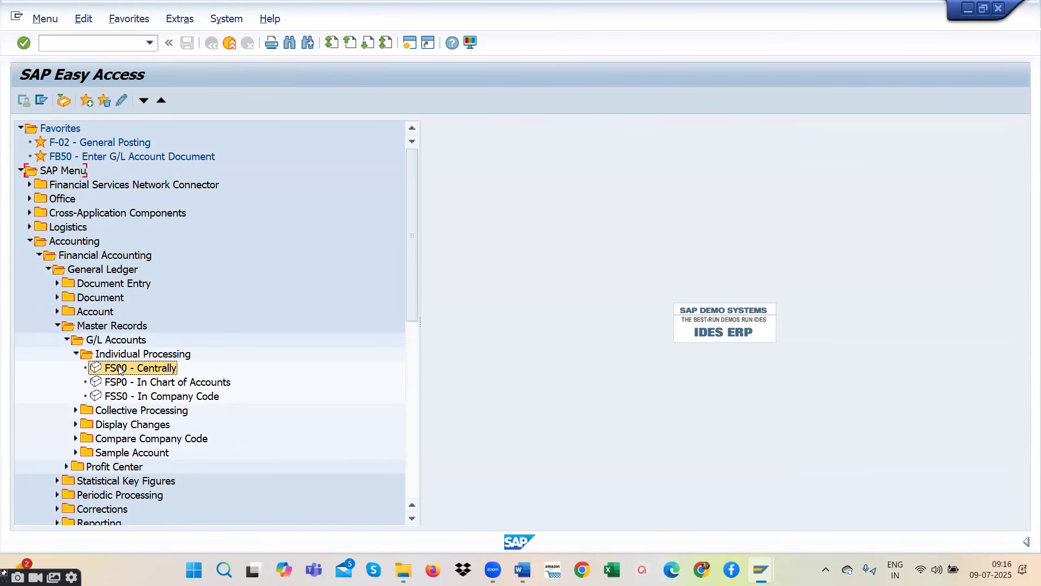
{"action": "left_click", "coordinate": [20, 163]}
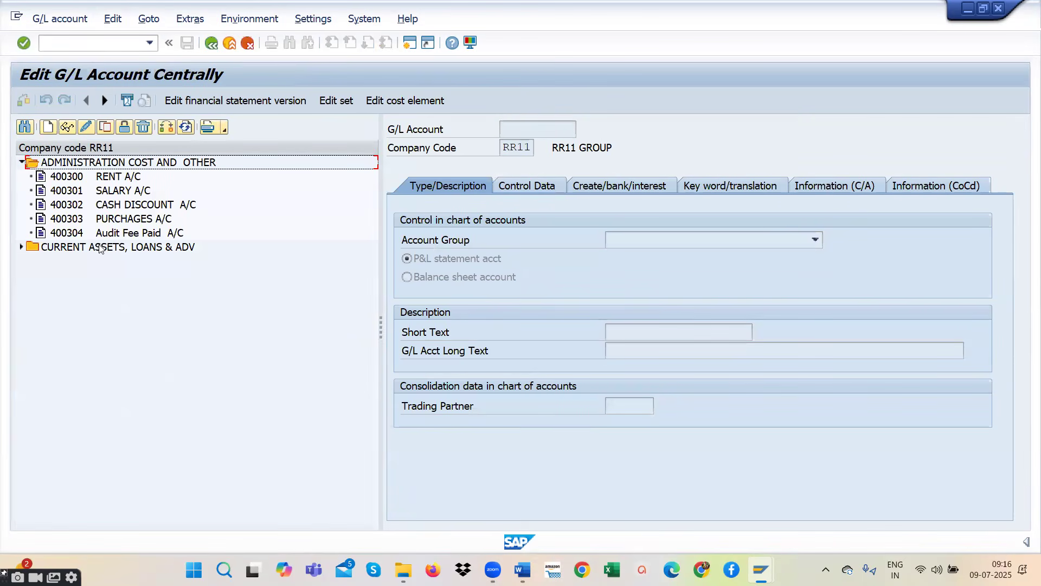
{"action": "left_click", "coordinate": [116, 234]}
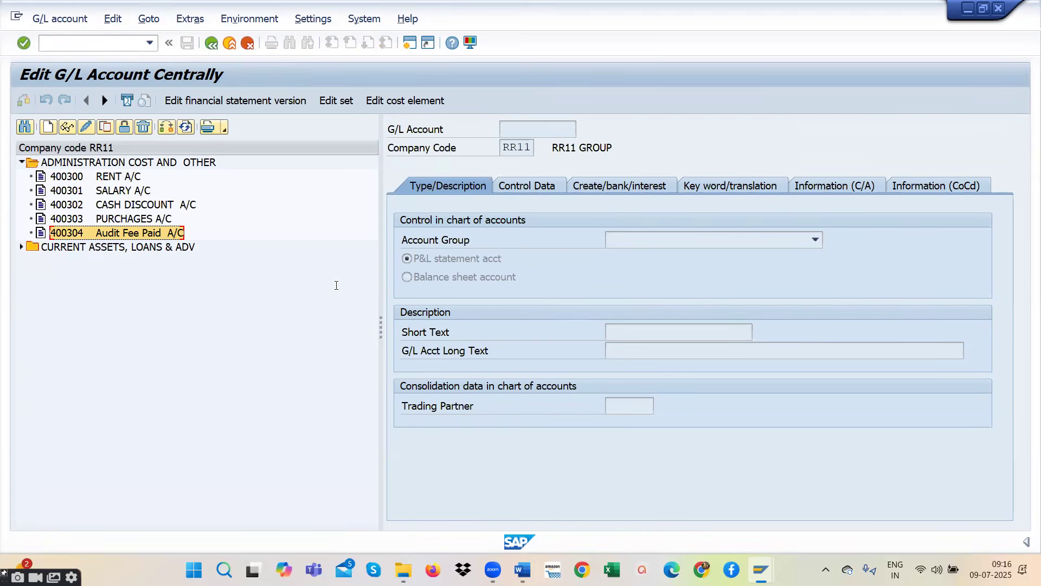
- Switch to the R2R STUDENTS document in Word, append "/F-02" to the GL Posting T- FB50 line and highlight the whole line in turquoise
{"action": "key", "text": "alt+Tab"}
{"action": "left_click_drag", "start_coordinate": [312, 277], "coordinate": [486, 278]}
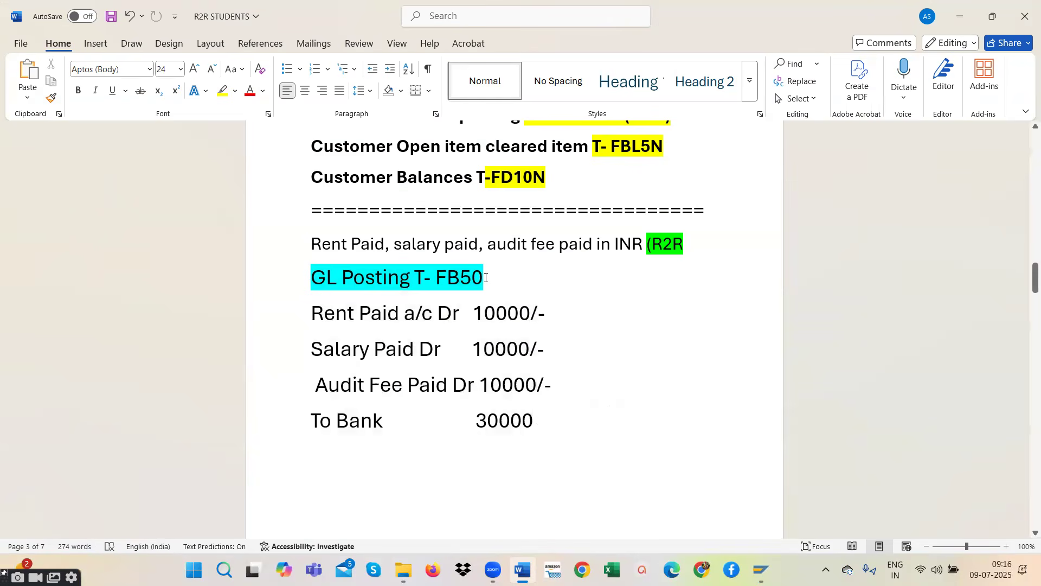
{"action": "type", "text": "/F"}
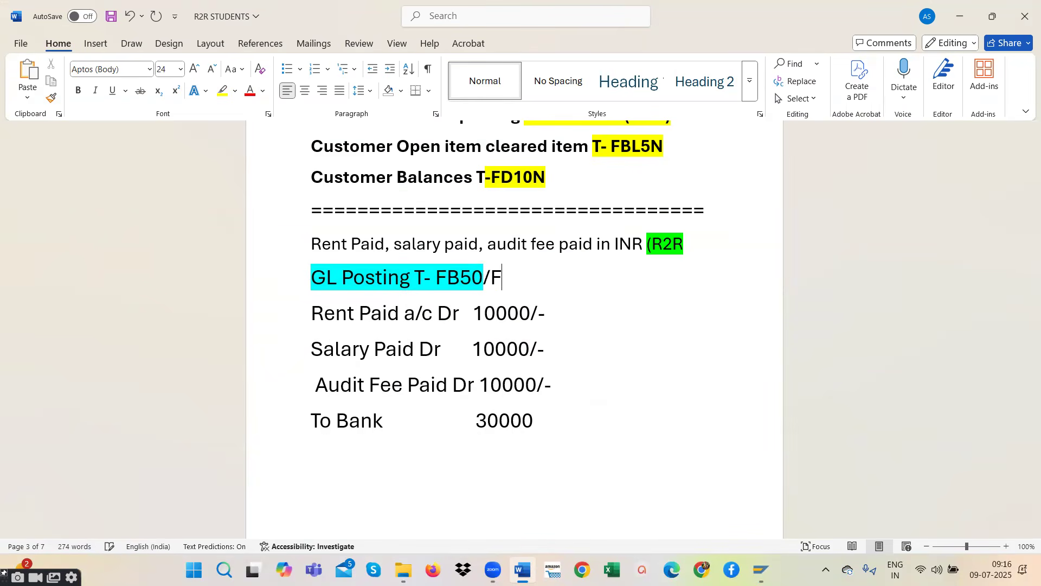
{"action": "type", "text": "-02"}
{"action": "left_click_drag", "start_coordinate": [535, 278], "coordinate": [312, 276]}
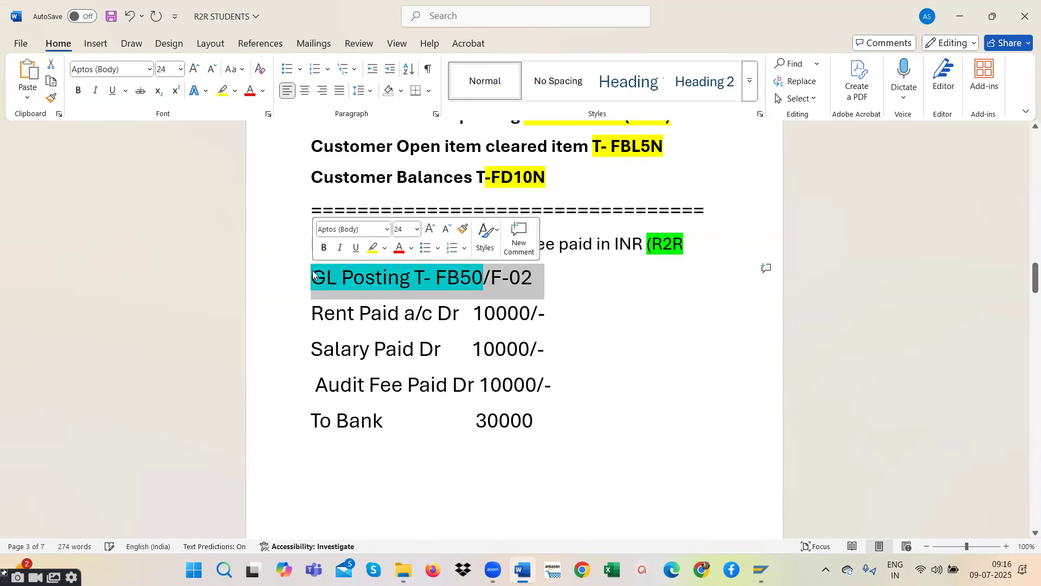
{"action": "left_click", "coordinate": [387, 247]}
{"action": "left_click", "coordinate": [415, 298]}
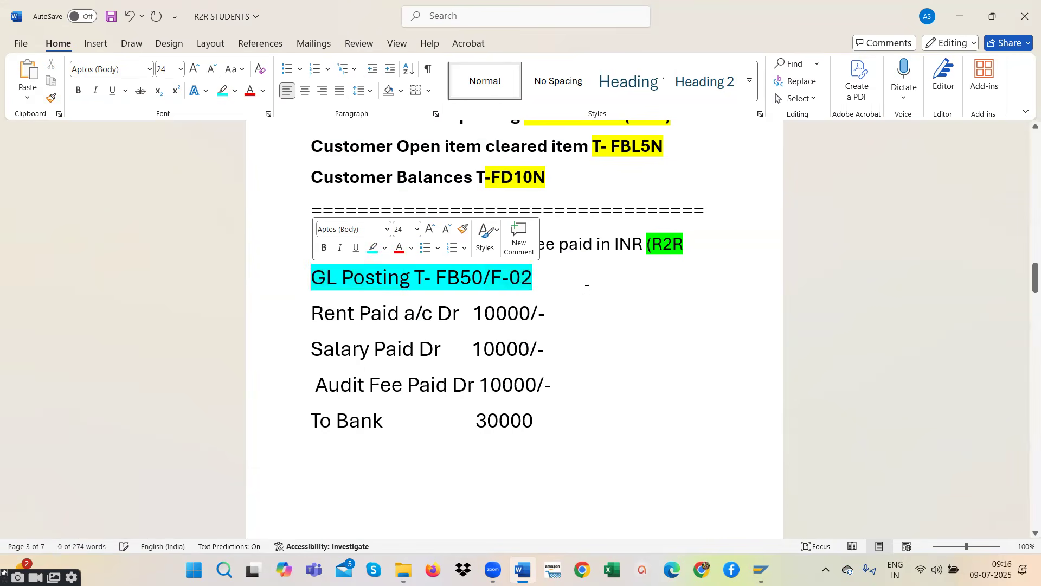
{"action": "left_click", "coordinate": [585, 289]}
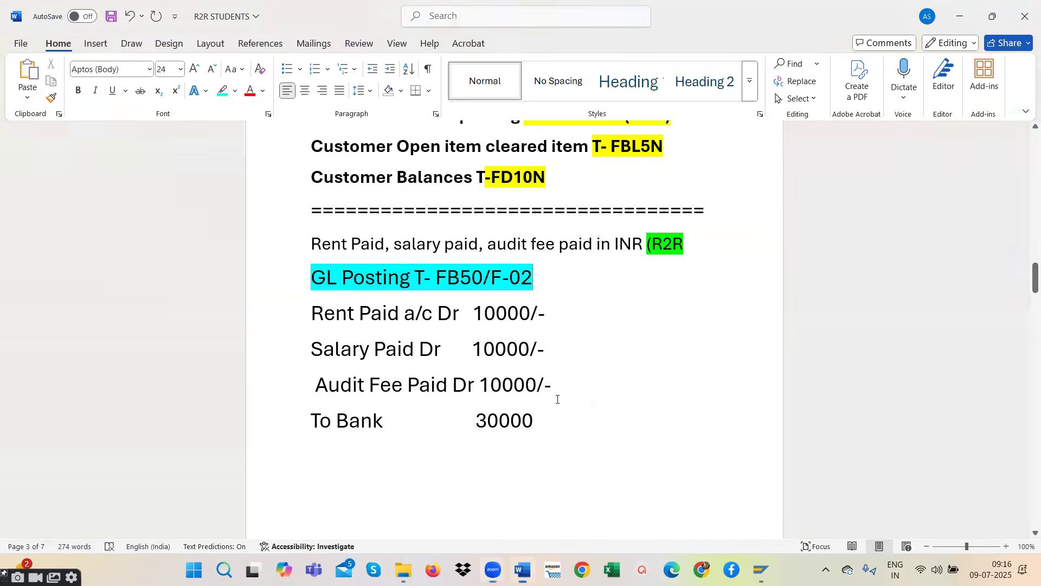
- Append "/F-02" to the yellow-highlighted GL Posting T-FB50 heading on page 4
{"action": "scroll", "coordinate": [553, 395], "scroll_direction": "down", "scroll_amount": 8}
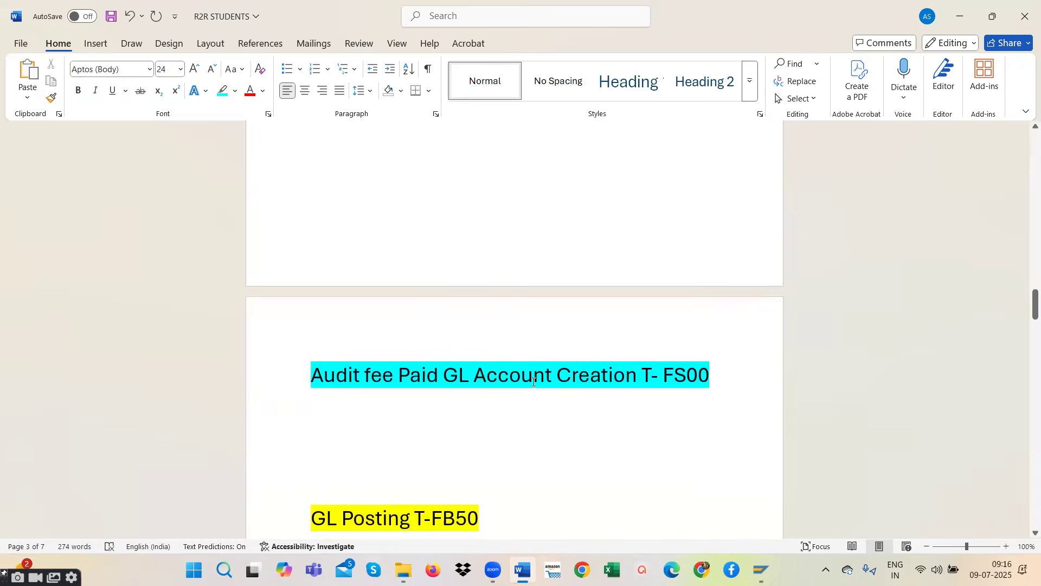
{"action": "scroll", "coordinate": [534, 381], "scroll_direction": "down", "scroll_amount": 6}
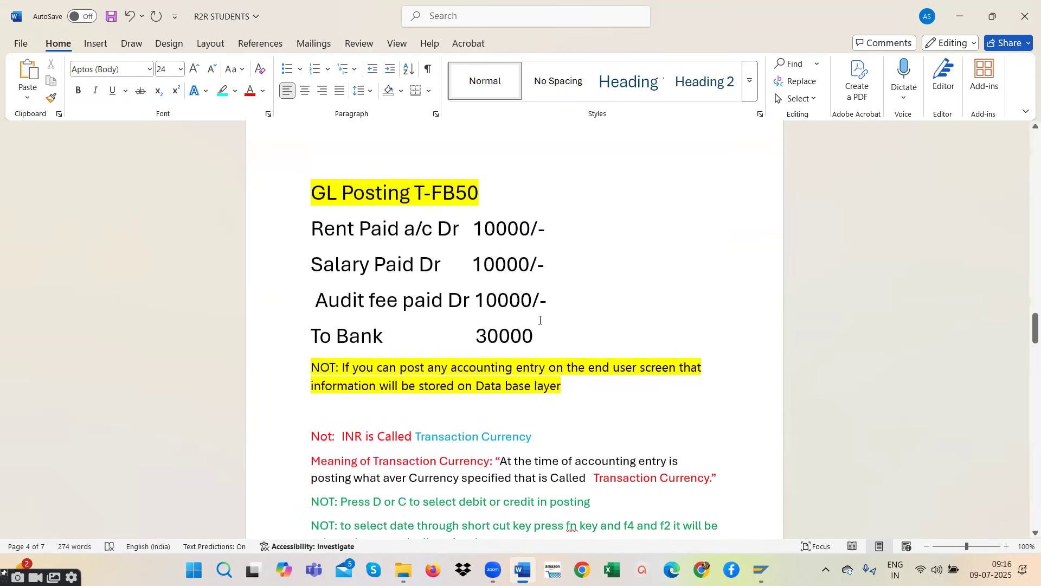
{"action": "left_click", "coordinate": [484, 193]}
{"action": "type", "text": "/F-"}
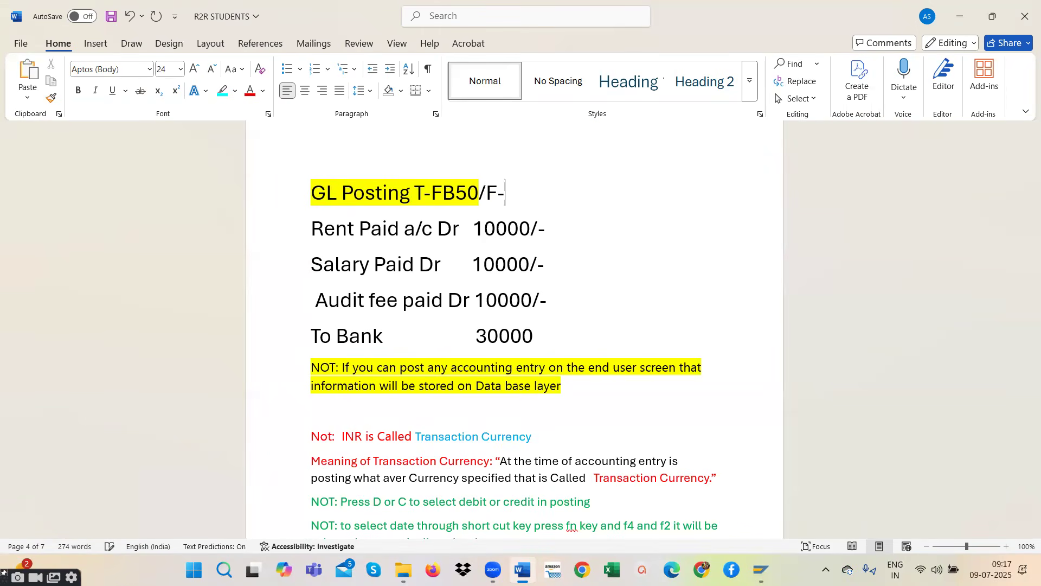
{"action": "type", "text": "02"}
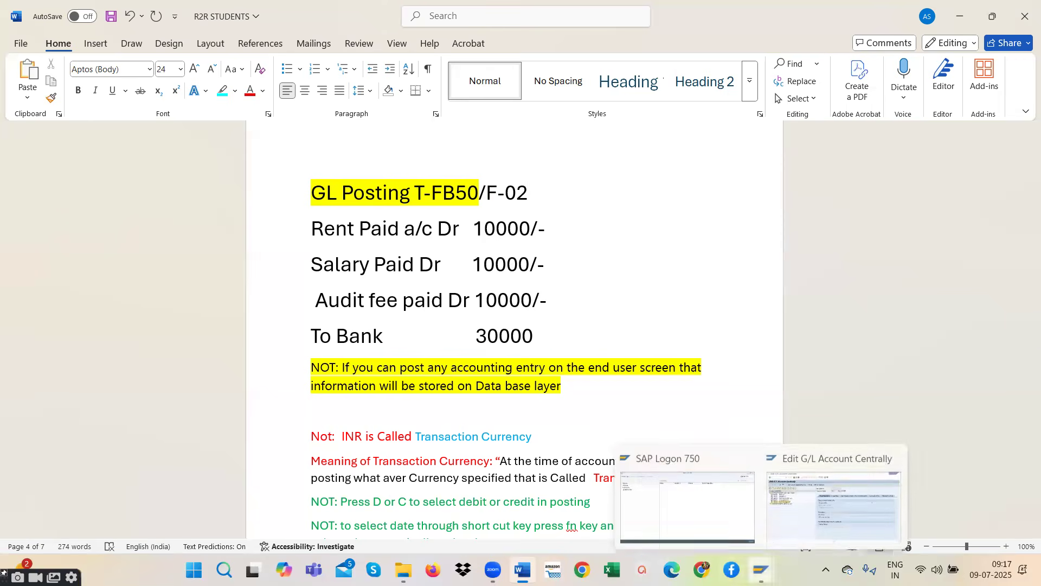
- Switch back to SAP and open the G/L document entry transaction with /NFB50
{"action": "left_click", "coordinate": [776, 551]}
{"action": "left_click", "coordinate": [64, 47]}
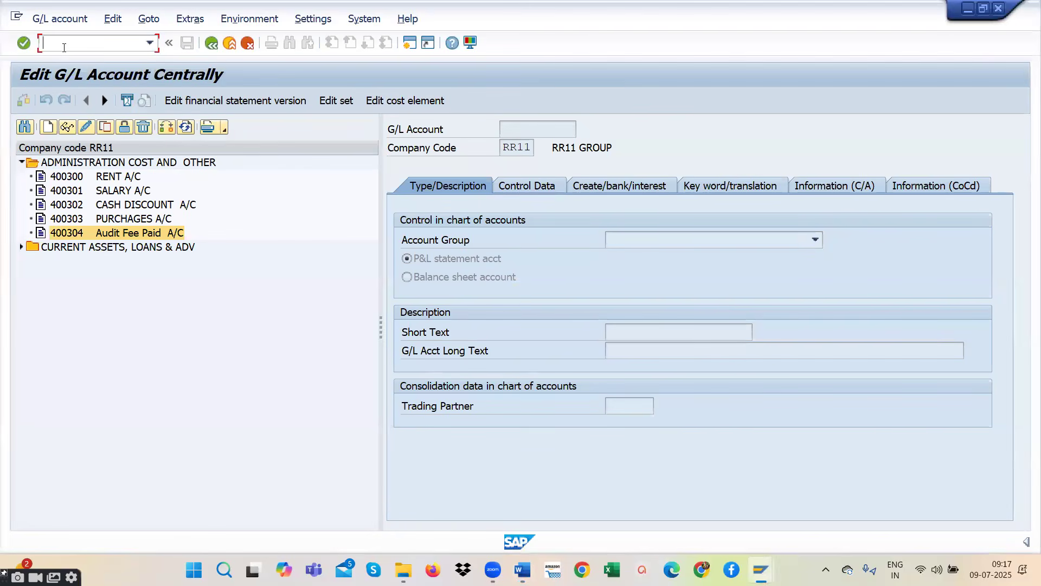
{"action": "type", "text": "F"}
{"action": "key", "text": "BackSpace"}
{"action": "type", "text": "/NFB50"}
{"action": "key", "text": "Return"}
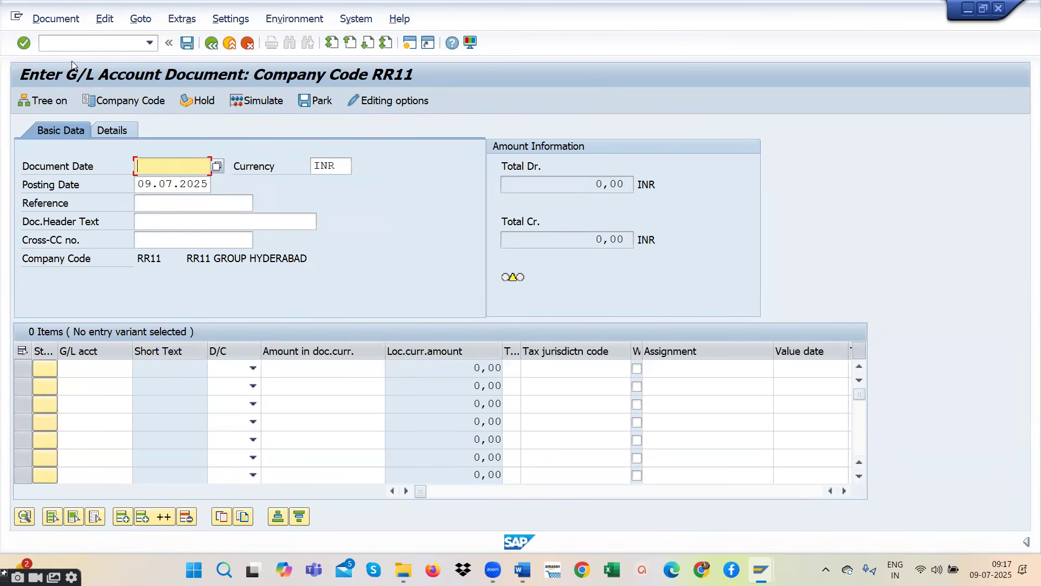
- Check the company code of the G/L document and confirm it as RR11
{"action": "left_click", "coordinate": [150, 261]}
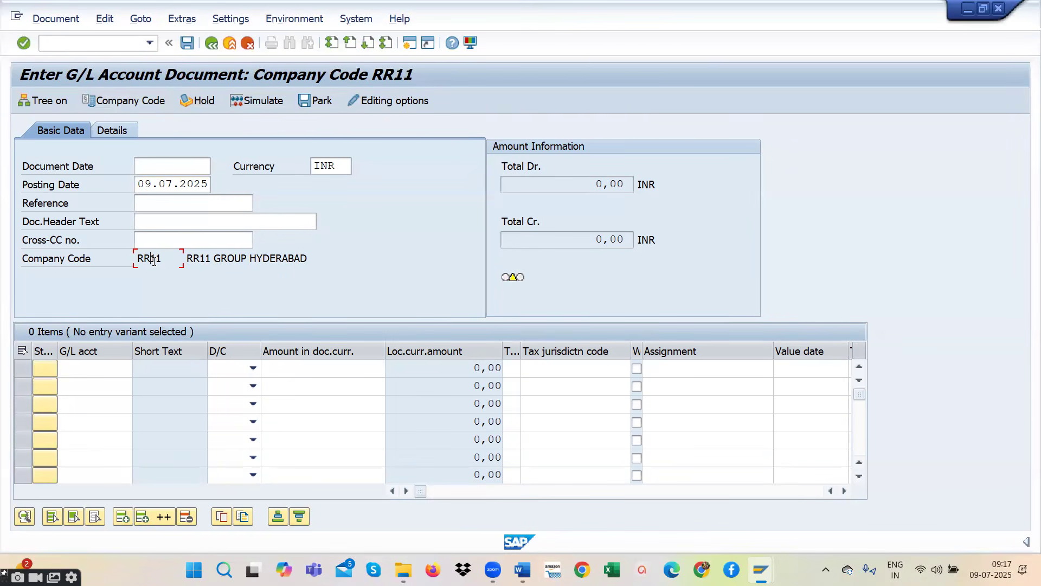
{"action": "left_click", "coordinate": [137, 99]}
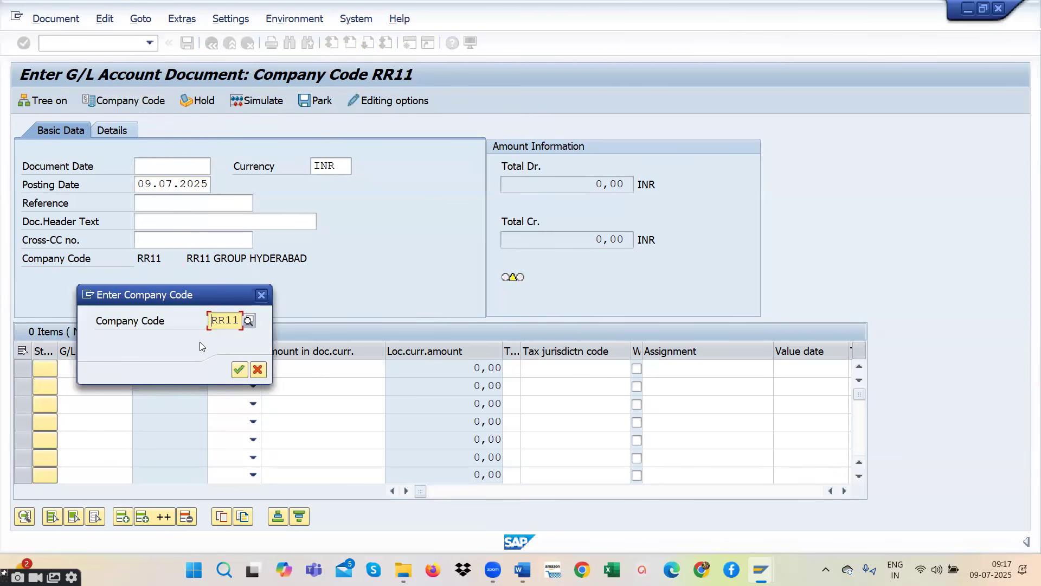
{"action": "left_click", "coordinate": [239, 370]}
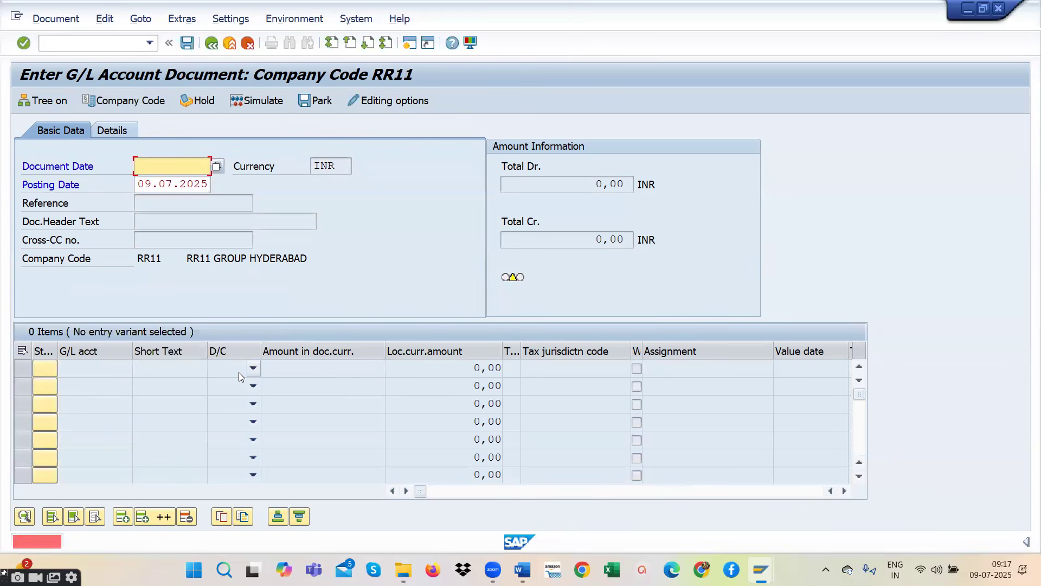
- Recall /NFB50 from the command history, and return to SAP Easy Access with /N
{"action": "left_click", "coordinate": [149, 43]}
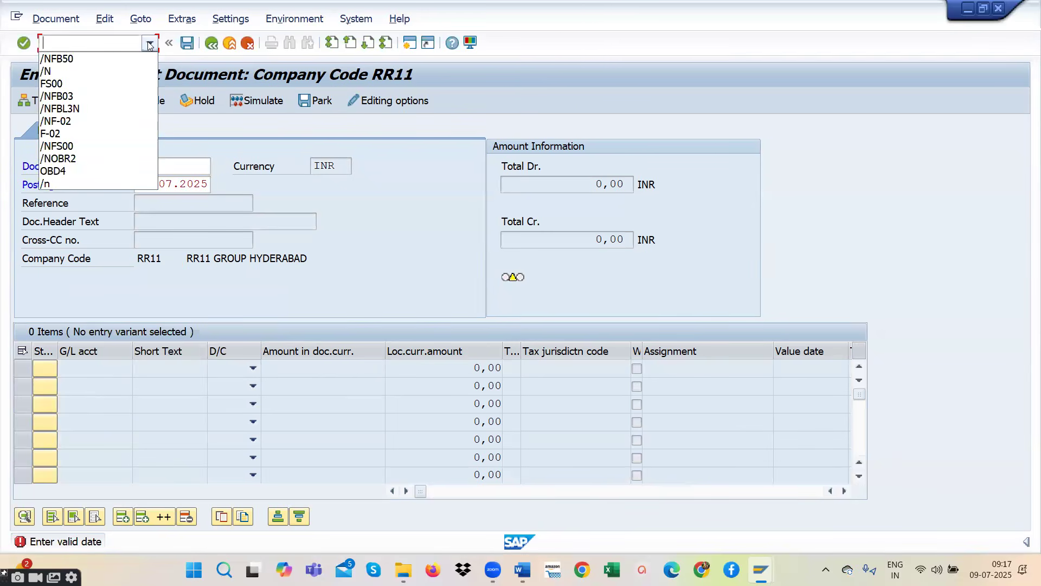
{"action": "left_click", "coordinate": [106, 59]}
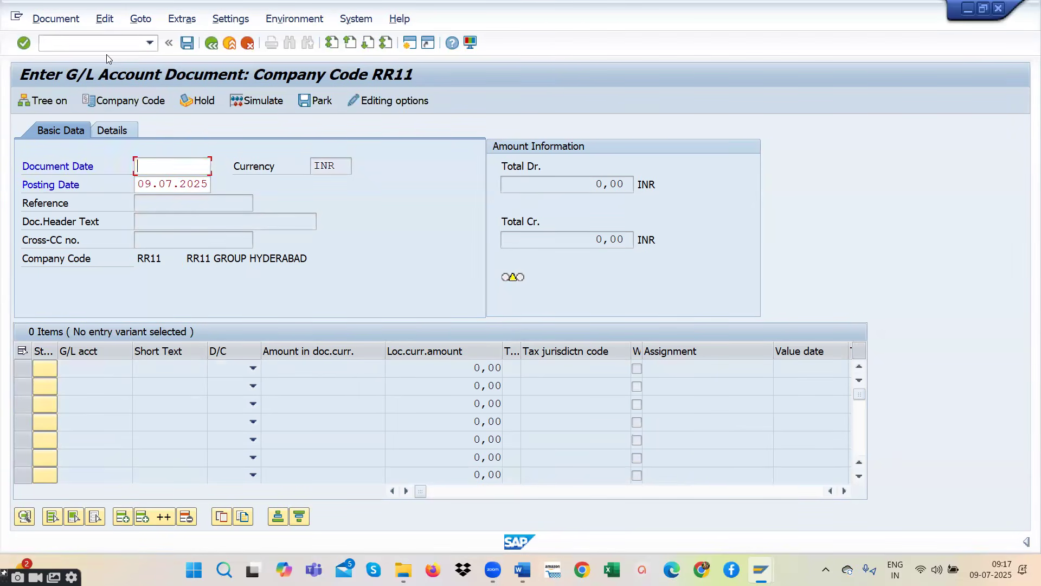
{"action": "left_click", "coordinate": [117, 42]}
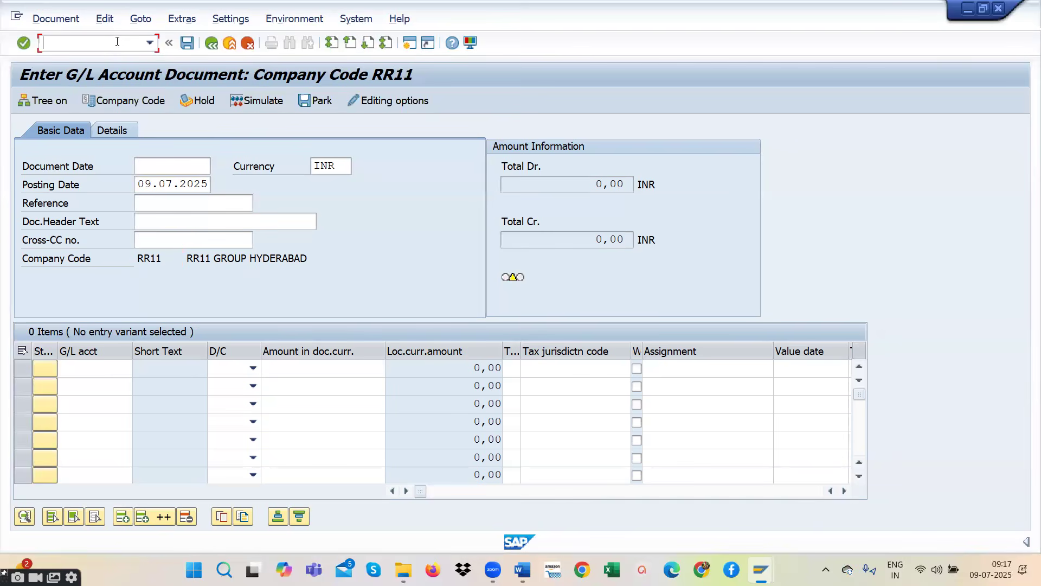
{"action": "type", "text": "/N"}
{"action": "key", "text": "Return"}
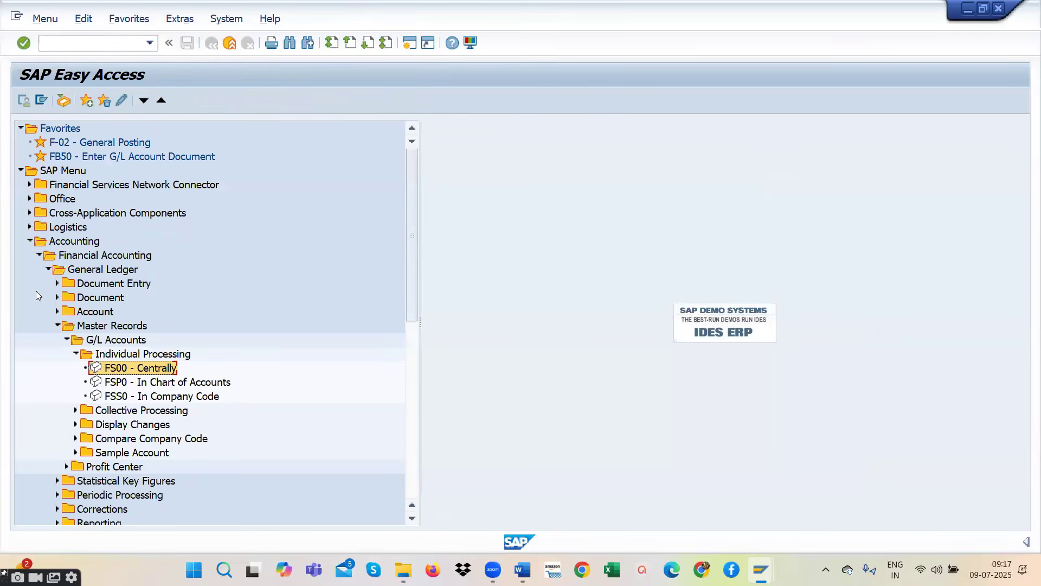
- Collapse the Master Records, General Ledger, Financial Accounting and Accounting folders in the SAP Menu tree
{"action": "left_click", "coordinate": [30, 243]}
{"action": "left_click", "coordinate": [30, 242]}
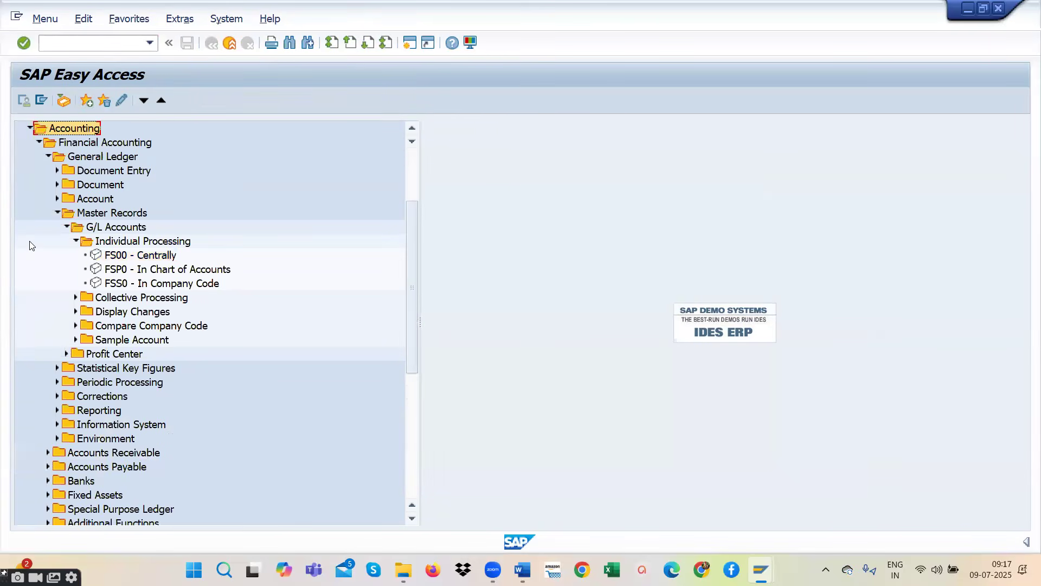
{"action": "left_click", "coordinate": [39, 142]}
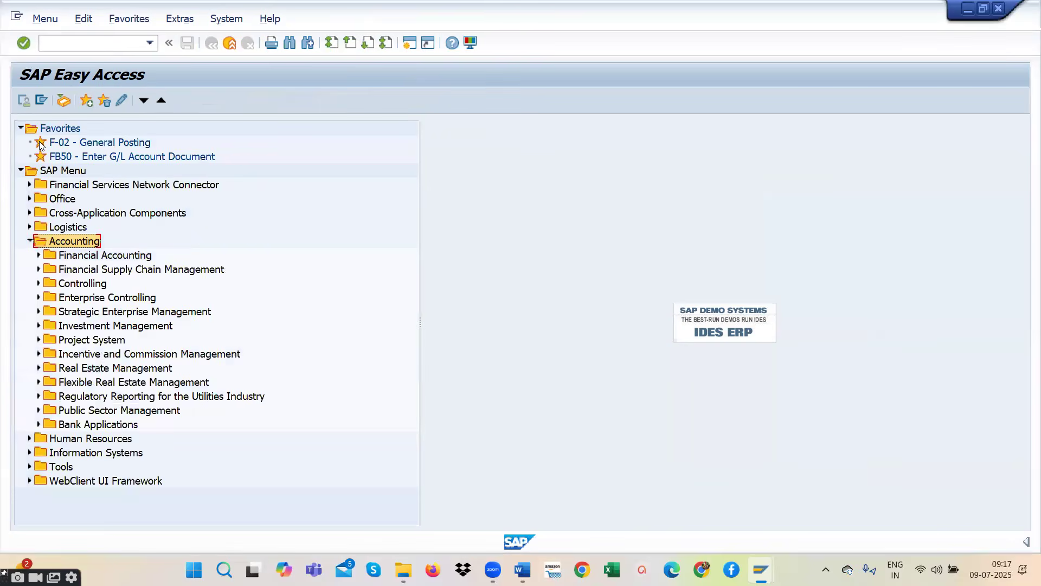
{"action": "left_click", "coordinate": [37, 255]}
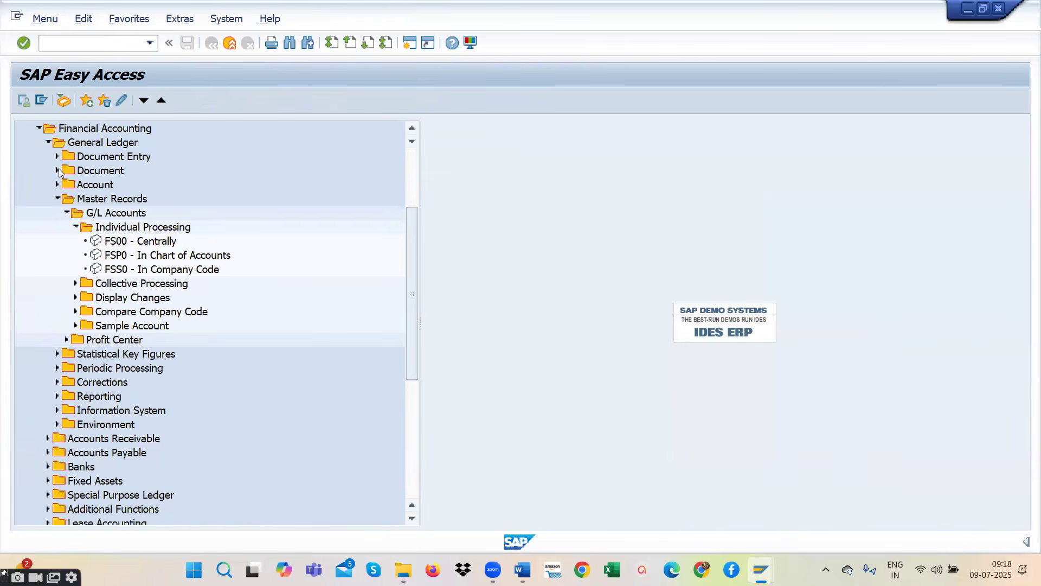
{"action": "left_click", "coordinate": [57, 199]}
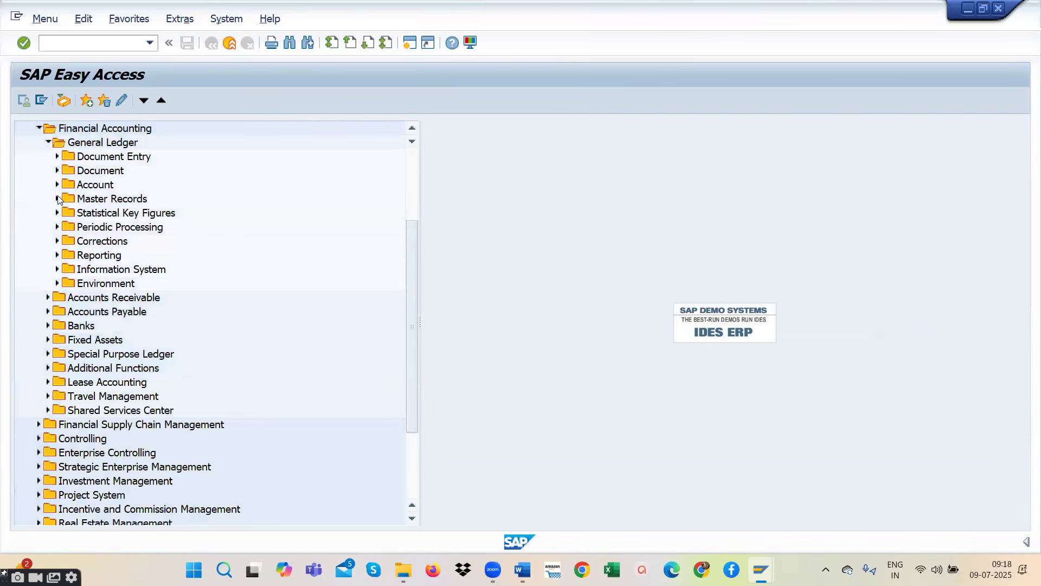
{"action": "left_click", "coordinate": [48, 142]}
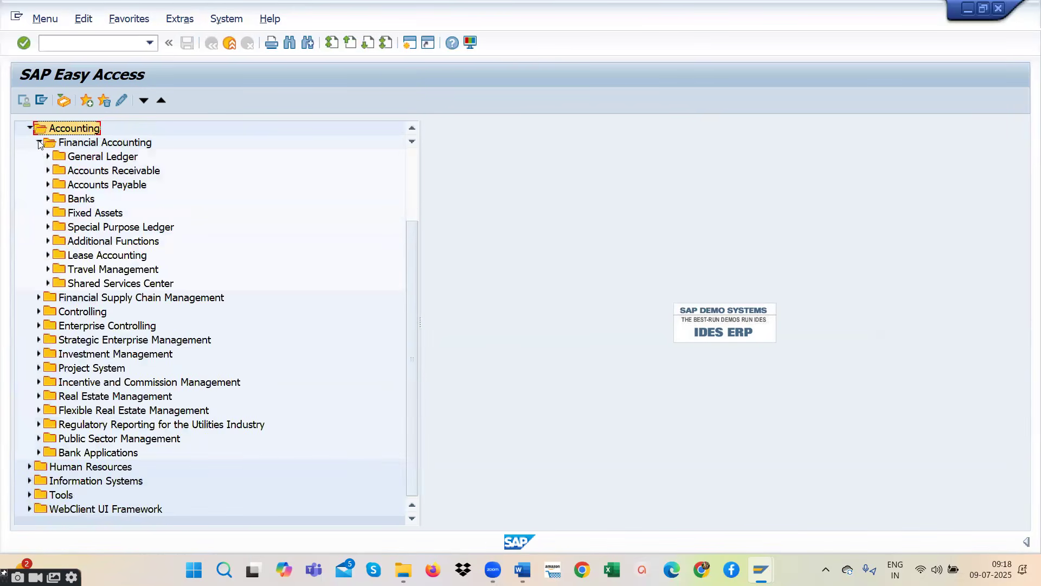
{"action": "left_click", "coordinate": [38, 142]}
{"action": "left_click", "coordinate": [29, 241]}
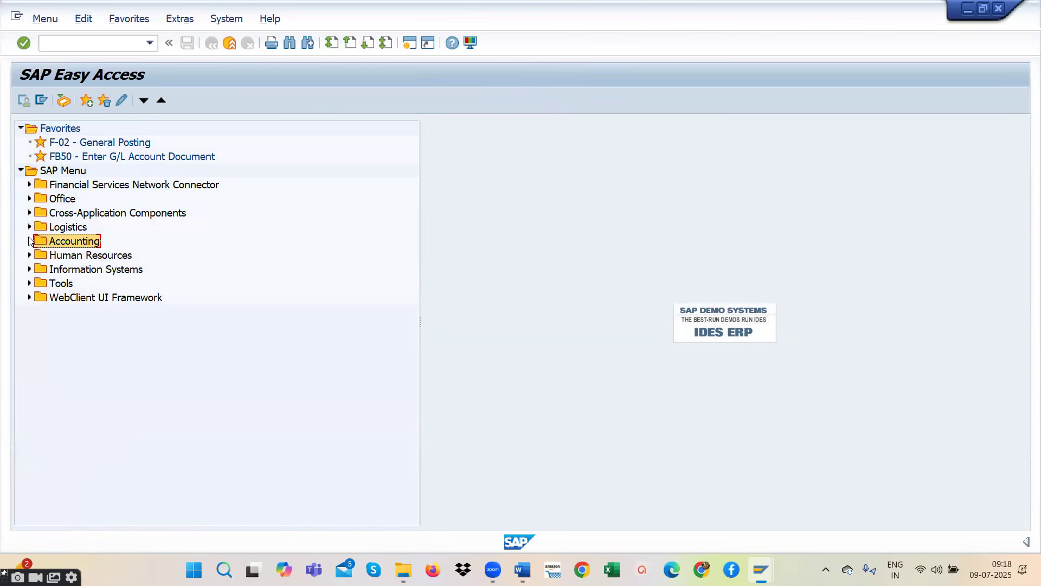
- Expand Accounting, Financial Accounting, General Ledger and Document Entry in the SAP Menu tree, and open FB50 - Enter G/L Account Document
{"action": "left_click", "coordinate": [29, 241]}
{"action": "left_click", "coordinate": [38, 255]}
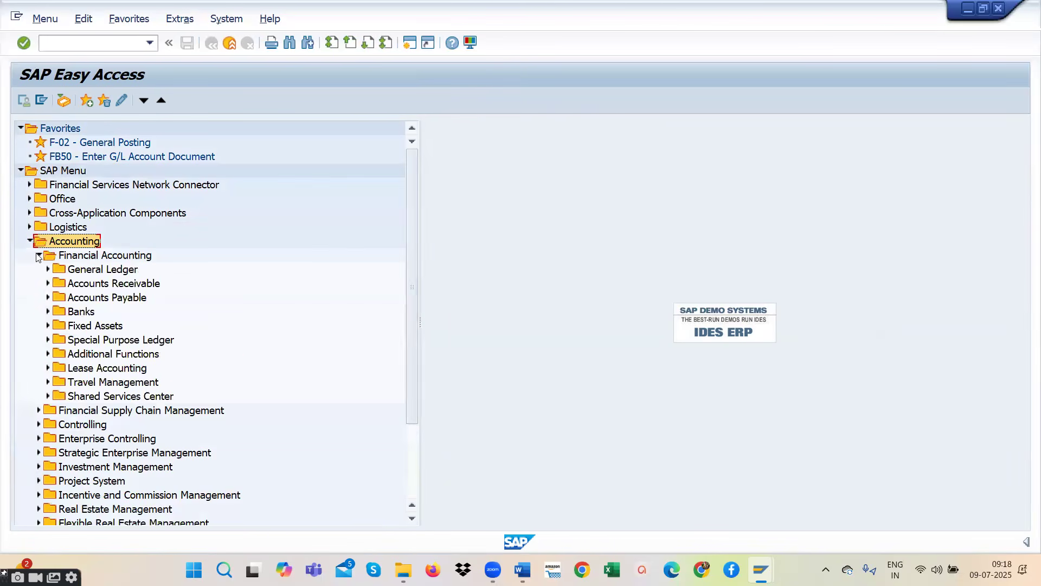
{"action": "left_click", "coordinate": [47, 269]}
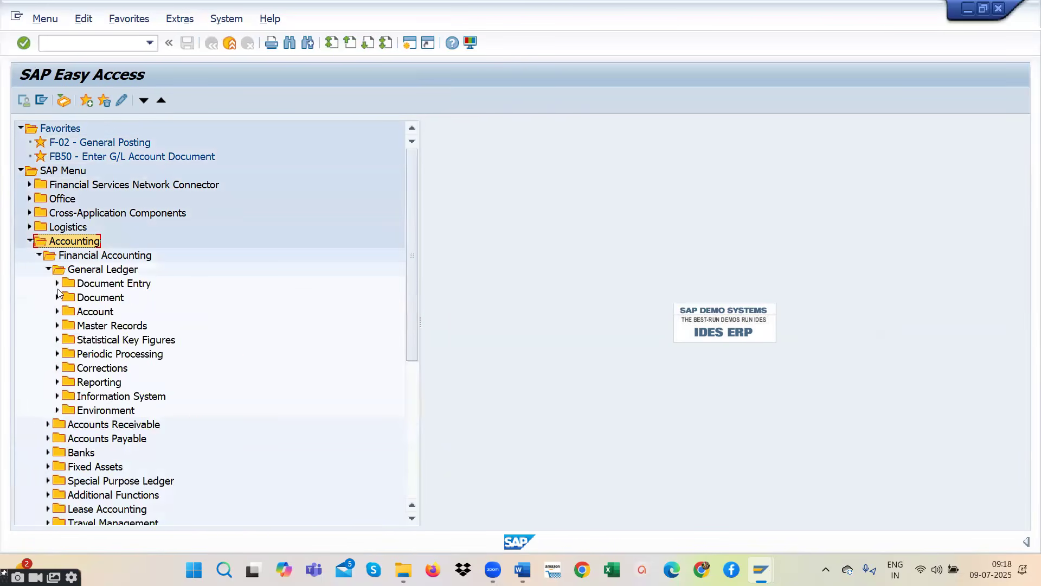
{"action": "left_click", "coordinate": [58, 283]}
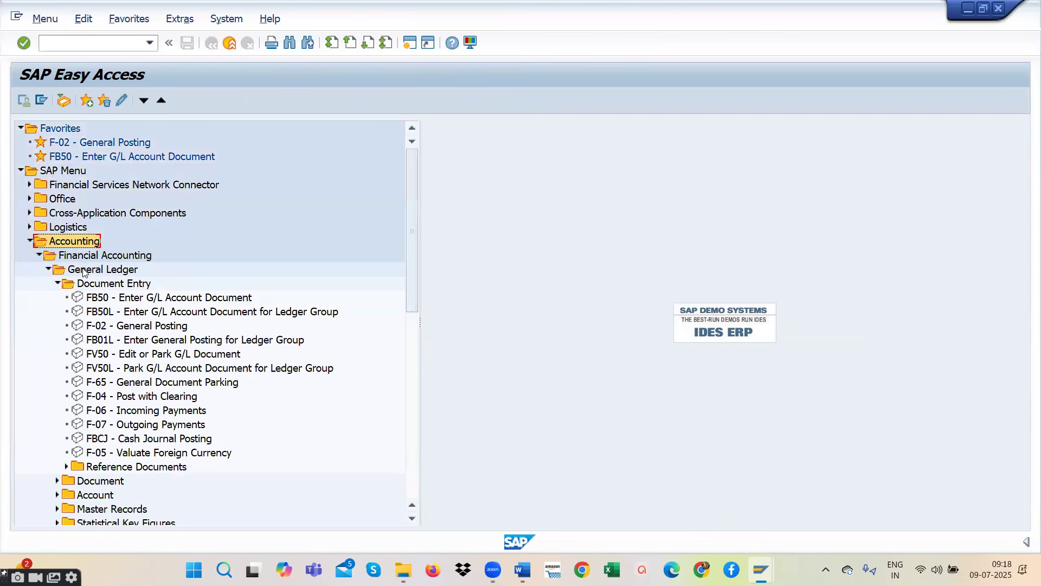
{"action": "double_click", "coordinate": [102, 300]}
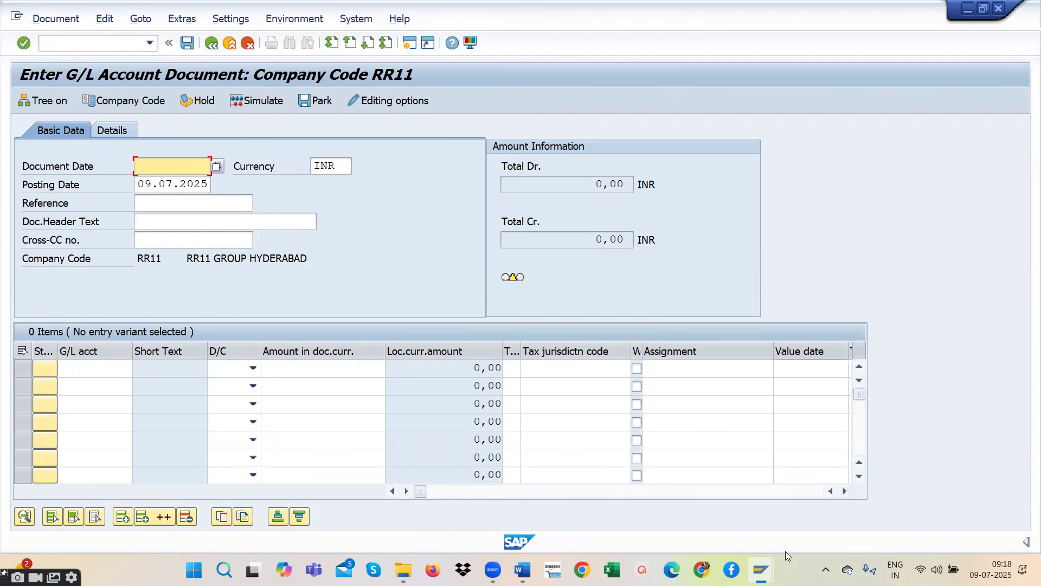
- Show the status bar details and set the document date to 09.07.2025 in the basic data
{"action": "left_click", "coordinate": [1026, 542]}
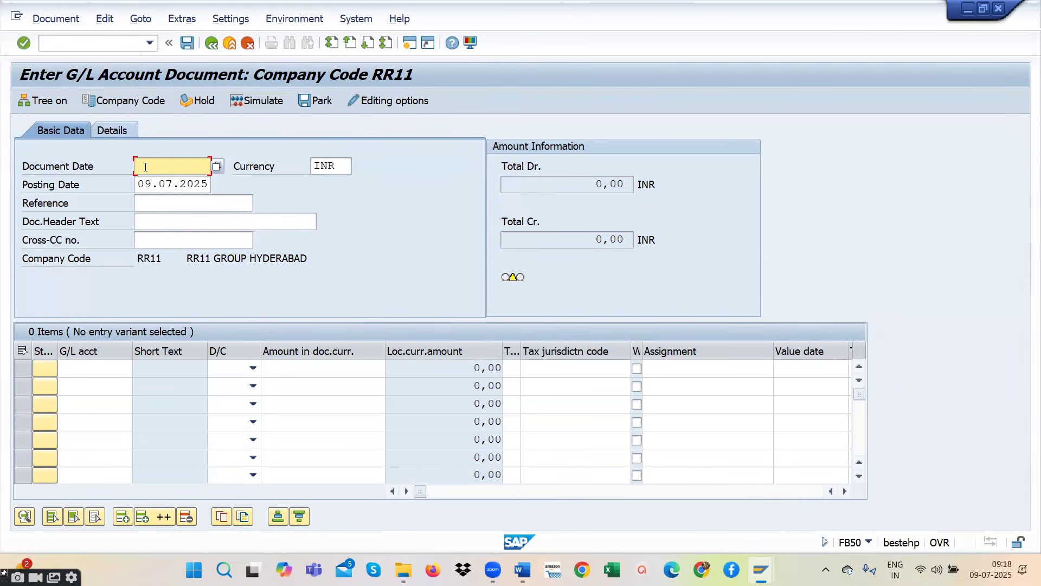
{"action": "left_click", "coordinate": [217, 166]}
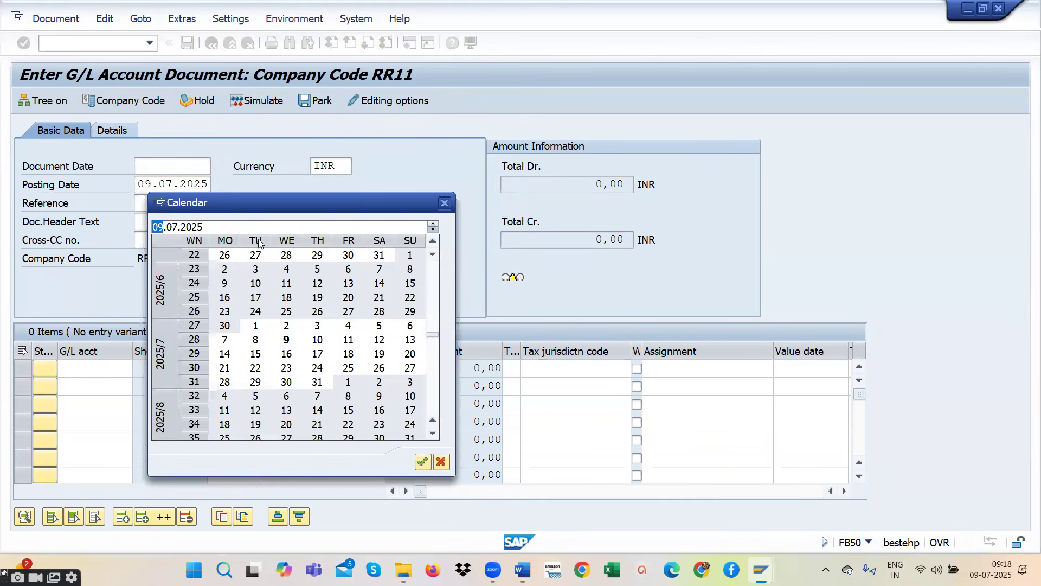
{"action": "double_click", "coordinate": [286, 339]}
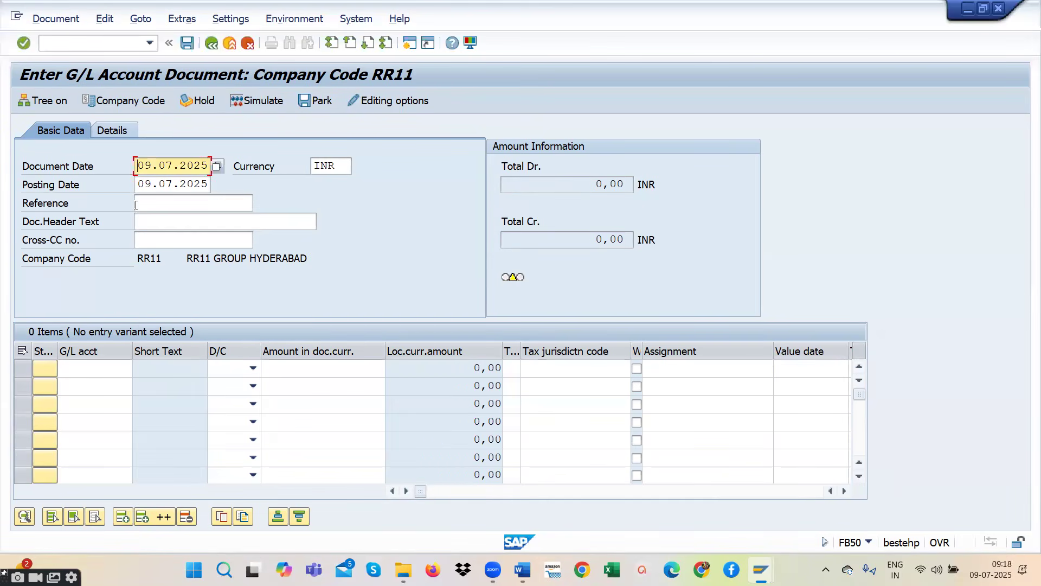
{"action": "left_click", "coordinate": [102, 367]}
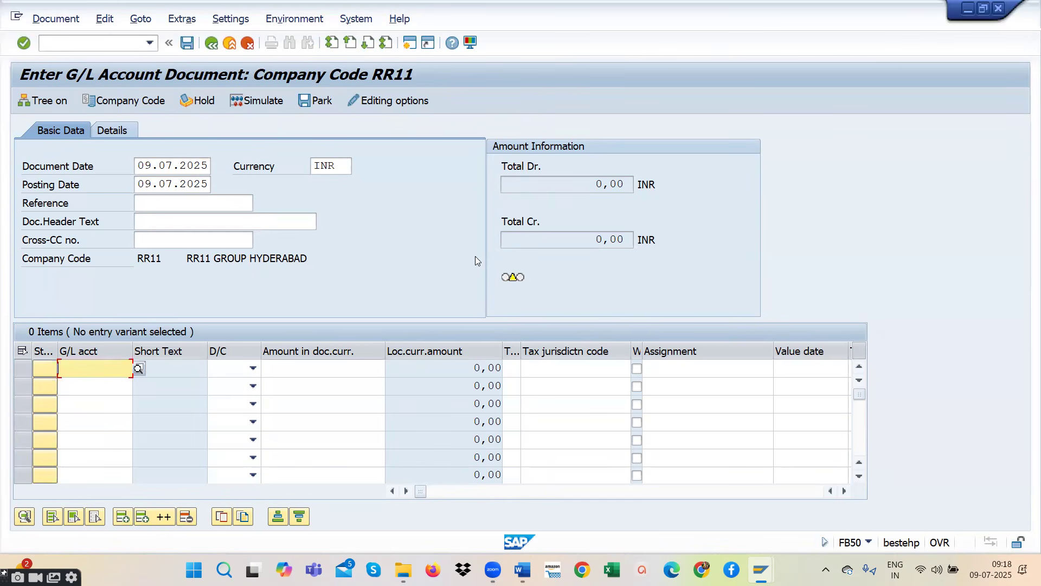
- Switch to the R2R STUDENTS Word notes, review the rent and salary debit lines of the GL posting, and return to the SAP document
{"action": "key", "text": "alt+Tab"}
{"action": "left_click_drag", "start_coordinate": [312, 229], "coordinate": [583, 233]}
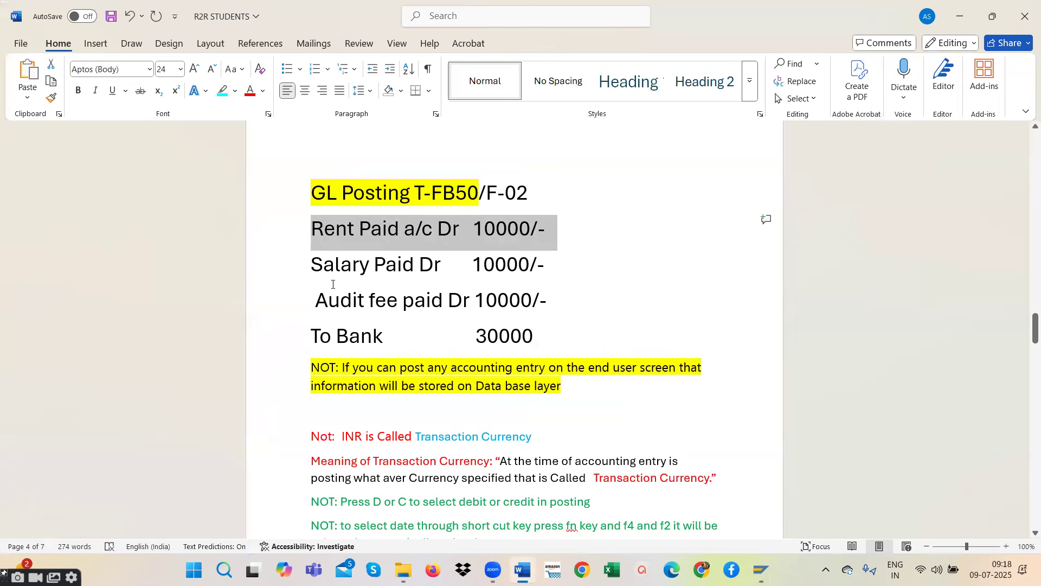
{"action": "left_click_drag", "start_coordinate": [312, 265], "coordinate": [568, 263]}
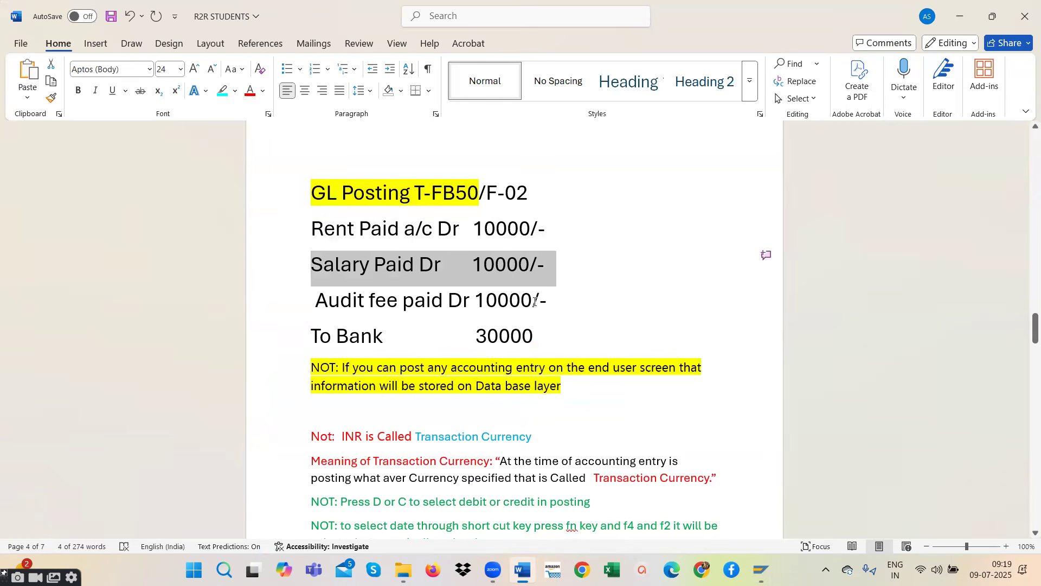
{"action": "left_click", "coordinate": [769, 566]}
{"action": "left_click", "coordinate": [834, 501]}
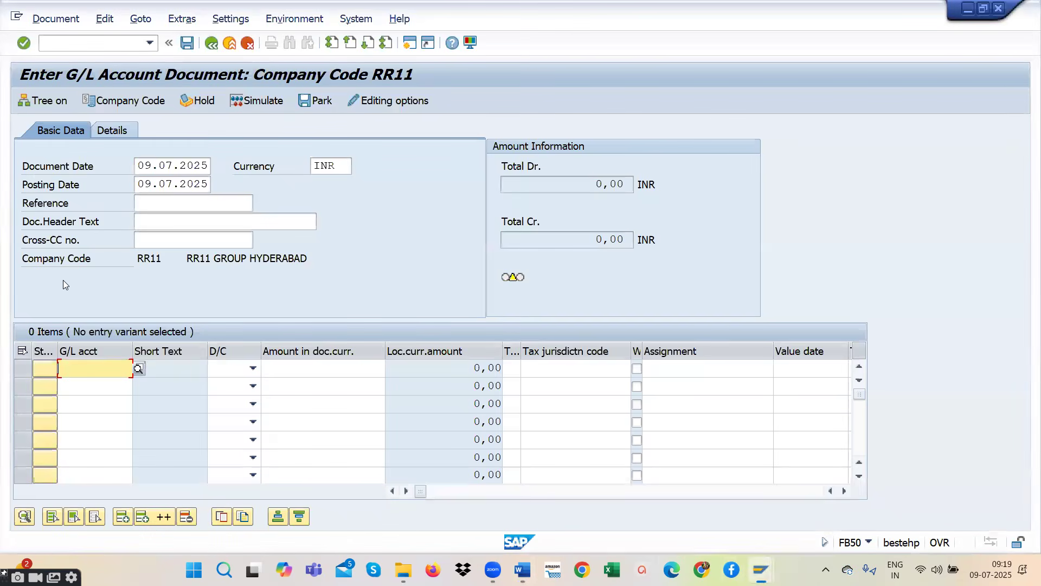
- Look up the G/L accounts in chart of accounts RROC, check the Word notes, and choose RENT A/C for the first line item
{"action": "left_click", "coordinate": [139, 368]}
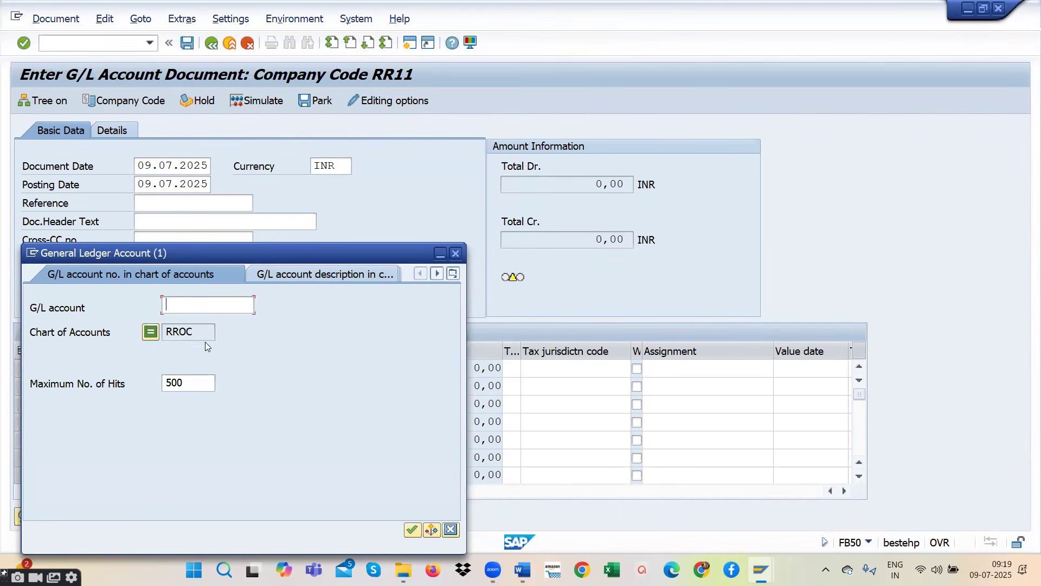
{"action": "key", "text": "Return"}
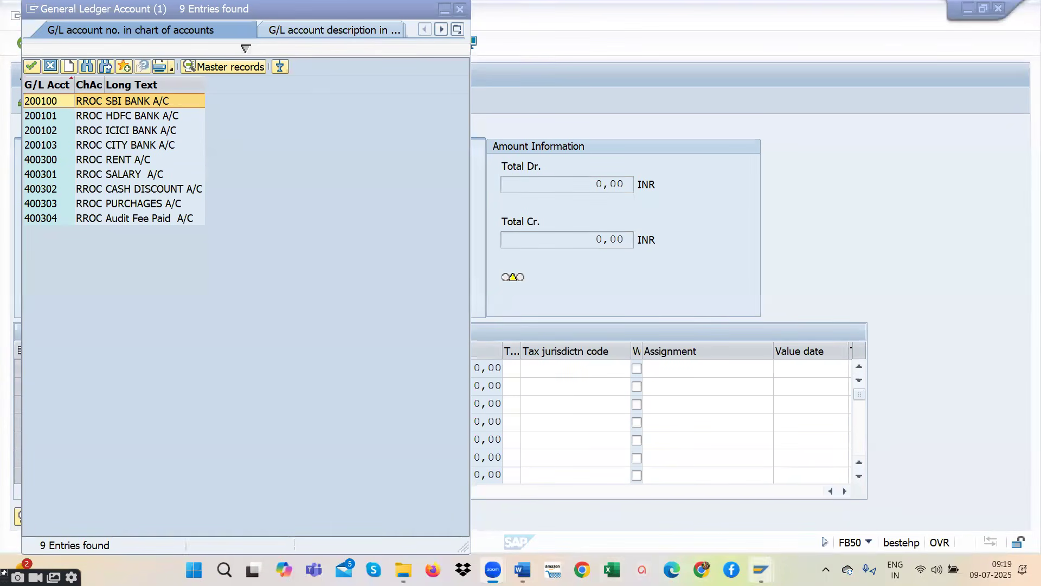
{"action": "mouse_move", "coordinate": [523, 569]}
{"action": "left_click", "coordinate": [527, 551]}
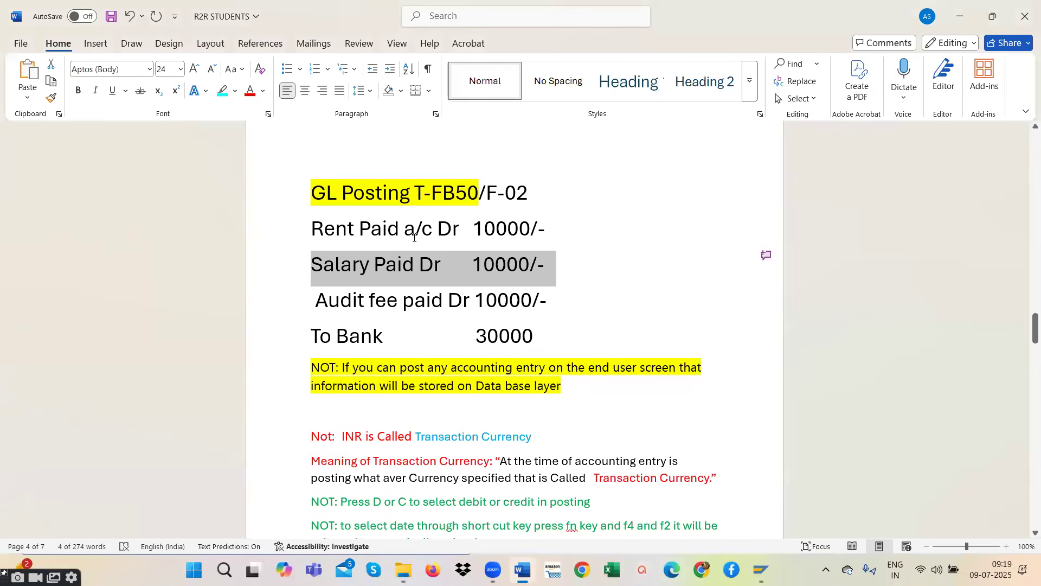
{"action": "mouse_move", "coordinate": [522, 570]}
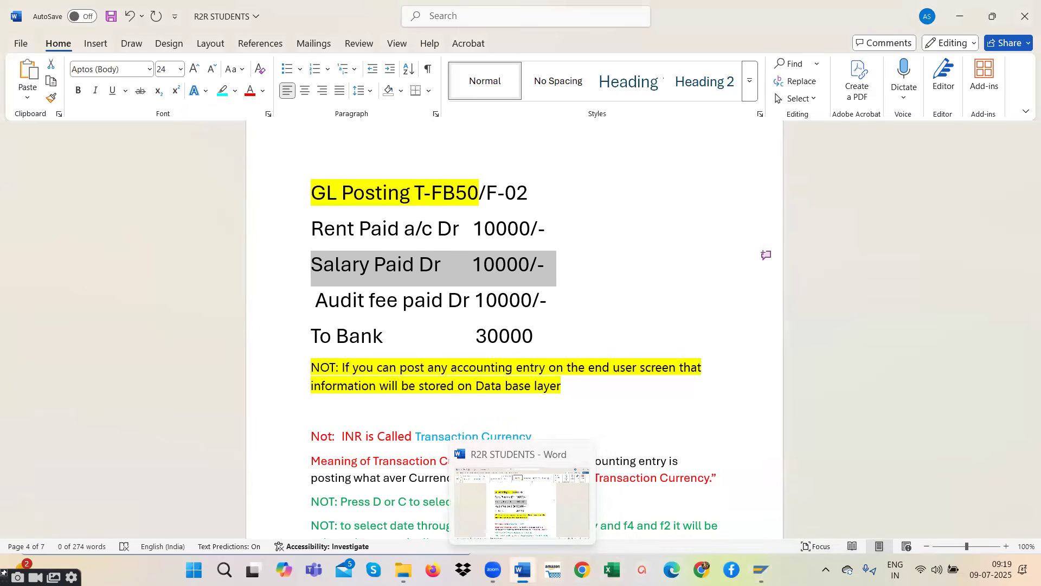
{"action": "mouse_move", "coordinate": [761, 570]}
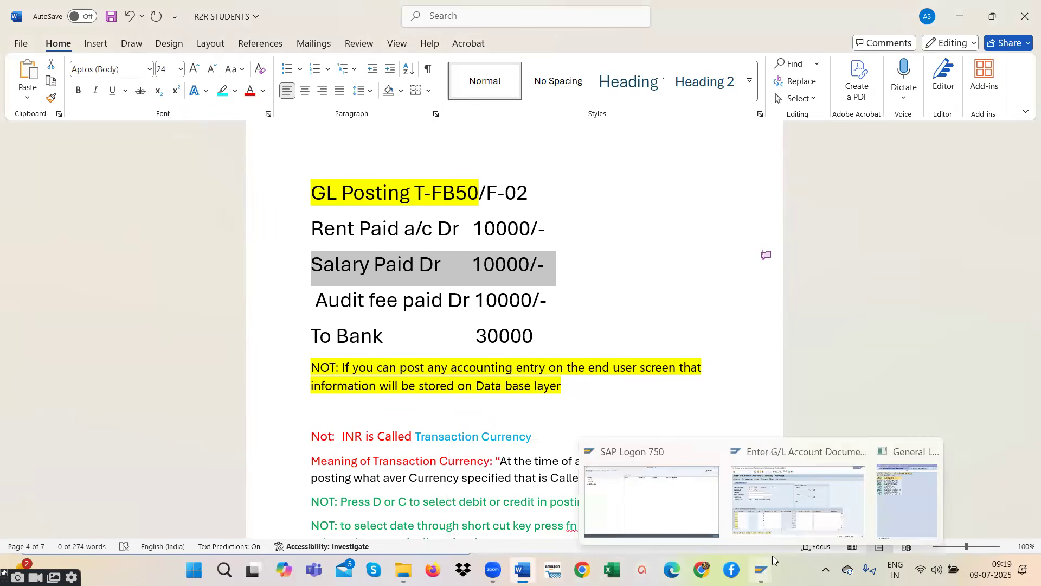
{"action": "left_click", "coordinate": [938, 488]}
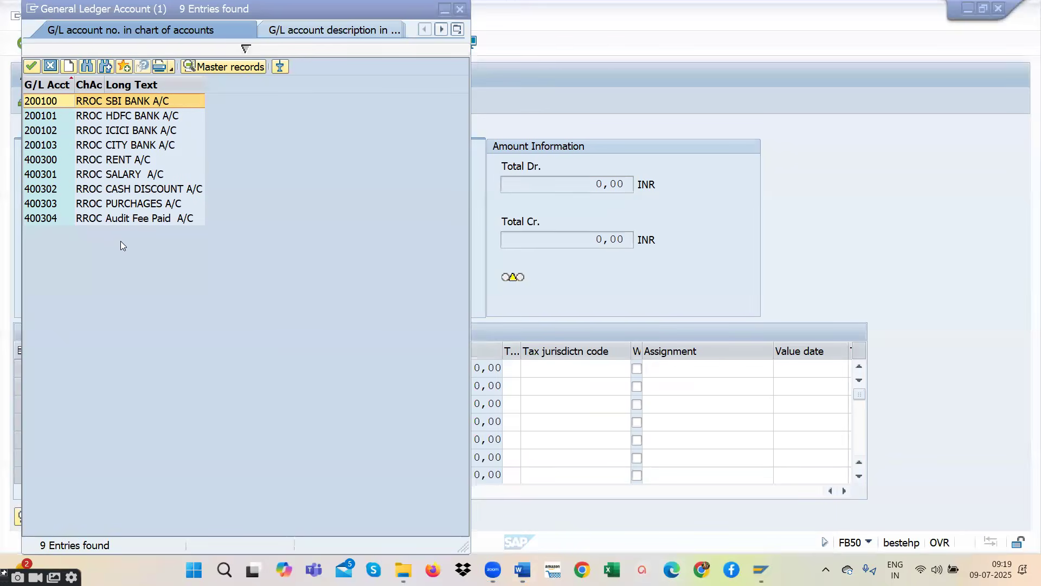
{"action": "double_click", "coordinate": [124, 160]}
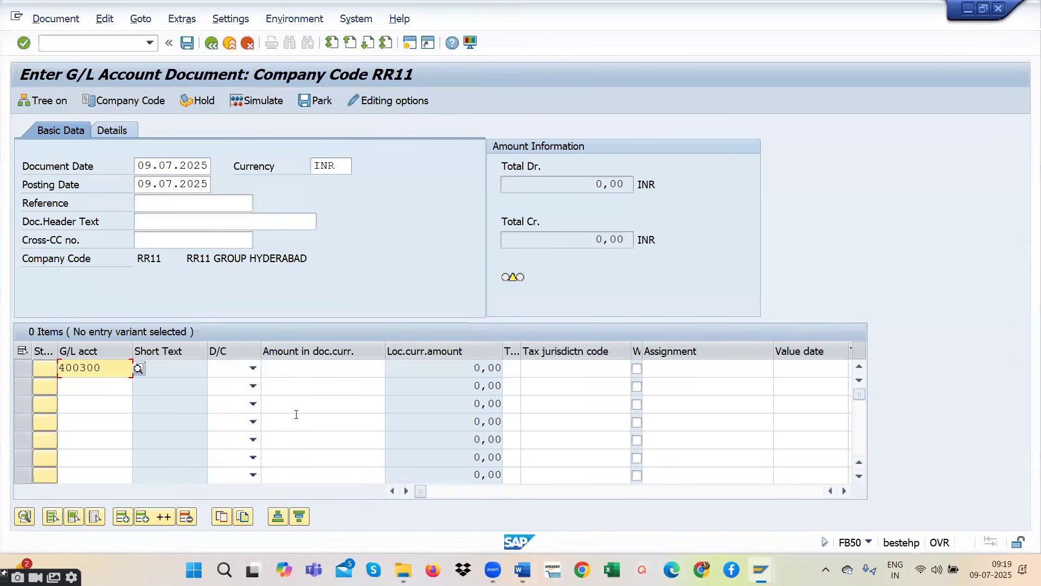
- Mark the rent line item as Debit with an amount of 10000 in document currency
{"action": "left_click", "coordinate": [253, 370]}
{"action": "left_click", "coordinate": [229, 397]}
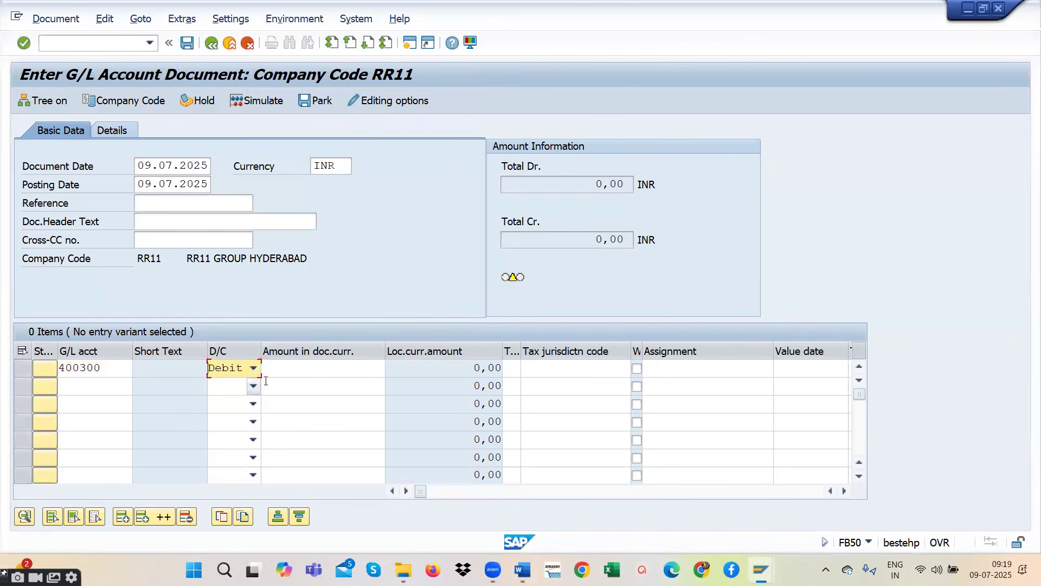
{"action": "left_click", "coordinate": [291, 366]}
{"action": "type", "text": "10000"}
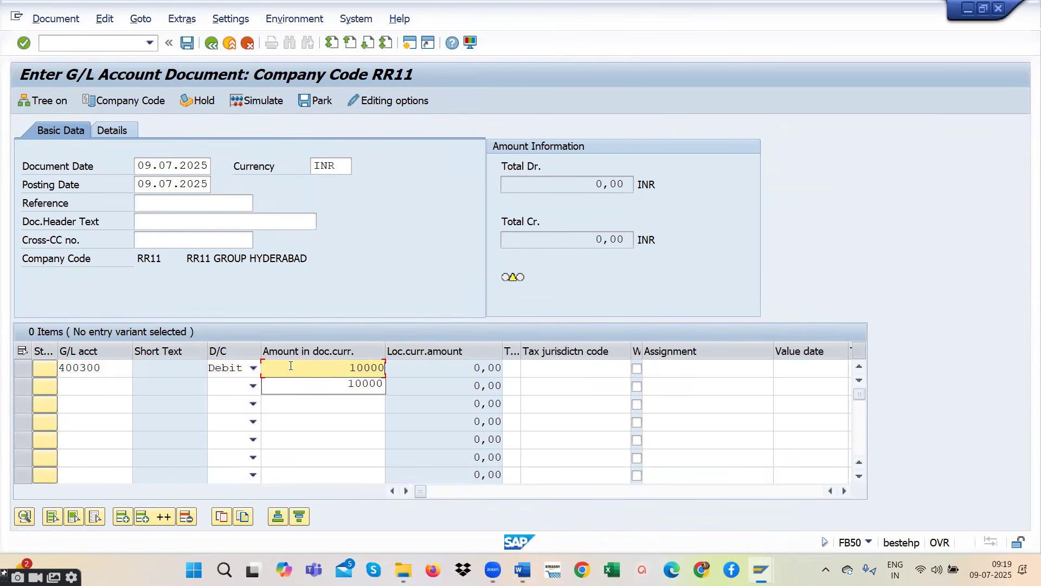
- Add a second line item for SALARY A/C from the account search, as Debit with an amount of 10000
{"action": "left_click", "coordinate": [113, 388]}
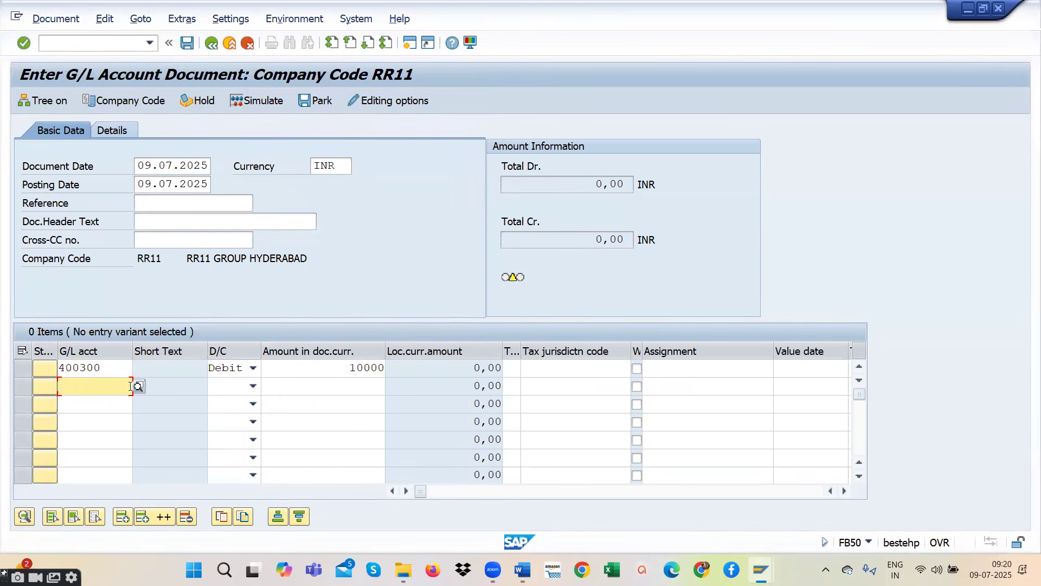
{"action": "left_click", "coordinate": [137, 386]}
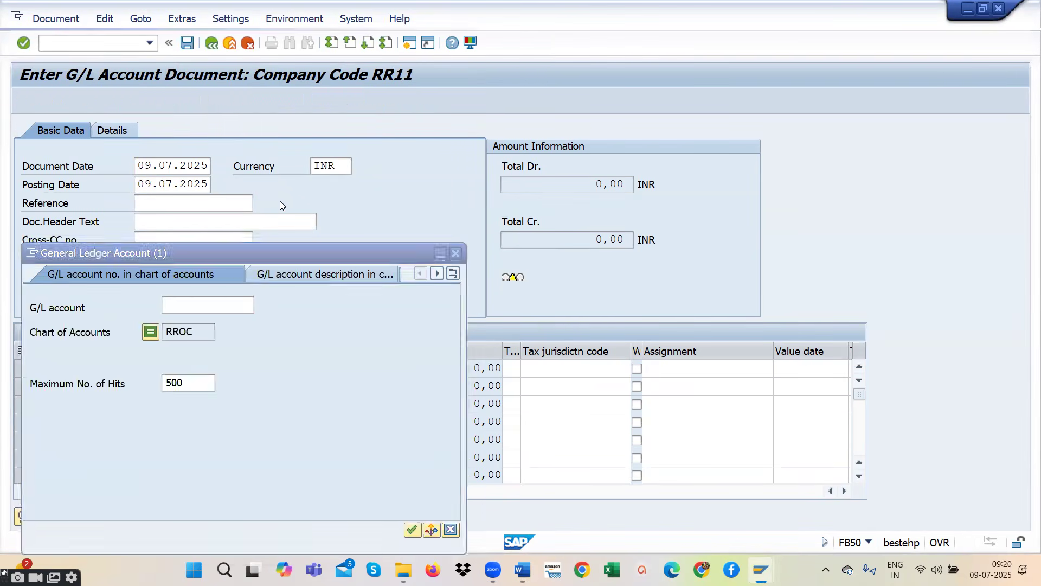
{"action": "left_click", "coordinate": [468, 373]}
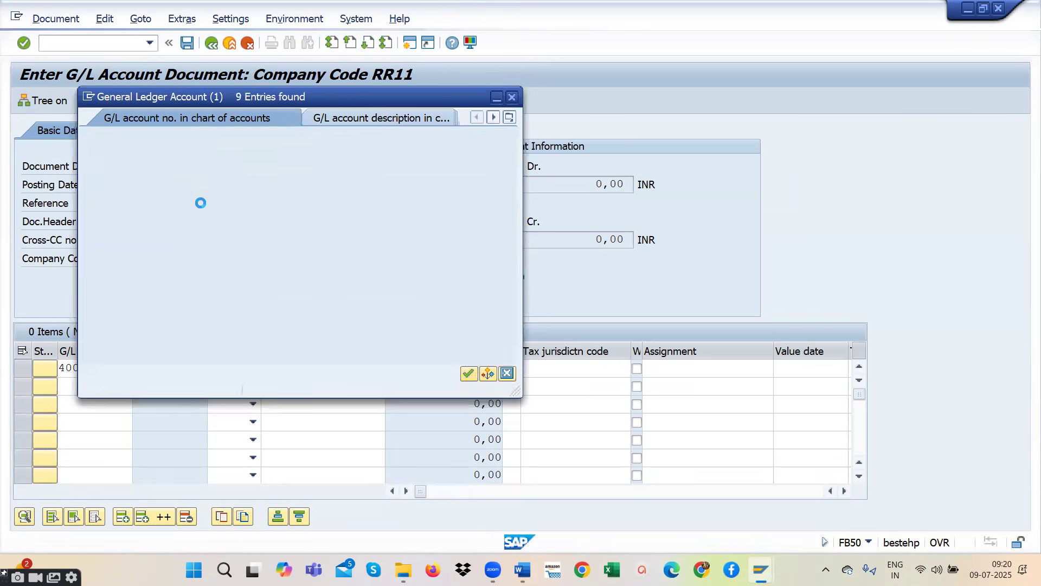
{"action": "double_click", "coordinate": [181, 174]}
{"action": "left_click", "coordinate": [253, 385]}
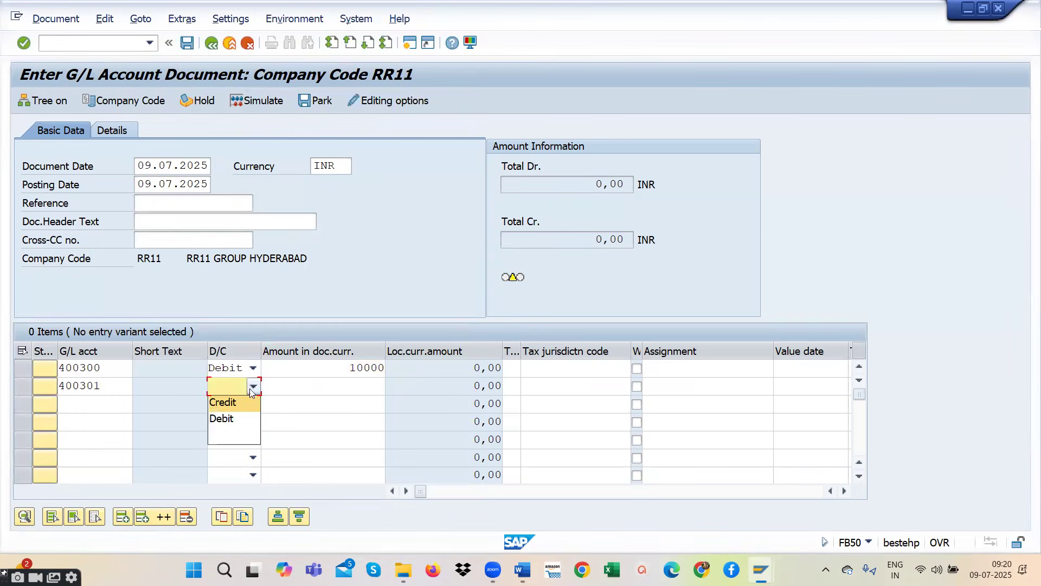
{"action": "left_click", "coordinate": [223, 418]}
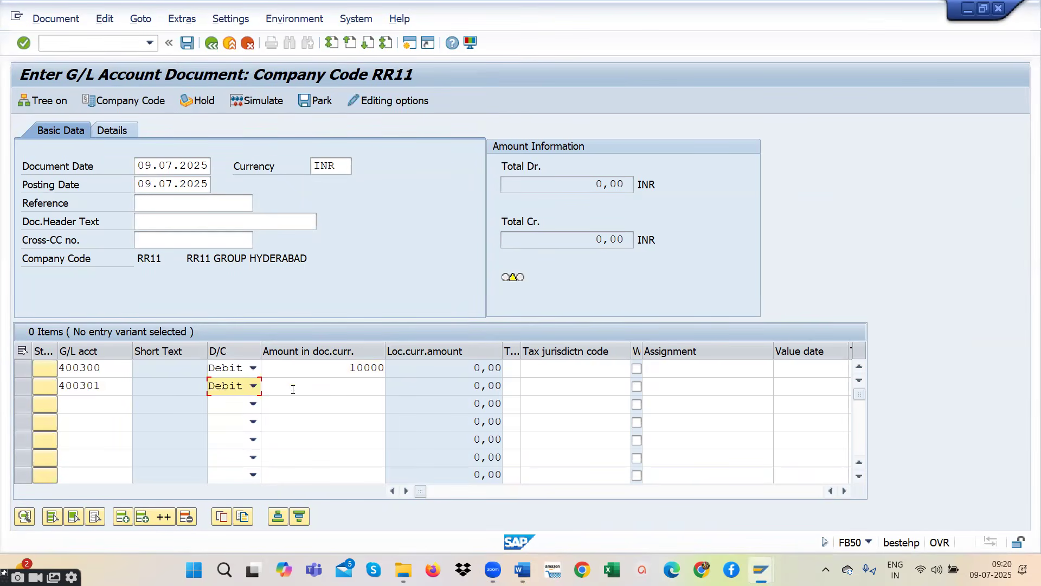
{"action": "left_click", "coordinate": [292, 387]}
{"action": "type", "text": "10000"}
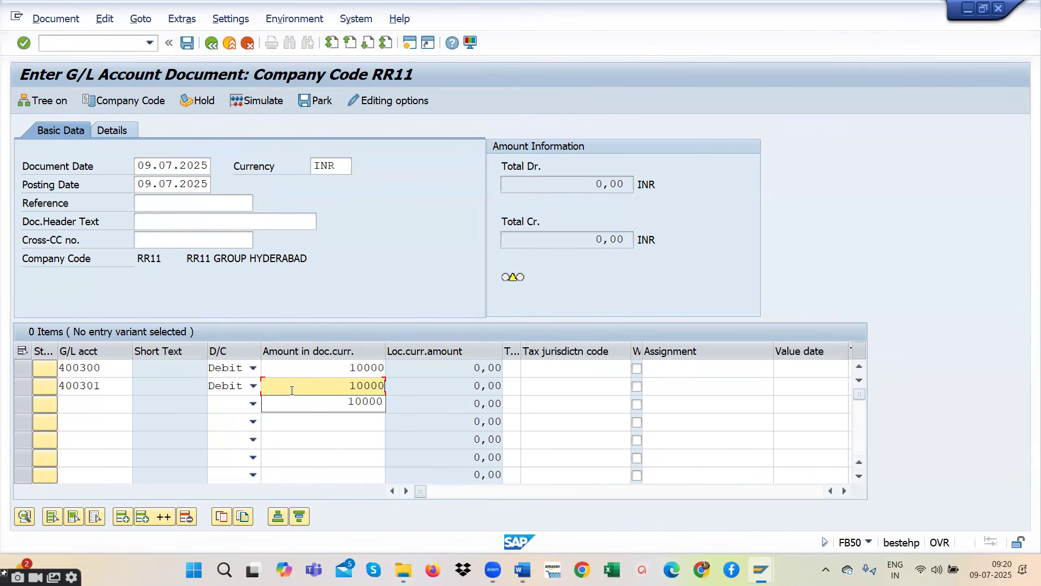
- Add a third line item for Audit Fee Paid A/C from the account search, as Debit with an amount of 10000
{"action": "left_click", "coordinate": [91, 406]}
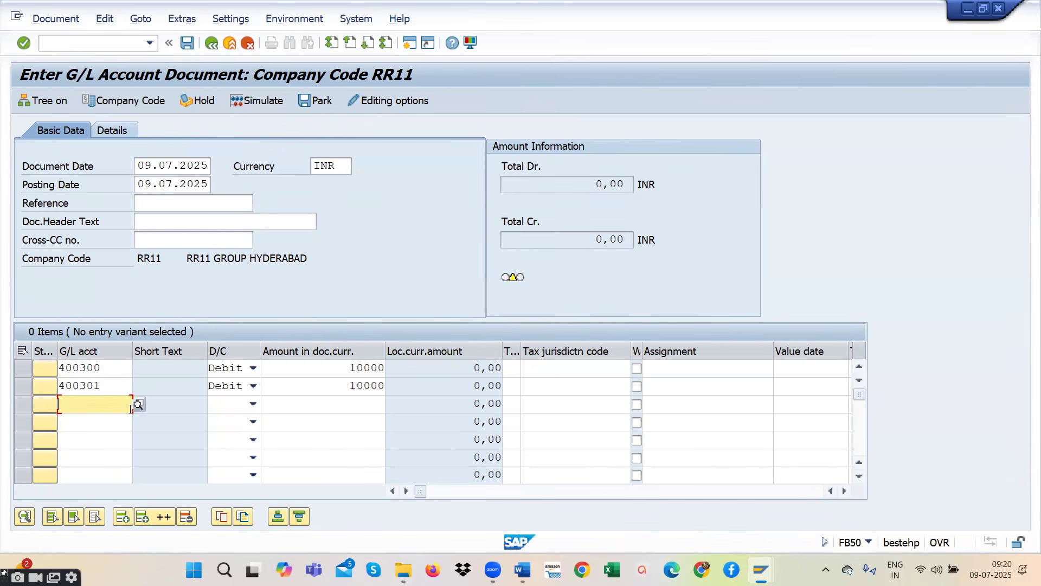
{"action": "left_click", "coordinate": [139, 405]}
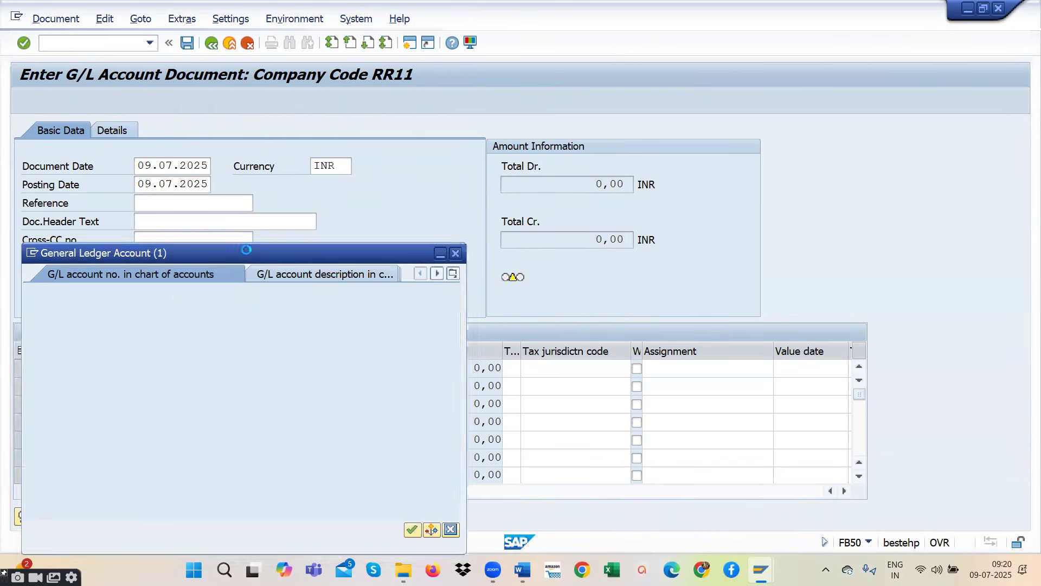
{"action": "left_click", "coordinate": [464, 389]}
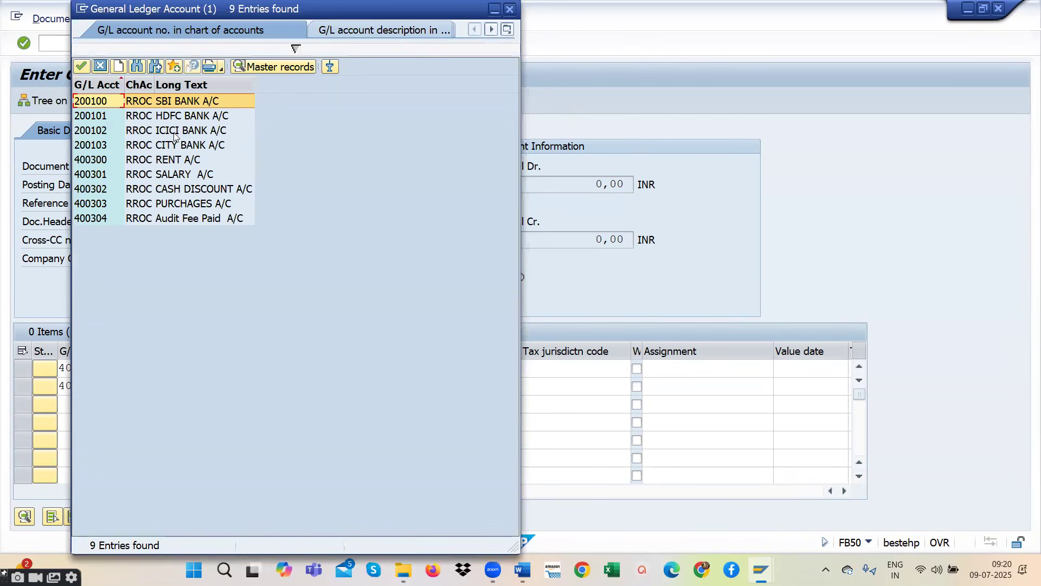
{"action": "left_click", "coordinate": [186, 221]}
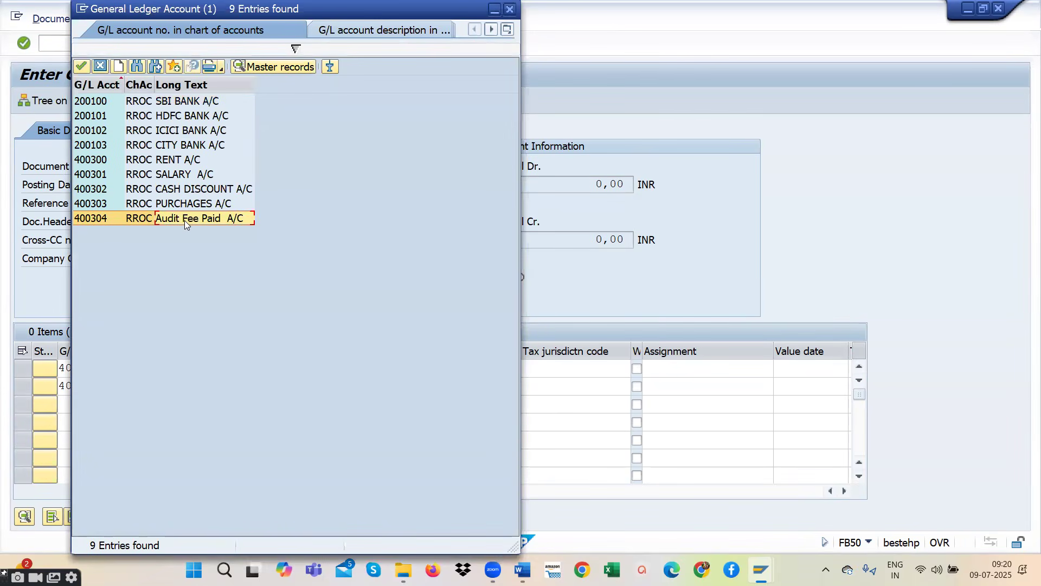
{"action": "double_click", "coordinate": [185, 220]}
{"action": "left_click", "coordinate": [253, 404]}
{"action": "left_click", "coordinate": [229, 423]}
{"action": "left_click", "coordinate": [254, 405]}
{"action": "left_click", "coordinate": [233, 435]}
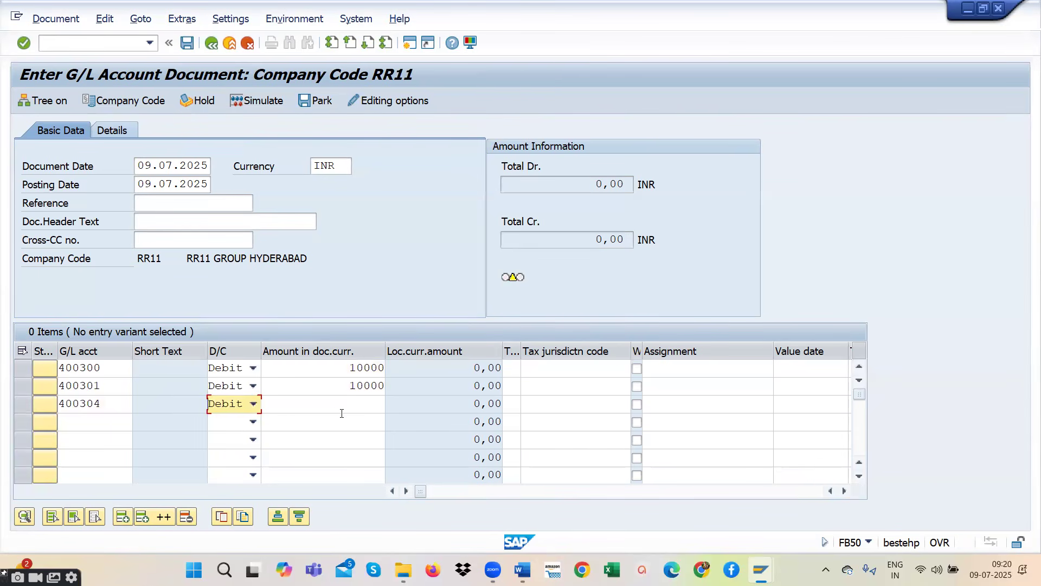
{"action": "left_click", "coordinate": [340, 404]}
{"action": "type", "text": "10000"}
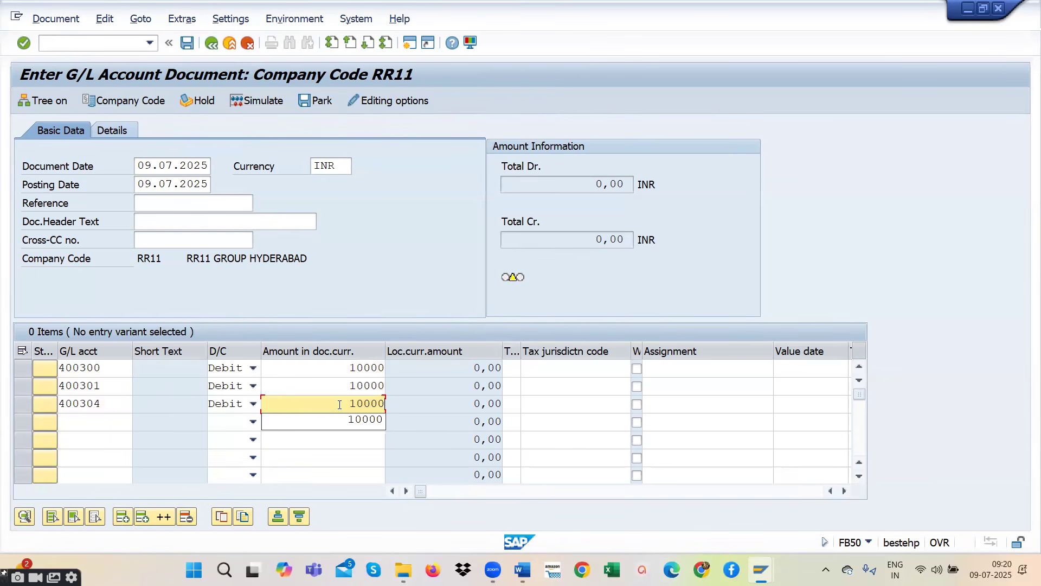
- Add a fourth line item for SBI BANK A/C from the account search, as Credit with an amount of 30000
{"action": "left_click", "coordinate": [81, 422]}
{"action": "left_click", "coordinate": [141, 417]}
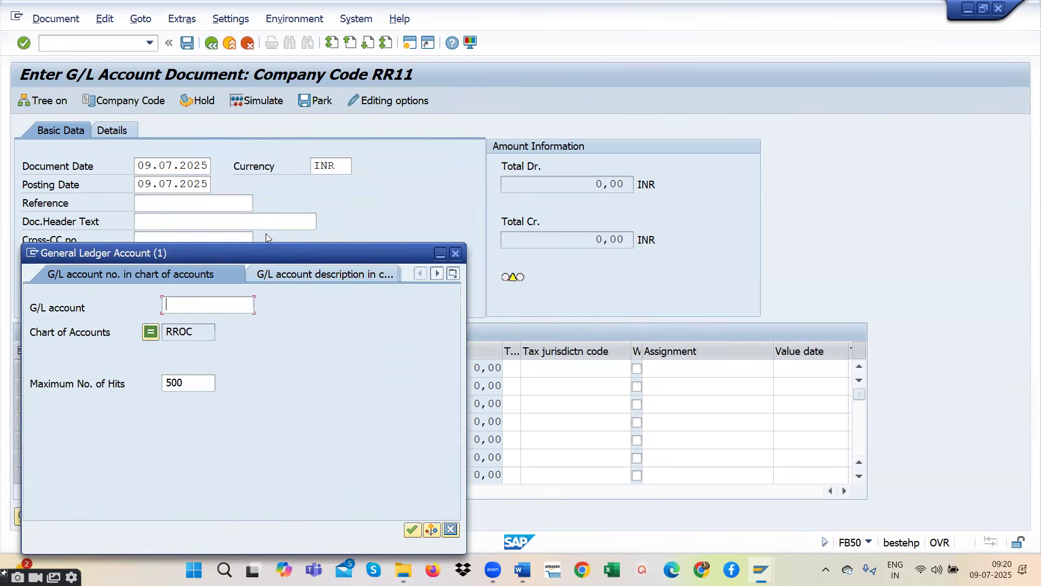
{"action": "left_click", "coordinate": [474, 389]}
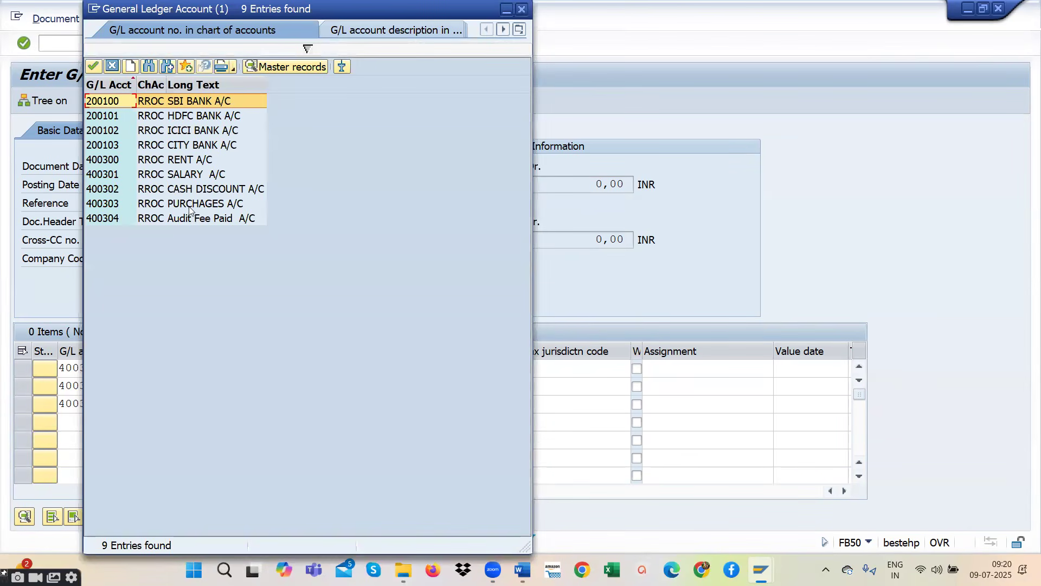
{"action": "double_click", "coordinate": [191, 105]}
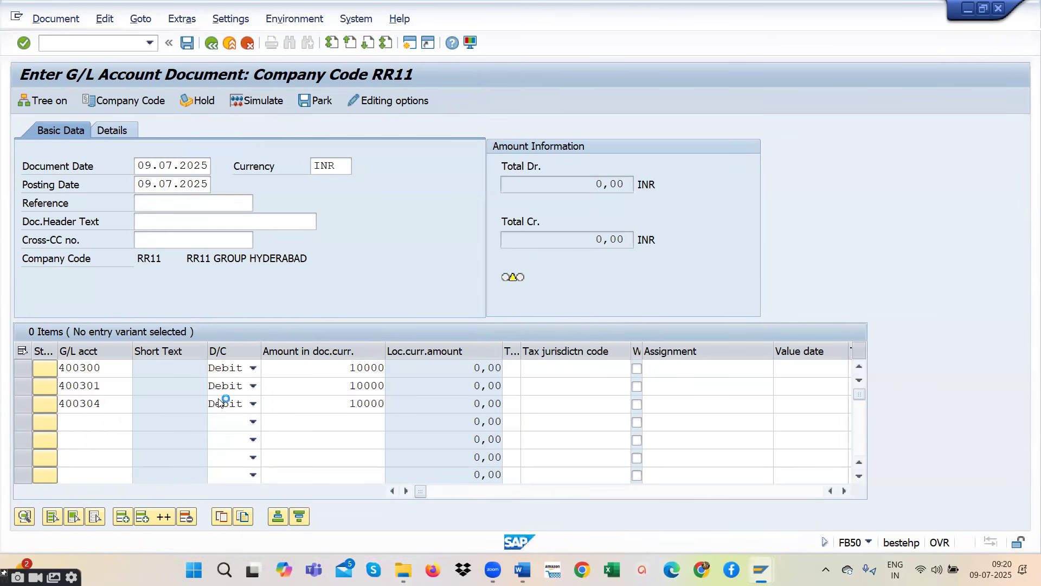
{"action": "left_click", "coordinate": [254, 422]}
{"action": "left_click", "coordinate": [230, 438]}
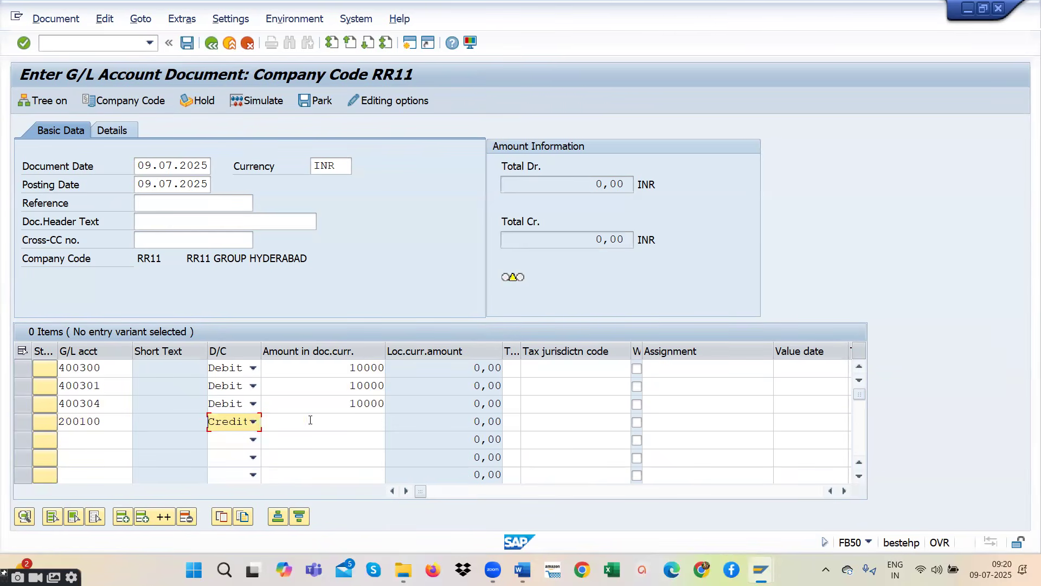
{"action": "key", "text": "Tab"}
{"action": "left_click_drag", "start_coordinate": [340, 371], "coordinate": [391, 406]}
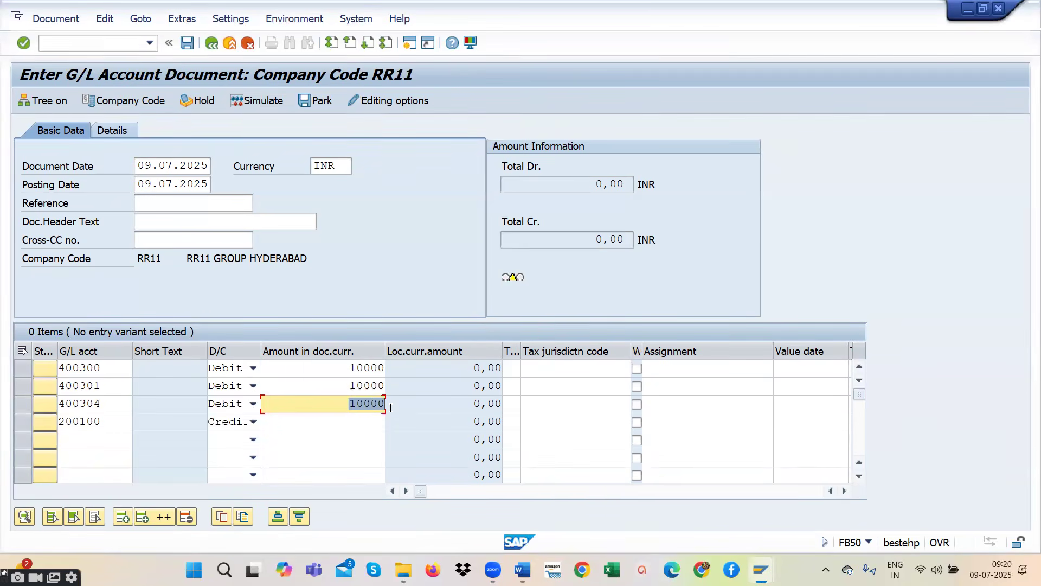
{"action": "left_click", "coordinate": [352, 422]}
{"action": "type", "text": "30000"}
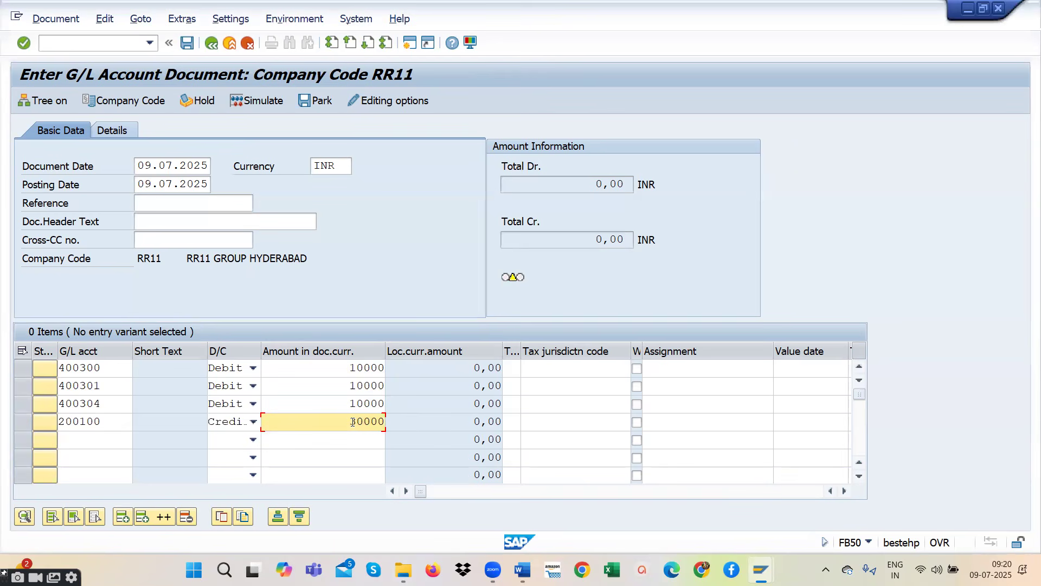
{"action": "key", "text": "Return"}
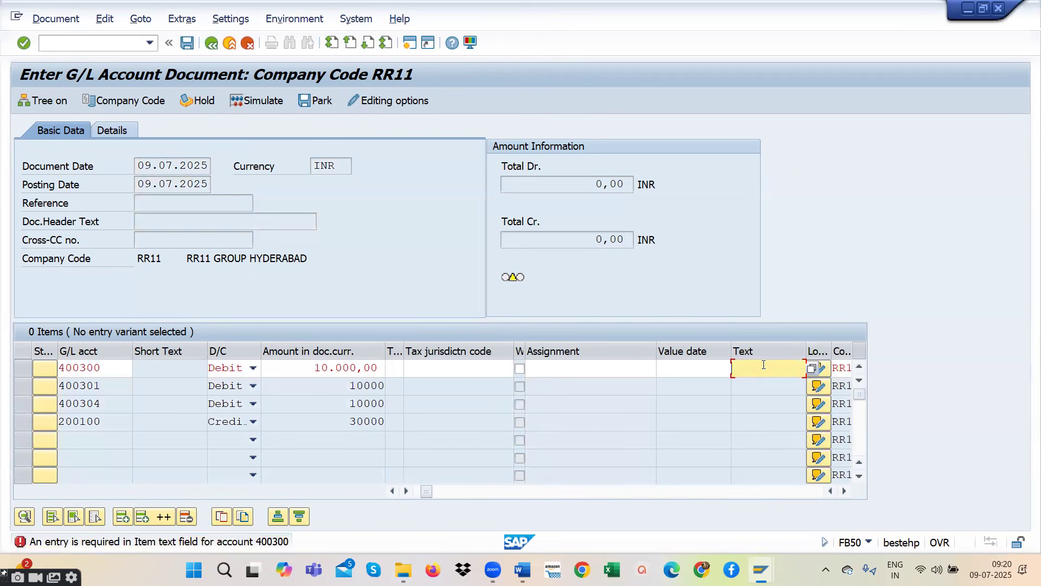
- Give the rent line item the text TEST and the Hyderabad business area RR11
{"action": "type", "text": "T"}
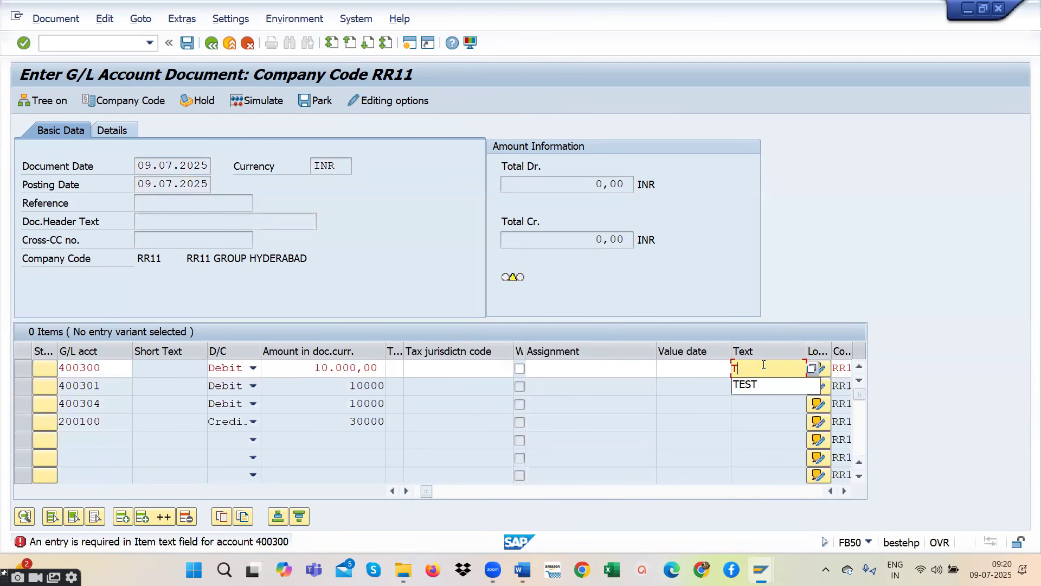
{"action": "key", "text": "BackSpace"}
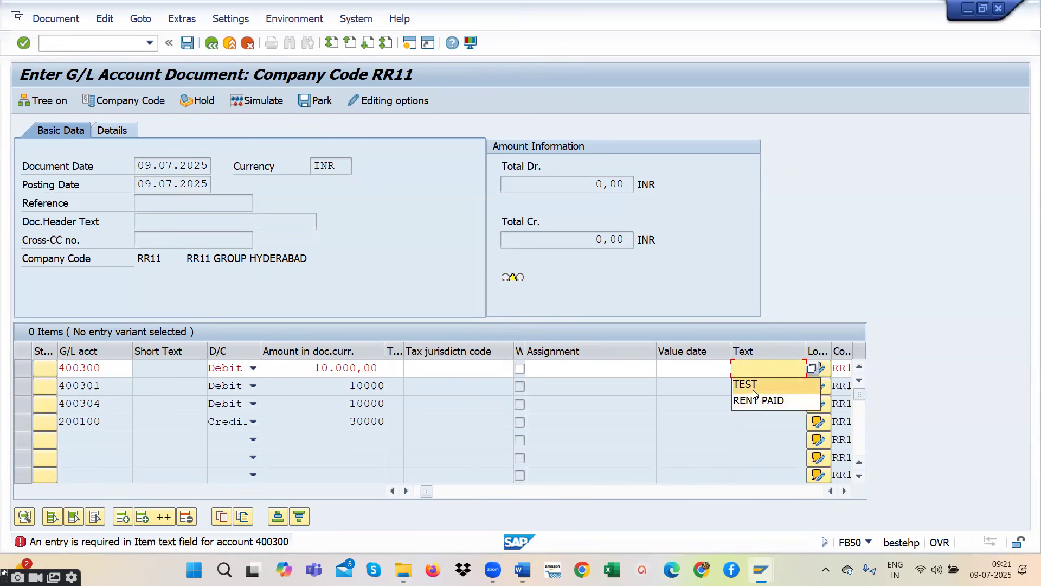
{"action": "left_click", "coordinate": [753, 386]}
{"action": "key", "text": "Return"}
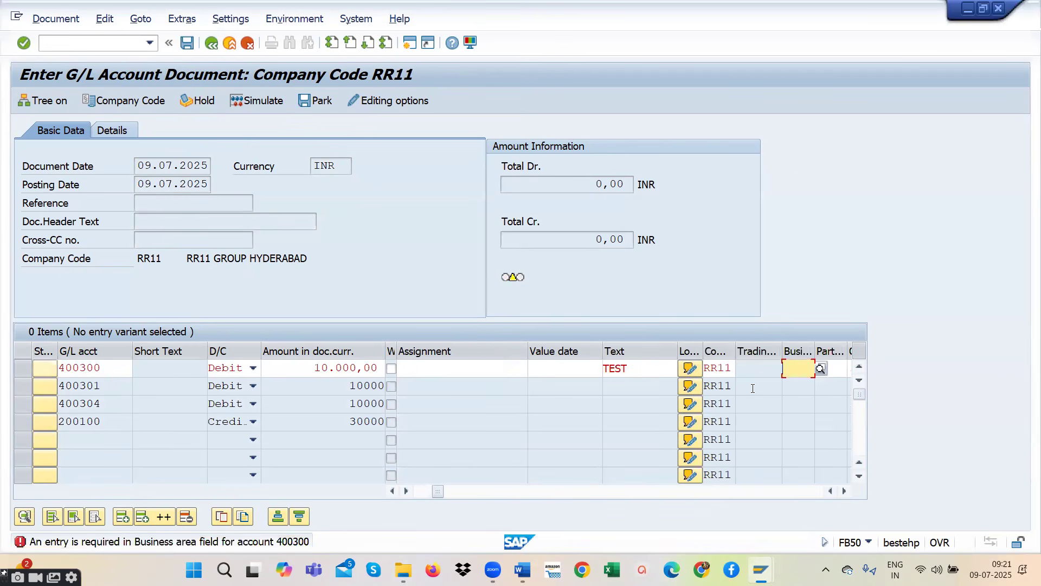
{"action": "type", "text": "RR"}
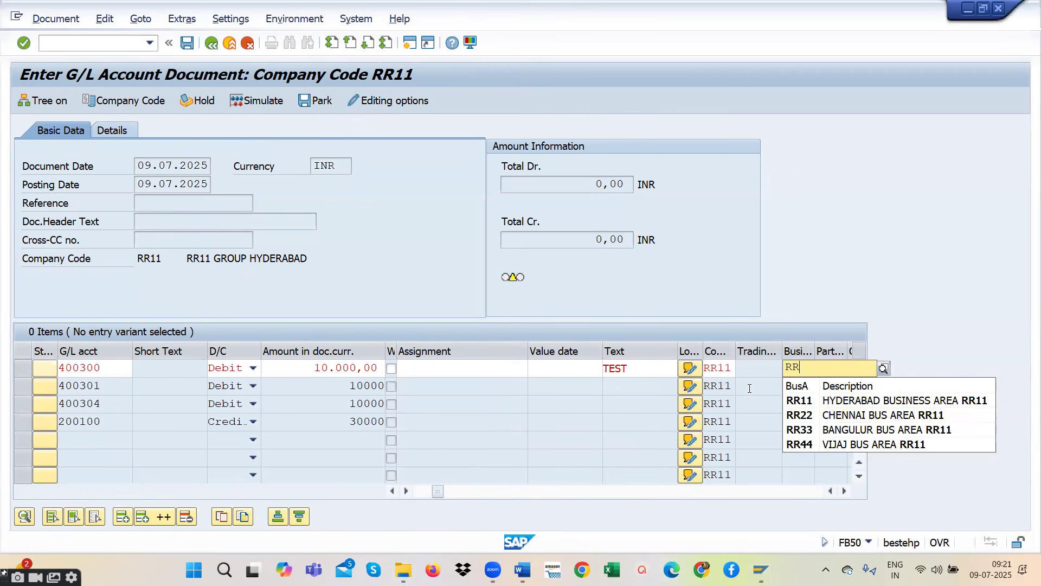
{"action": "left_click", "coordinate": [845, 402]}
{"action": "key", "text": "Return"}
- Fill in the item text TEST and business area RR11 for the salary line item
{"action": "type", "text": "T"}
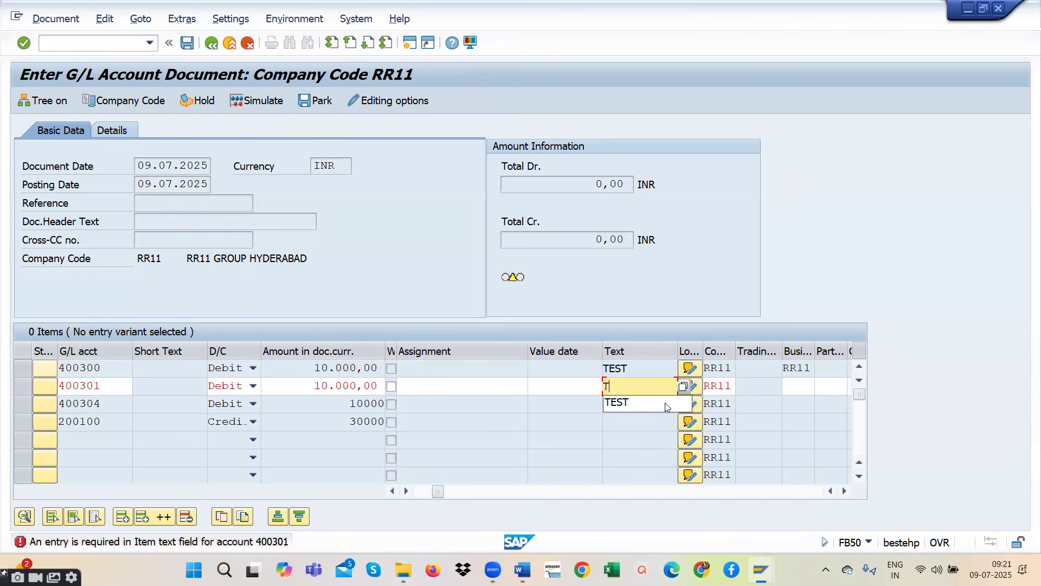
{"action": "type", "text": "EST"}
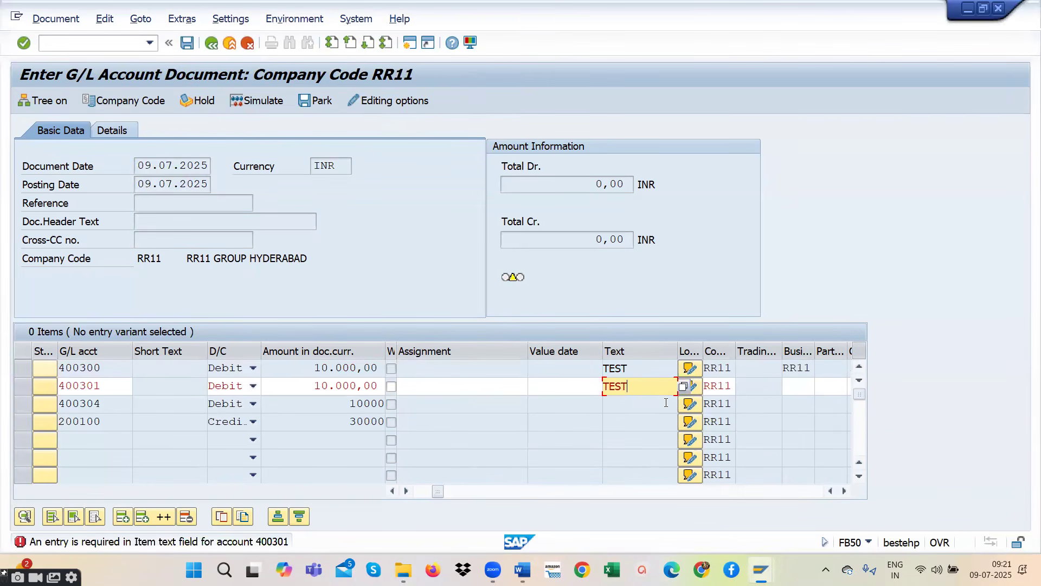
{"action": "left_click", "coordinate": [797, 385]}
{"action": "type", "text": "RR"}
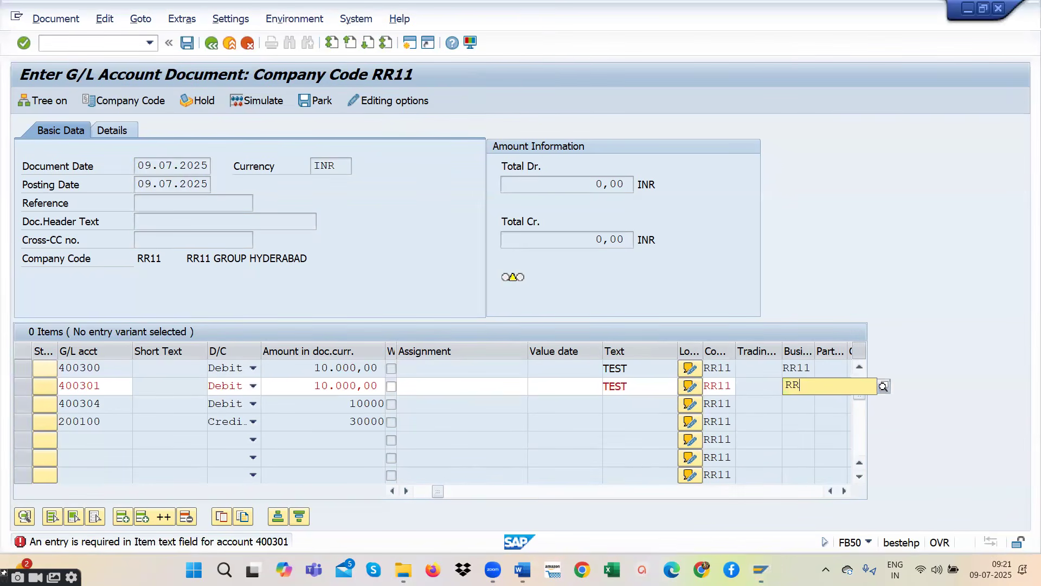
{"action": "type", "text": "11"}
{"action": "key", "text": "Return"}
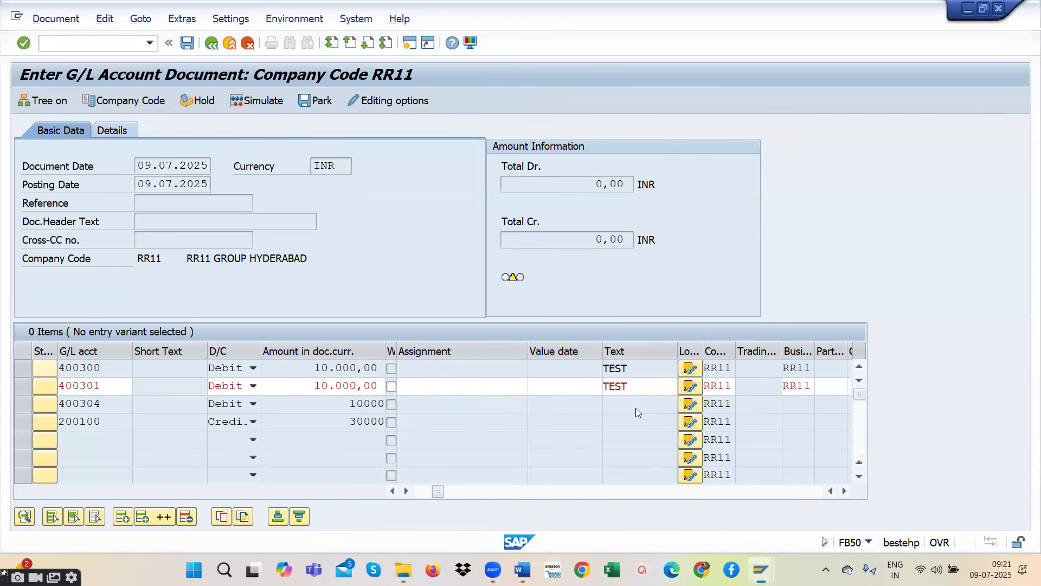
- Fill in the item text TEST and business area RR11 for the audit fee line item
{"action": "type", "text": "TEST"}
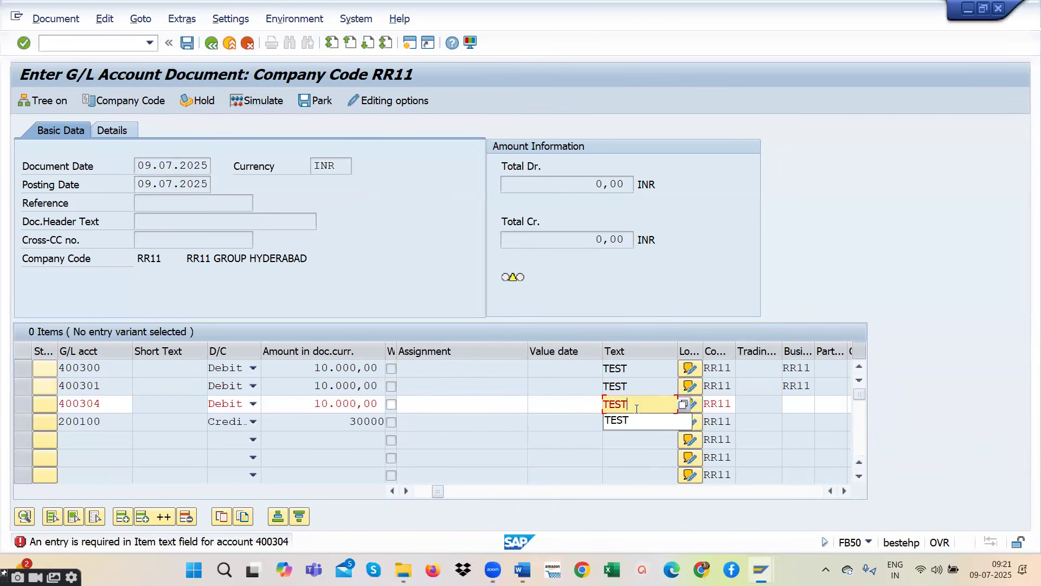
{"action": "left_click", "coordinate": [797, 406]}
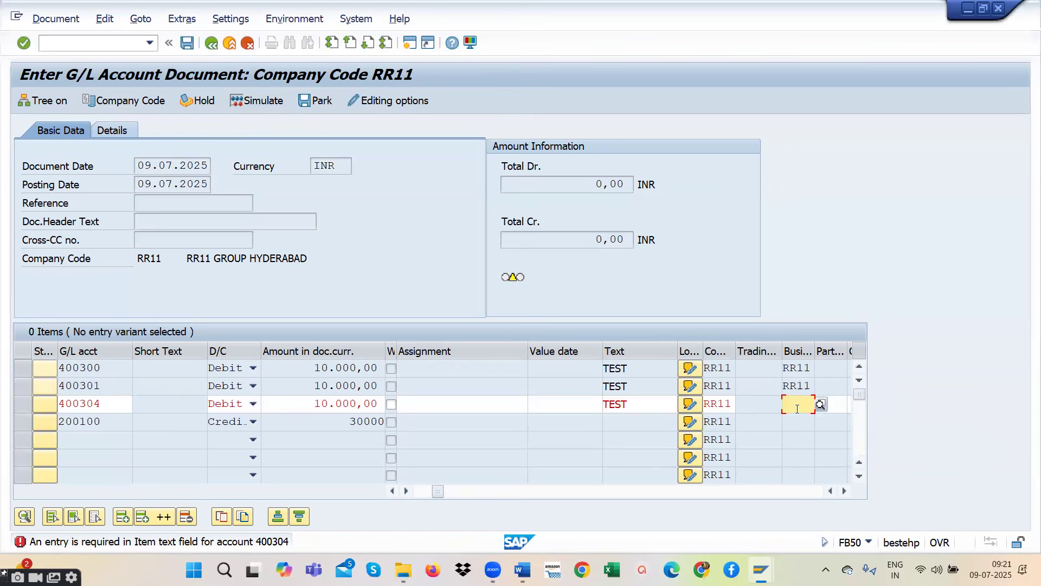
{"action": "type", "text": "RR"}
{"action": "left_click", "coordinate": [803, 434]}
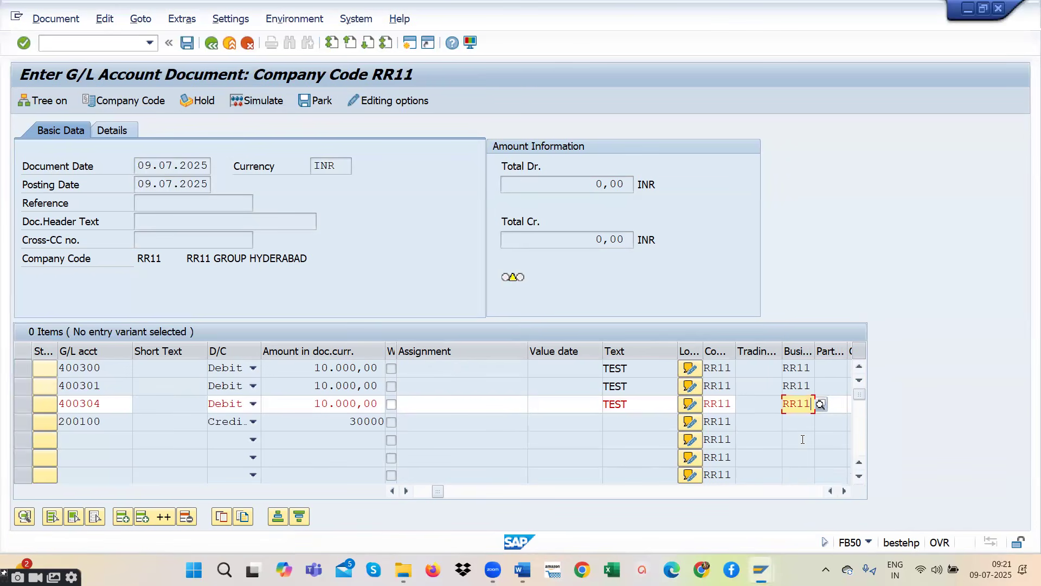
{"action": "key", "text": "Return"}
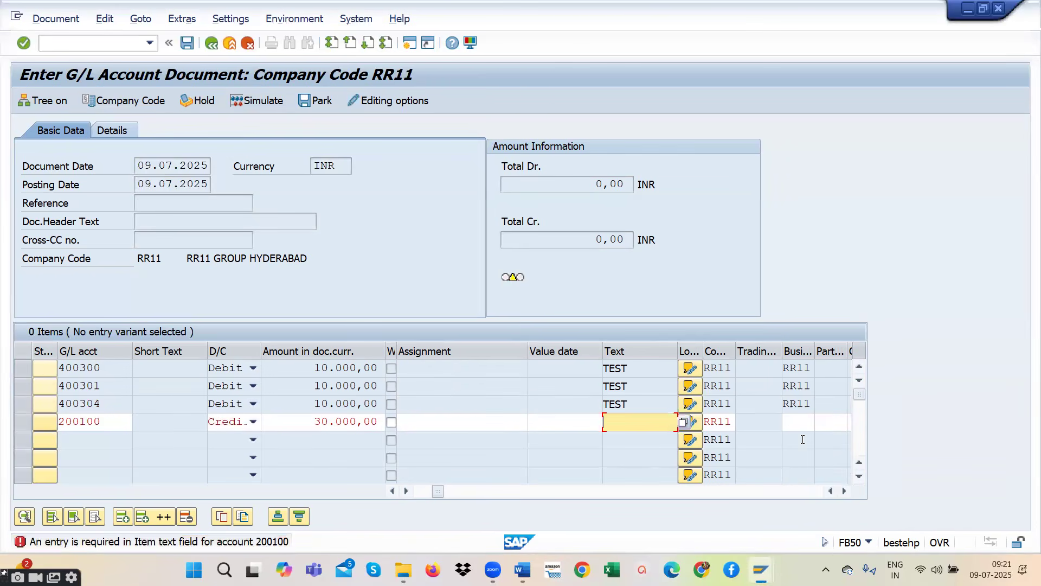
- Enter the item text TEST and business area RR11 on the SBI bank credit line and validate the line items
{"action": "type", "text": "TW"}
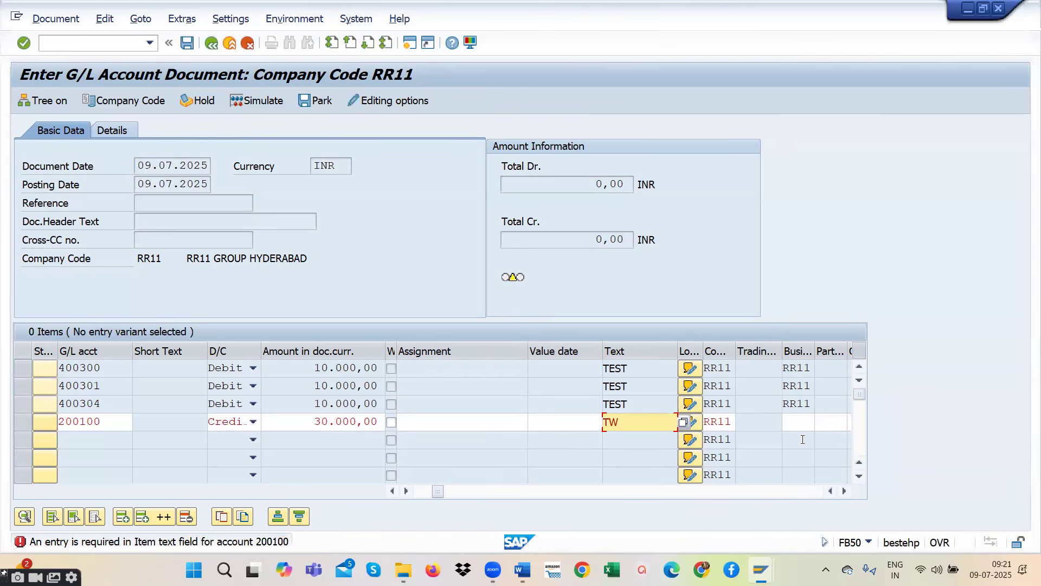
{"action": "key", "text": "BackSpace"}
{"action": "type", "text": "EST"}
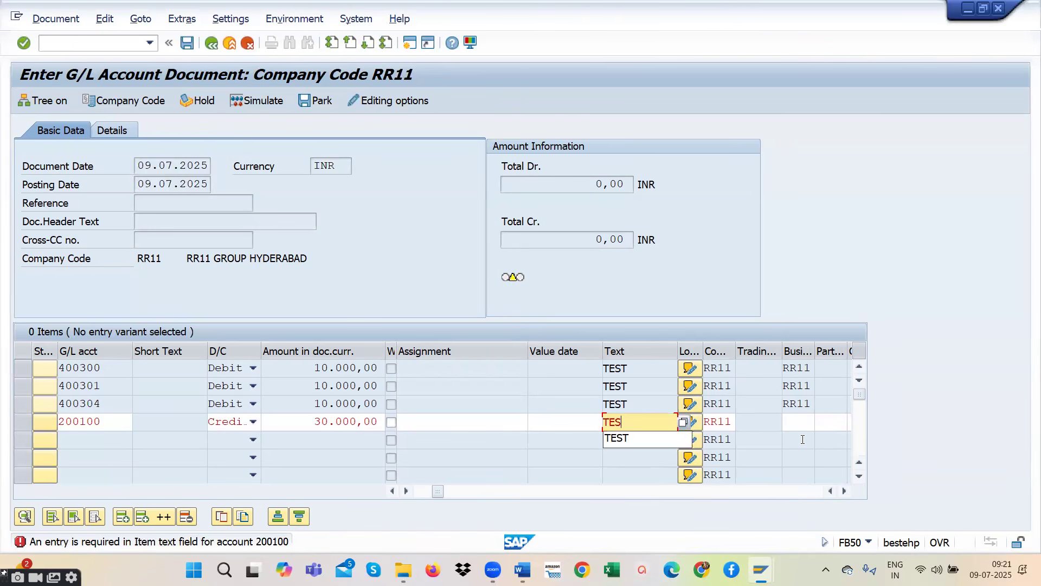
{"action": "left_click", "coordinate": [804, 422]}
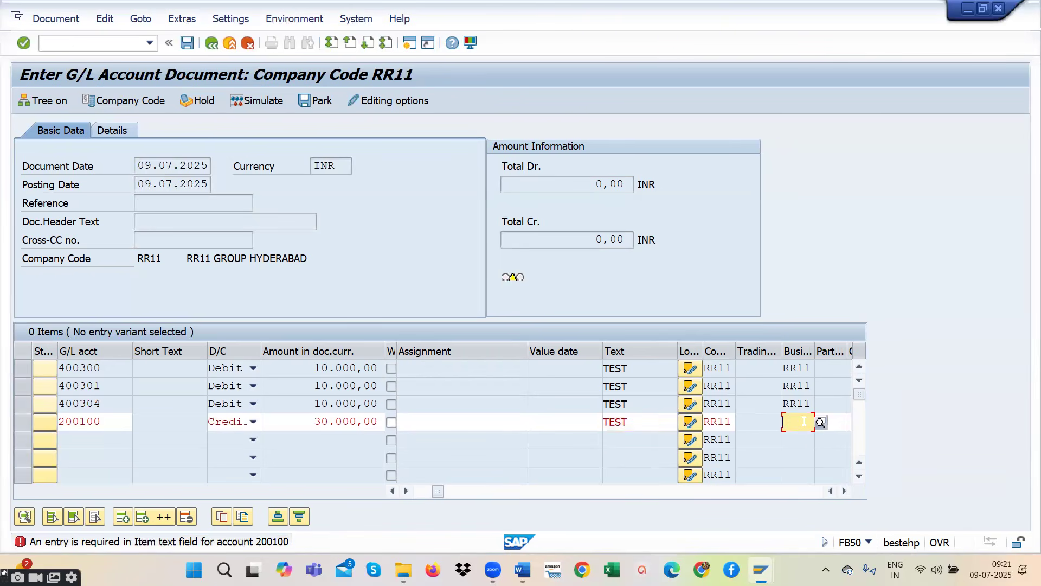
{"action": "type", "text": "RR11"}
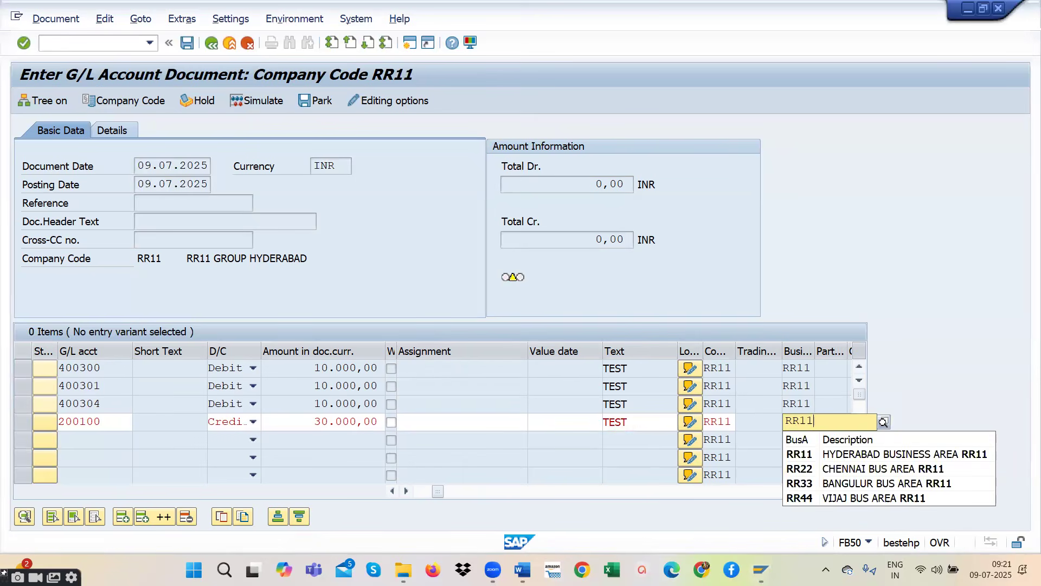
{"action": "left_click", "coordinate": [817, 454]}
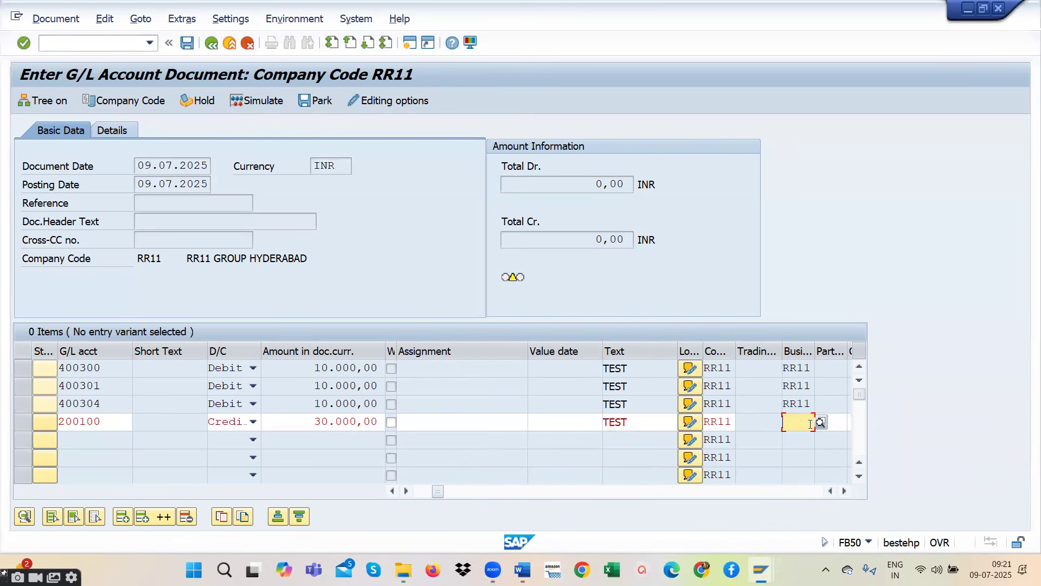
{"action": "type", "text": "RR00"}
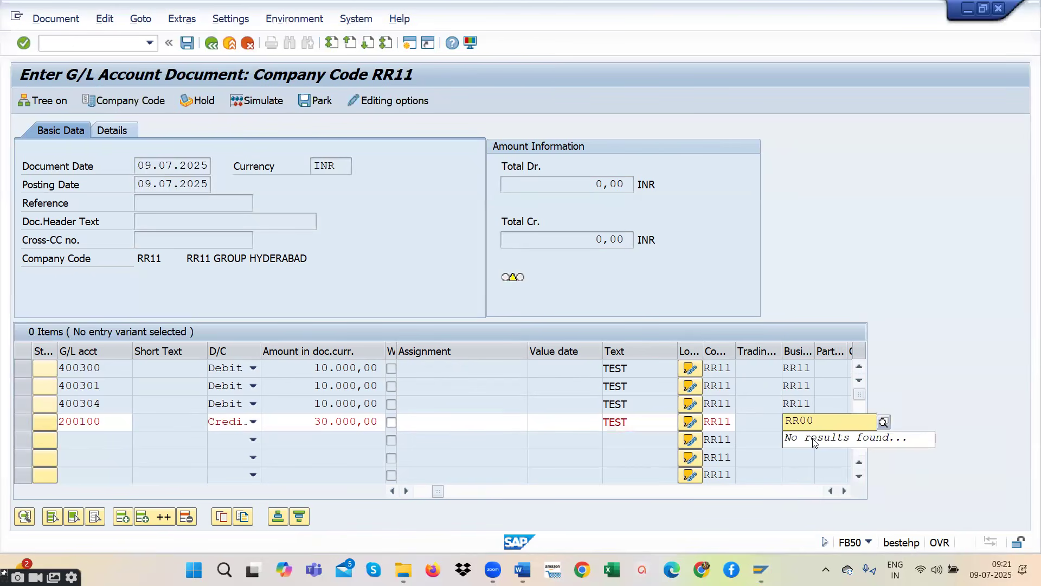
{"action": "key", "text": "BackSpace"}
{"action": "key", "text": "BackSpace"}
{"action": "type", "text": "11"}
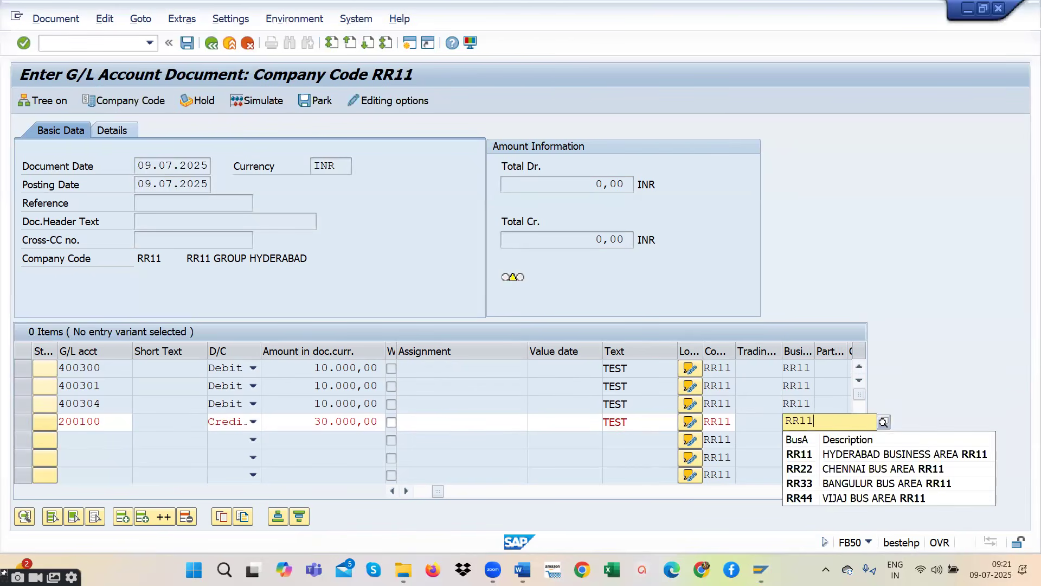
{"action": "left_click", "coordinate": [814, 457]}
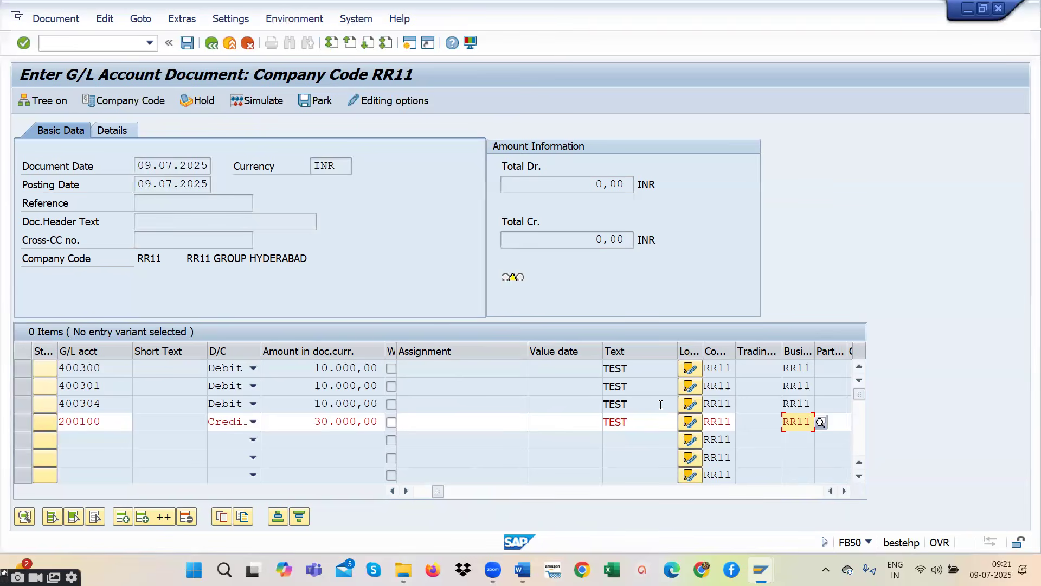
{"action": "left_click", "coordinate": [648, 426]}
{"action": "key", "text": "Return"}
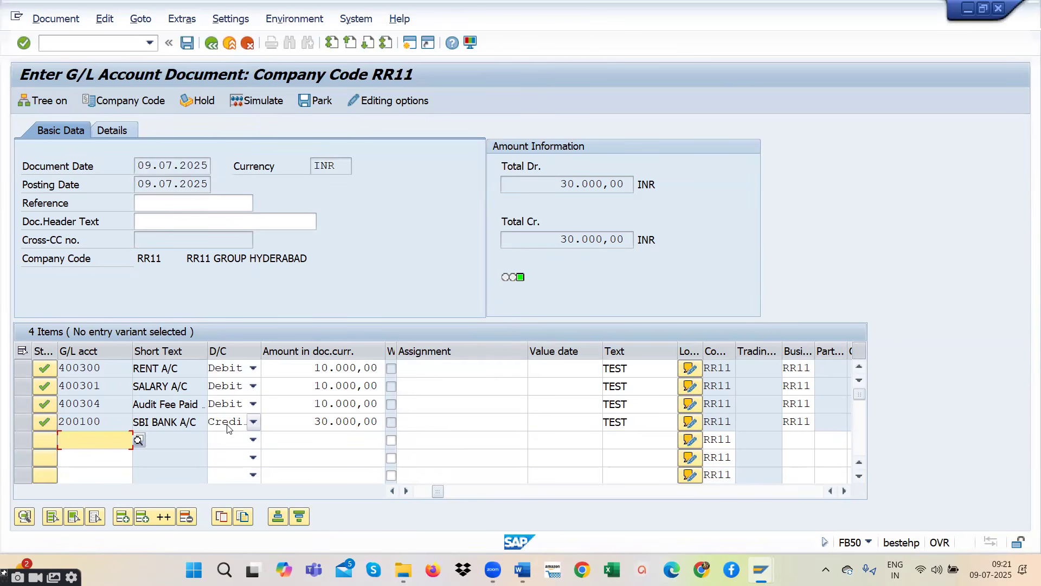
- Check the balance status and compare the total debit with the total credit
{"action": "mouse_move", "coordinate": [520, 277]}
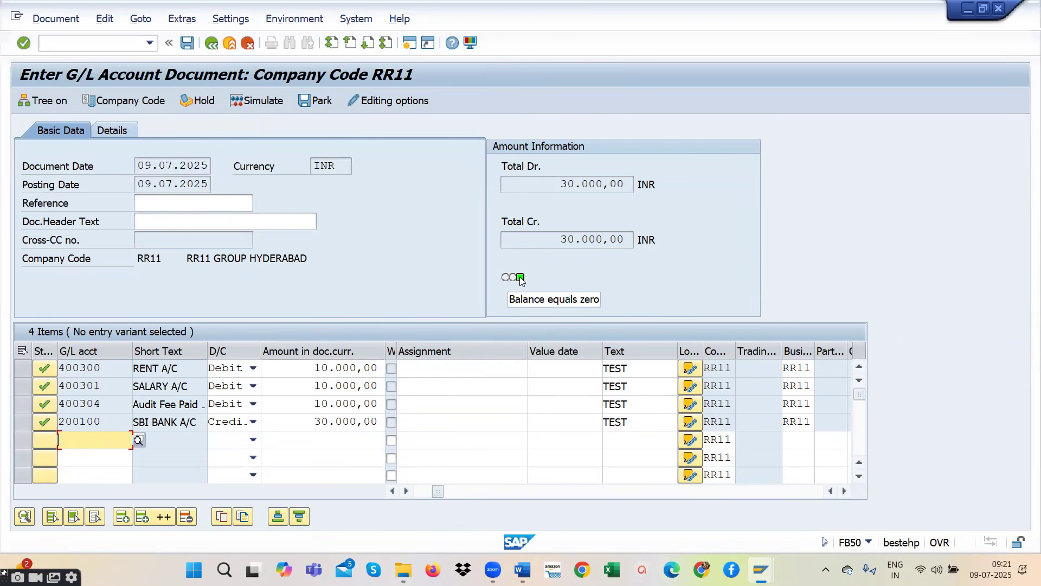
{"action": "left_click_drag", "start_coordinate": [559, 184], "coordinate": [632, 184]}
{"action": "left_click_drag", "start_coordinate": [562, 239], "coordinate": [628, 239]}
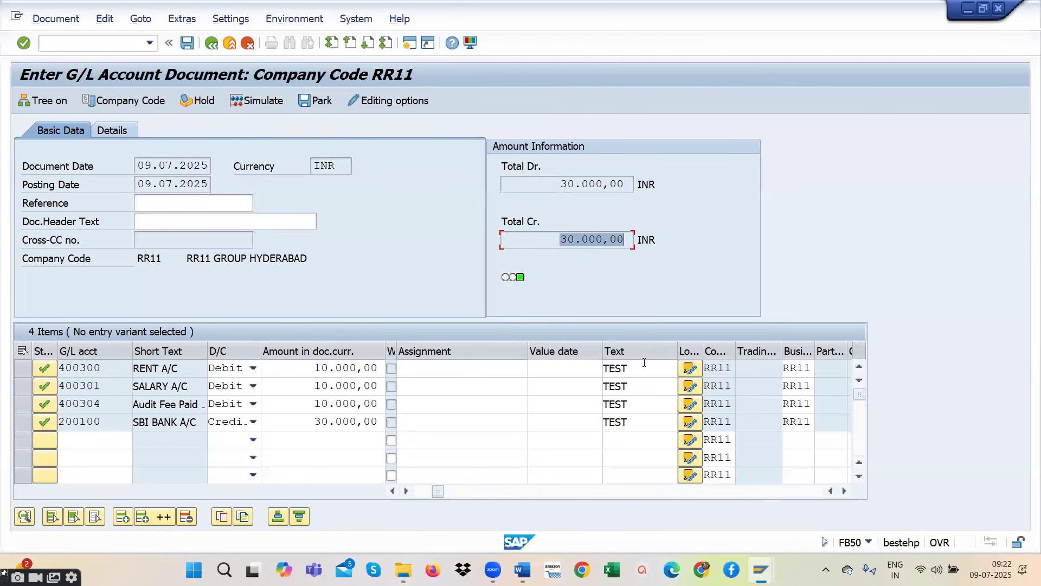
- Simulate the journal entry and post it in company code RR11
{"action": "left_click", "coordinate": [246, 103]}
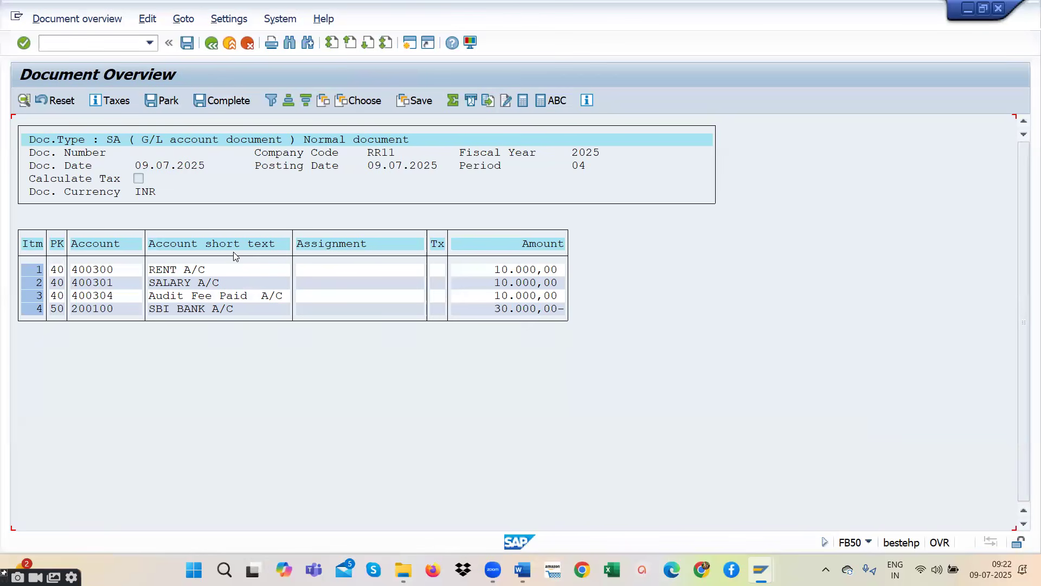
{"action": "left_click", "coordinate": [187, 44]}
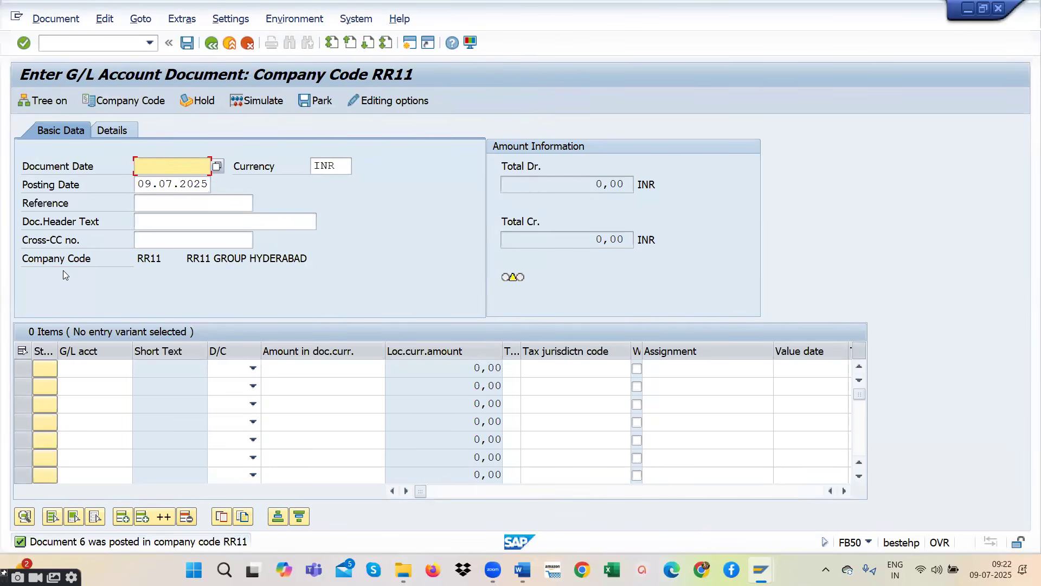
- Display the posted document and examine the posting keys of its debit and credit line items
{"action": "left_click", "coordinate": [56, 19]}
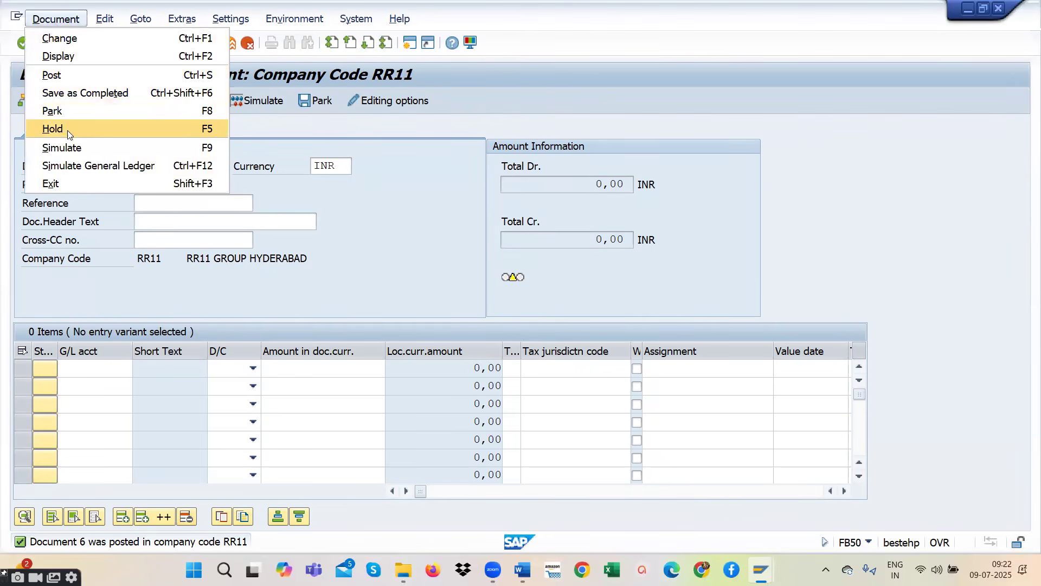
{"action": "left_click", "coordinate": [71, 57]}
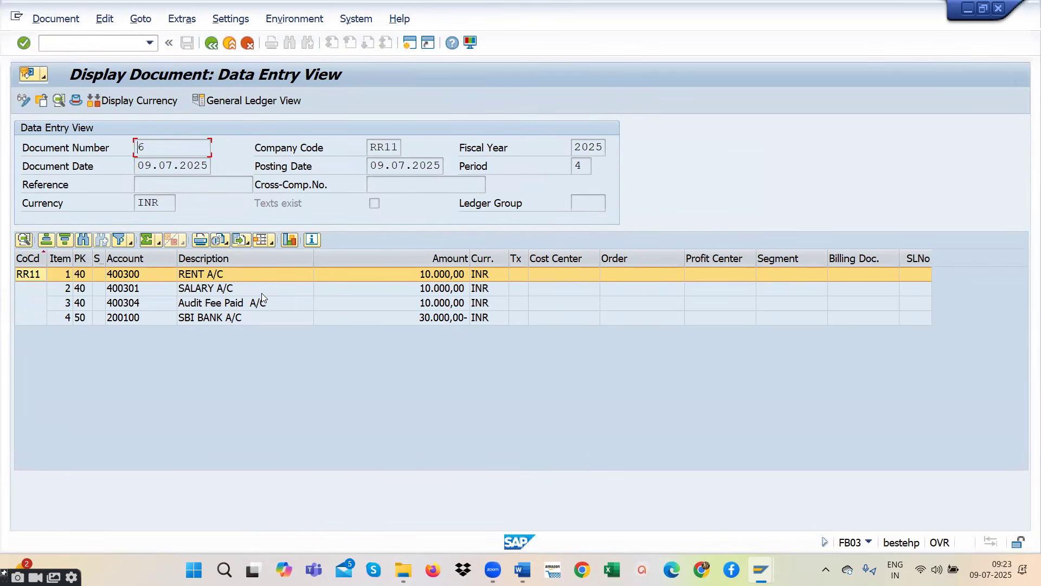
{"action": "left_click", "coordinate": [81, 288]}
{"action": "left_click", "coordinate": [81, 303]}
{"action": "left_click", "coordinate": [82, 277]}
{"action": "left_click", "coordinate": [84, 289]}
{"action": "left_click", "coordinate": [84, 319]}
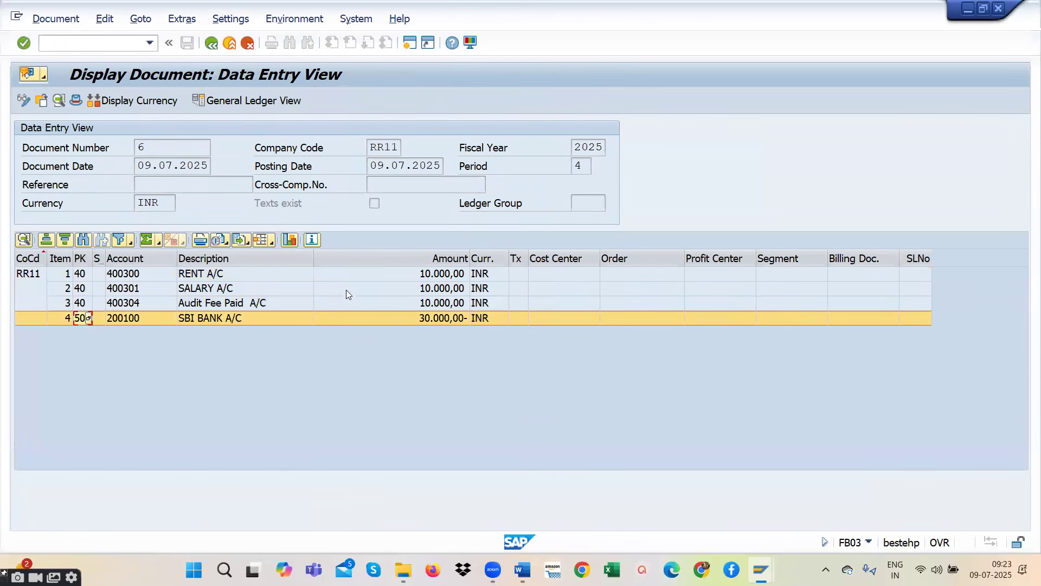
- Open the document header details of the posted journal entry
{"action": "left_click", "coordinate": [75, 100]}
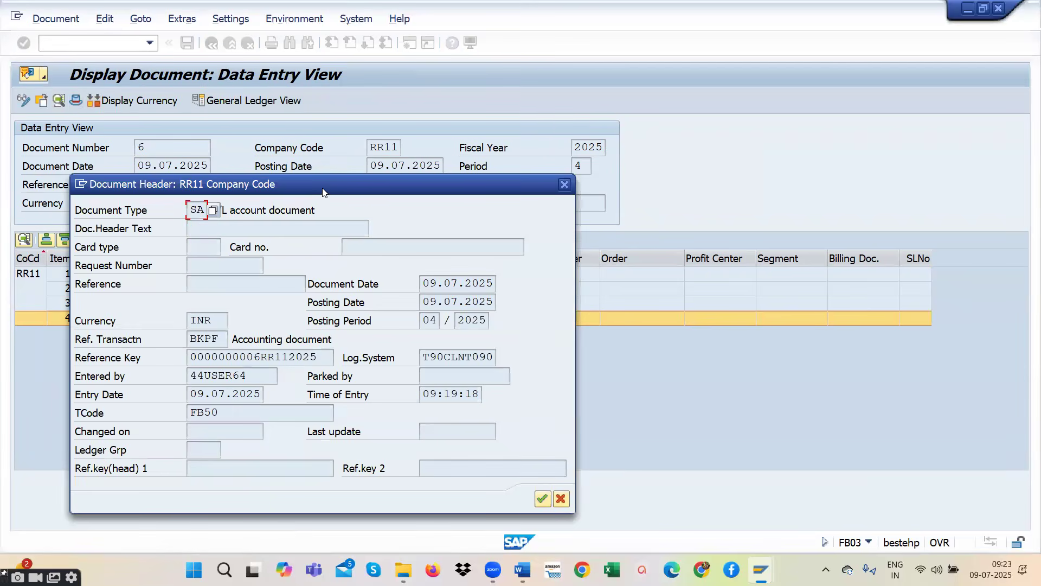
- Examine the document header's entering user, transaction code, document and posting dates and entry time, and close the header details
{"action": "left_click_drag", "start_coordinate": [323, 191], "coordinate": [514, 123]}
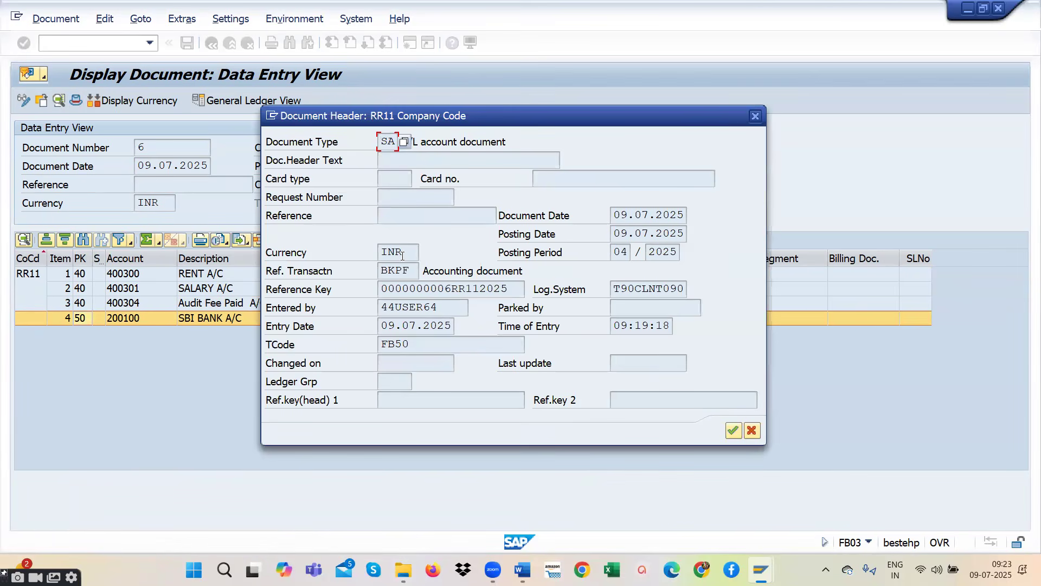
{"action": "left_click_drag", "start_coordinate": [438, 307], "coordinate": [379, 307]}
{"action": "left_click_drag", "start_coordinate": [412, 344], "coordinate": [374, 341]}
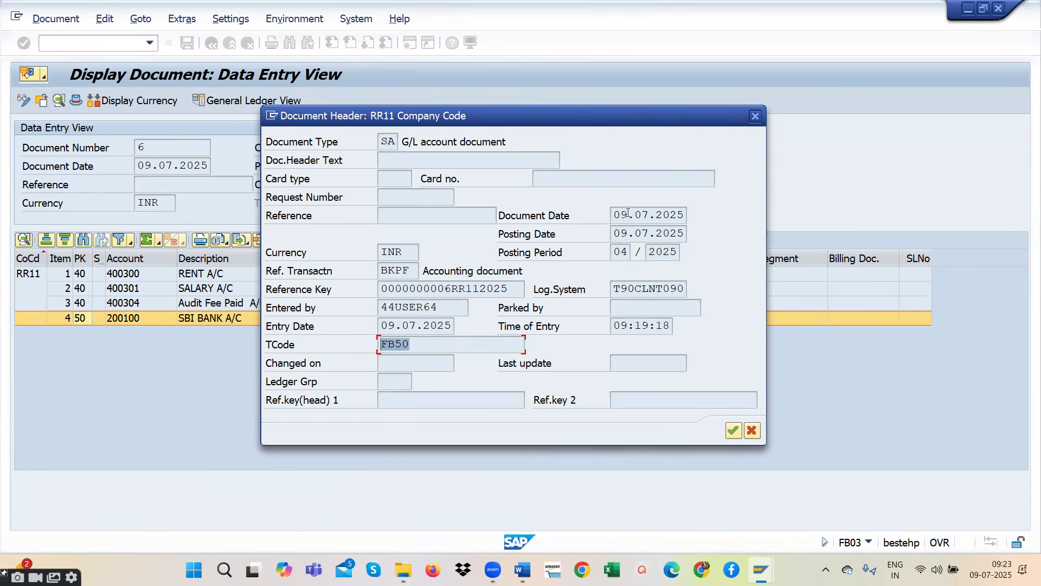
{"action": "left_click_drag", "start_coordinate": [627, 213], "coordinate": [698, 213]}
{"action": "left_click_drag", "start_coordinate": [614, 233], "coordinate": [679, 233]}
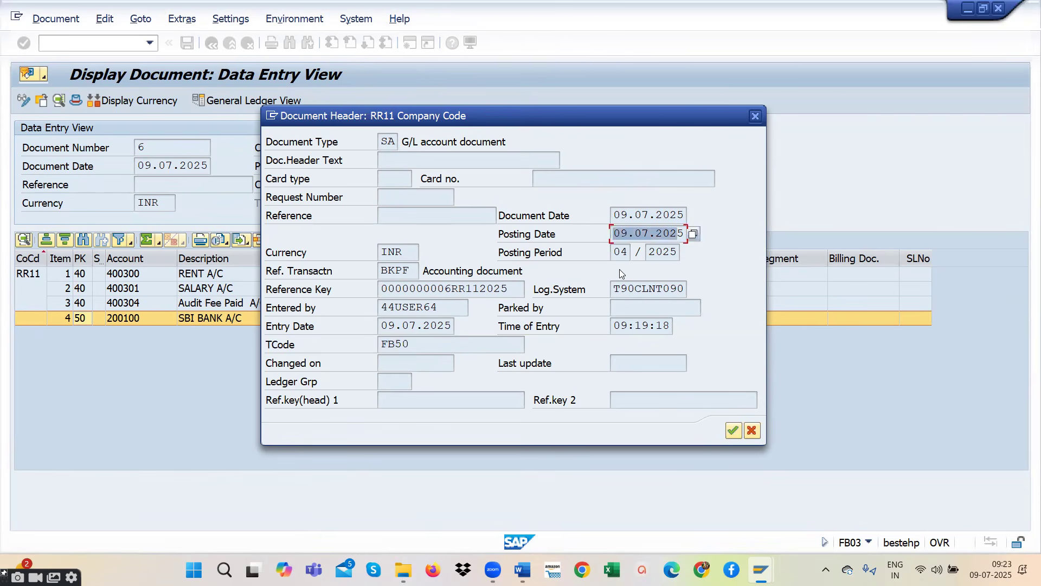
{"action": "left_click_drag", "start_coordinate": [615, 324], "coordinate": [677, 324]}
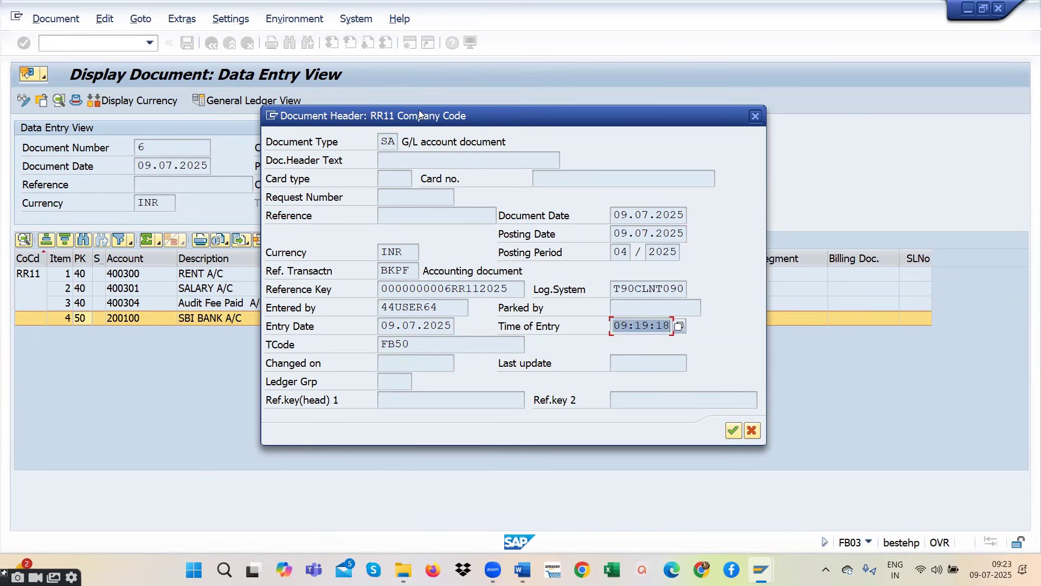
{"action": "left_click", "coordinate": [755, 116]}
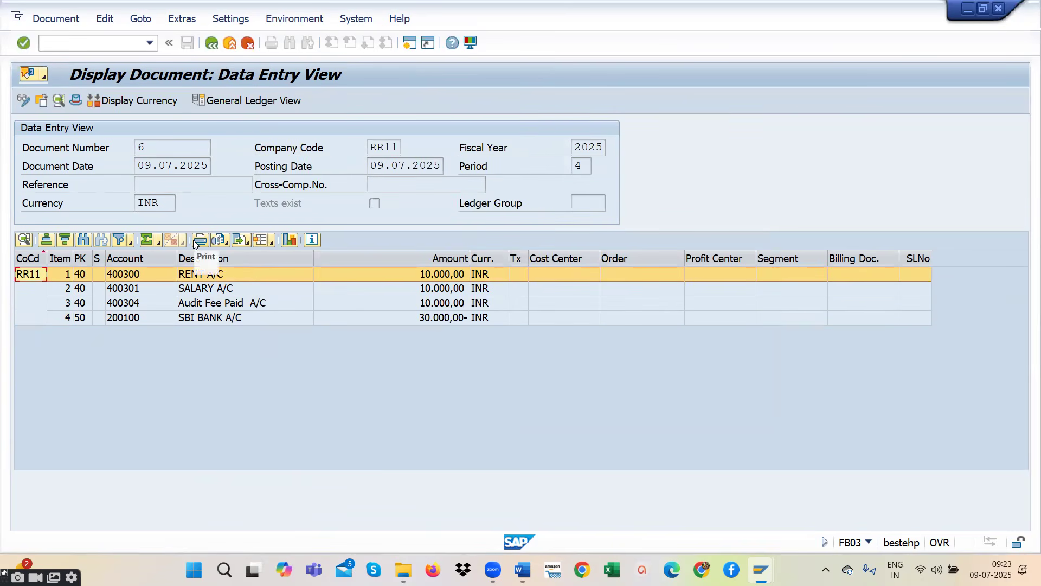
- Return to the G/L document entry screen and set the document date to 09.07.2025
{"action": "left_click", "coordinate": [210, 43]}
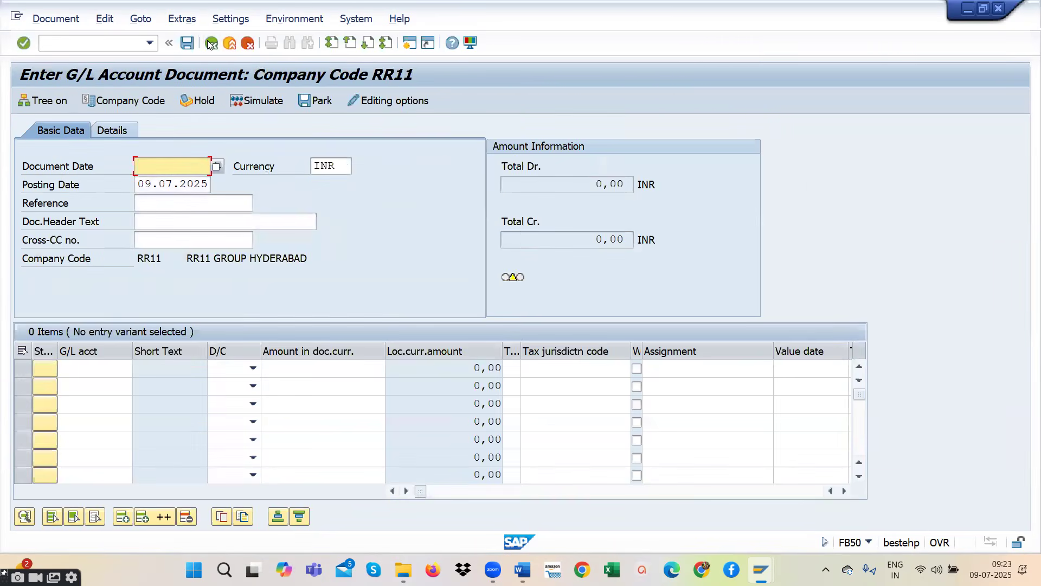
{"action": "left_click", "coordinate": [218, 165]}
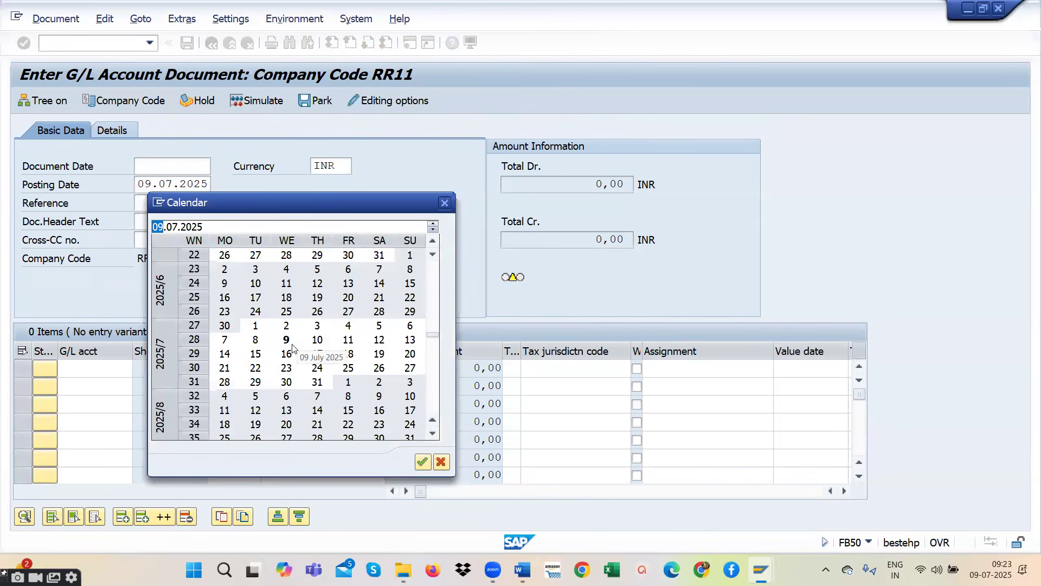
{"action": "double_click", "coordinate": [289, 342]}
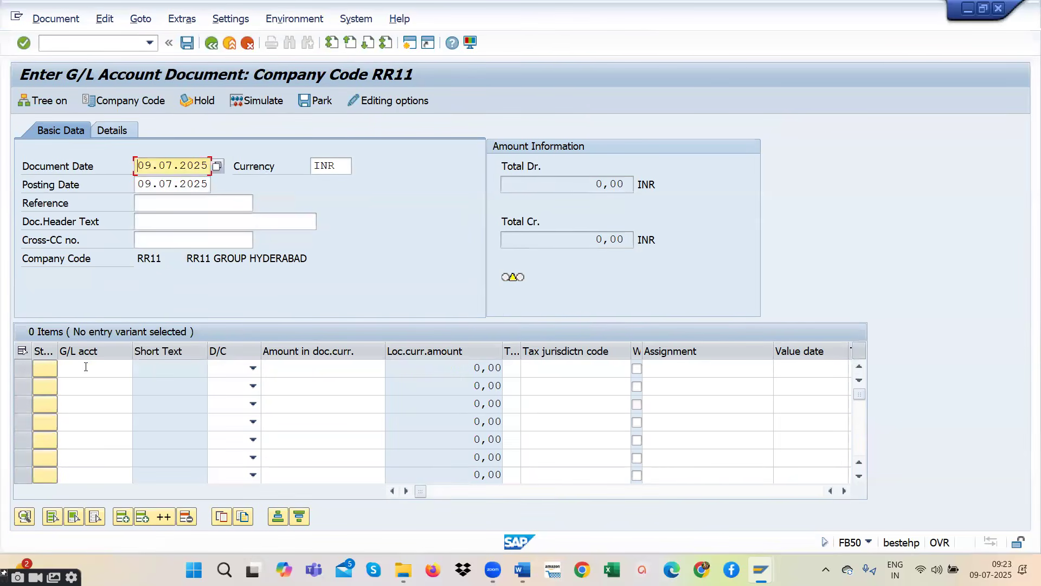
- Add rent account 400300 from the chart of accounts as the first line item and mark it as Debit
{"action": "left_click", "coordinate": [130, 369]}
{"action": "left_click", "coordinate": [140, 369]}
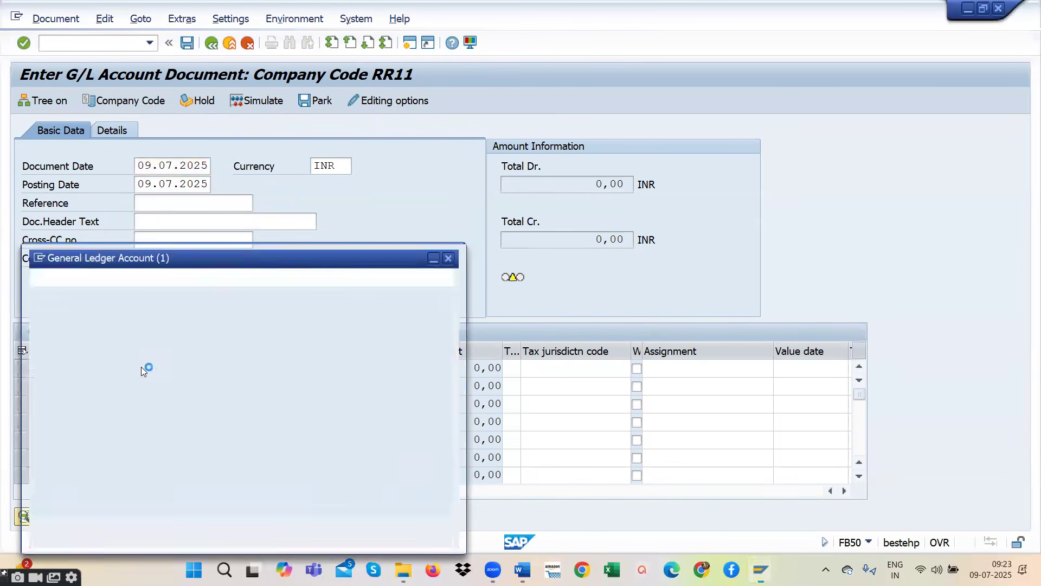
{"action": "key", "text": "Return"}
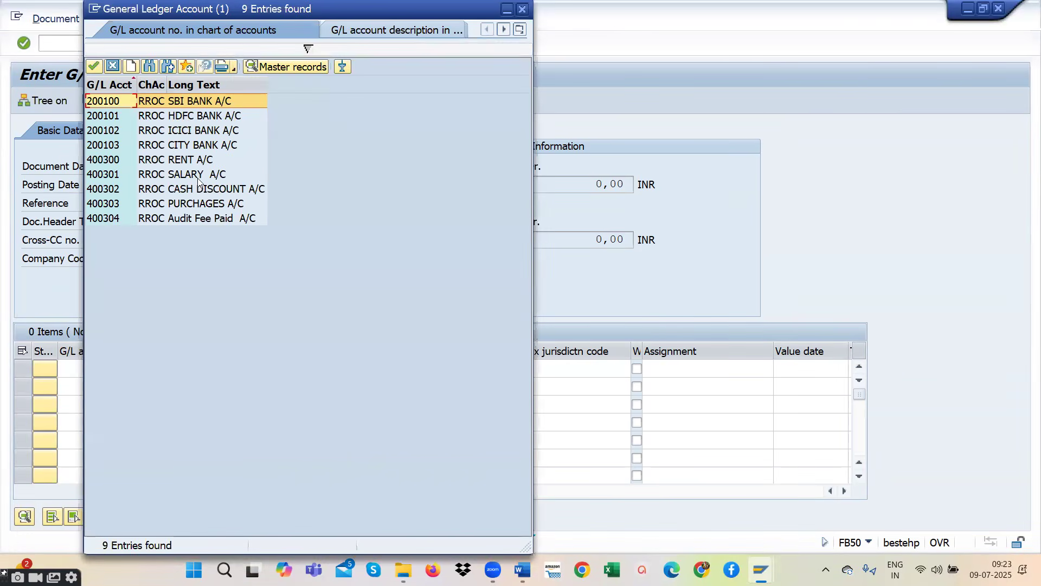
{"action": "double_click", "coordinate": [195, 163]}
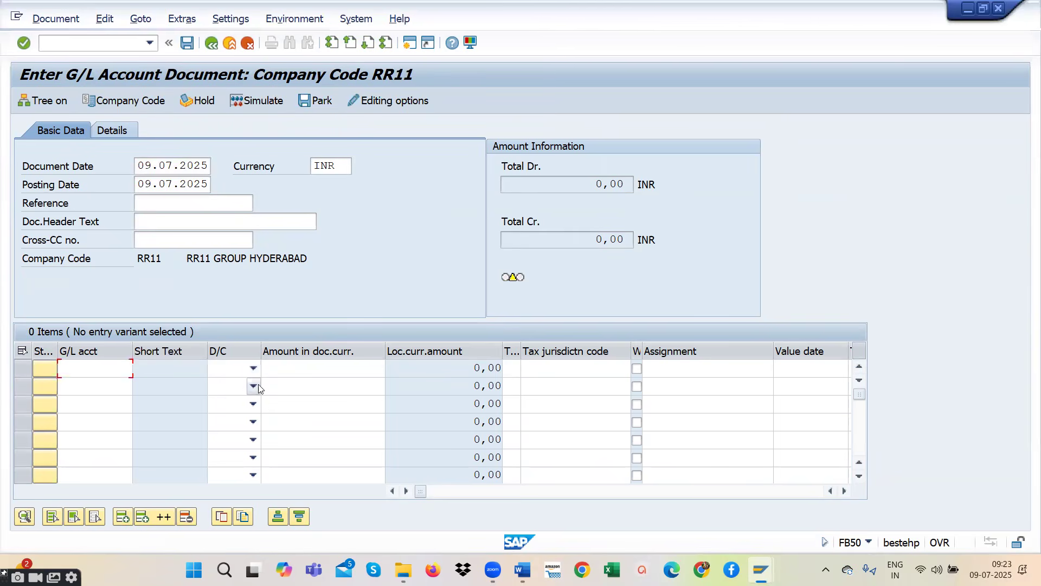
{"action": "left_click", "coordinate": [254, 368]}
{"action": "left_click", "coordinate": [226, 401]}
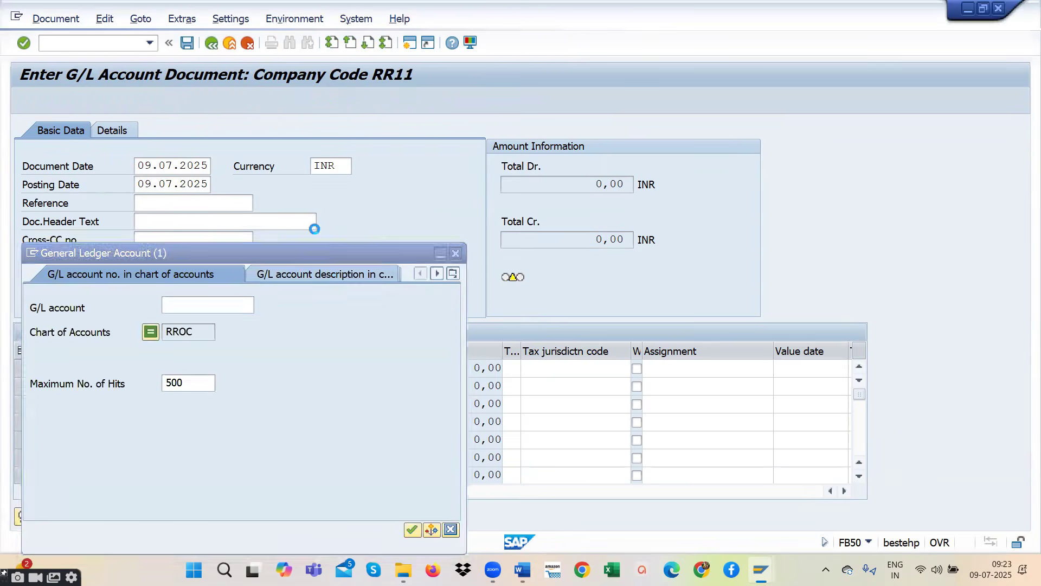
- Add salary account 400301 from the chart of accounts as the second line item and mark it as Debit
{"action": "left_click", "coordinate": [513, 374]}
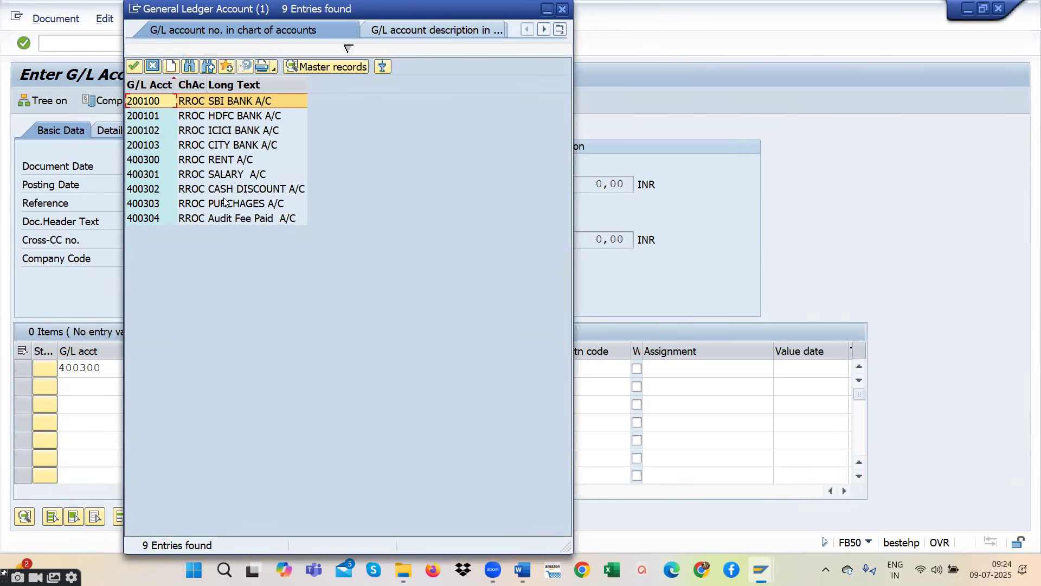
{"action": "left_click", "coordinate": [226, 176]}
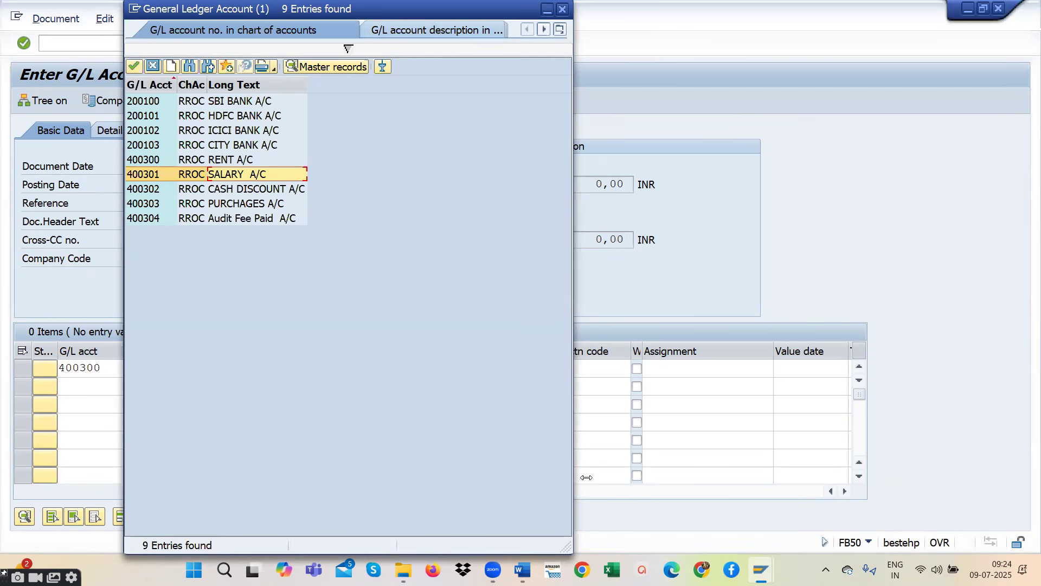
{"action": "left_click", "coordinate": [135, 67]}
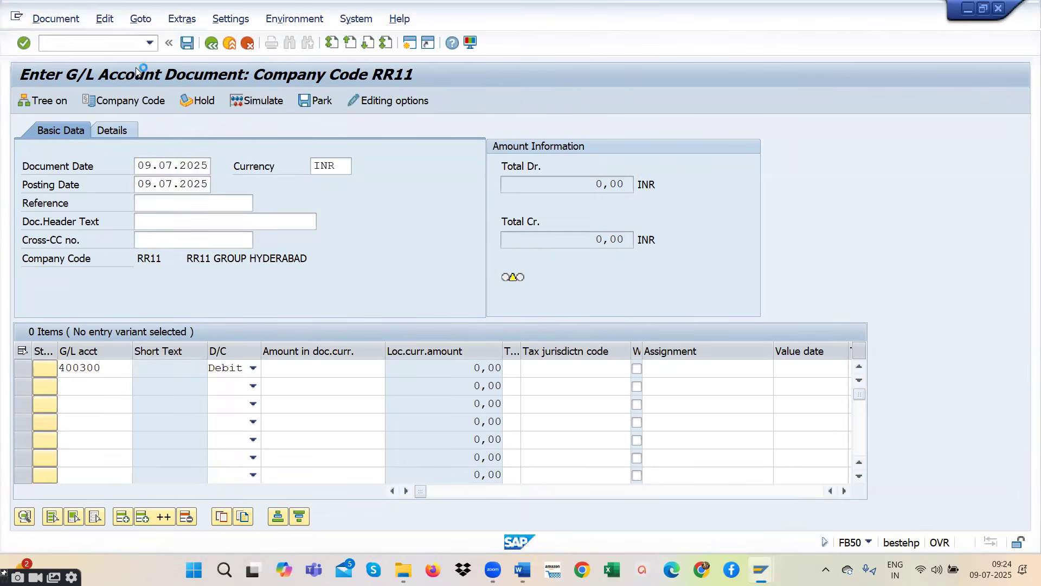
{"action": "left_click", "coordinate": [252, 386]}
- Add audit fee account 400304 from the chart of accounts as the third line item and mark it as Debit
{"action": "left_click", "coordinate": [103, 405]}
{"action": "left_click", "coordinate": [138, 405]}
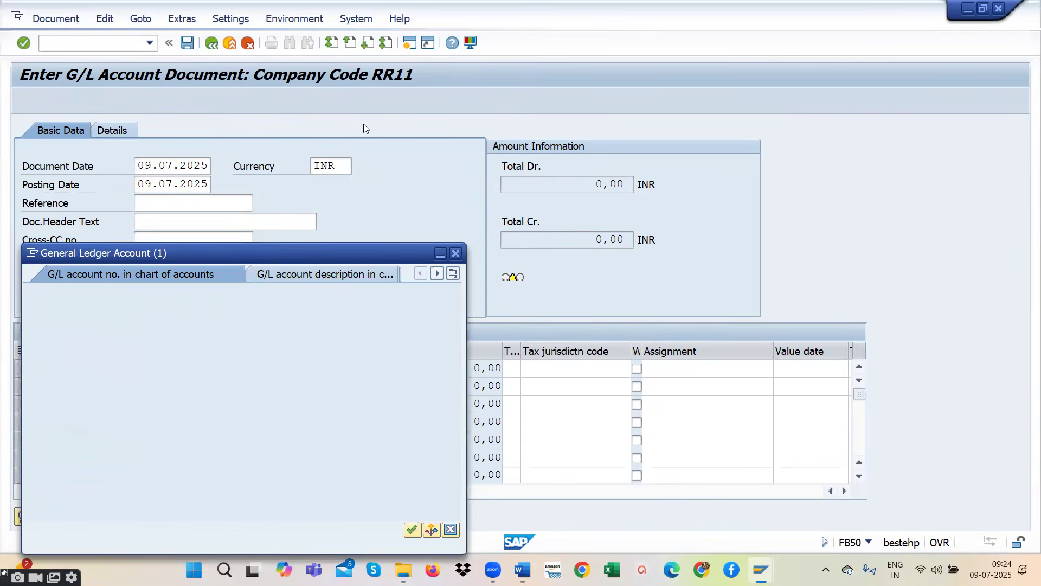
{"action": "left_click", "coordinate": [500, 407]}
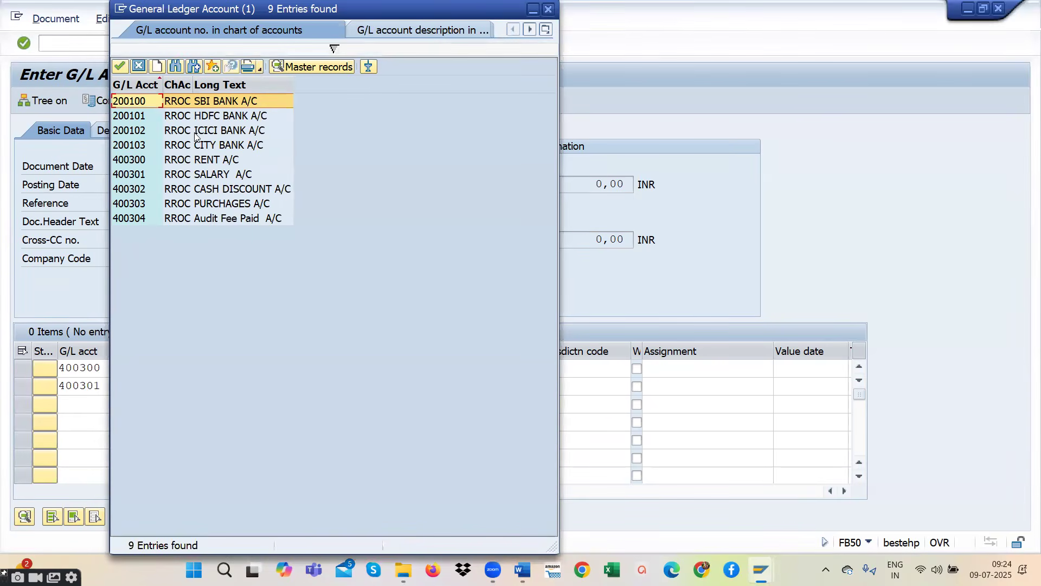
{"action": "double_click", "coordinate": [220, 219]}
{"action": "left_click", "coordinate": [253, 404]}
{"action": "left_click", "coordinate": [220, 434]}
- Add SBI bank account 200100 from the chart of accounts as the fourth line item
{"action": "left_click", "coordinate": [130, 422]}
{"action": "key", "text": "F4"}
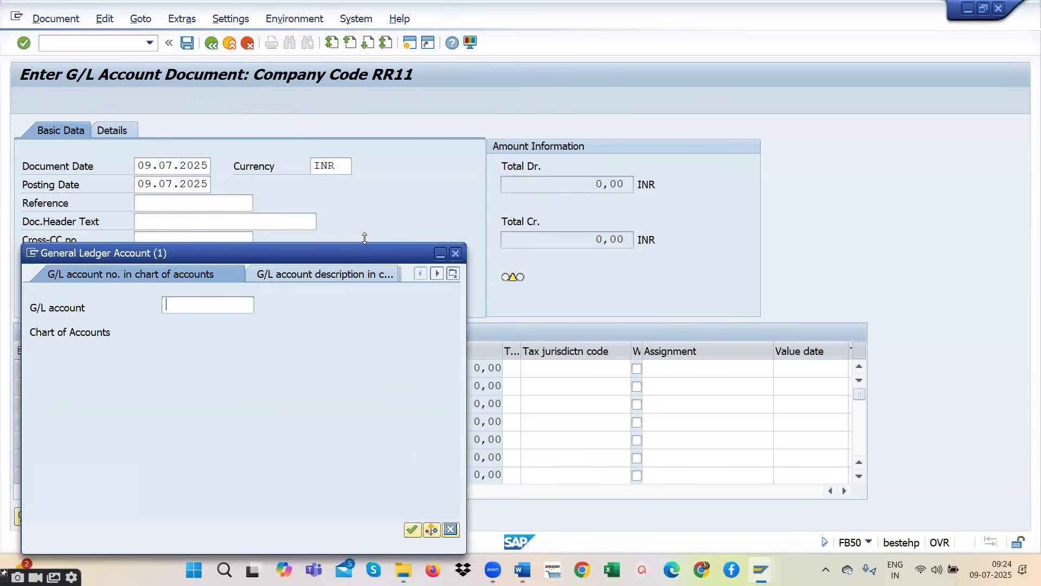
{"action": "key", "text": "Return"}
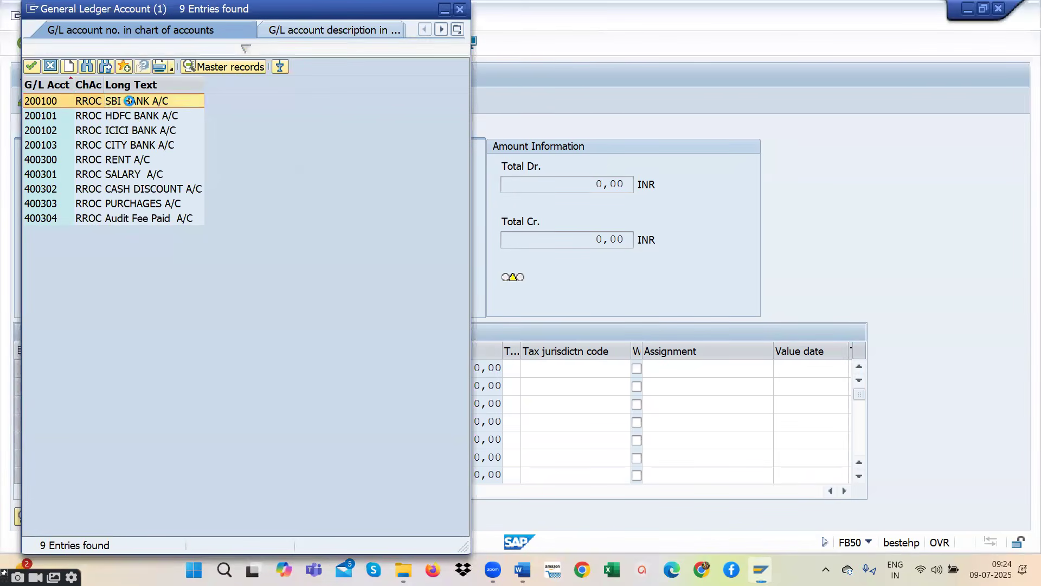
{"action": "double_click", "coordinate": [130, 102]}
- Fill in the rent line with amount 20000, text TEST and business area RR11
{"action": "left_click", "coordinate": [281, 372]}
{"action": "type", "text": "20000"}
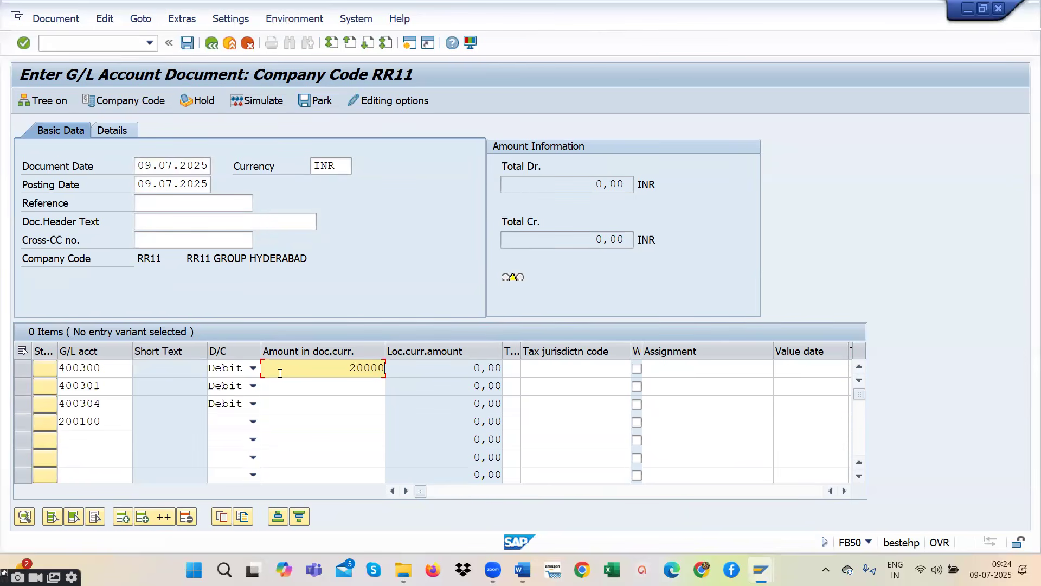
{"action": "key", "text": "Tab"}
{"action": "key", "text": "Tab"}
{"action": "key", "text": "Tab"}
{"action": "key", "text": "Tab"}
{"action": "key", "text": "Tab"}
{"action": "key", "text": "Tab"}
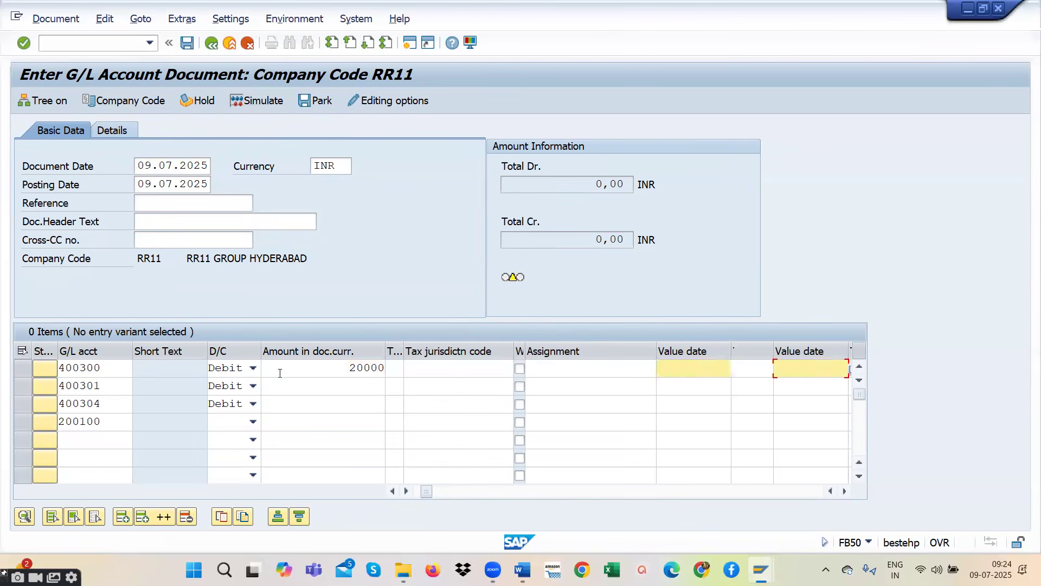
{"action": "type", "text": "T"}
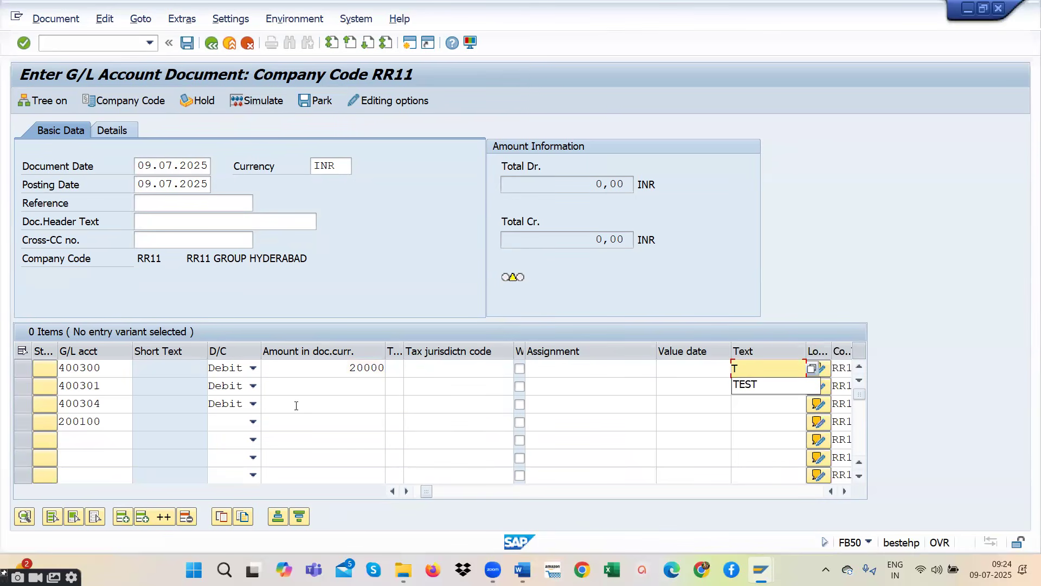
{"action": "left_click", "coordinate": [756, 386]}
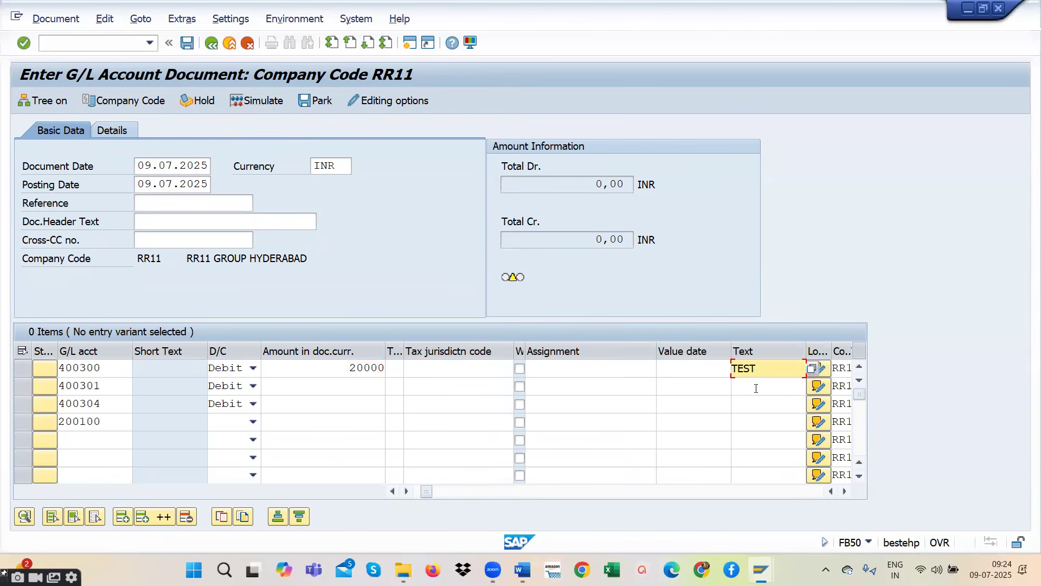
{"action": "key", "text": "Tab"}
{"action": "key", "text": "Tab"}
{"action": "key", "text": "Tab"}
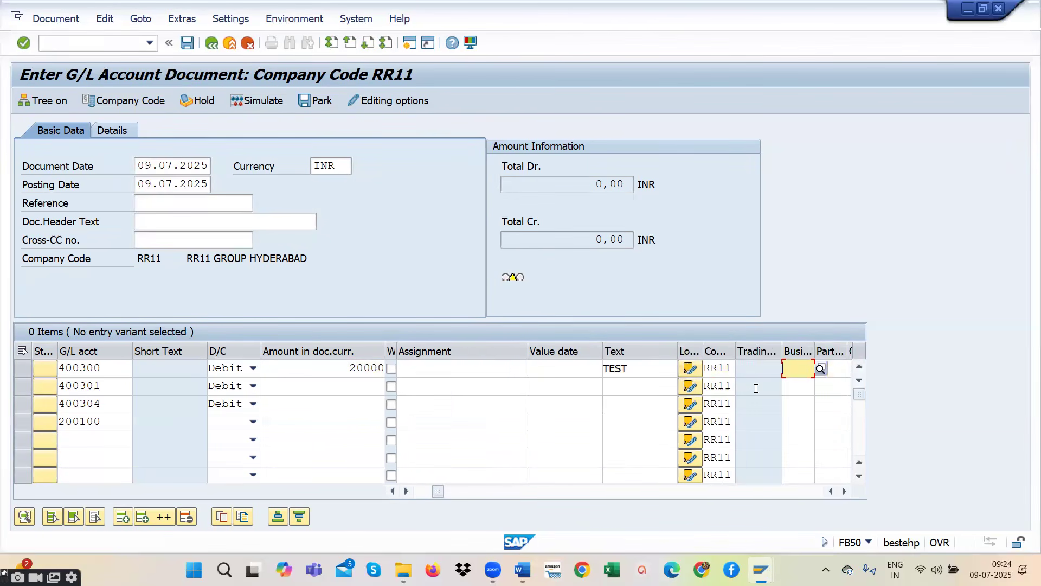
{"action": "type", "text": "RR11"}
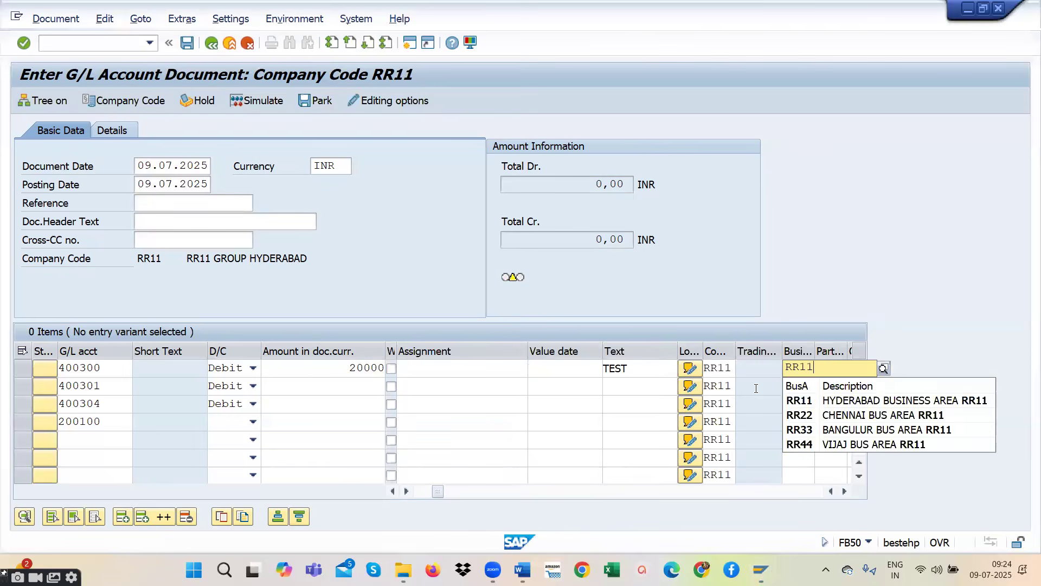
{"action": "left_click", "coordinate": [819, 402]}
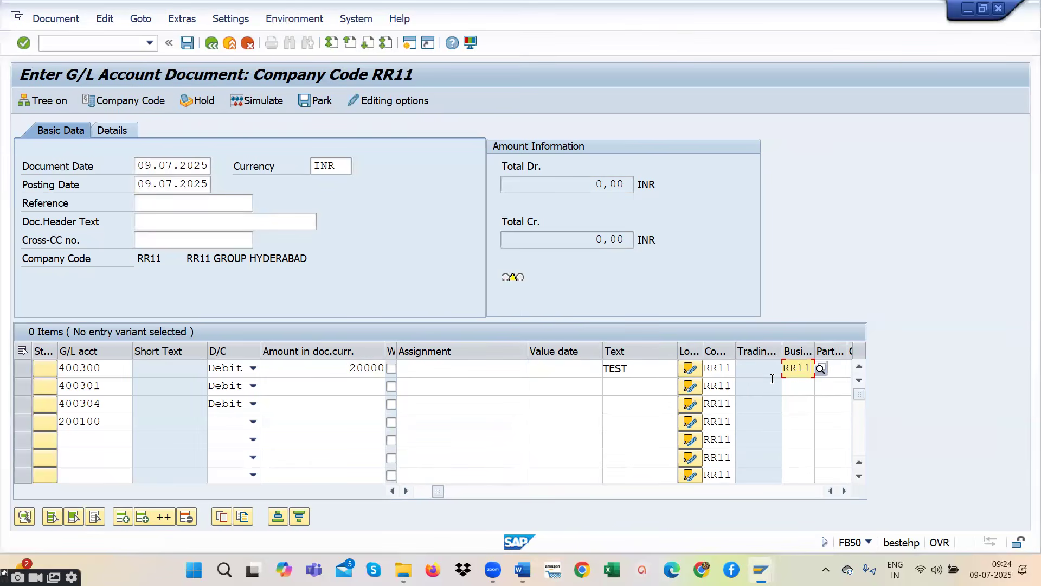
- Fill in the salary line with amount 20000, text TEST and business area RR11
{"action": "left_click", "coordinate": [329, 390]}
{"action": "type", "text": "20000"}
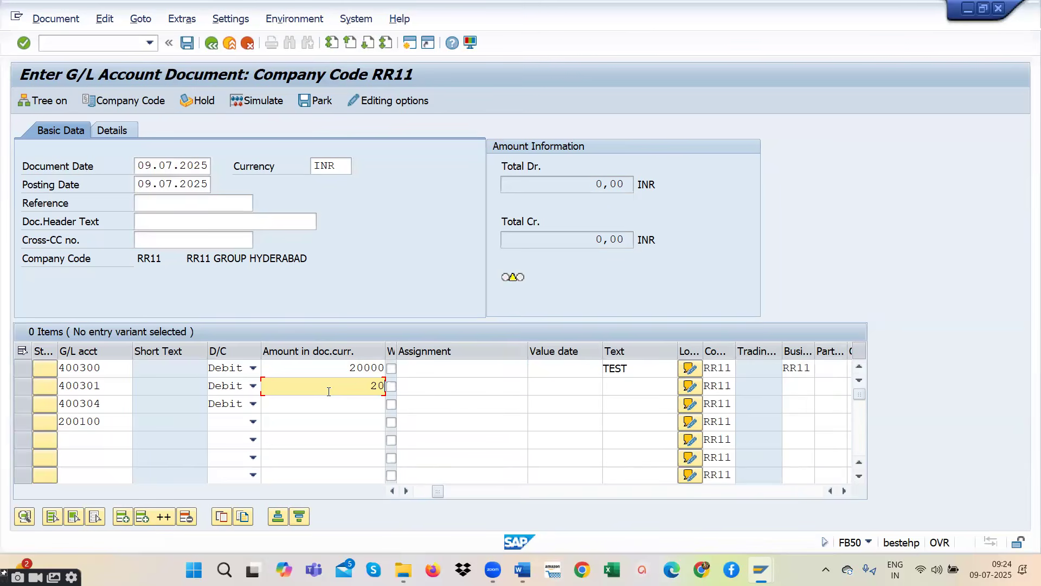
{"action": "key", "text": "Tab"}
{"action": "key", "text": "Tab"}
{"action": "key", "text": "Tab"}
{"action": "key", "text": "Tab"}
{"action": "key", "text": "Tab"}
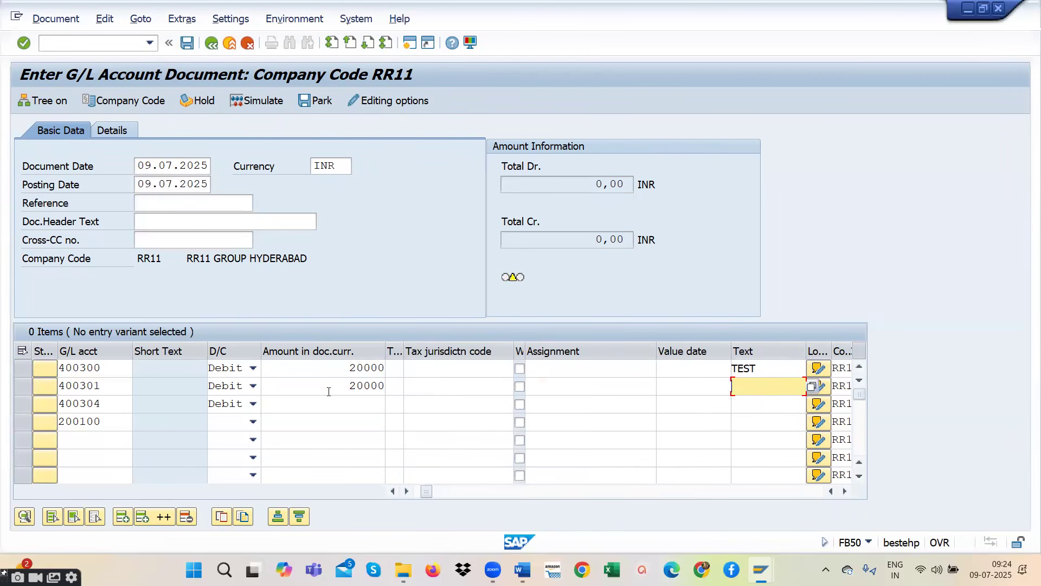
{"action": "type", "text": "TEST"}
{"action": "key", "text": "Tab"}
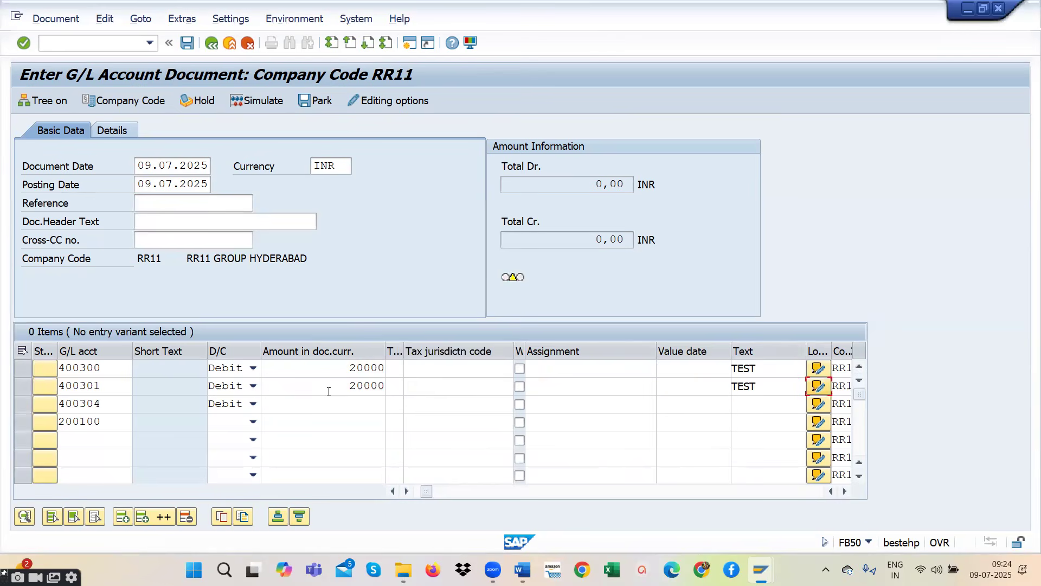
{"action": "type", "text": "RR11"}
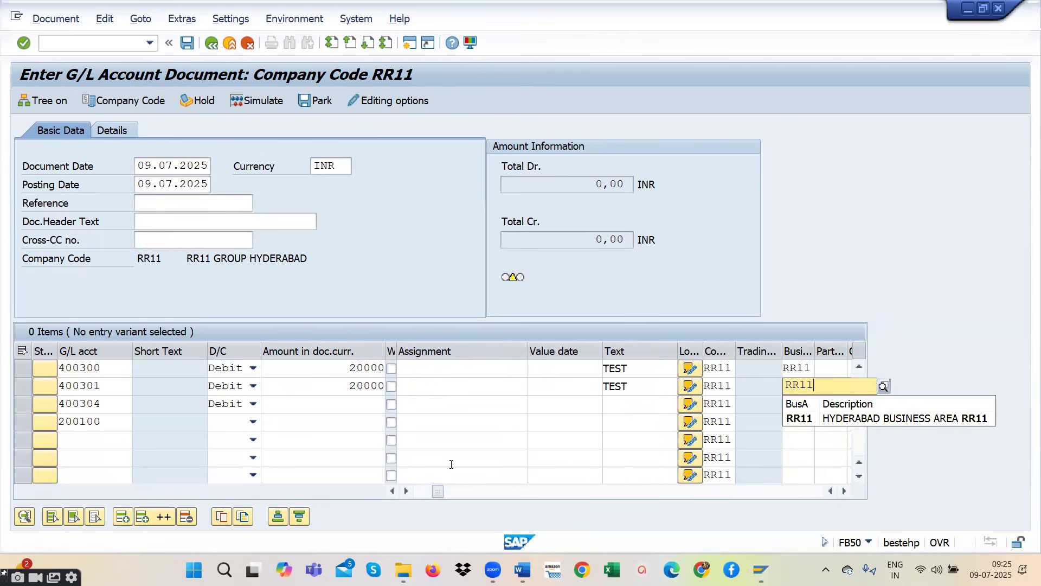
{"action": "left_click", "coordinate": [822, 419]}
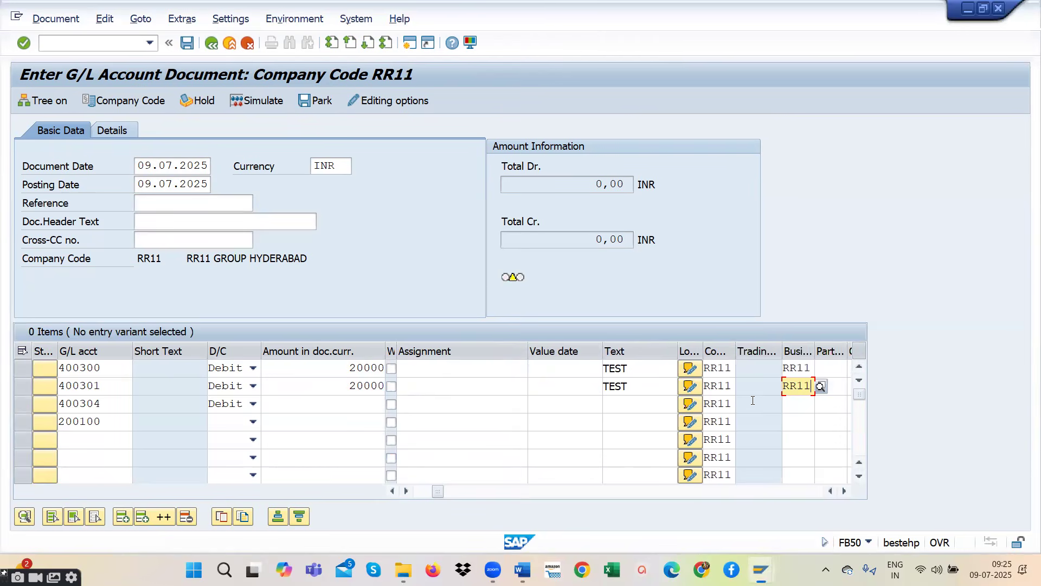
- Fill in the audit fee line with amount 20000, text TEST and business area RR11
{"action": "left_click", "coordinate": [338, 408]}
{"action": "type", "text": "20000"}
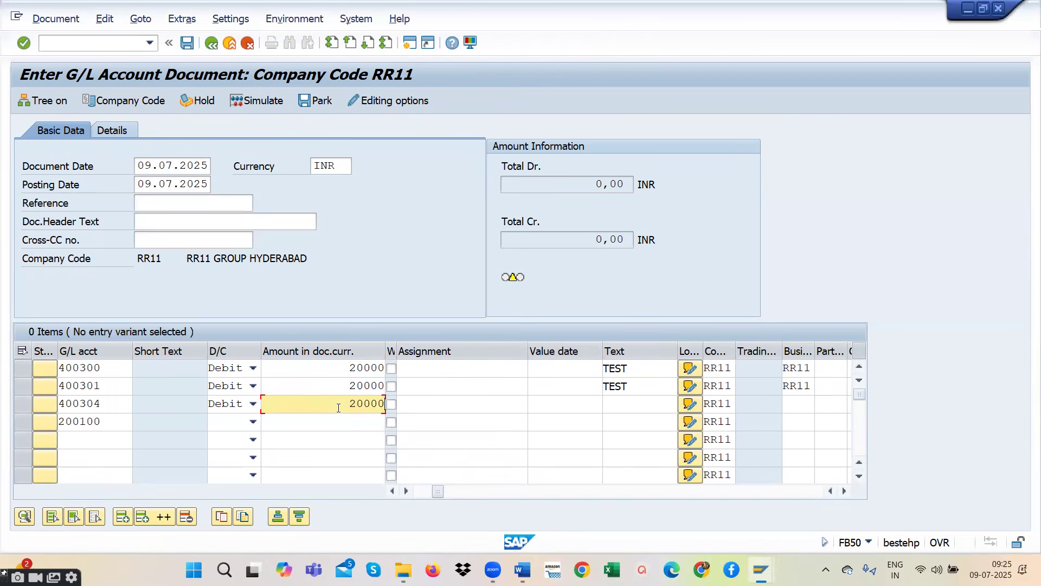
{"action": "key", "text": "Tab"}
{"action": "key", "text": "Tab"}
{"action": "key", "text": "Tab"}
{"action": "key", "text": "Tab"}
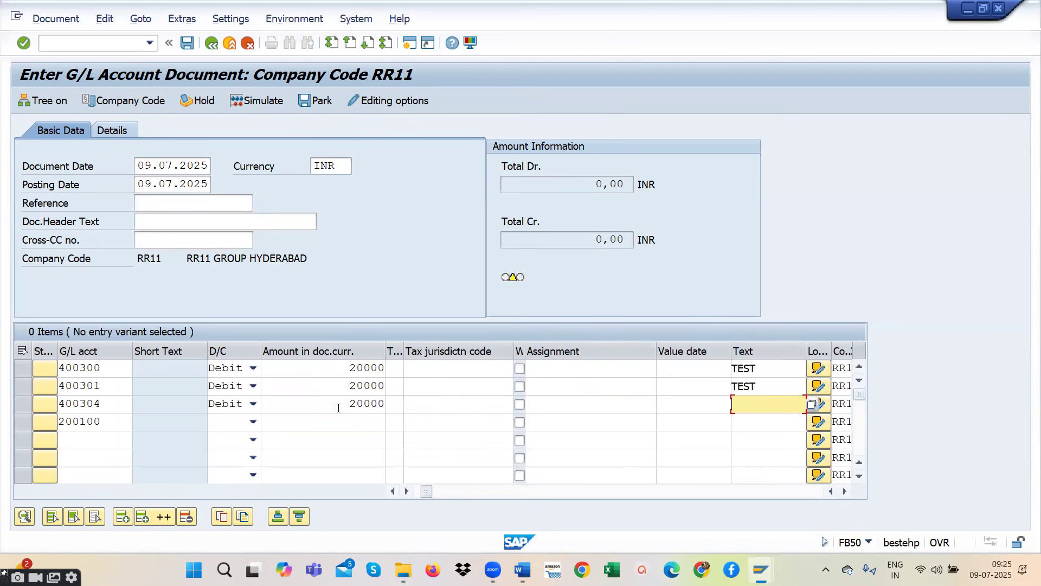
{"action": "type", "text": "TE"}
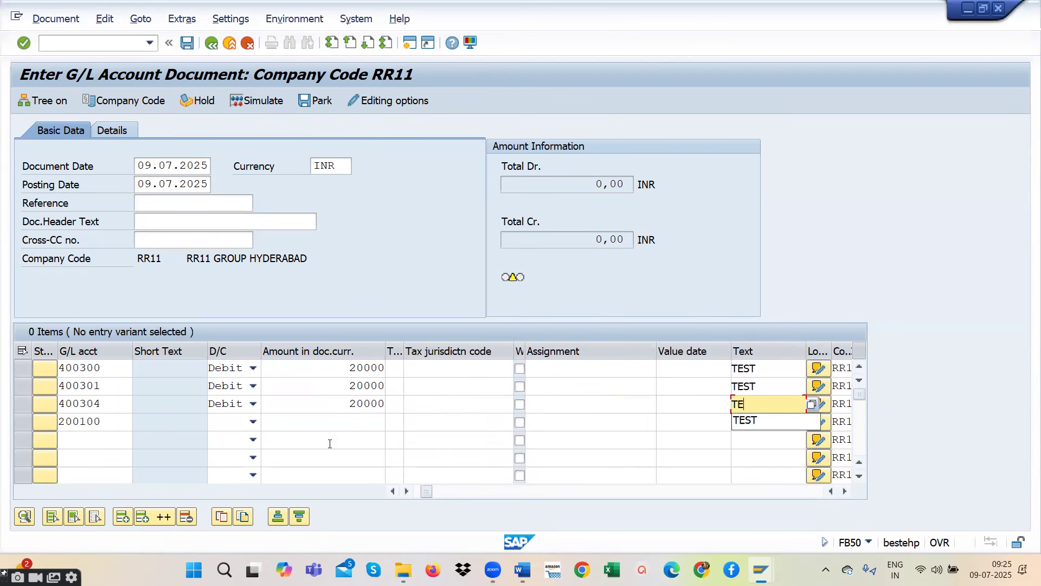
{"action": "left_click", "coordinate": [757, 422]}
{"action": "key", "text": "Tab"}
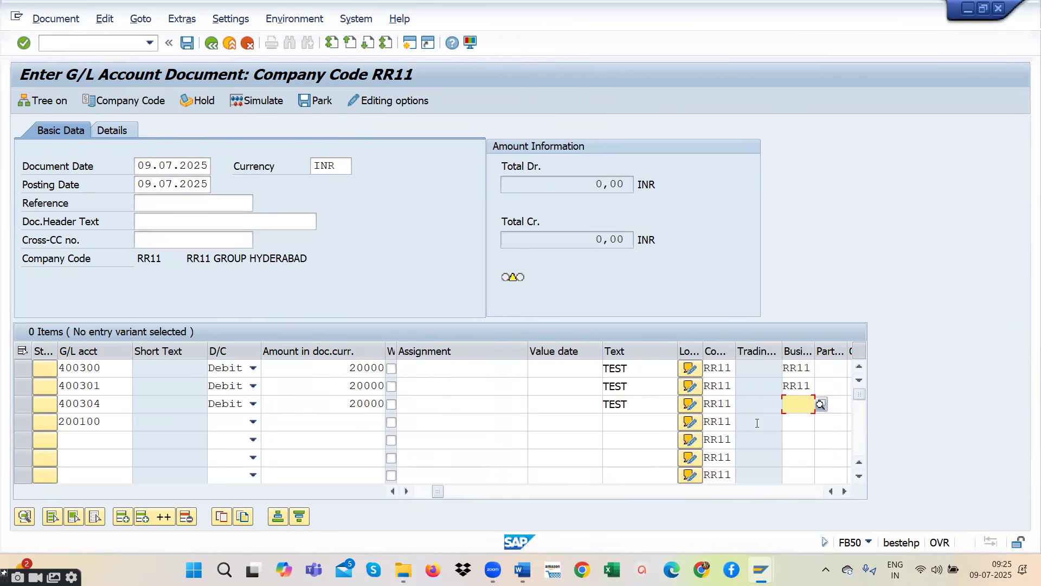
{"action": "type", "text": "RR11"}
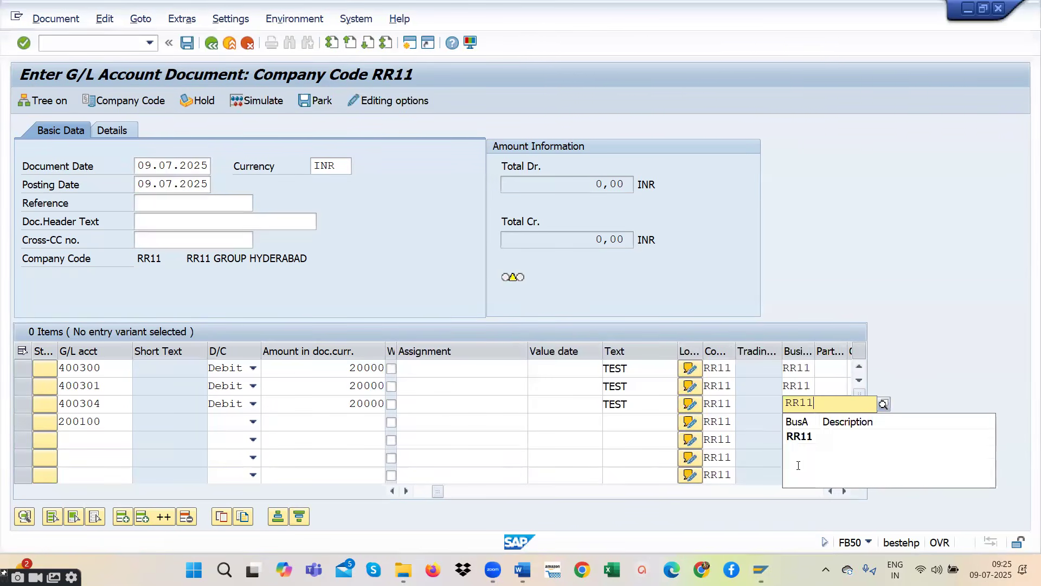
{"action": "left_click", "coordinate": [824, 437]}
- Mark the SBI bank line as Credit and set its amount to 60000
{"action": "left_click", "coordinate": [613, 423]}
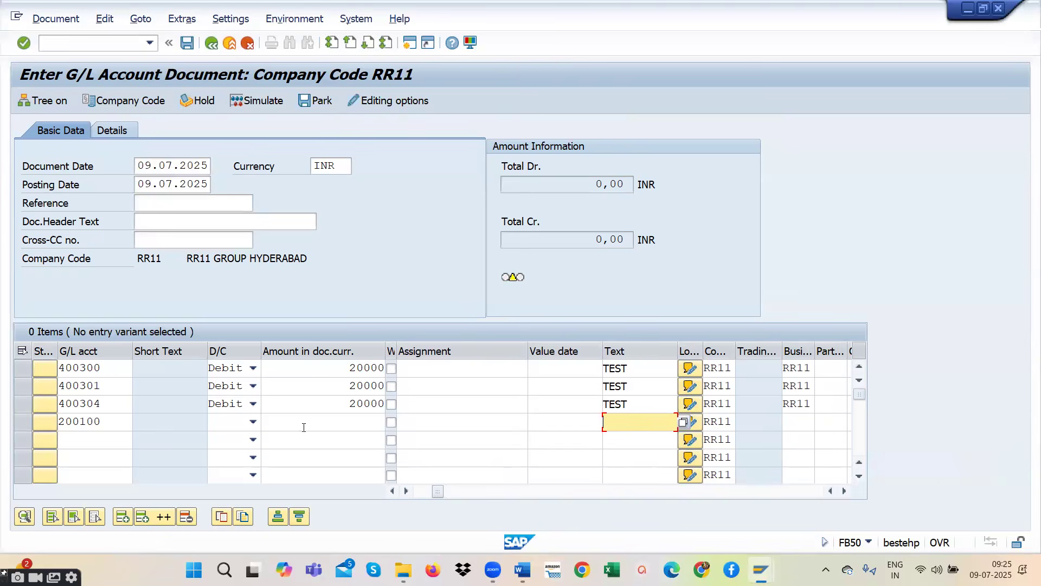
{"action": "left_click", "coordinate": [252, 426]}
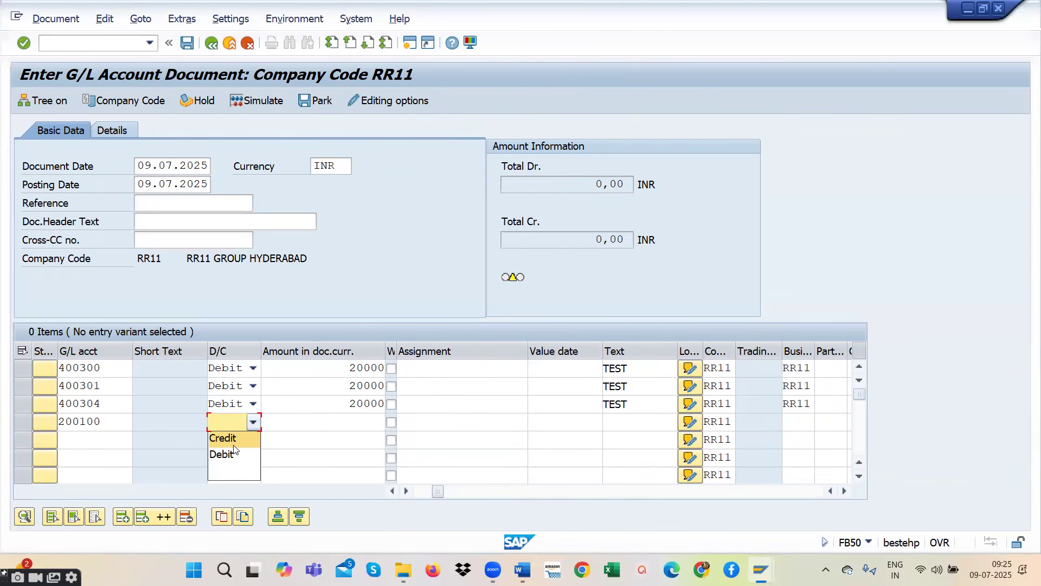
{"action": "left_click", "coordinate": [242, 444]}
{"action": "left_click", "coordinate": [336, 423]}
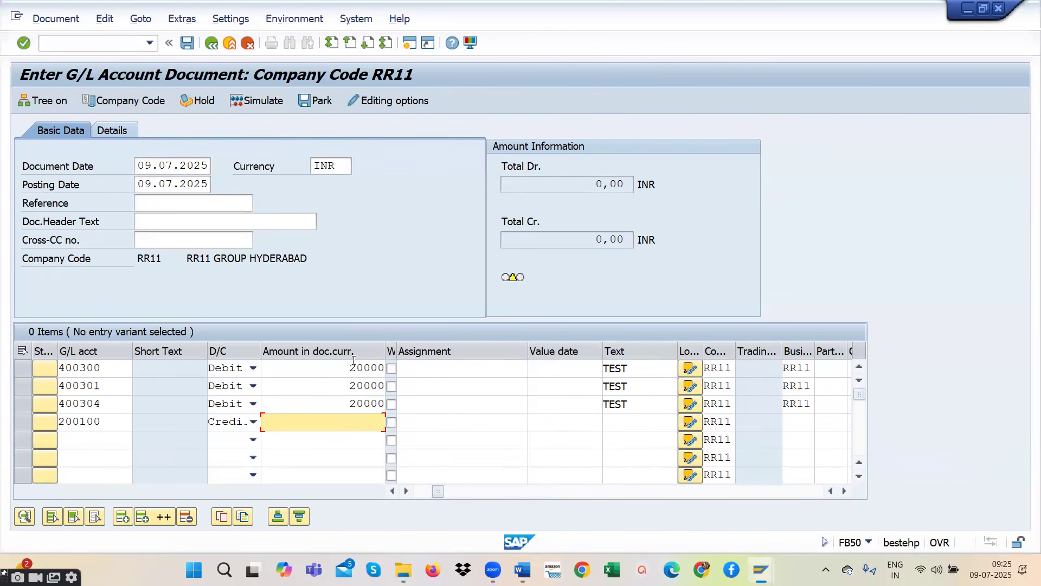
{"action": "left_click_drag", "start_coordinate": [348, 368], "coordinate": [378, 406]}
{"action": "left_click", "coordinate": [351, 423]}
{"action": "type", "text": "60000"}
- Give the SBI bank line the text TEST and business area RR11, and validate the entered line items
{"action": "left_click", "coordinate": [622, 423]}
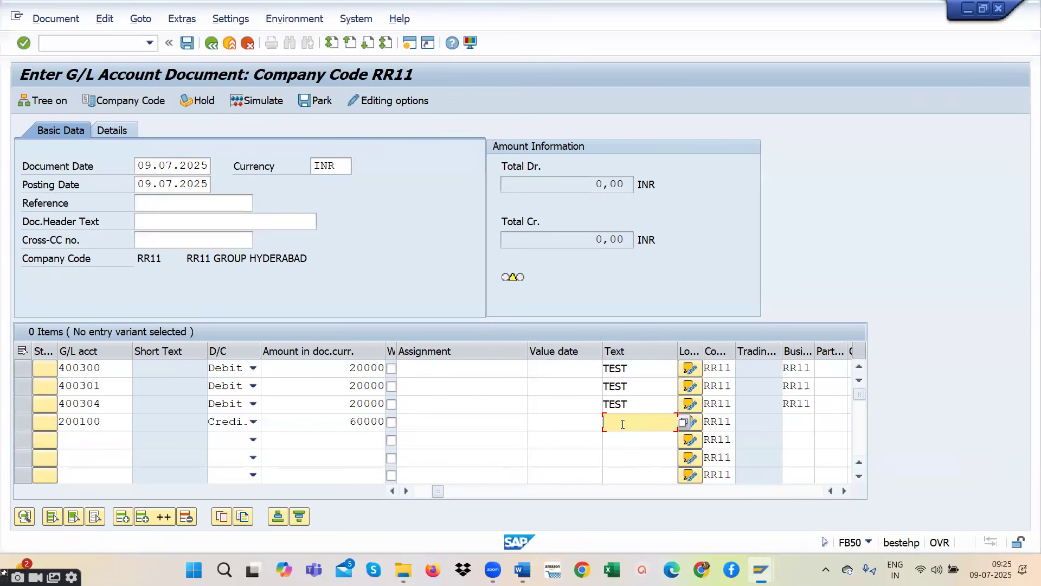
{"action": "type", "text": "T"}
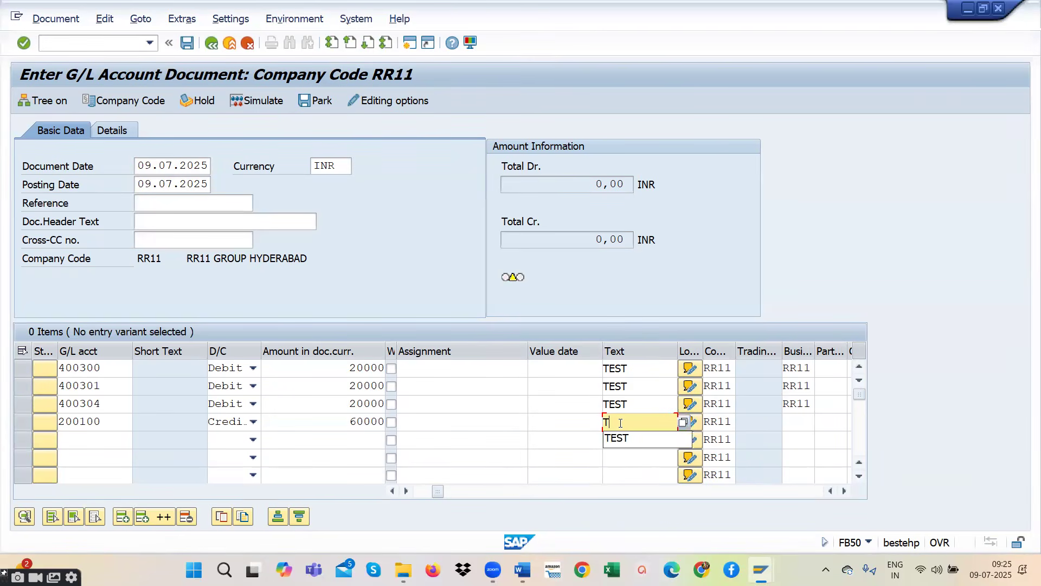
{"action": "left_click", "coordinate": [650, 434]}
{"action": "left_click", "coordinate": [793, 423]}
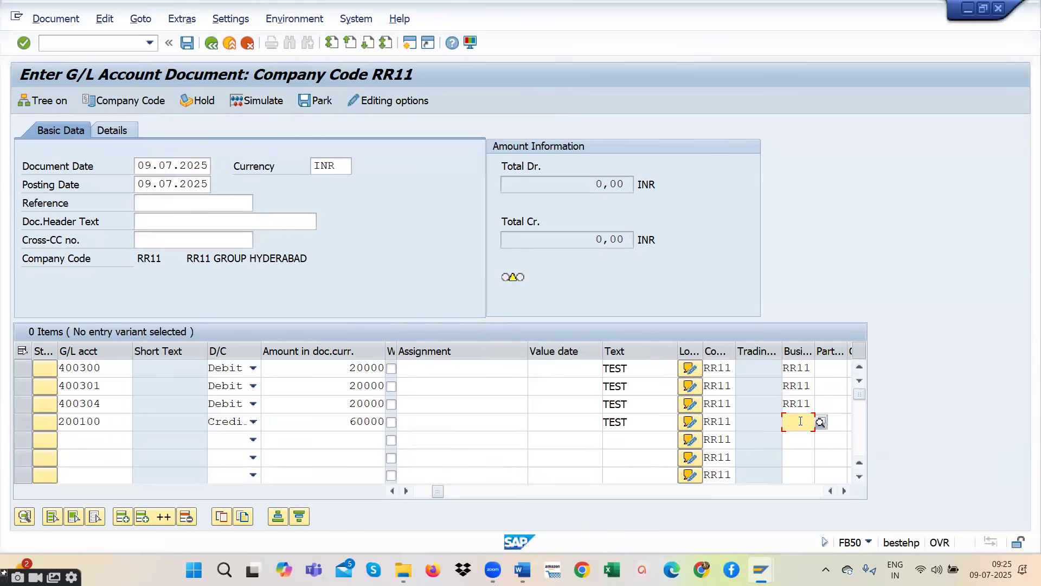
{"action": "type", "text": "RR"}
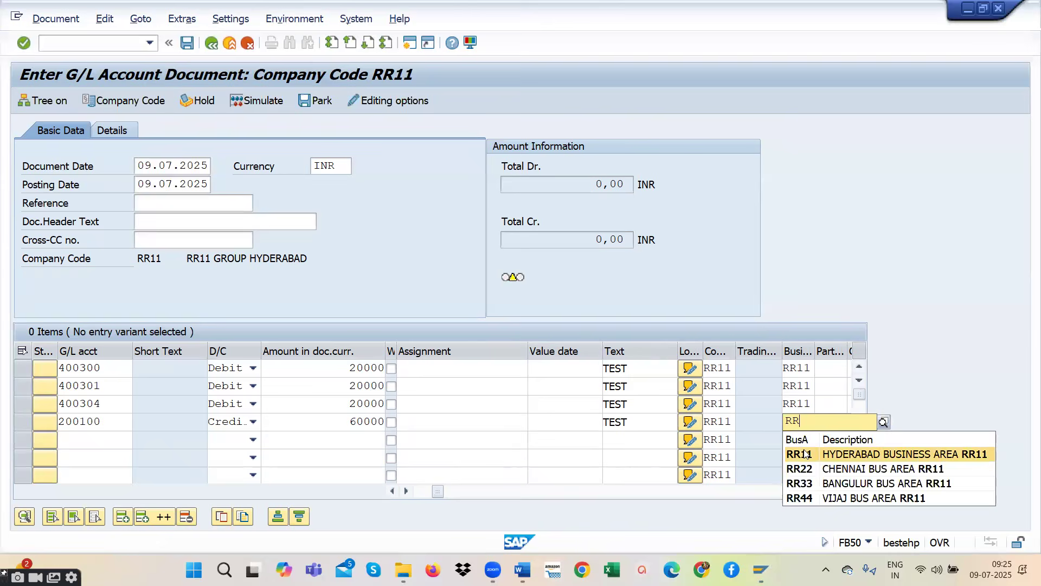
{"action": "left_click", "coordinate": [807, 455]}
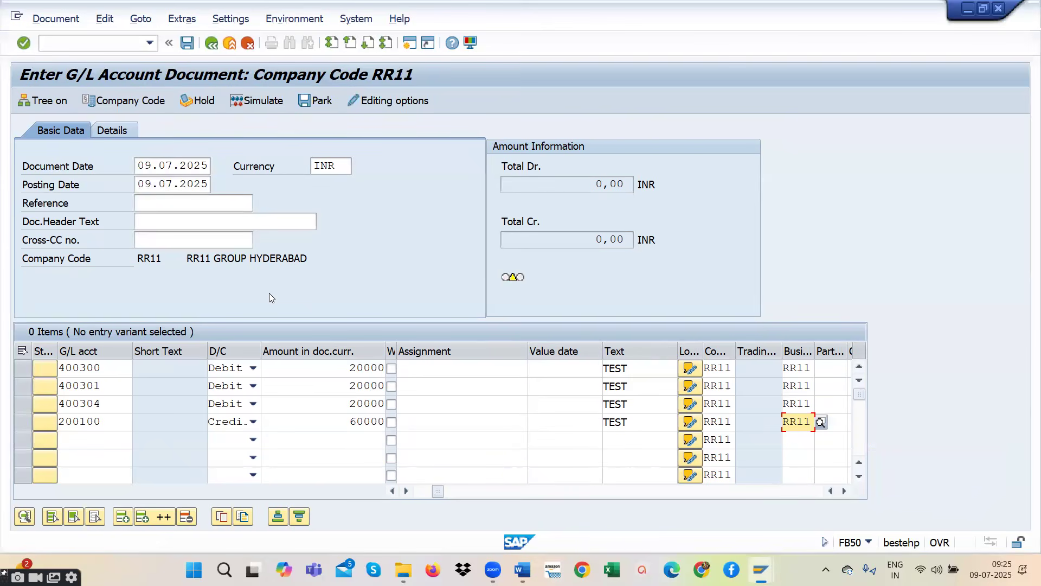
{"action": "key", "text": "Return"}
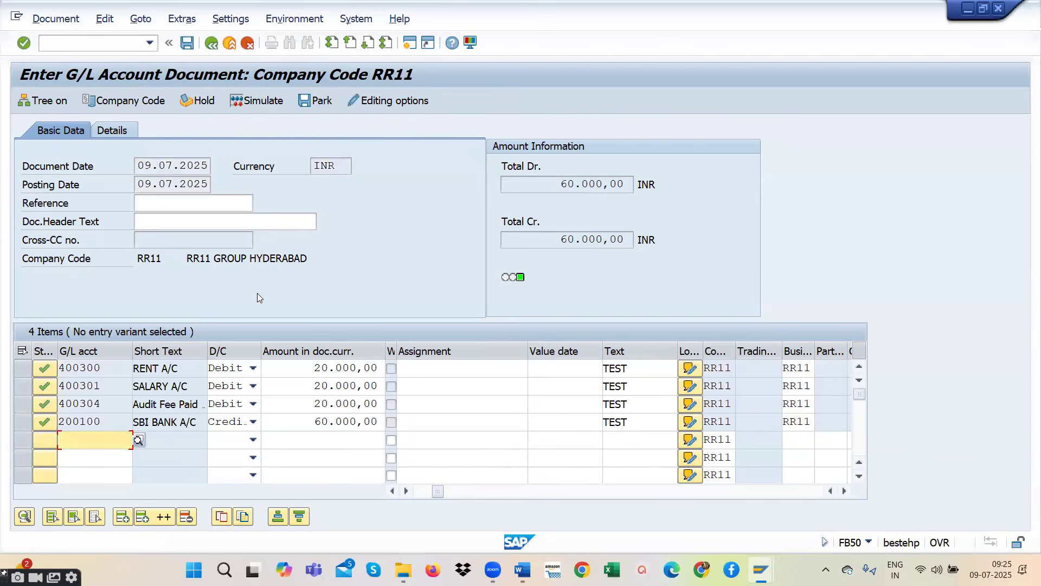
- Compare the debit and credit totals, then simulate the journal and post it
{"action": "left_click_drag", "start_coordinate": [559, 183], "coordinate": [649, 182]}
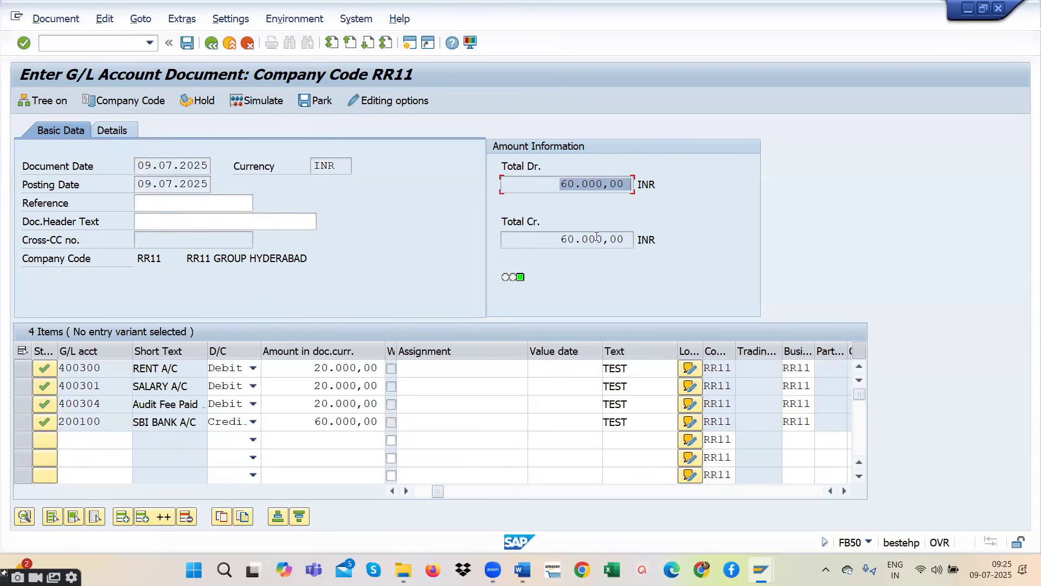
{"action": "left_click_drag", "start_coordinate": [564, 240], "coordinate": [636, 239]}
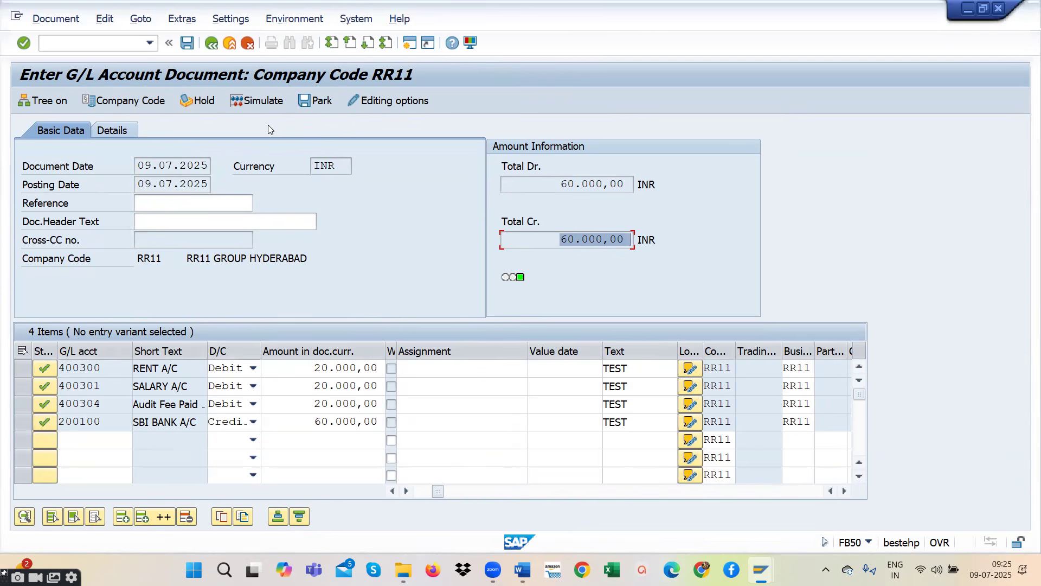
{"action": "left_click", "coordinate": [269, 104]}
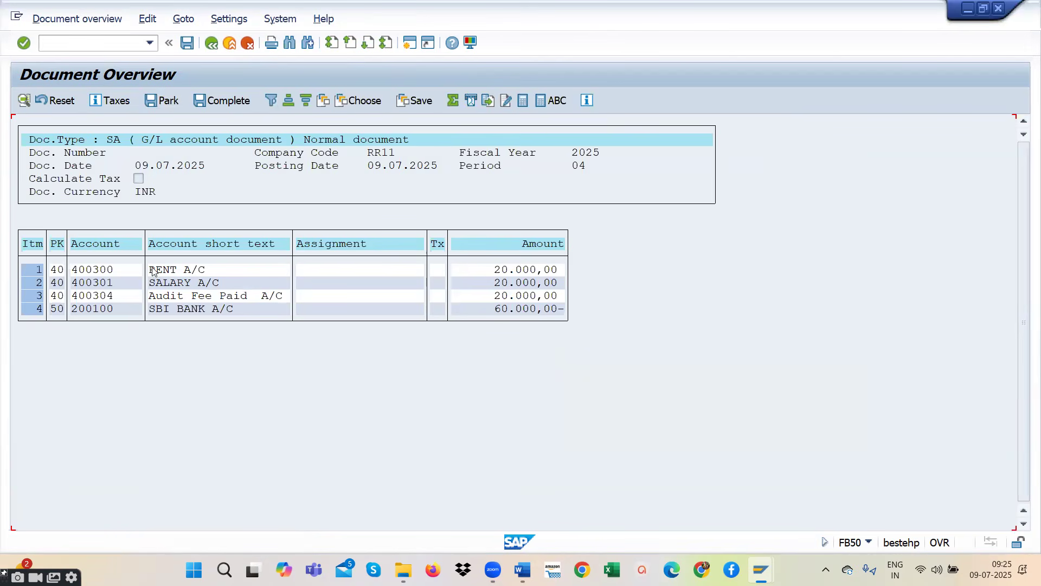
{"action": "left_click", "coordinate": [159, 282]}
{"action": "left_click", "coordinate": [187, 42]}
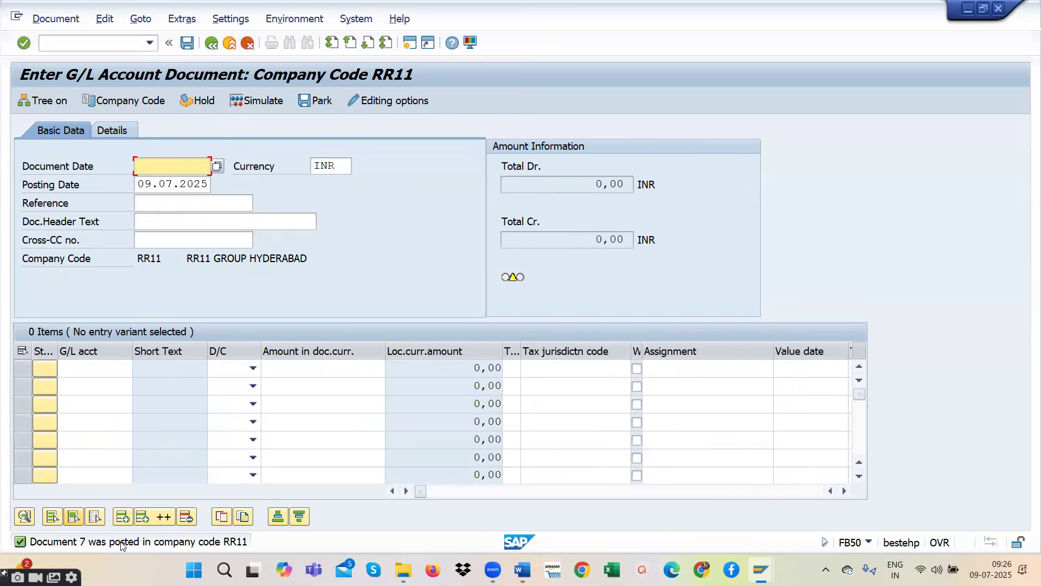
- Display the just-posted document in its data entry view and check its document number
{"action": "left_click", "coordinate": [56, 18]}
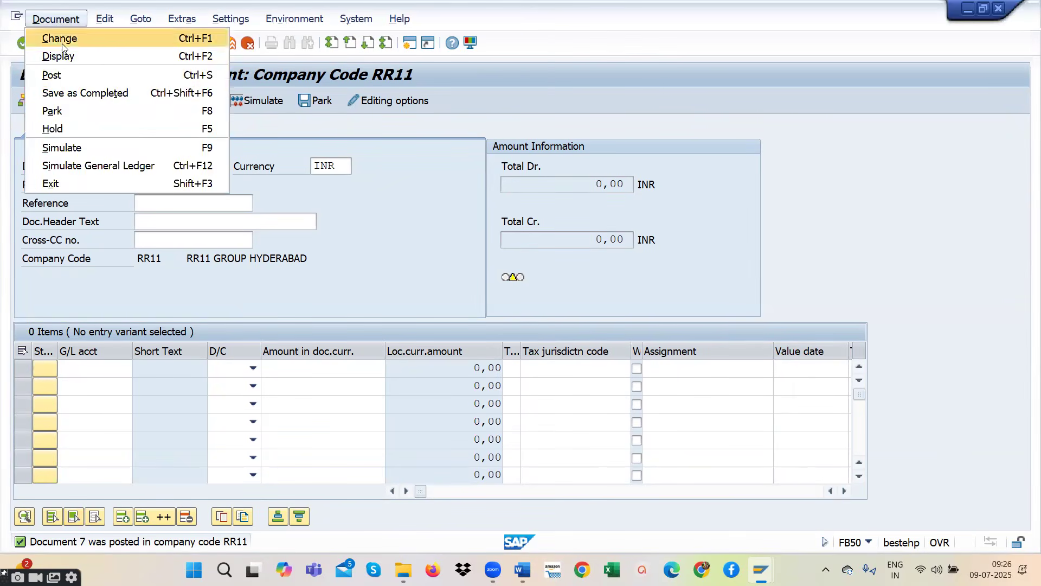
{"action": "left_click", "coordinate": [73, 54]}
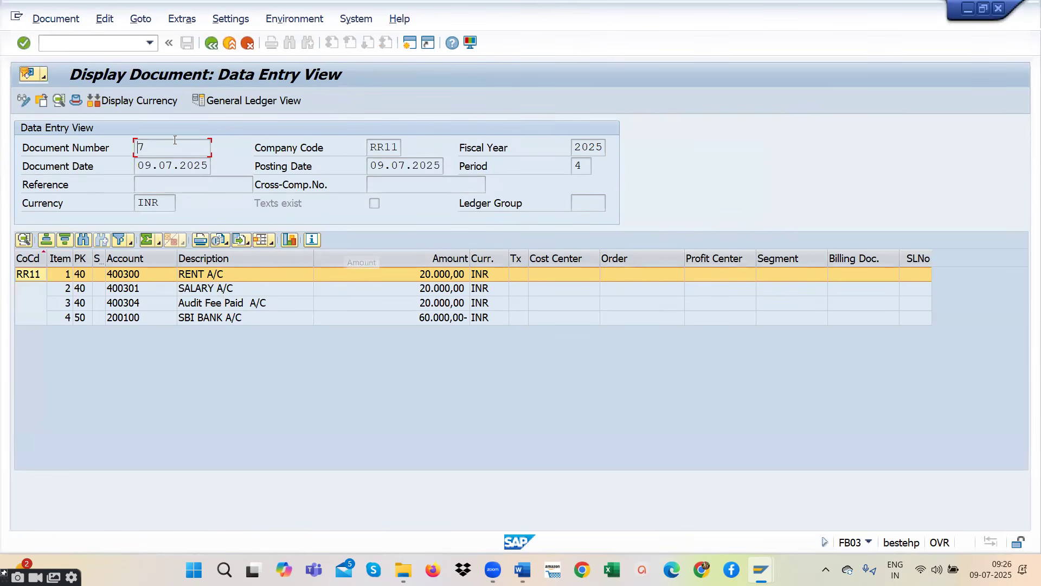
{"action": "left_click_drag", "start_coordinate": [153, 148], "coordinate": [132, 143]}
- Try to call the G/L account line item display with the command /FBL3N
{"action": "left_click", "coordinate": [149, 44]}
{"action": "left_click", "coordinate": [97, 45]}
{"action": "type", "text": "/NBL3N"}
{"action": "key", "text": "Return"}
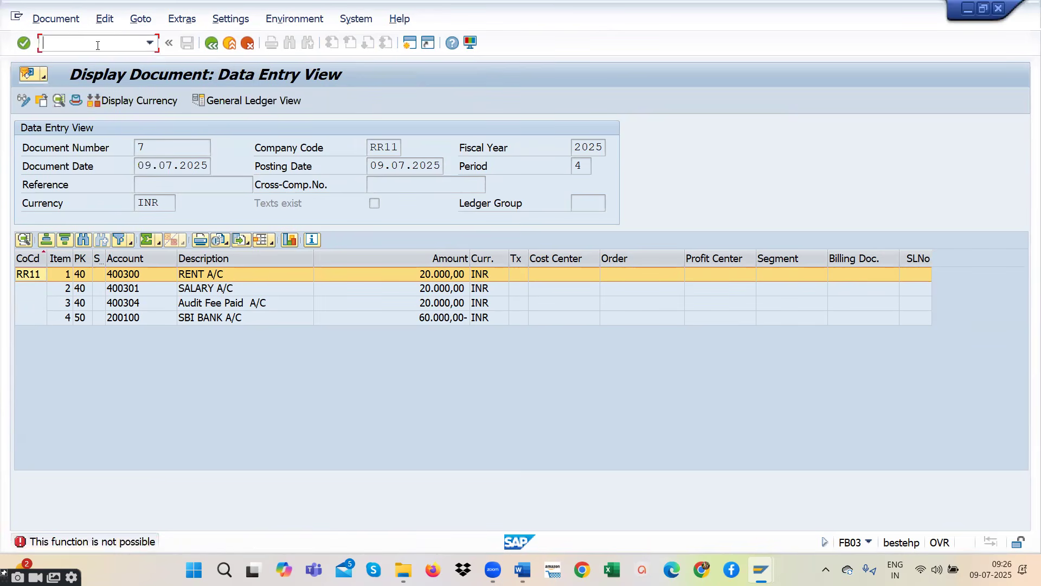
- Open transaction FBL3N with /NFBL3N and view the open line items of audit fee account 400304 in company code RR11
{"action": "type", "text": "/NFBL3N"}
{"action": "key", "text": "Return"}
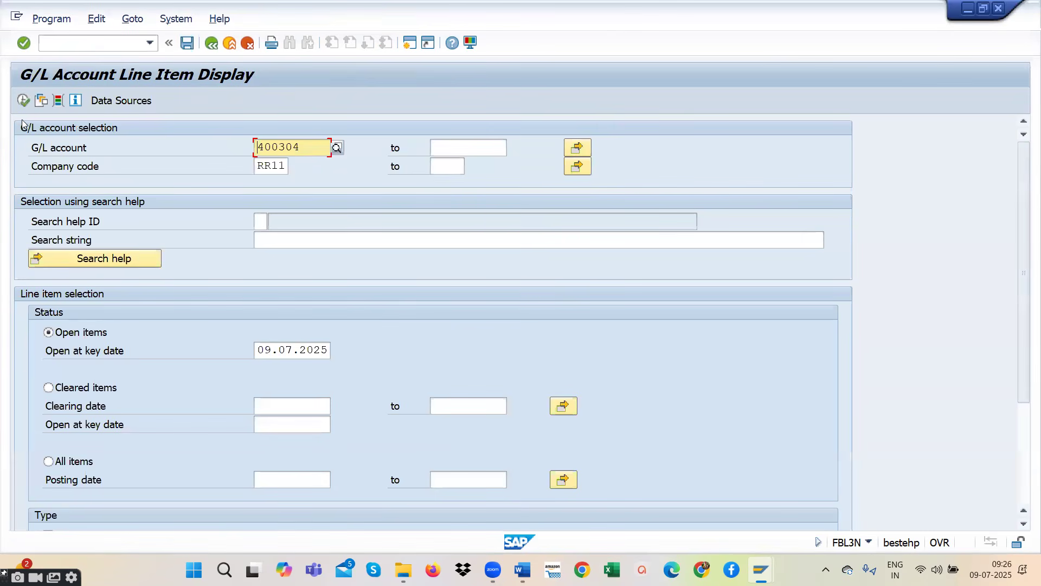
{"action": "left_click", "coordinate": [23, 100]}
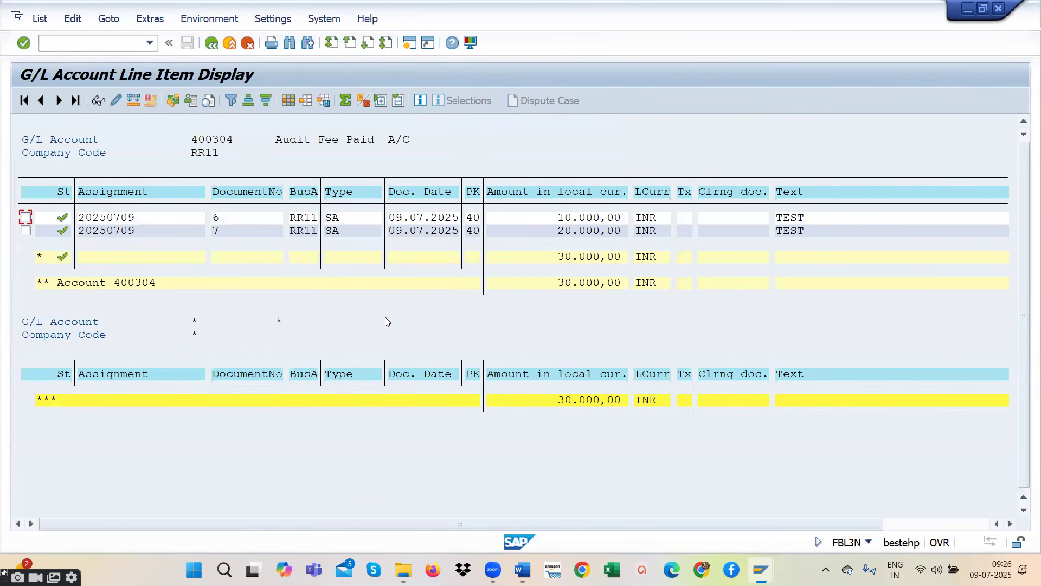
{"action": "left_click", "coordinate": [211, 43]}
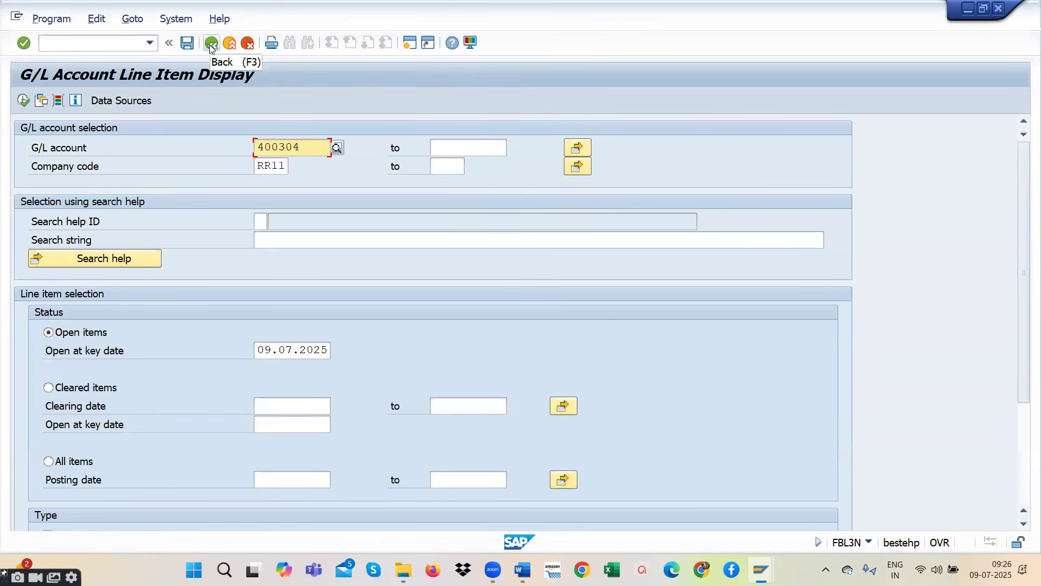
- Go to transaction FB03 with /NFB03 and list all documents of company code RR11 in ledger 0L
{"action": "left_click", "coordinate": [95, 42]}
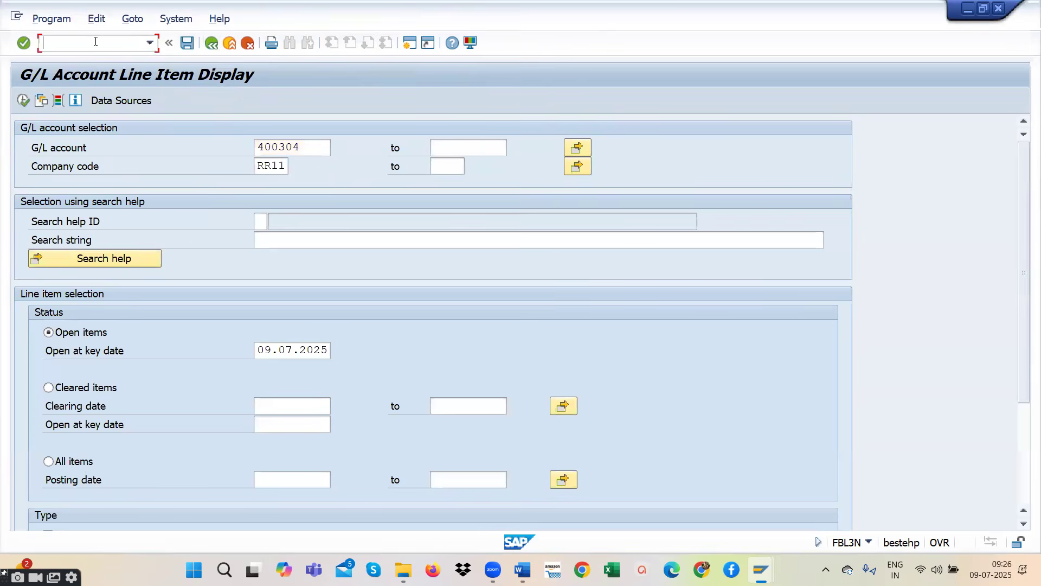
{"action": "left_click", "coordinate": [149, 42]}
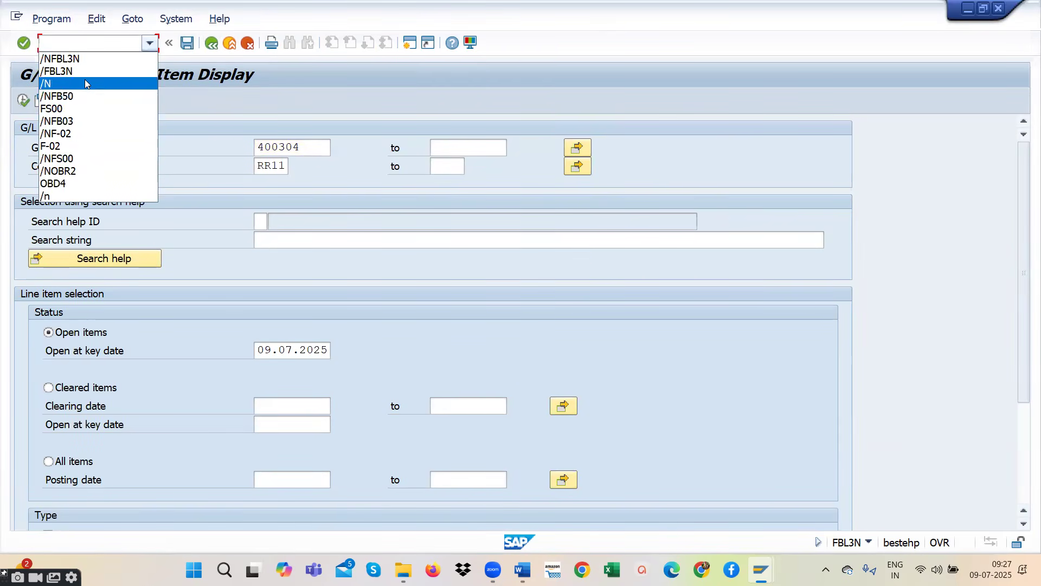
{"action": "left_click", "coordinate": [80, 120]}
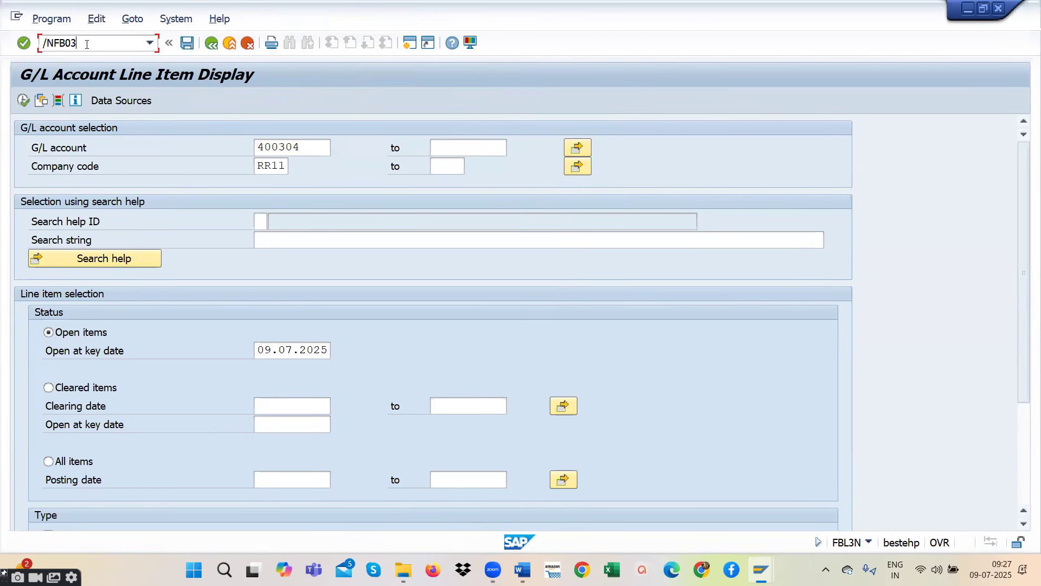
{"action": "key", "text": "Return"}
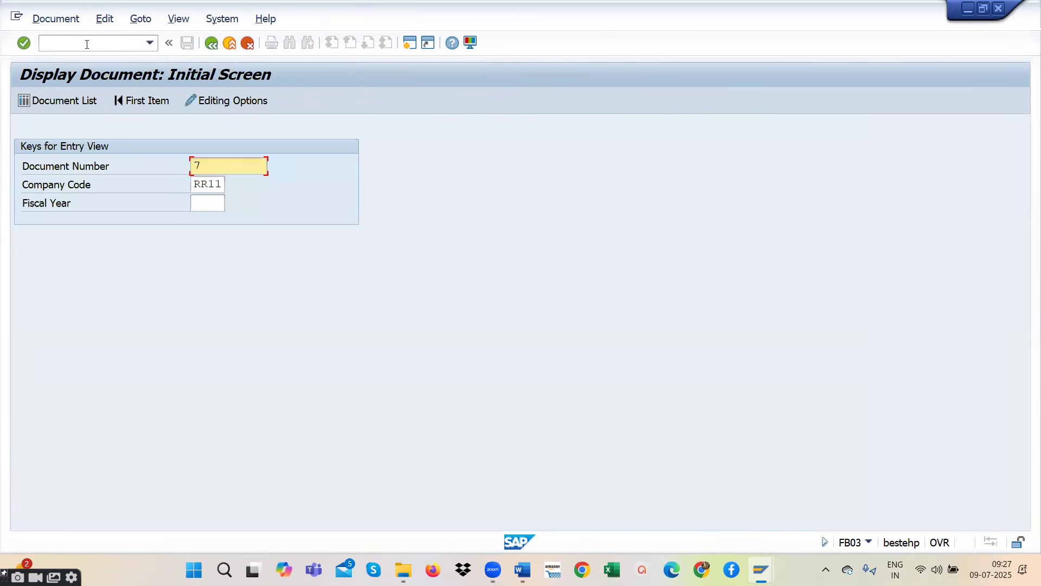
{"action": "left_click", "coordinate": [79, 102]}
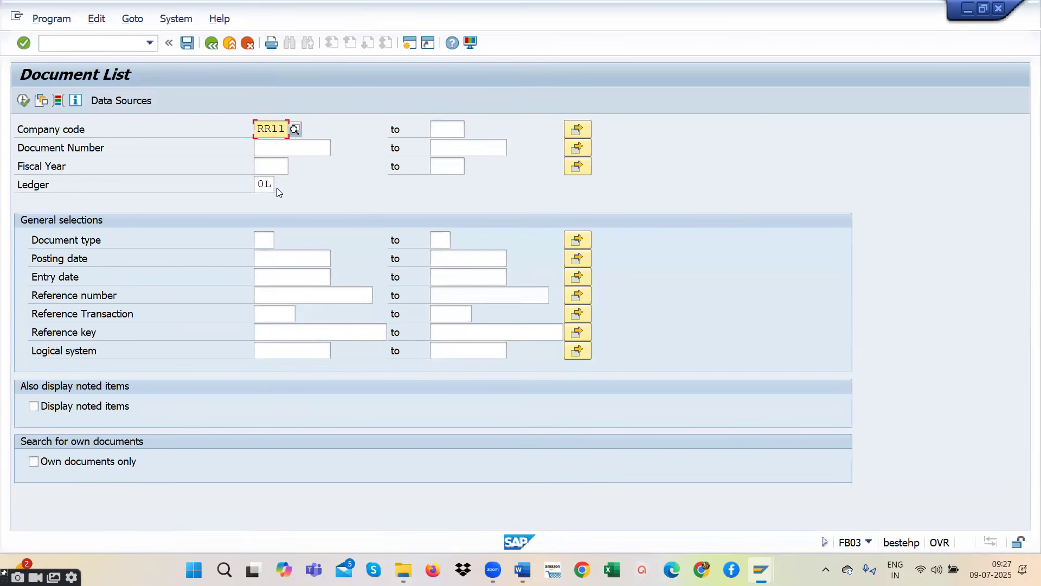
{"action": "left_click", "coordinate": [23, 101]}
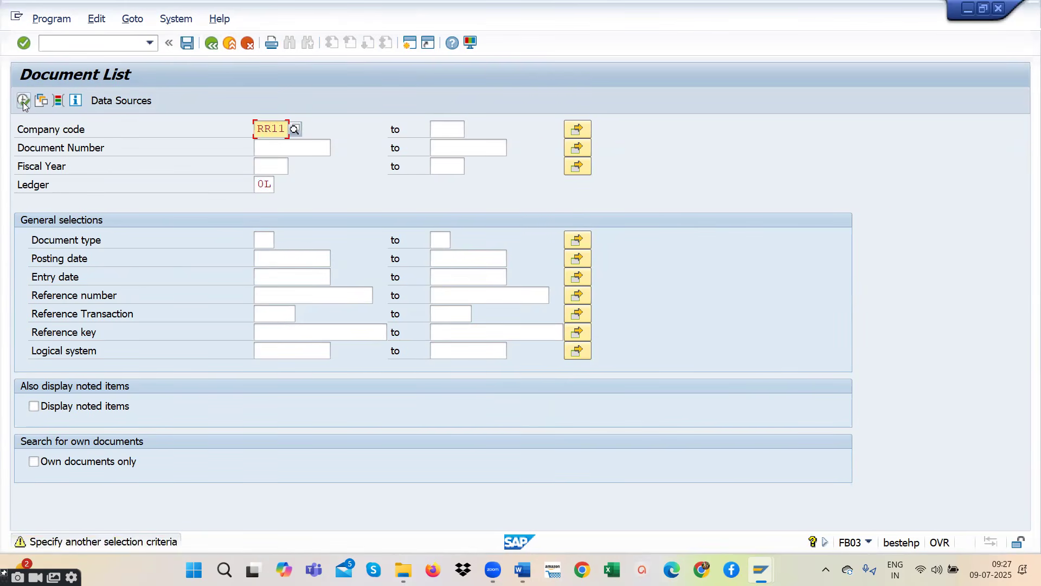
{"action": "left_click", "coordinate": [23, 102]}
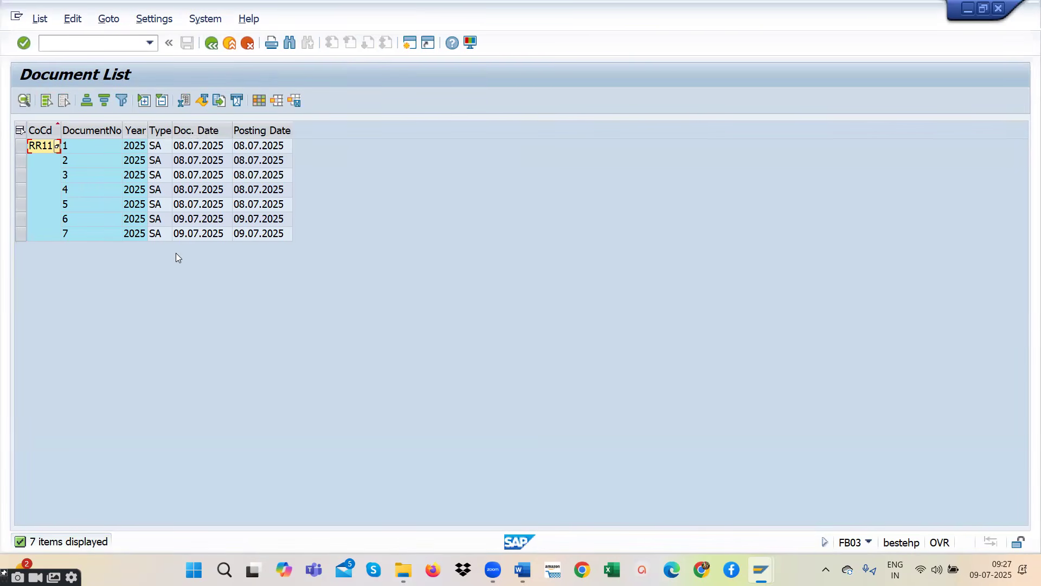
- Review the line items of documents 7 and 6 from the document list, returning to the list after each
{"action": "double_click", "coordinate": [167, 235]}
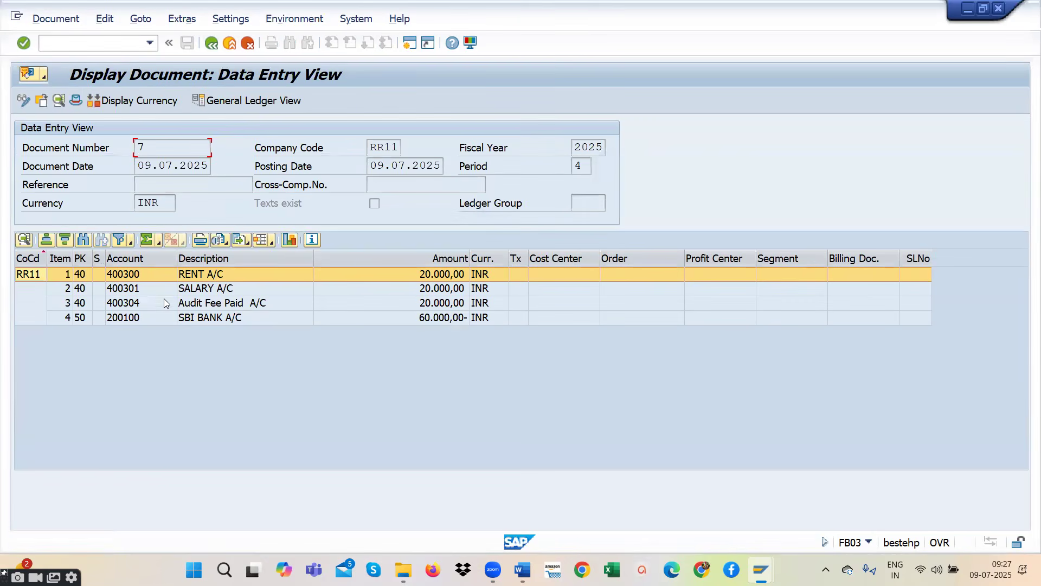
{"action": "left_click", "coordinate": [211, 43]}
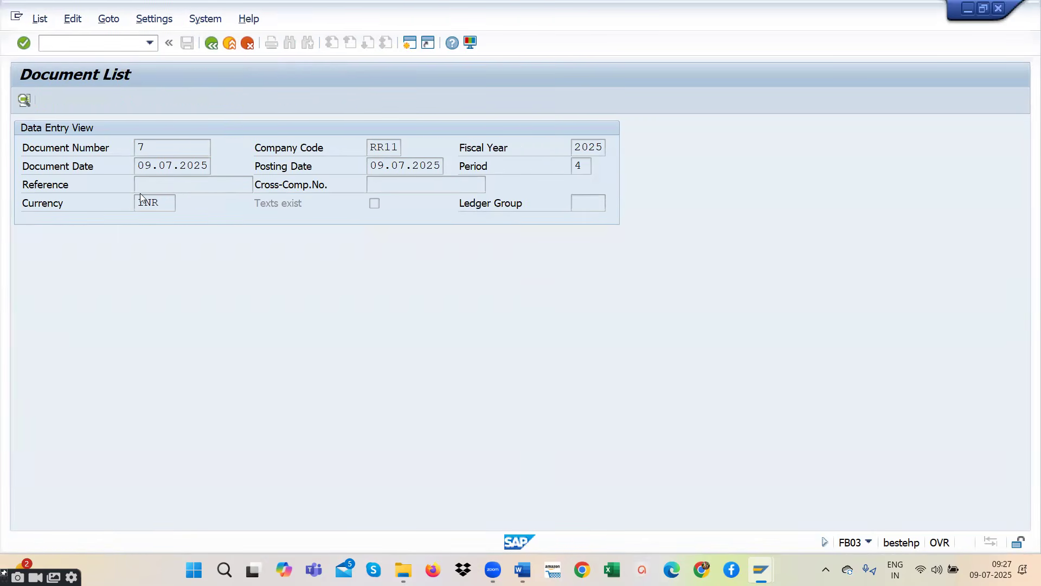
{"action": "double_click", "coordinate": [168, 219]}
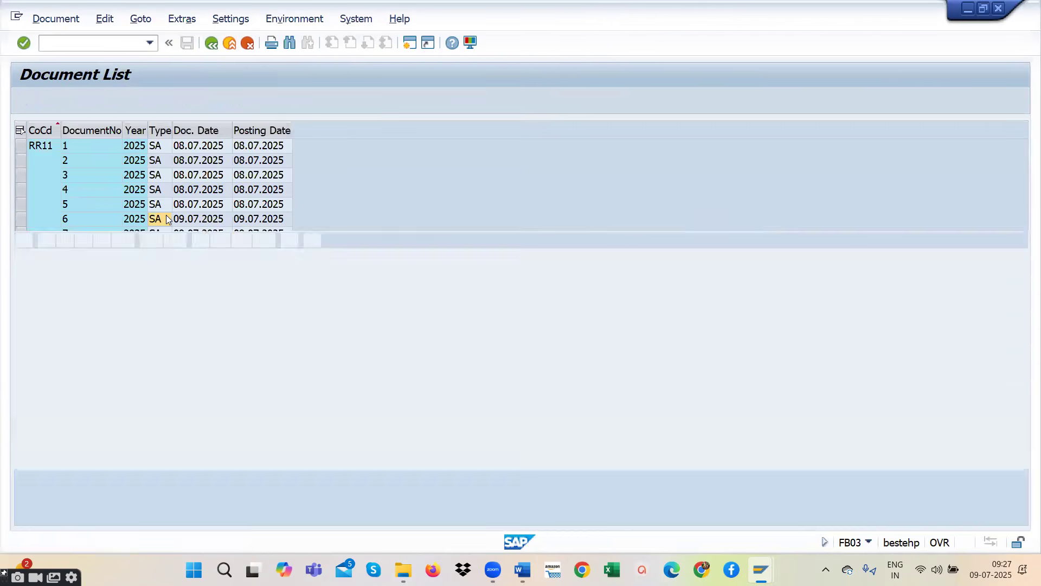
{"action": "left_click", "coordinate": [211, 43]}
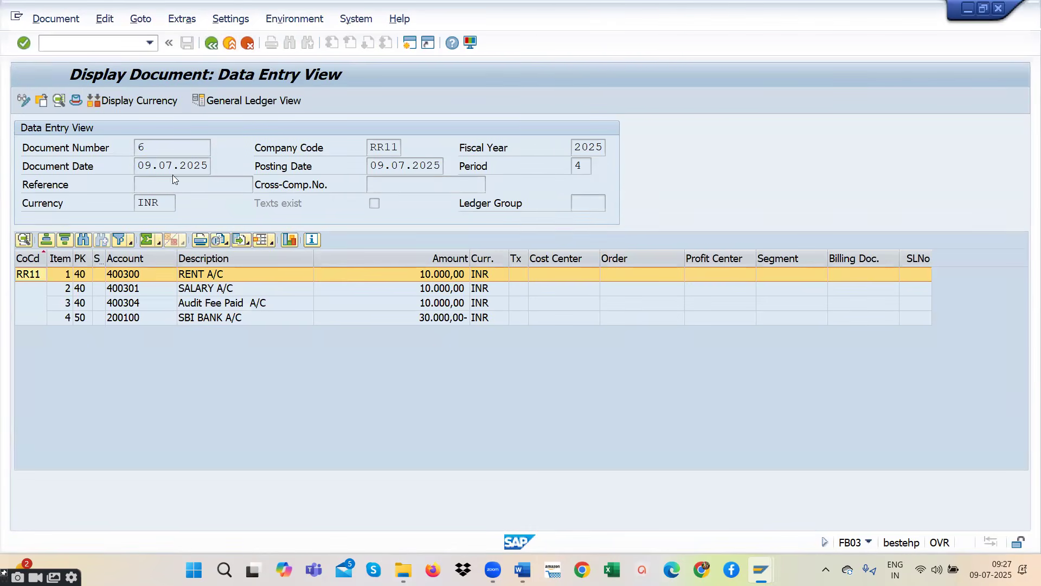
- Review the line items of document 5, return to the document list and look through the recently used transaction codes
{"action": "double_click", "coordinate": [158, 204]}
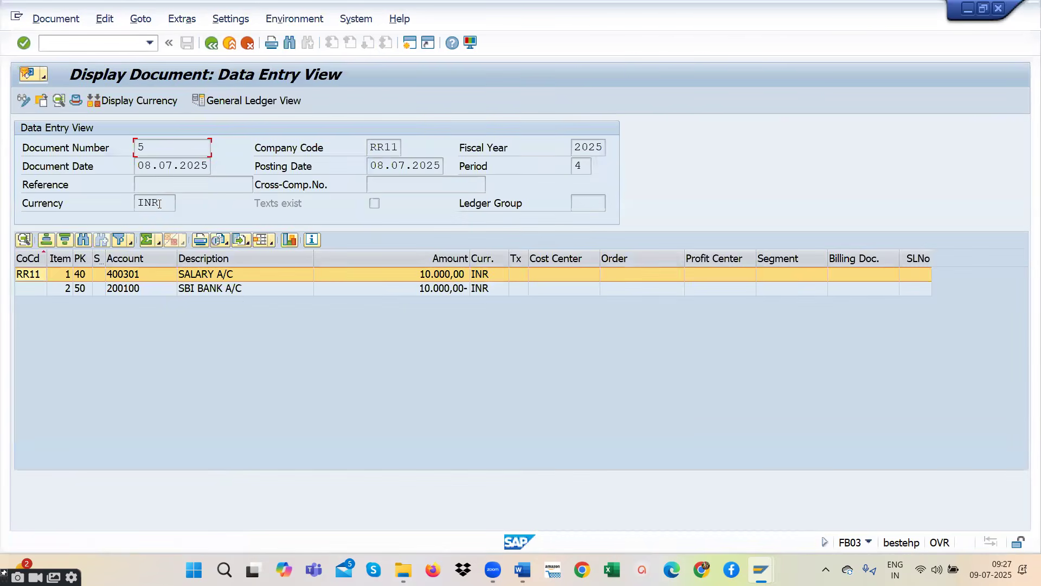
{"action": "left_click", "coordinate": [368, 163]}
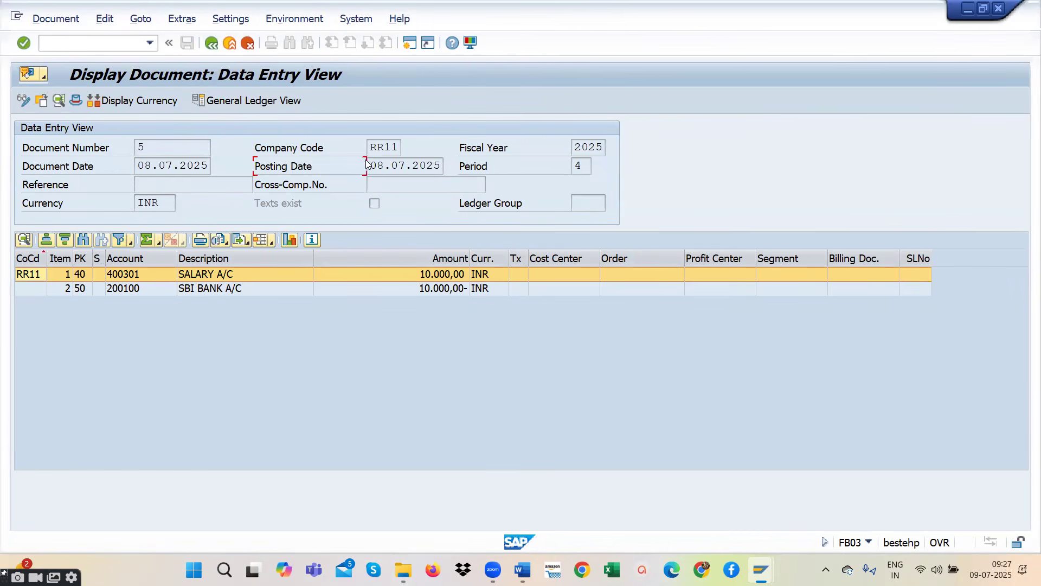
{"action": "left_click", "coordinate": [213, 43]}
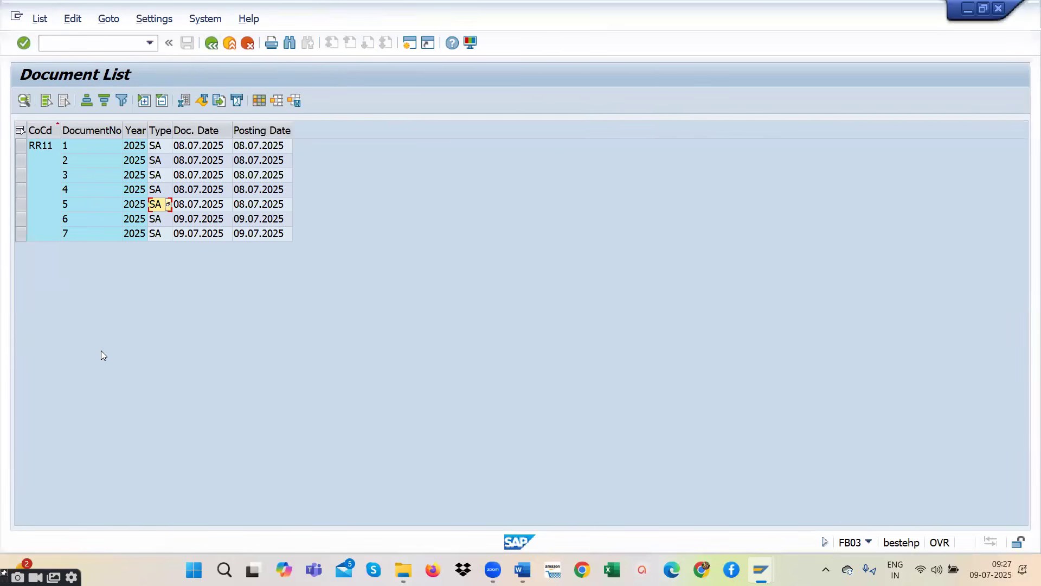
{"action": "left_click", "coordinate": [150, 43]}
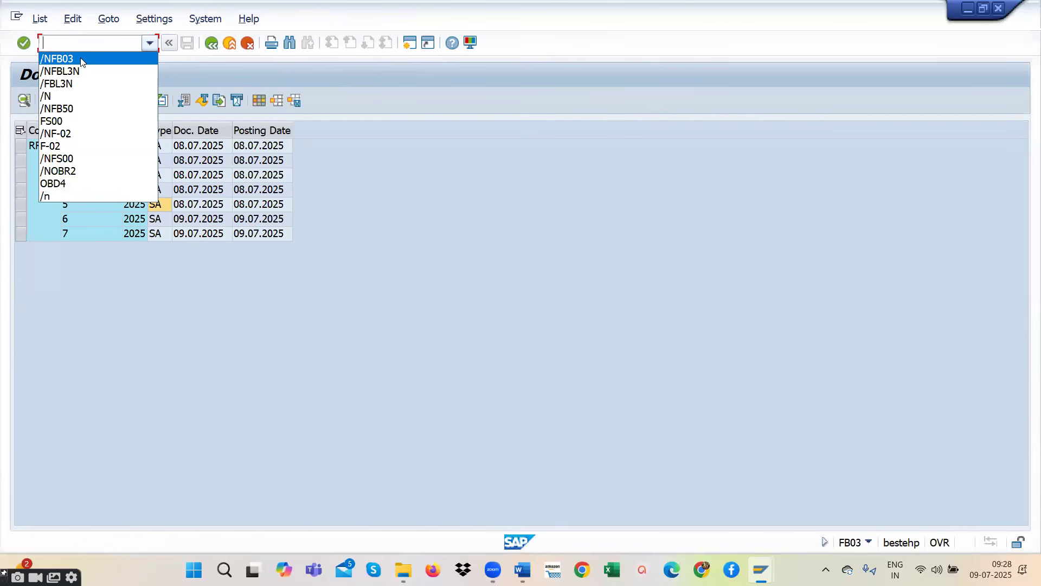
{"action": "left_click", "coordinate": [329, 179]}
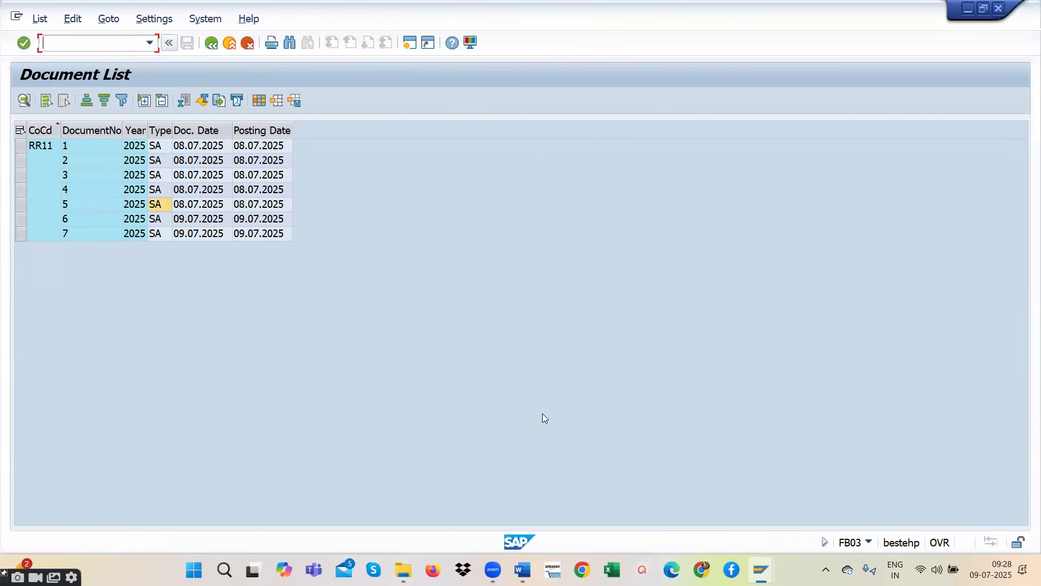
- Switch to the R2R STUDENTS notes in Word, read the note on entries being stored in the database layer, and return to the SAP document list
{"action": "left_click", "coordinate": [518, 488]}
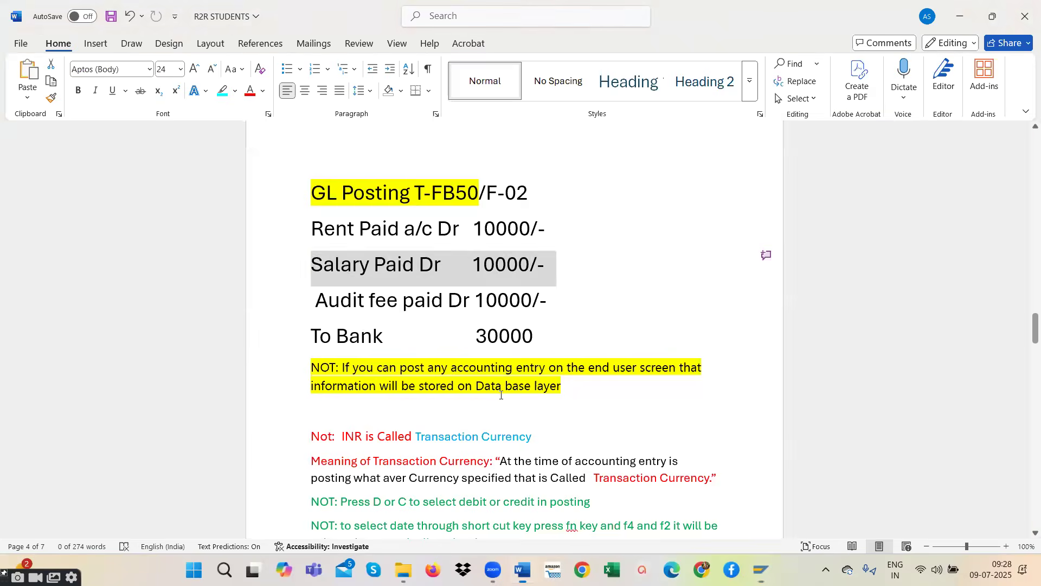
{"action": "scroll", "coordinate": [502, 394], "scroll_direction": "down", "scroll_amount": 2}
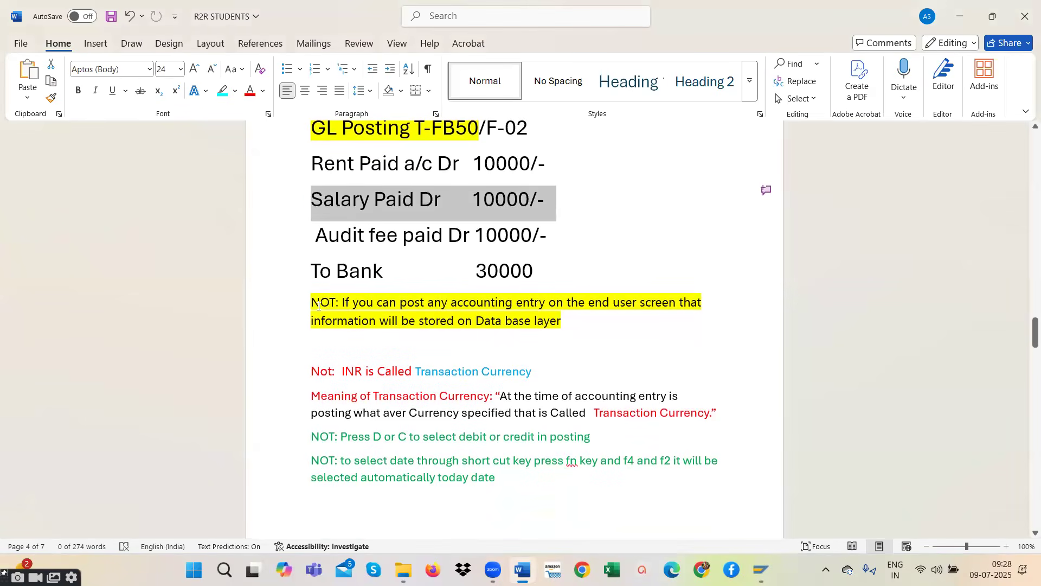
{"action": "left_click_drag", "start_coordinate": [314, 303], "coordinate": [698, 307]}
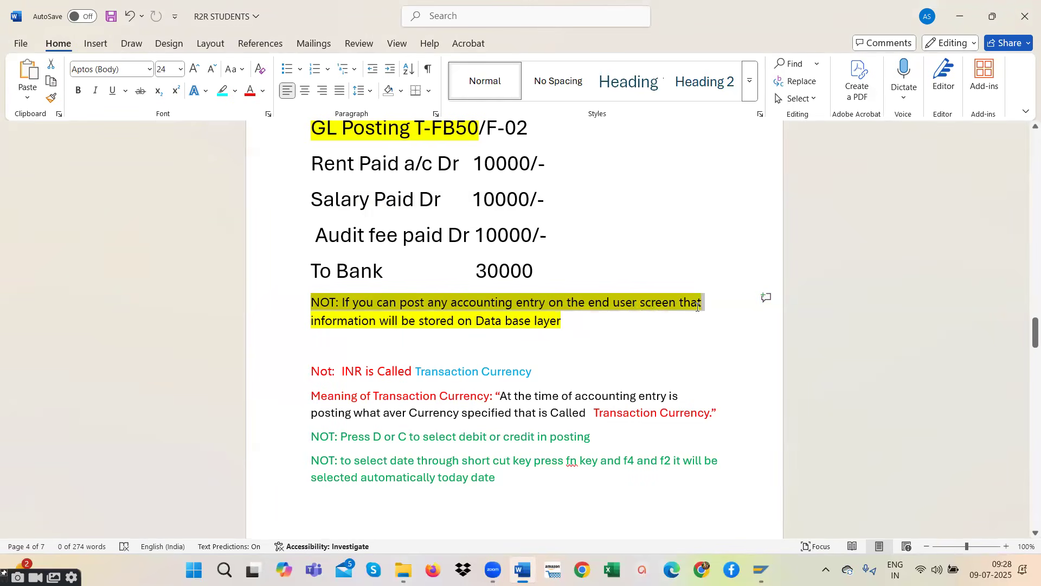
{"action": "left_click_drag", "start_coordinate": [698, 307], "coordinate": [697, 324]}
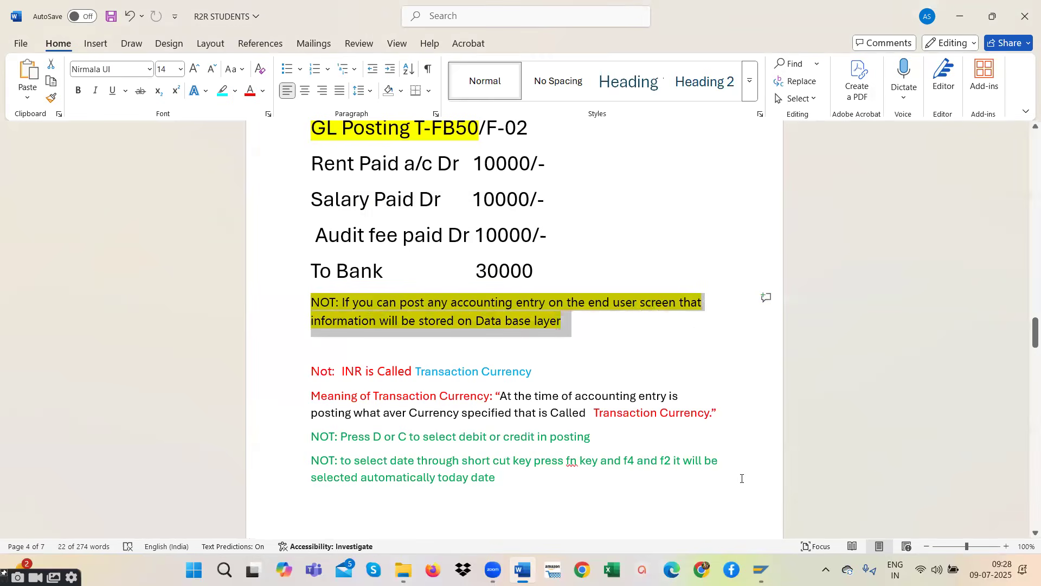
{"action": "mouse_move", "coordinate": [761, 569]}
{"action": "left_click", "coordinate": [798, 488]}
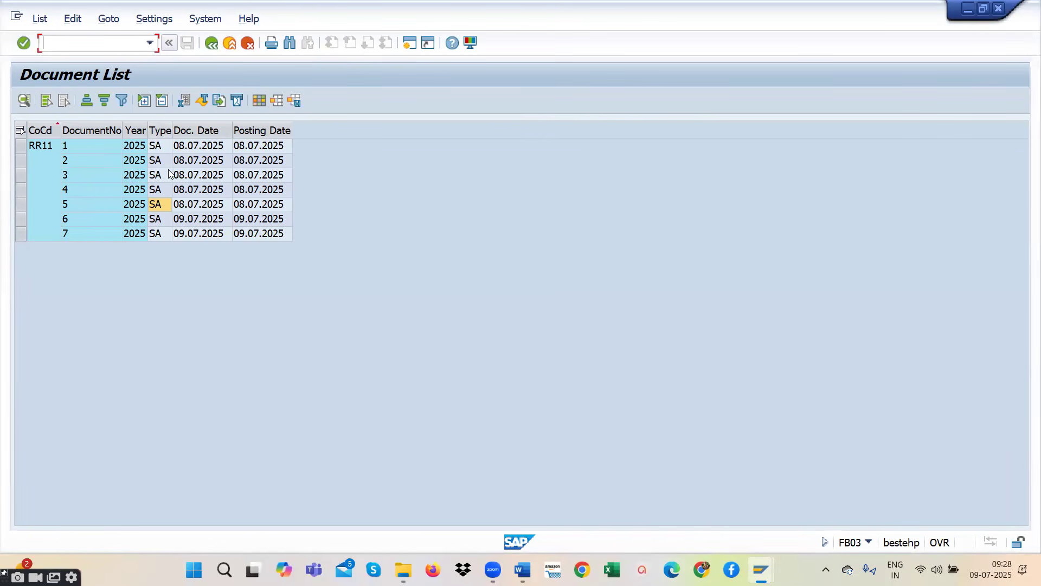
{"action": "left_click", "coordinate": [133, 148]}
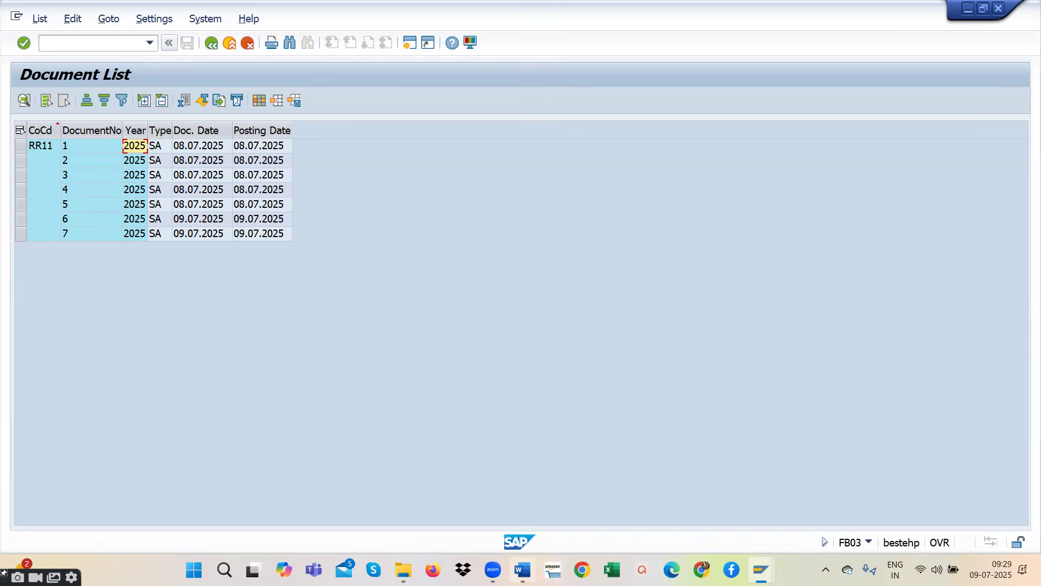
- Switch to the R2R STUDENTS notes in Word and read the note that INR is called Transaction Currency
{"action": "left_click", "coordinate": [527, 551]}
{"action": "scroll", "coordinate": [390, 275], "scroll_direction": "down", "scroll_amount": 3}
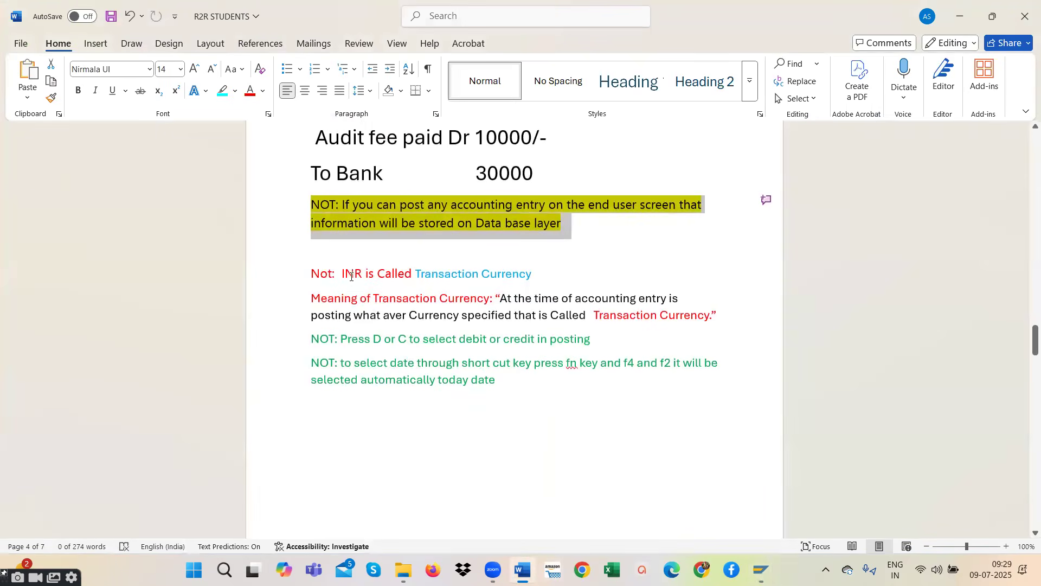
{"action": "left_click_drag", "start_coordinate": [343, 275], "coordinate": [516, 275]}
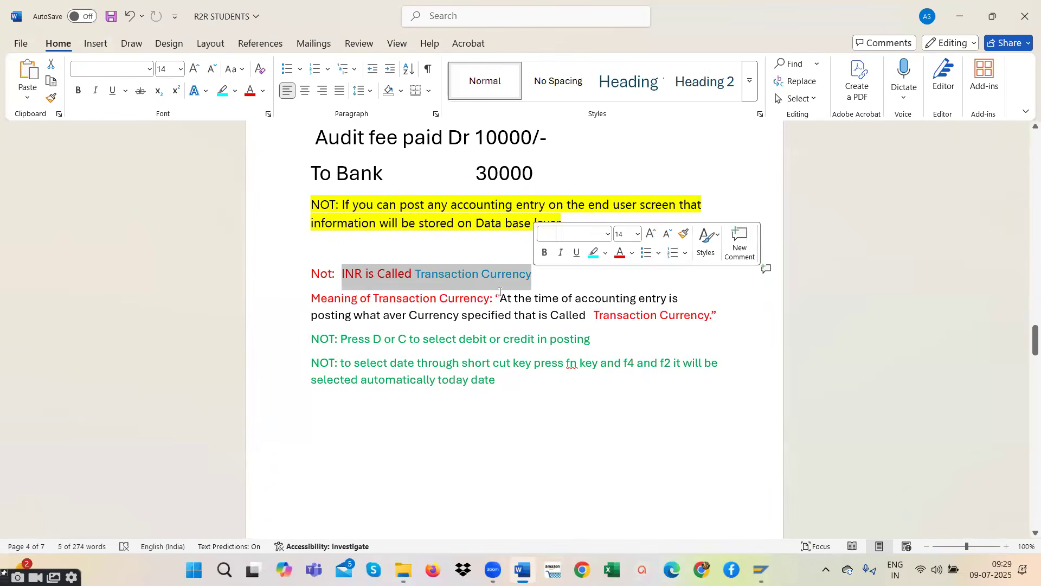
{"action": "left_click", "coordinate": [484, 298]}
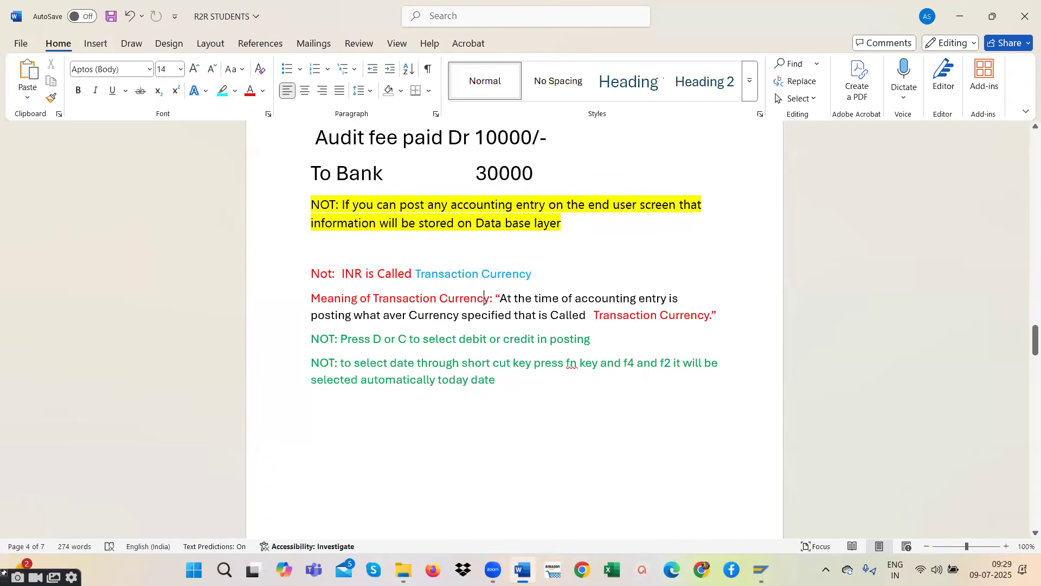
- Switch to the SAP document list, open document 2 and examine its currency field
{"action": "left_click", "coordinate": [770, 560]}
{"action": "left_click", "coordinate": [848, 507]}
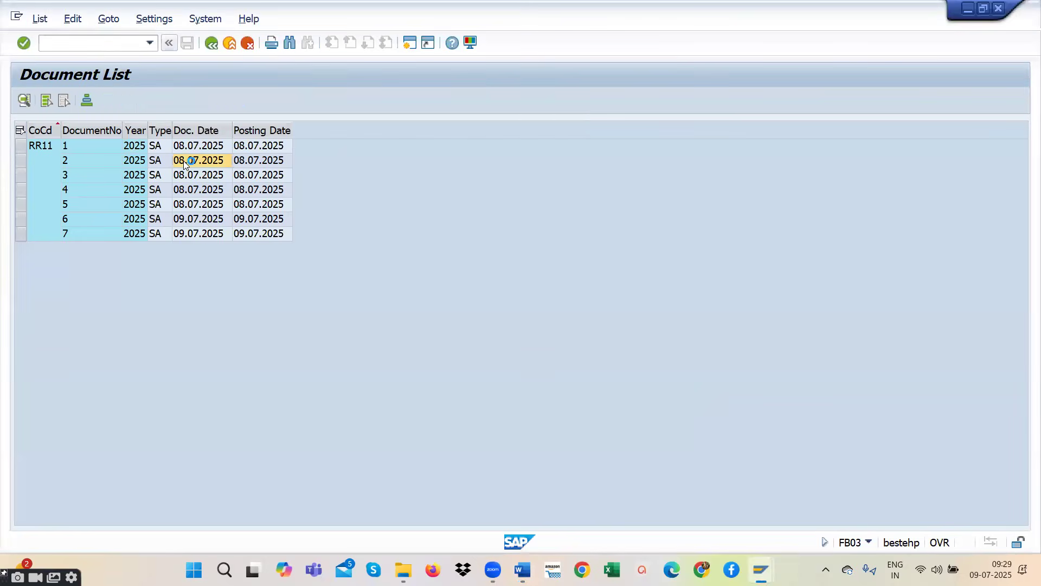
{"action": "double_click", "coordinate": [184, 161]}
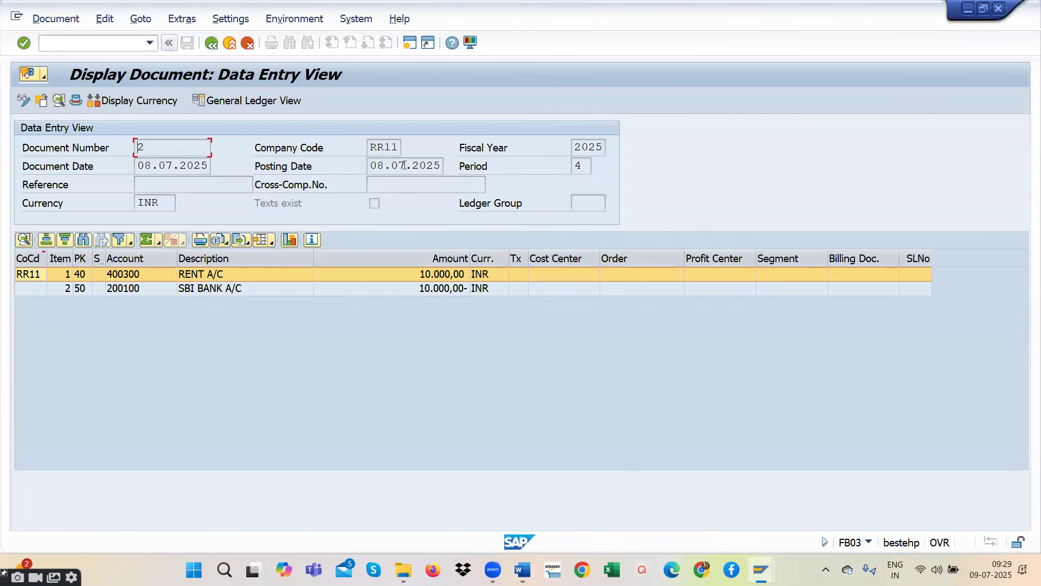
{"action": "double_click", "coordinate": [148, 203]}
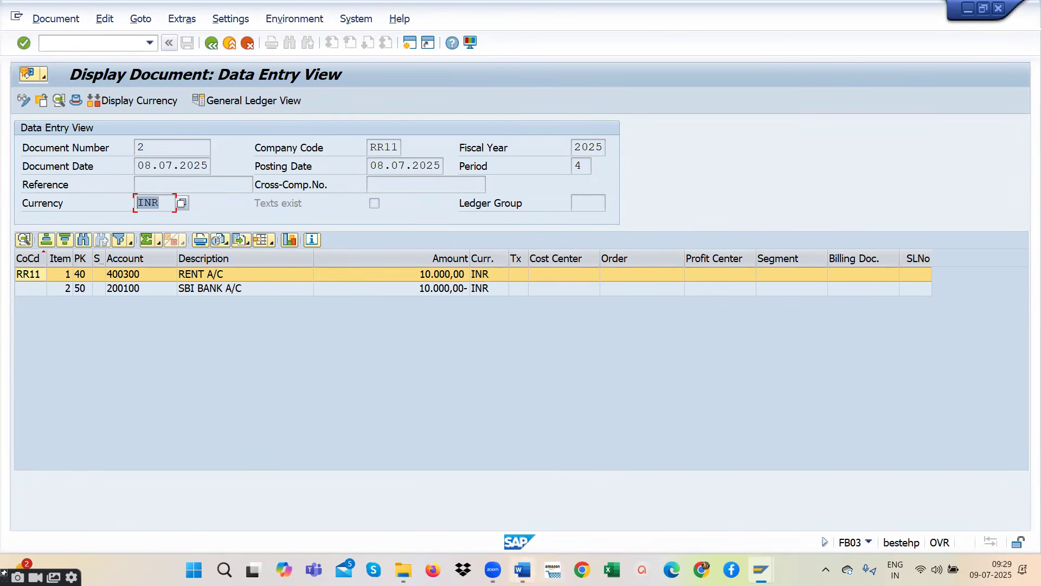
- Switch to the R2R STUDENTS notes in Word and read the meaning of Transaction Currency
{"action": "left_click", "coordinate": [522, 570]}
{"action": "left_click_drag", "start_coordinate": [317, 296], "coordinate": [697, 317]}
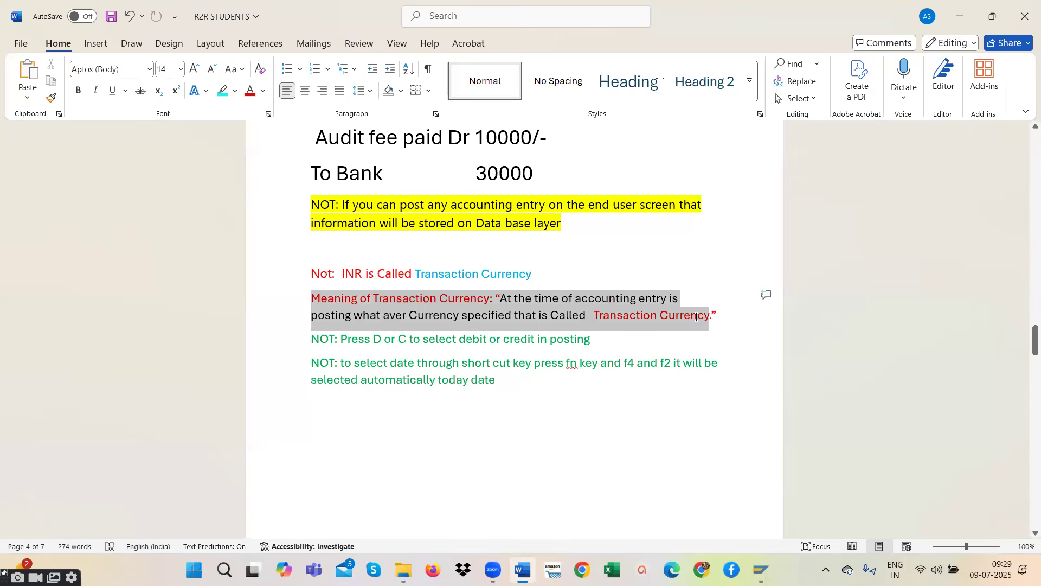
{"action": "left_click_drag", "start_coordinate": [696, 318], "coordinate": [696, 317]}
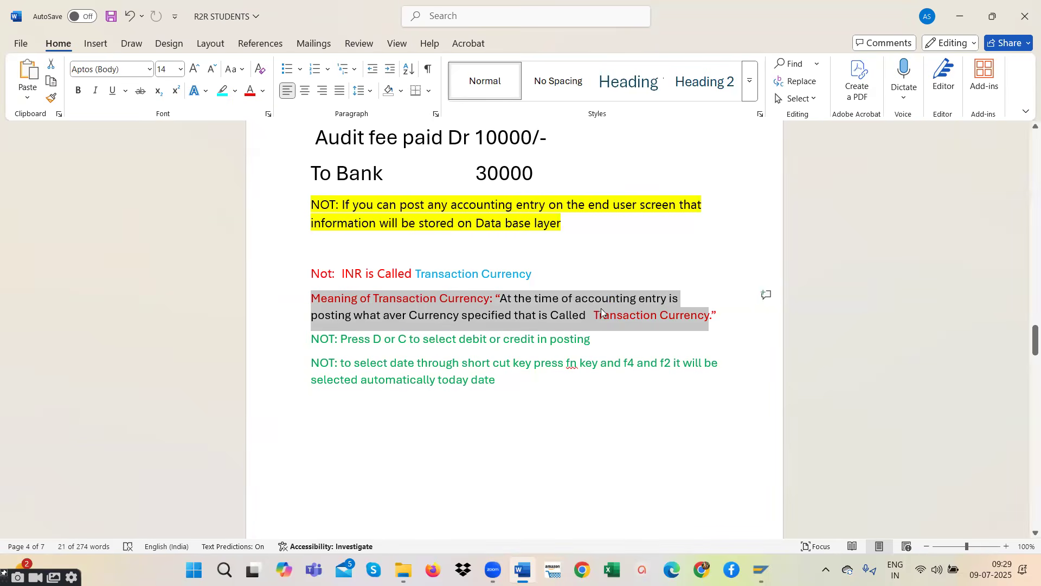
{"action": "left_click", "coordinate": [313, 297]}
{"action": "left_click_drag", "start_coordinate": [312, 297], "coordinate": [676, 319]}
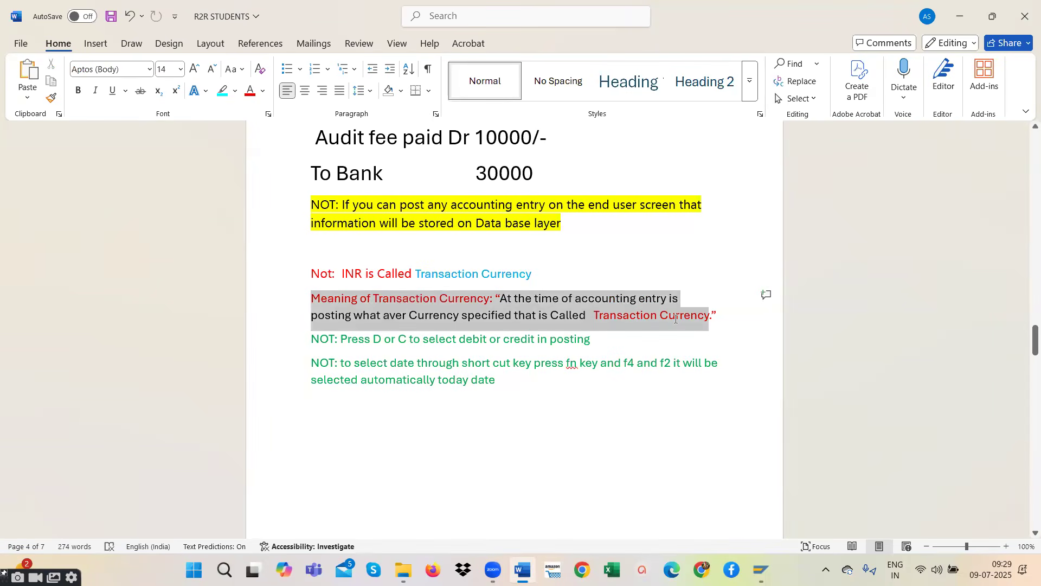
{"action": "left_click_drag", "start_coordinate": [676, 319], "coordinate": [721, 319]}
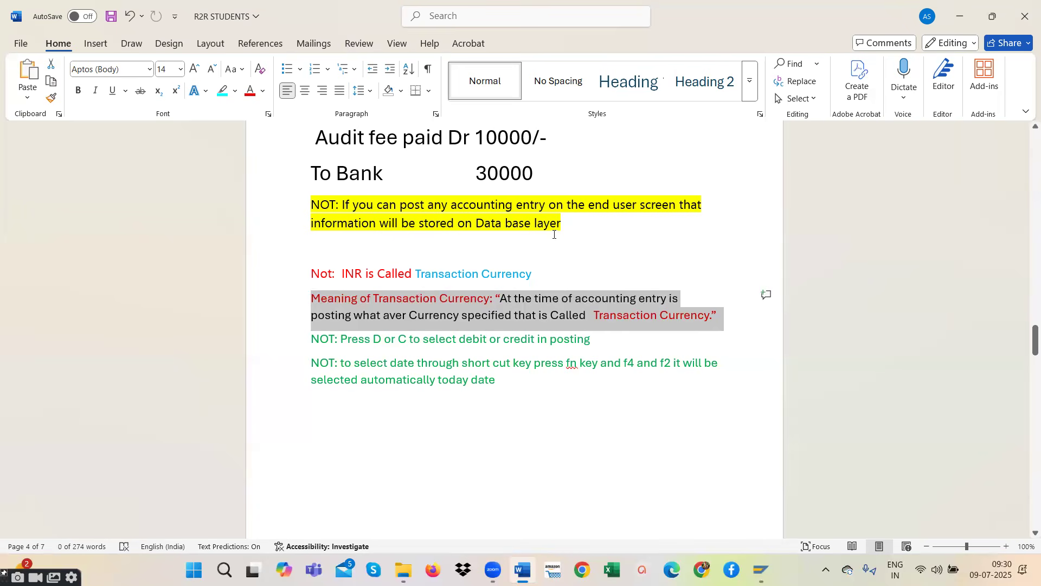
- Read the GL Posting F-02 example entry in the notes and switch back to the SAP document display
{"action": "scroll", "coordinate": [465, 393], "scroll_direction": "down", "scroll_amount": 8}
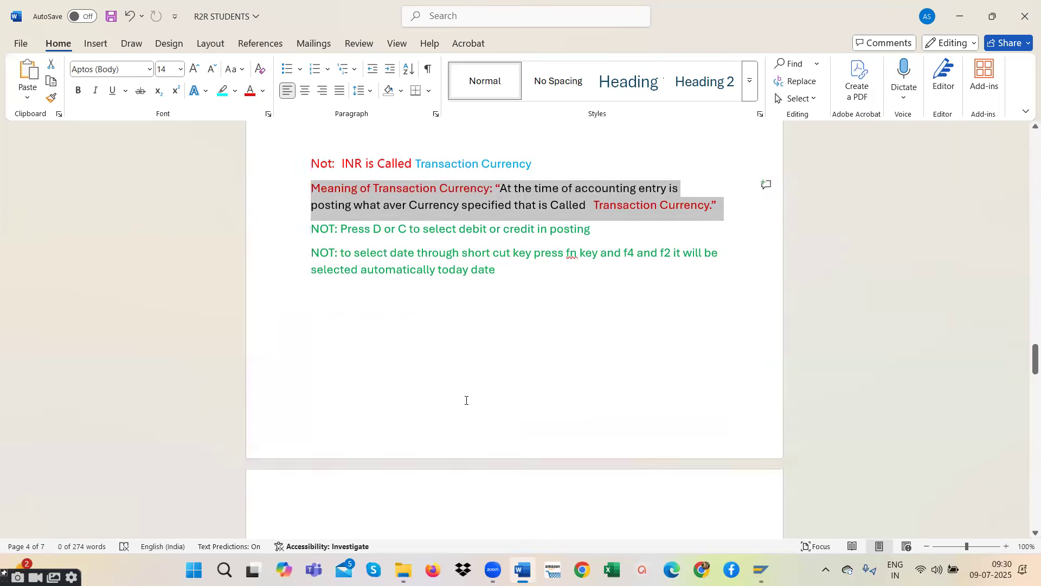
{"action": "scroll", "coordinate": [466, 400], "scroll_direction": "down", "scroll_amount": 3}
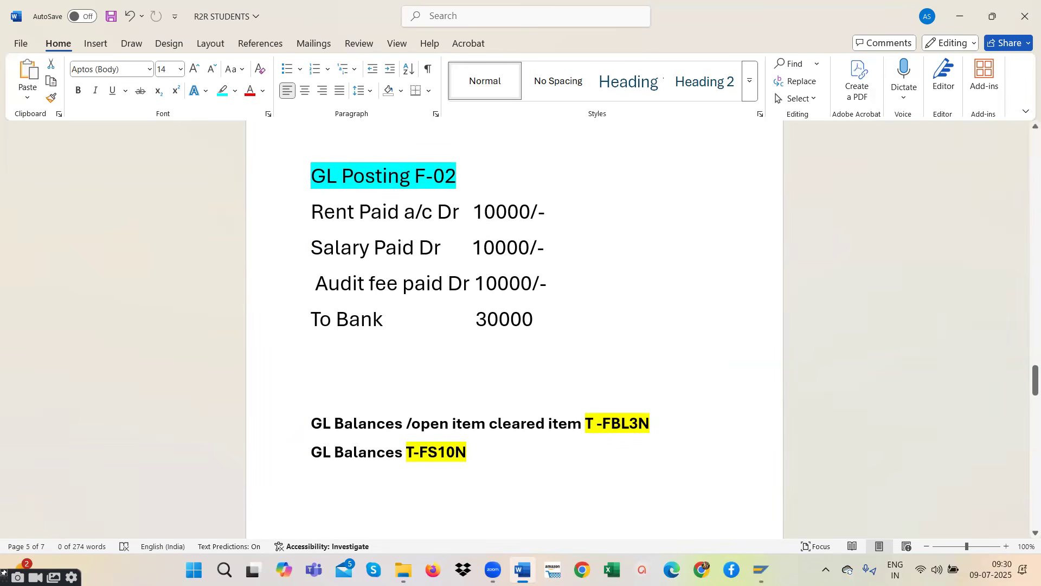
{"action": "left_click", "coordinate": [764, 560]}
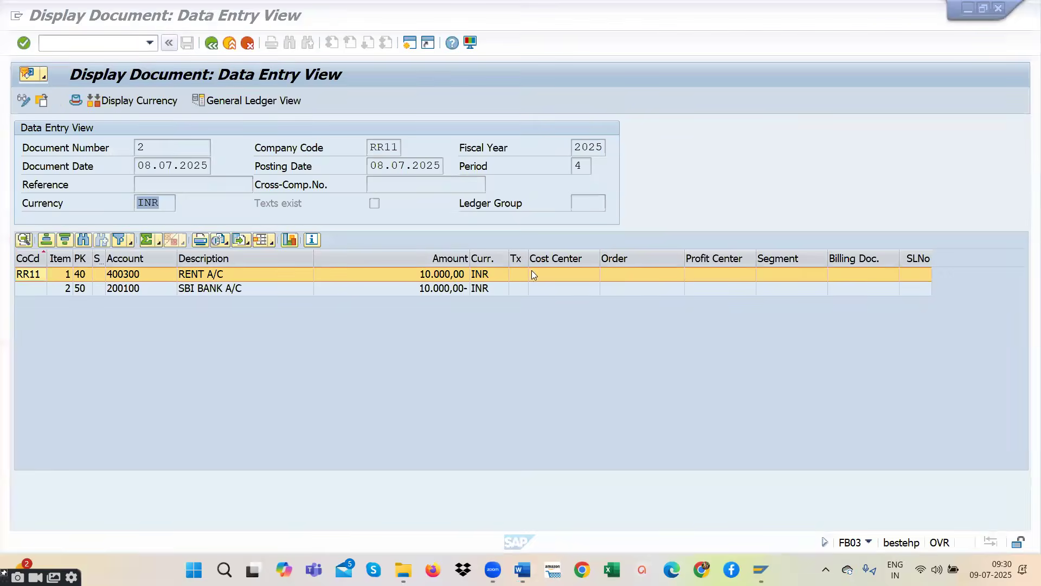
- Try to start transaction F-02 from the document display without the /N prefix
{"action": "left_click", "coordinate": [93, 42]}
{"action": "type", "text": "F"}
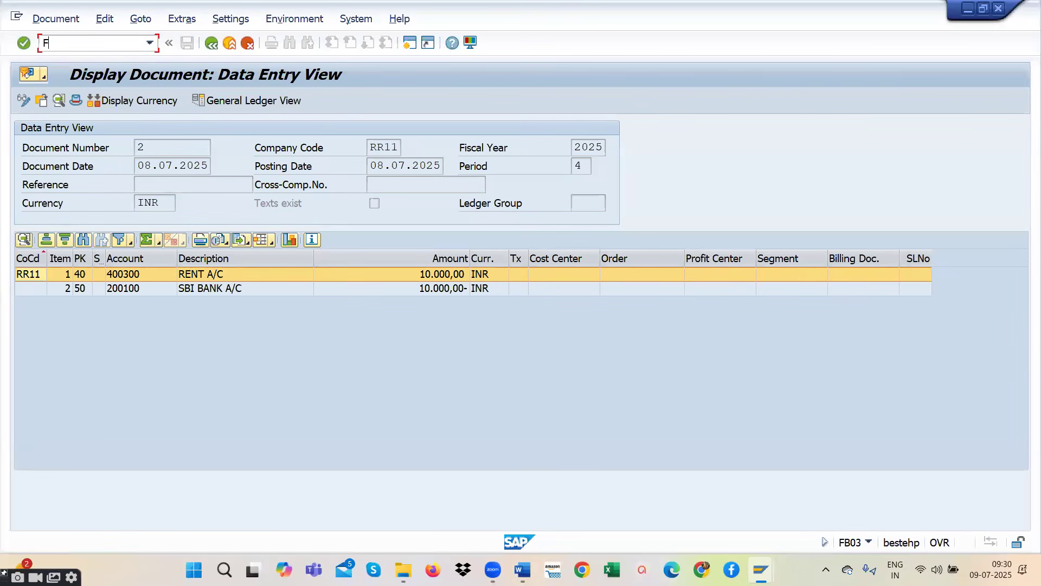
{"action": "type", "text": "-02"}
{"action": "key", "text": "Return"}
- Leave the document display using /N and open F-02 - General Posting from the Document Entry folder of SAP Easy Access
{"action": "left_click", "coordinate": [93, 43]}
{"action": "type", "text": "/"}
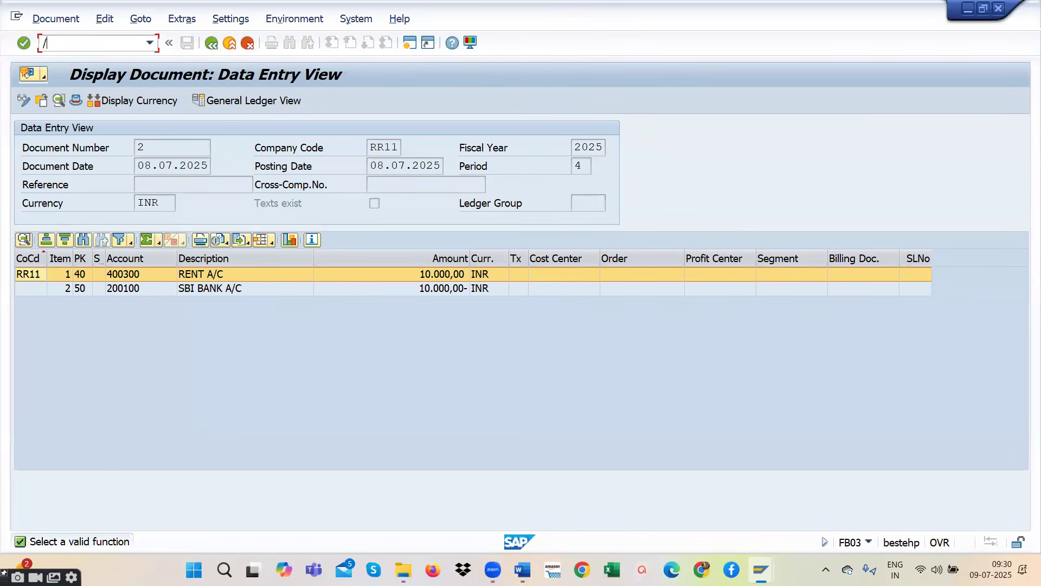
{"action": "type", "text": "NF-02"}
{"action": "key", "text": "Return"}
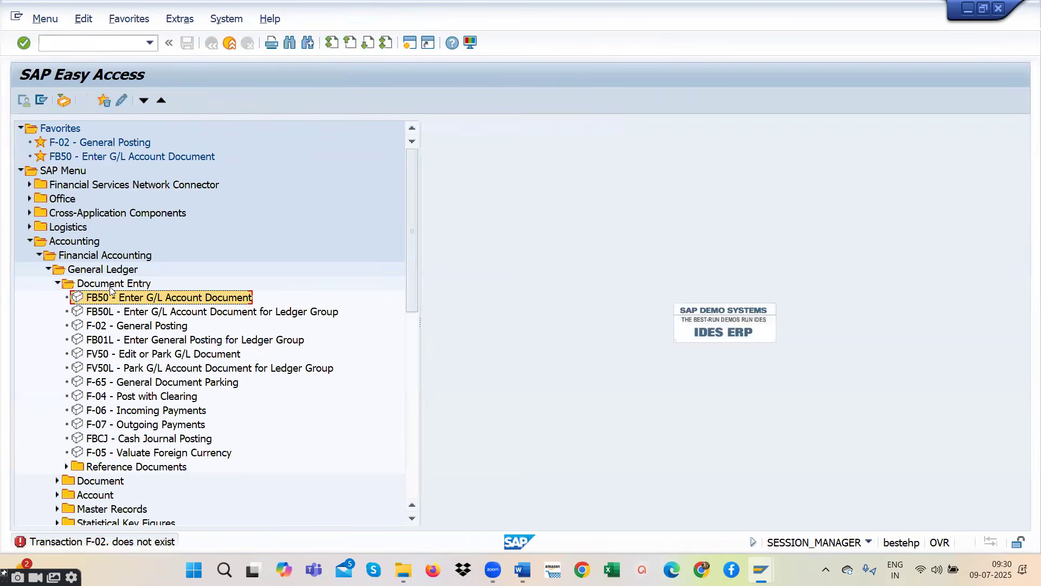
{"action": "left_click", "coordinate": [100, 326]}
{"action": "double_click", "coordinate": [98, 325]}
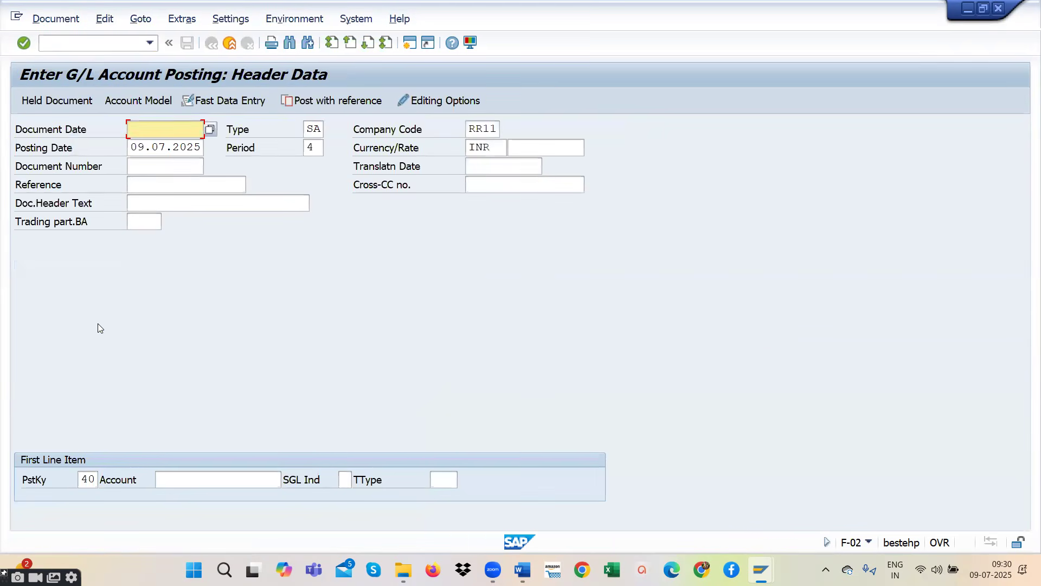
- Set the document date to 09.07.2025, choose account 400300 RENT A/C for the first line item and continue to its details
{"action": "left_click", "coordinate": [209, 129]}
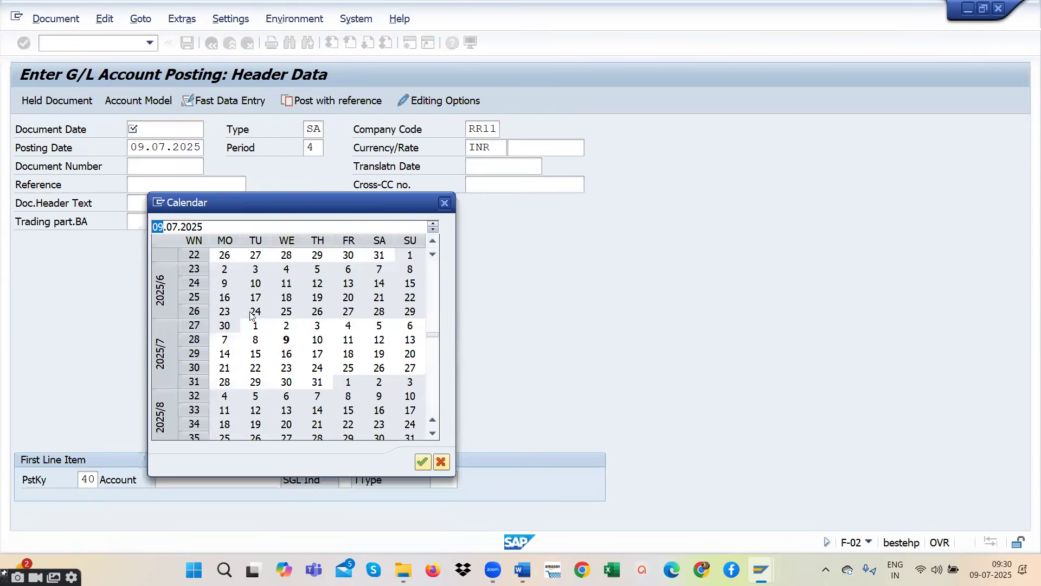
{"action": "double_click", "coordinate": [280, 336]}
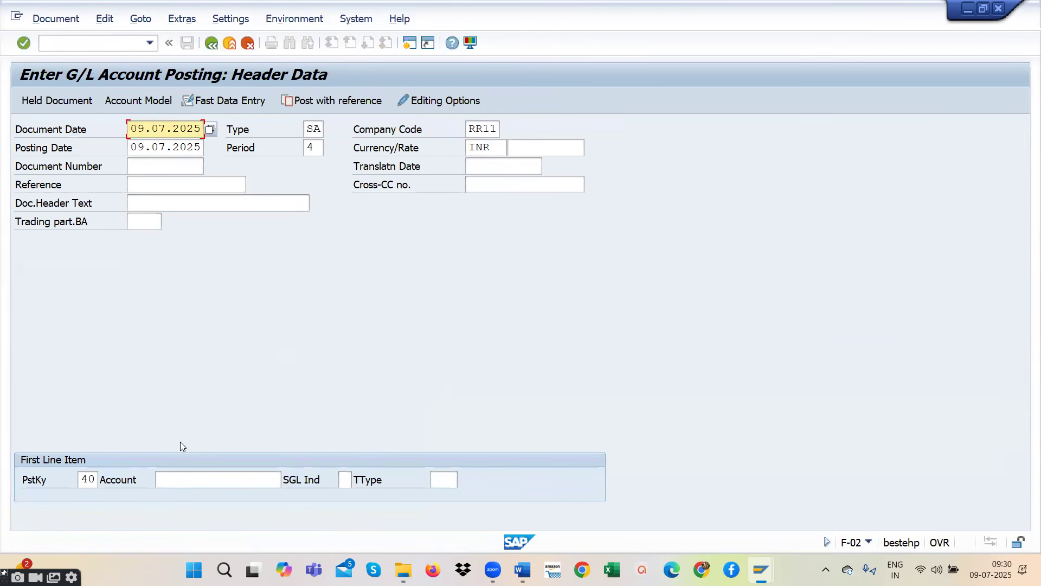
{"action": "left_click", "coordinate": [181, 485]}
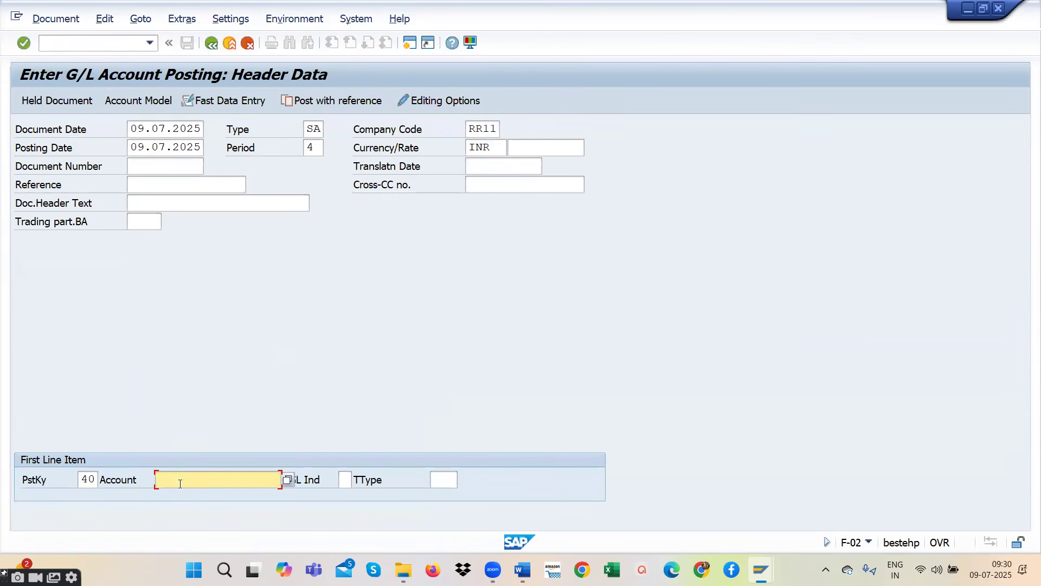
{"action": "left_click", "coordinate": [288, 480]}
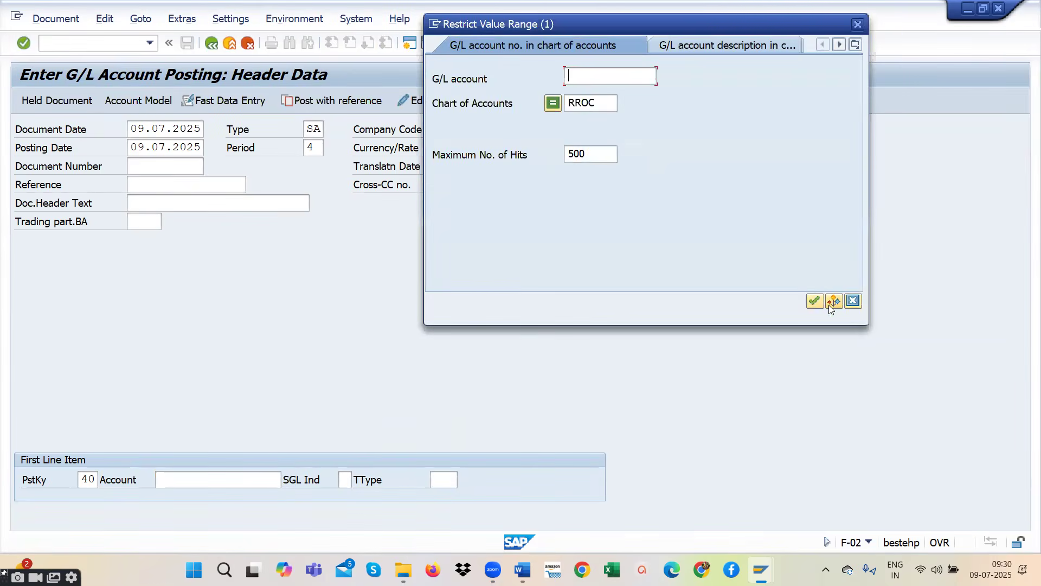
{"action": "left_click", "coordinate": [815, 302]}
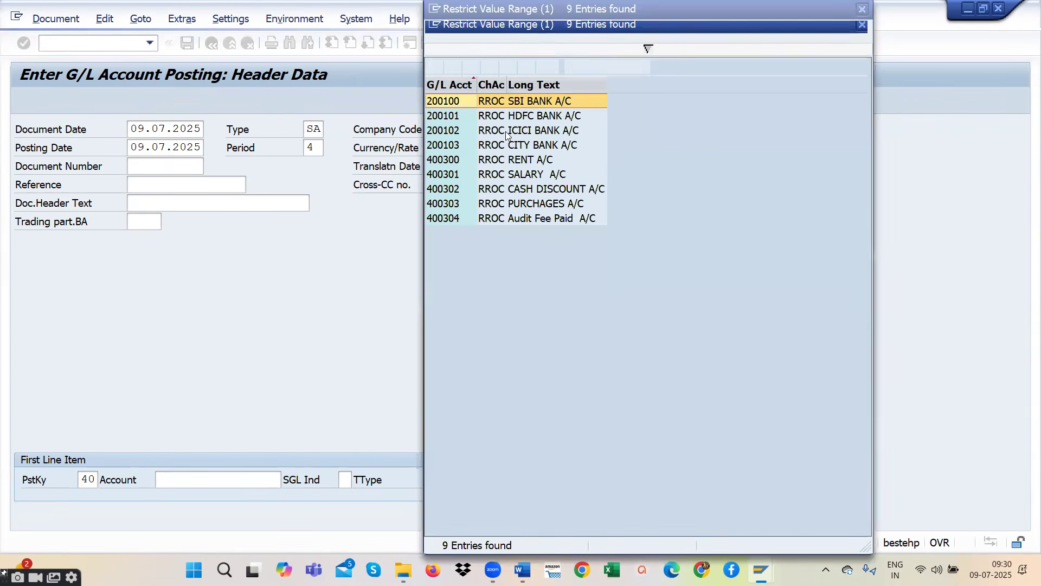
{"action": "double_click", "coordinate": [520, 160]}
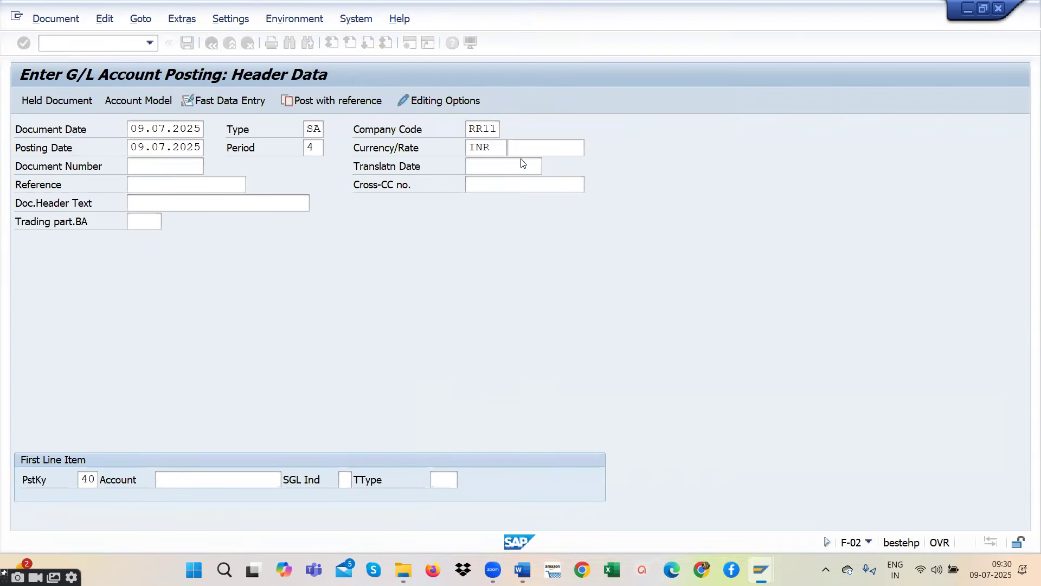
{"action": "key", "text": "Return"}
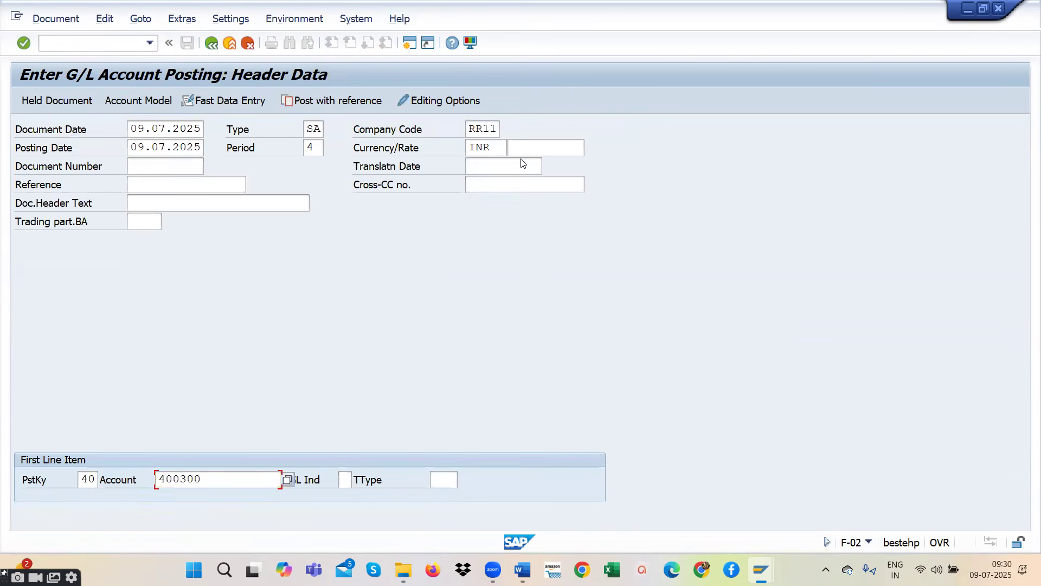
- Fill in the rent debit item with amount 10000, business area RR11 and text RENT PAID
{"action": "type", "text": "10000"}
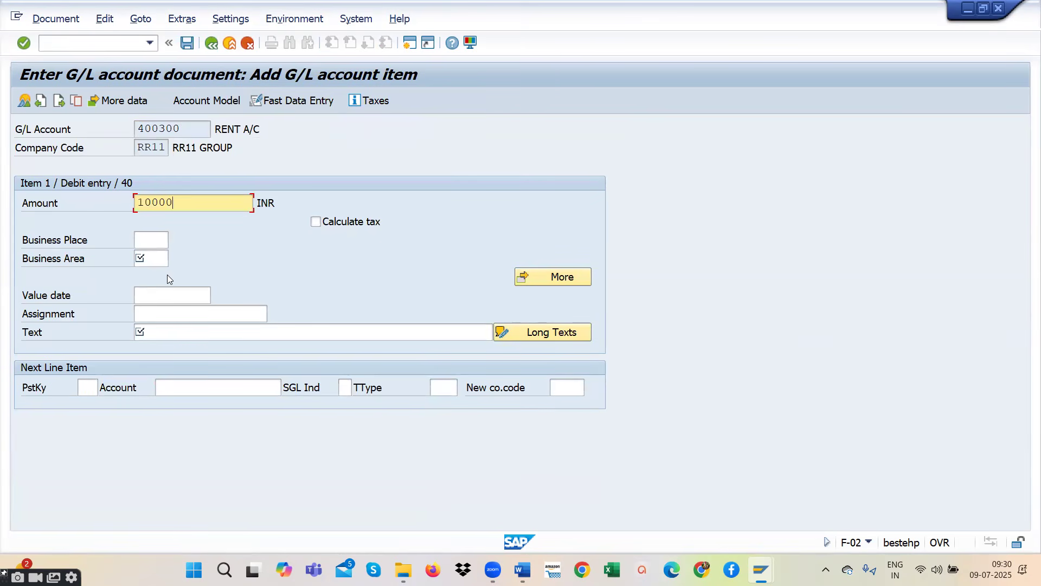
{"action": "left_click", "coordinate": [146, 257]}
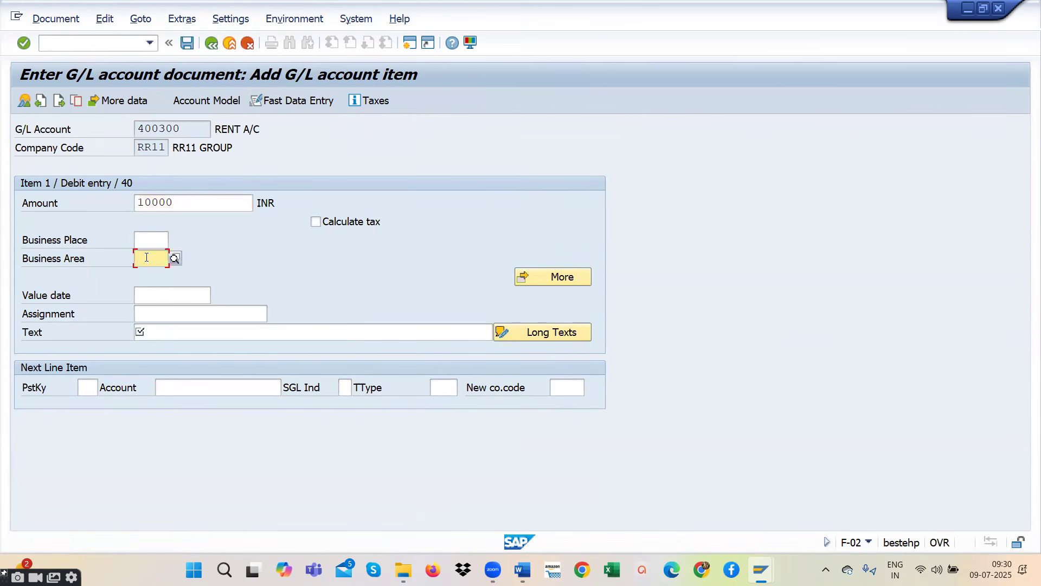
{"action": "type", "text": "RR"}
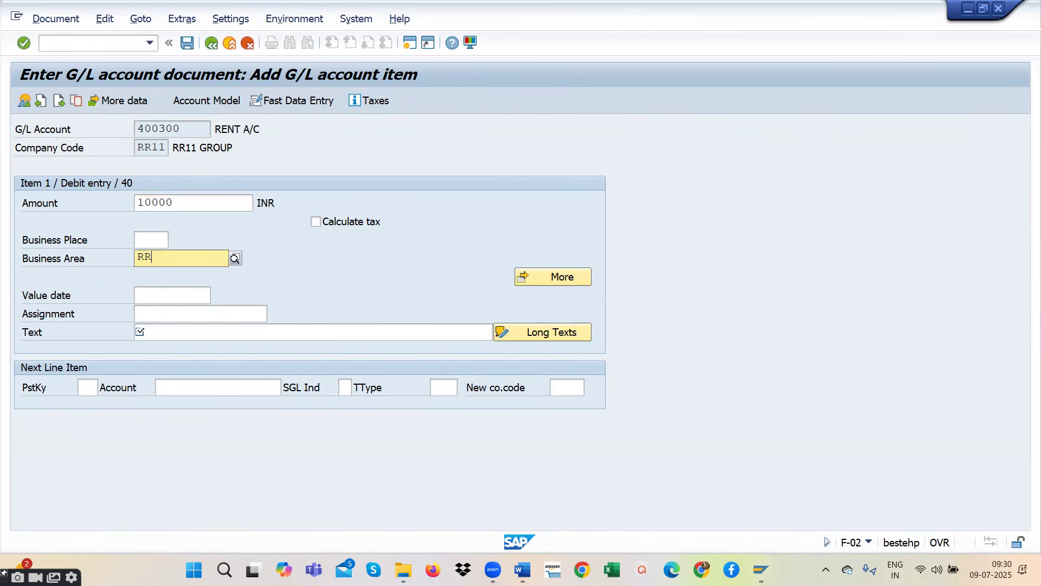
{"action": "left_click", "coordinate": [149, 290]}
{"action": "left_click", "coordinate": [154, 332]}
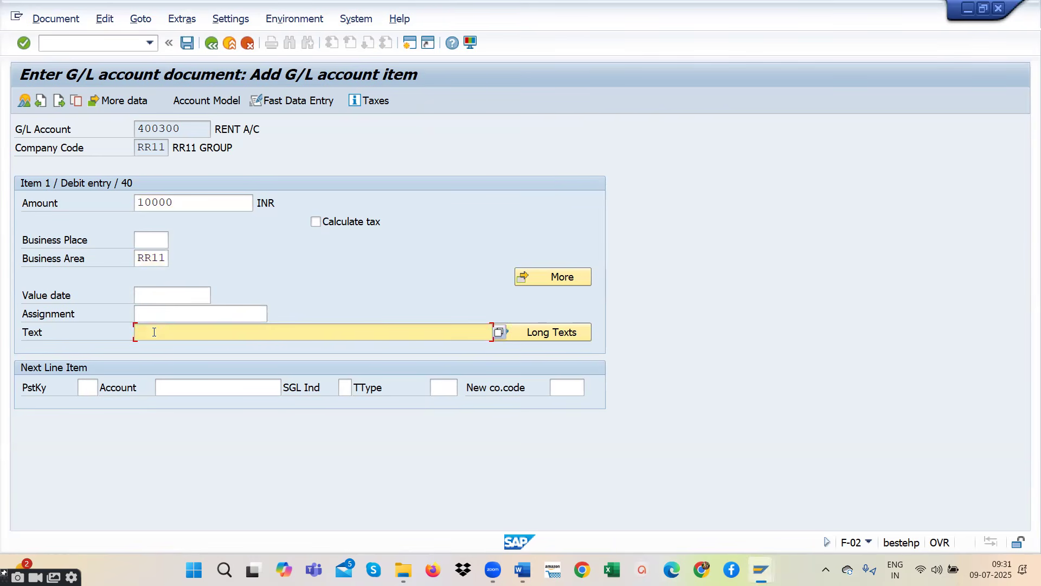
{"action": "type", "text": "RE"}
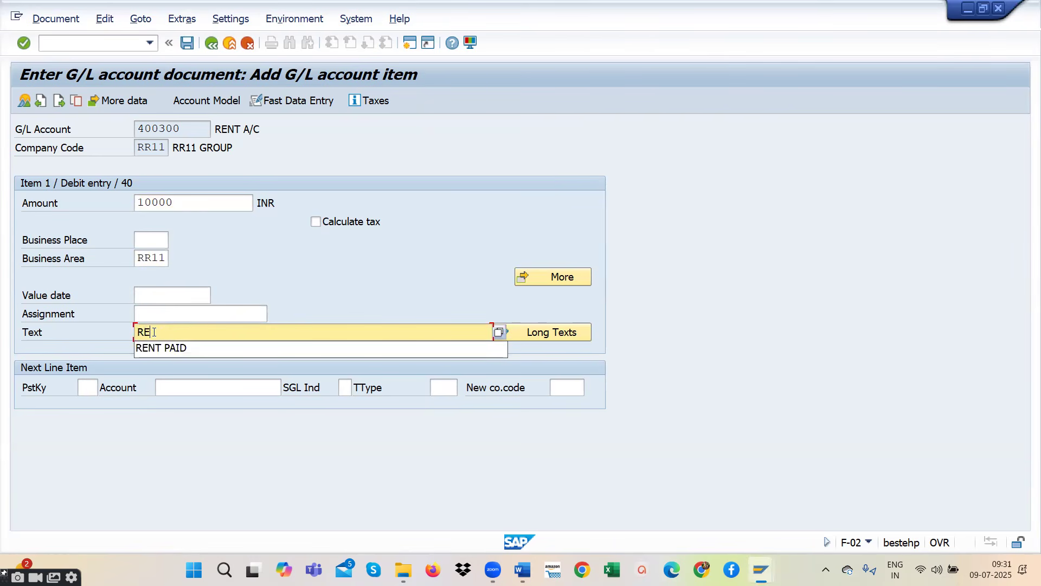
{"action": "left_click", "coordinate": [157, 349]}
- Add a next line item with posting key 40 and account 400301 SALARY A/C, and continue to its details
{"action": "left_click", "coordinate": [84, 388]}
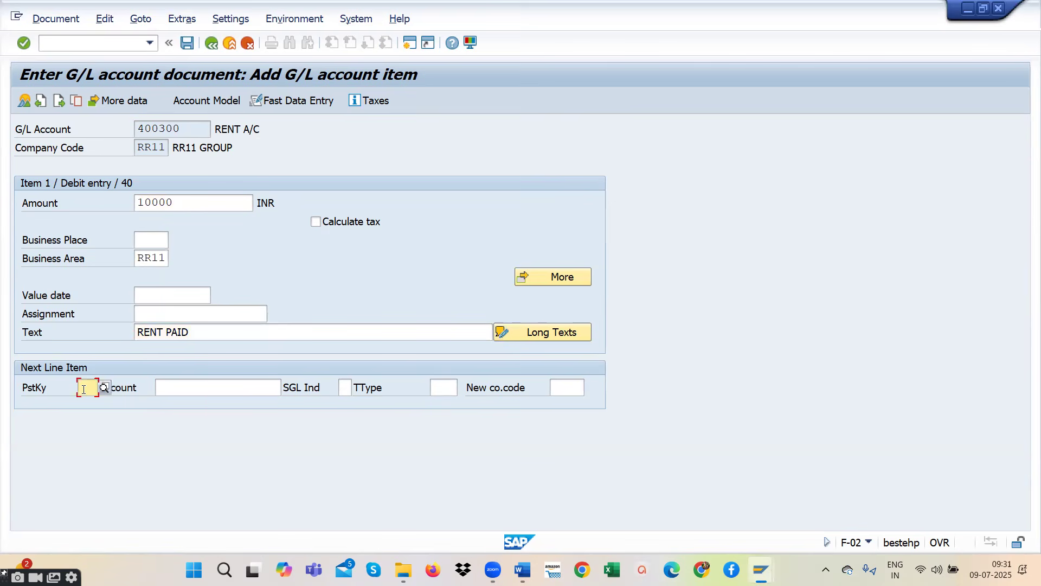
{"action": "type", "text": "40"}
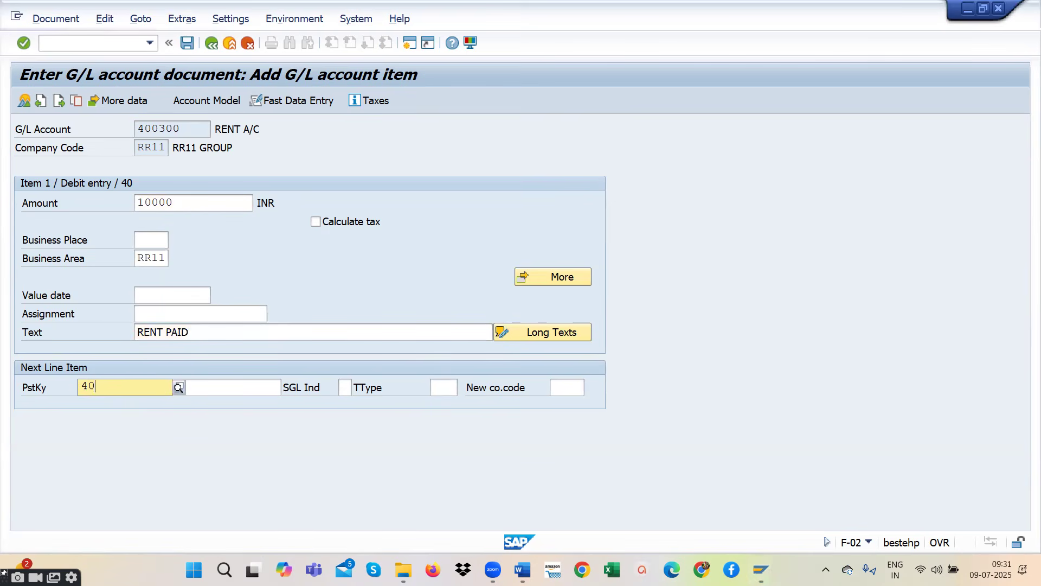
{"action": "left_click", "coordinate": [100, 418]}
{"action": "left_click", "coordinate": [257, 390]}
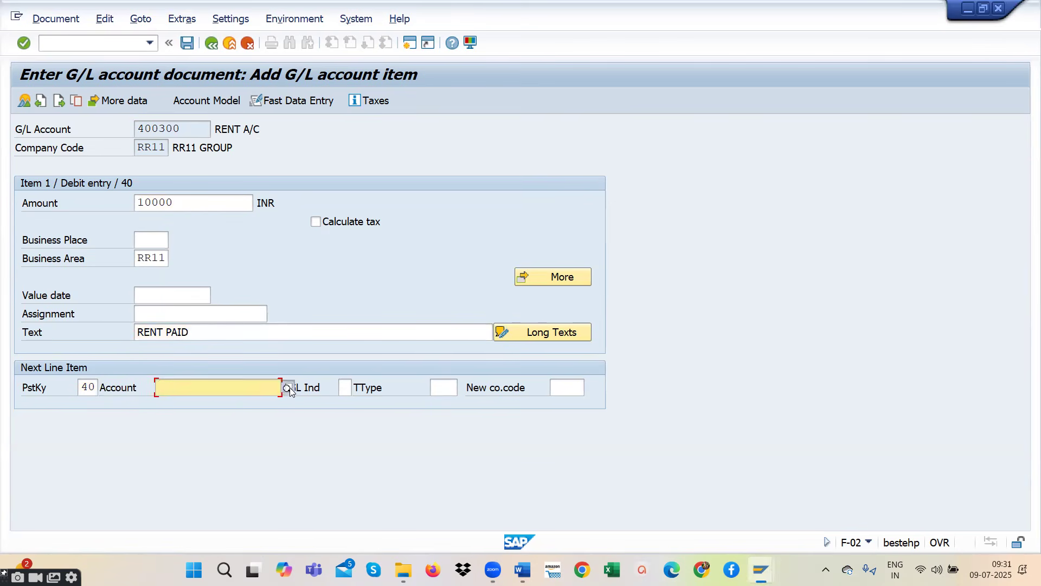
{"action": "left_click", "coordinate": [288, 388]}
{"action": "key", "text": "Return"}
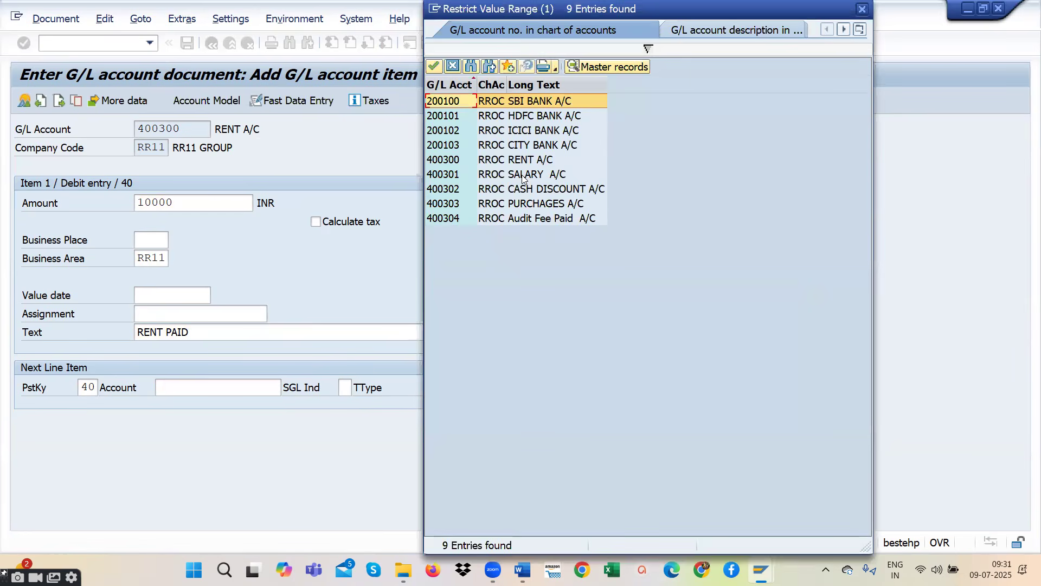
{"action": "double_click", "coordinate": [522, 175]}
{"action": "key", "text": "Return"}
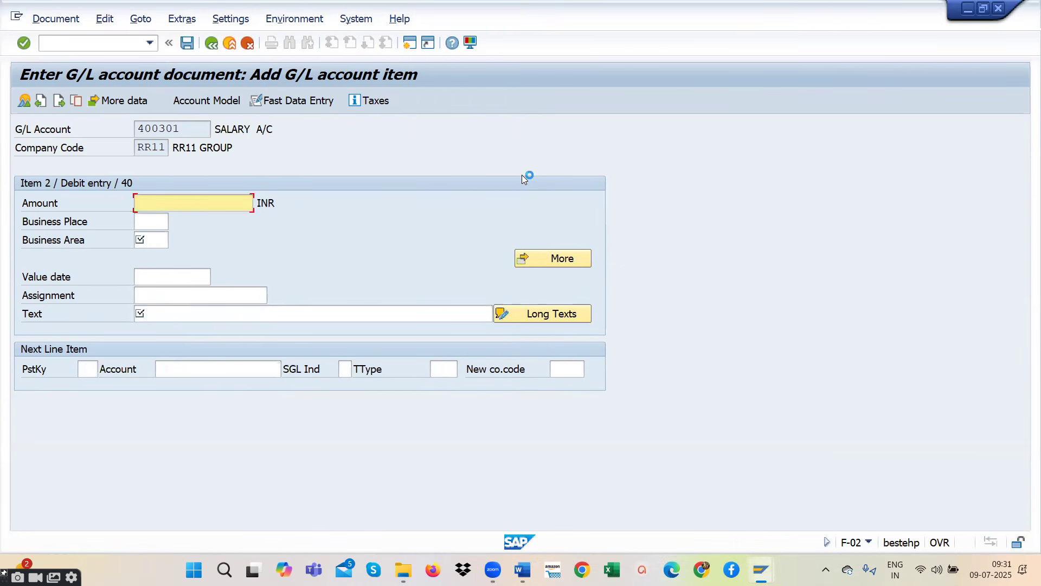
- Set the salary debit item's amount to 10000 and its business area to RR11
{"action": "type", "text": "10000"}
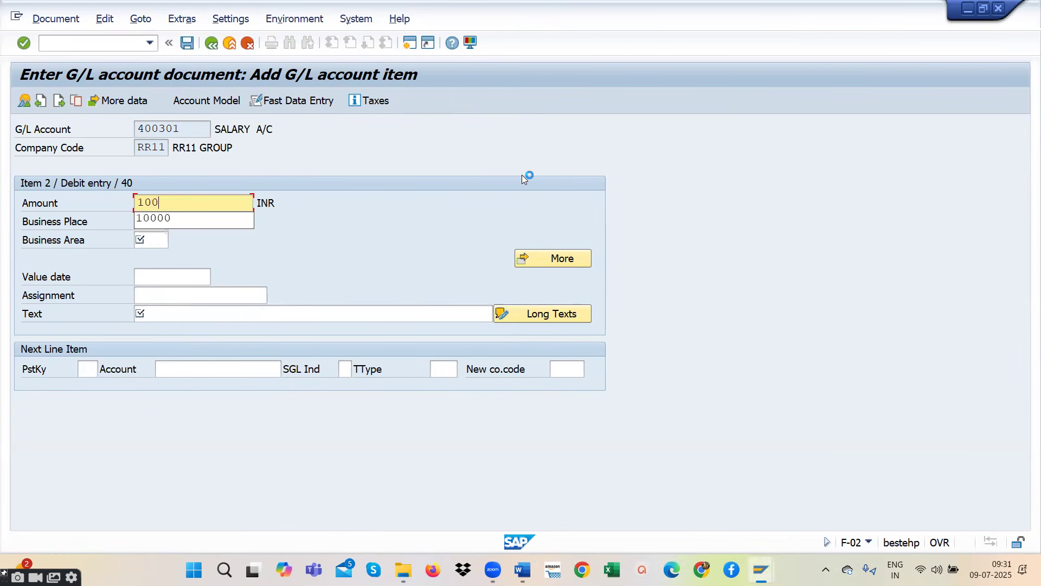
{"action": "key", "text": "Escape"}
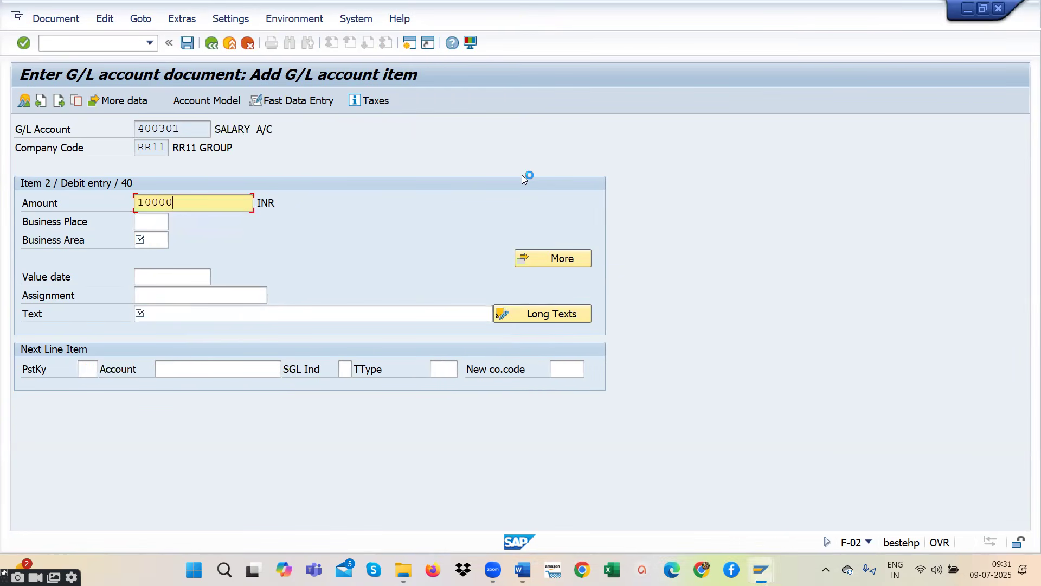
{"action": "left_click", "coordinate": [158, 243]}
{"action": "type", "text": "R"}
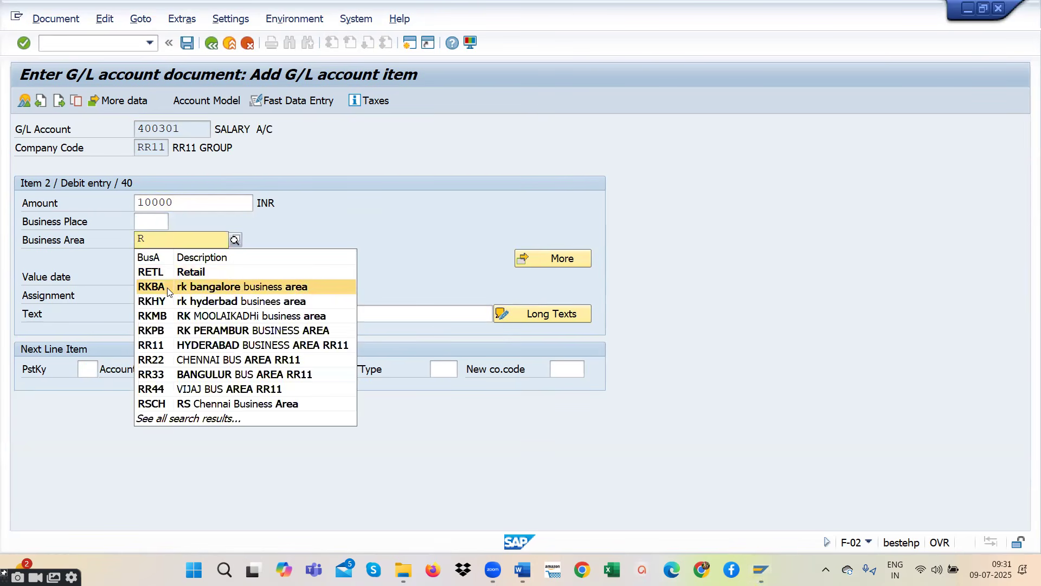
{"action": "type", "text": "R"}
{"action": "left_click", "coordinate": [168, 275]}
- Enter SALARY PAID as the text of the salary debit item
{"action": "left_click", "coordinate": [181, 316]}
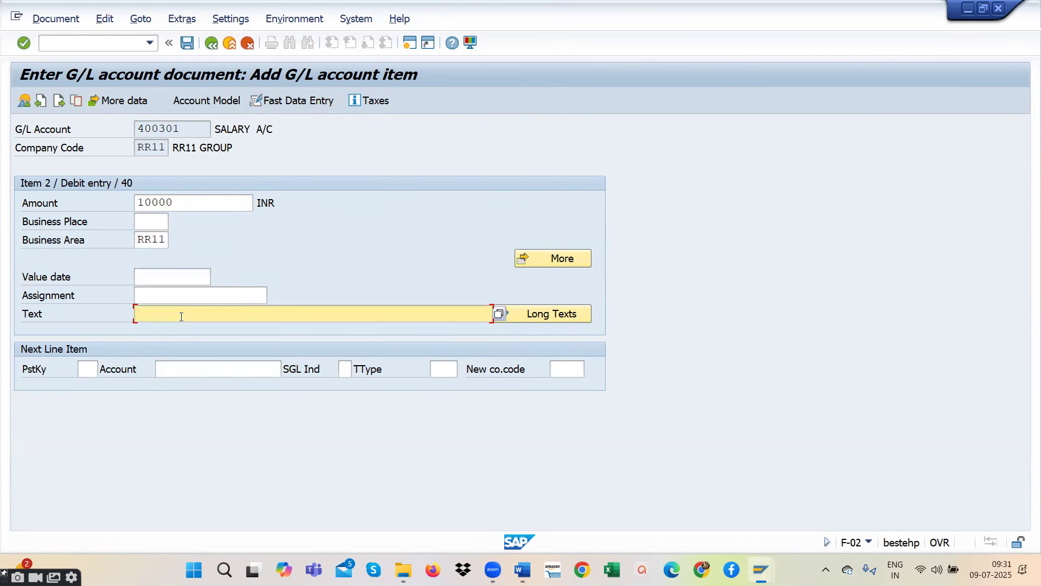
{"action": "type", "text": "R"}
{"action": "left_click", "coordinate": [181, 324]}
{"action": "left_click_drag", "start_coordinate": [196, 314], "coordinate": [134, 313]}
{"action": "key", "text": "BackSpace"}
{"action": "type", "text": "SALARY PAID"}
- Add a next line item with posting key 40 and account 400301 SALARY A/C, and continue to its details
{"action": "left_click", "coordinate": [87, 370]}
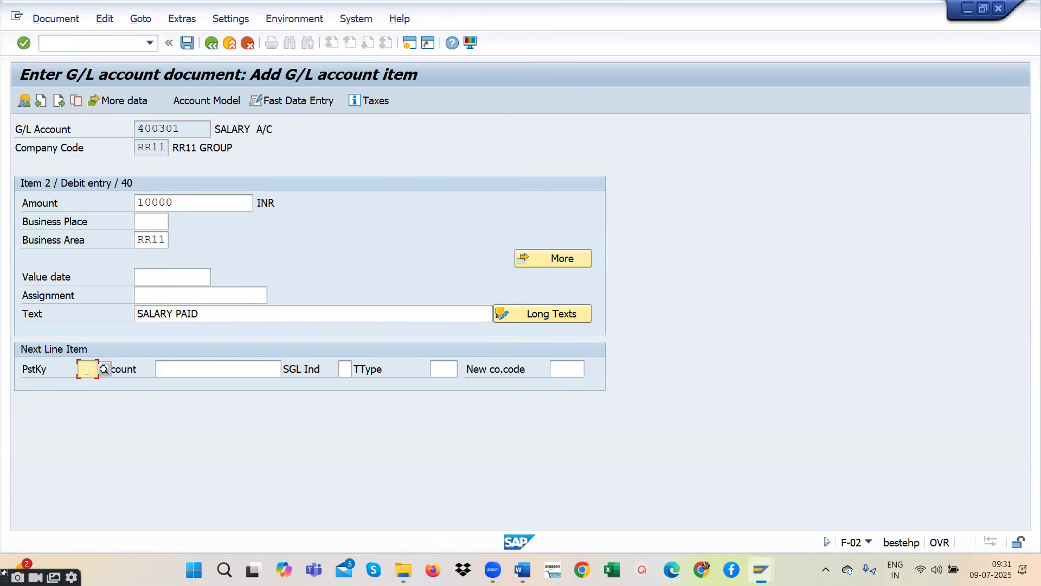
{"action": "type", "text": "40"}
{"action": "left_click", "coordinate": [219, 376]}
{"action": "left_click", "coordinate": [288, 369]}
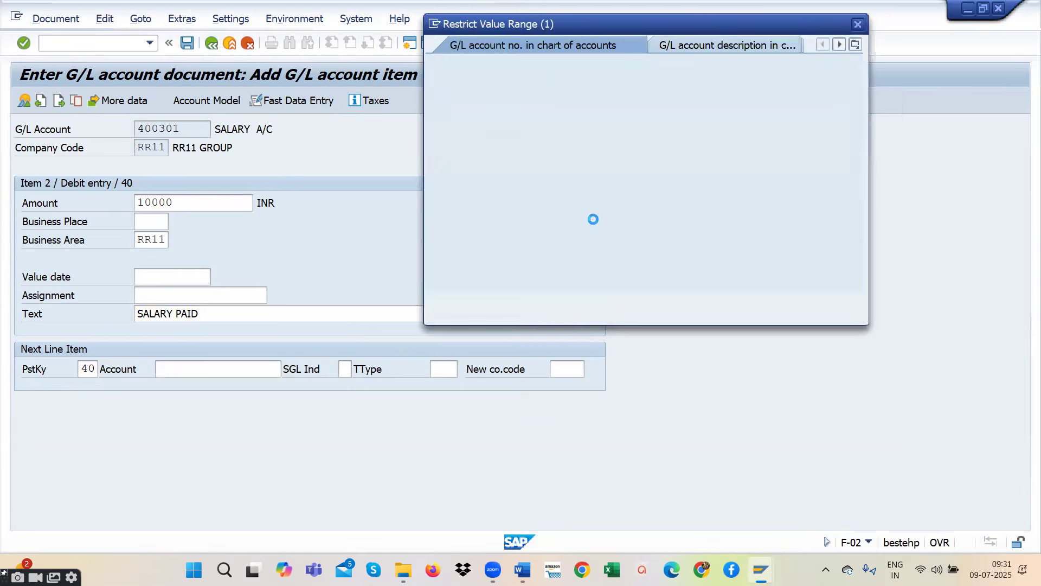
{"action": "left_click", "coordinate": [815, 302]}
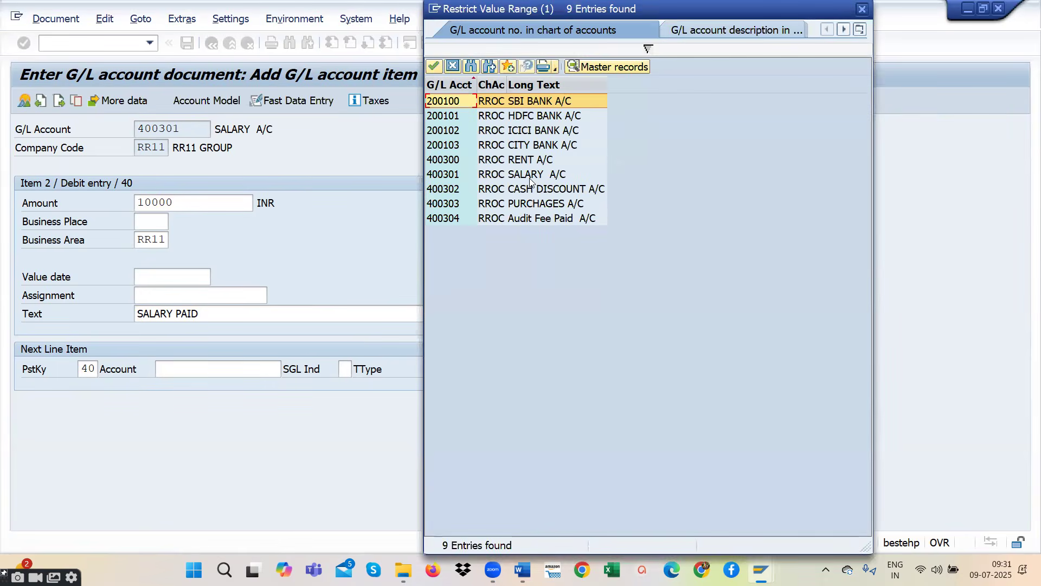
{"action": "double_click", "coordinate": [530, 178]}
{"action": "key", "text": "Return"}
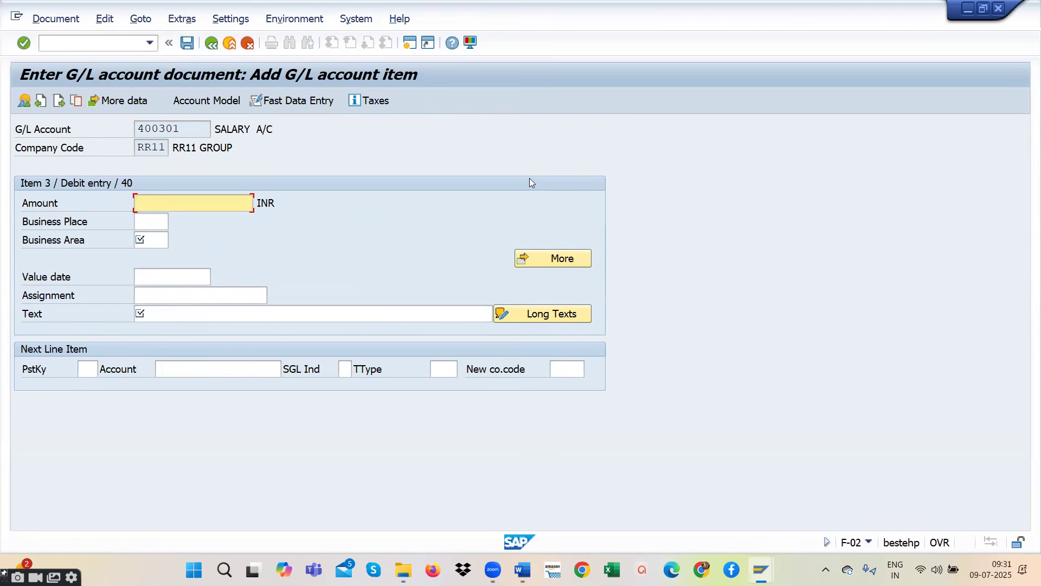
- Fill in the third debit item with amount 10000, business area RR11 and text AUDIT FEE
{"action": "type", "text": "10000"}
{"action": "left_click", "coordinate": [151, 243]}
{"action": "type", "text": "R"}
{"action": "key", "text": "BackSpace"}
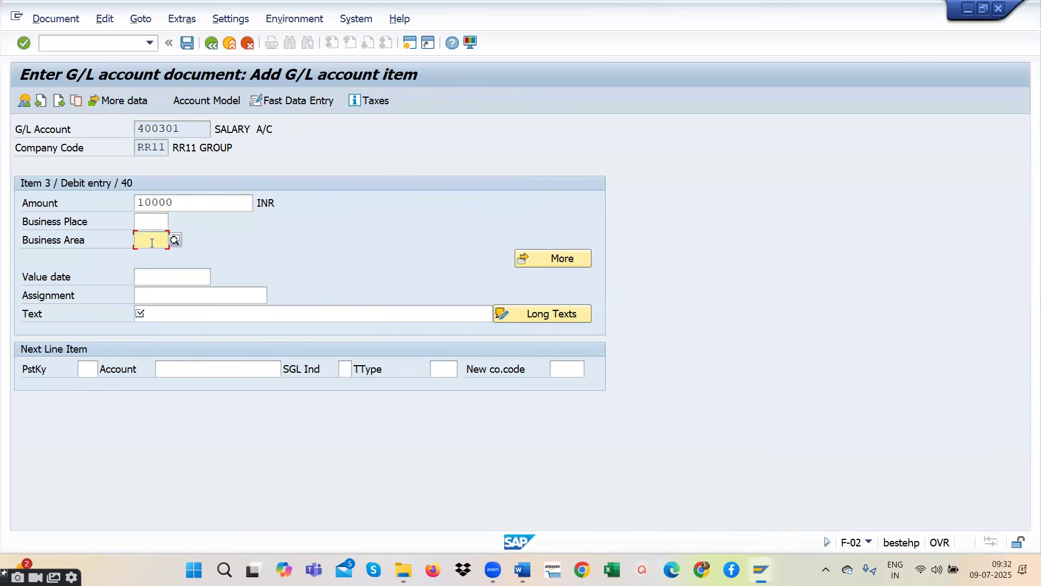
{"action": "type", "text": "RR"}
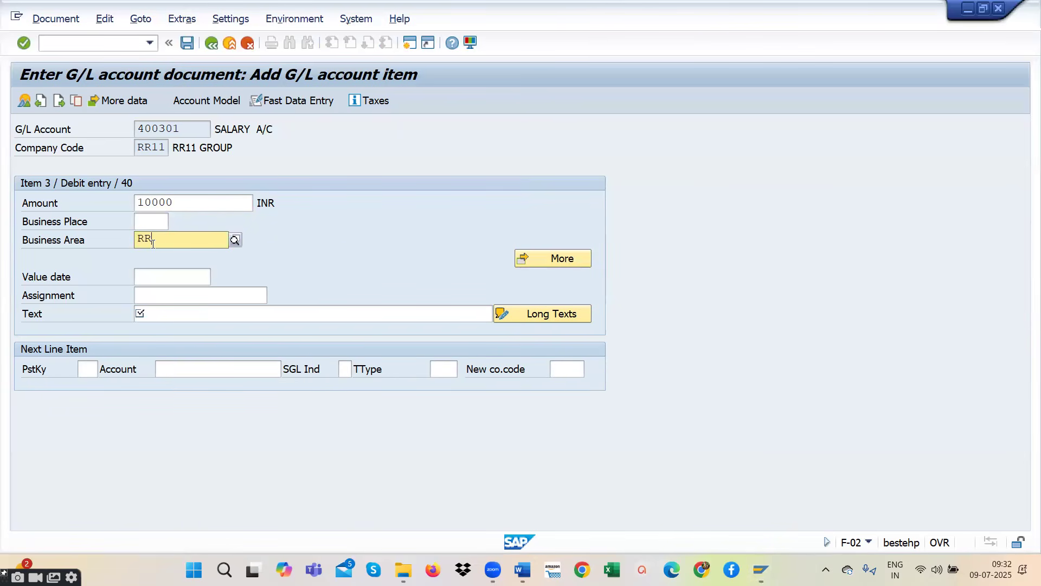
{"action": "left_click", "coordinate": [165, 272]}
{"action": "left_click", "coordinate": [156, 312]}
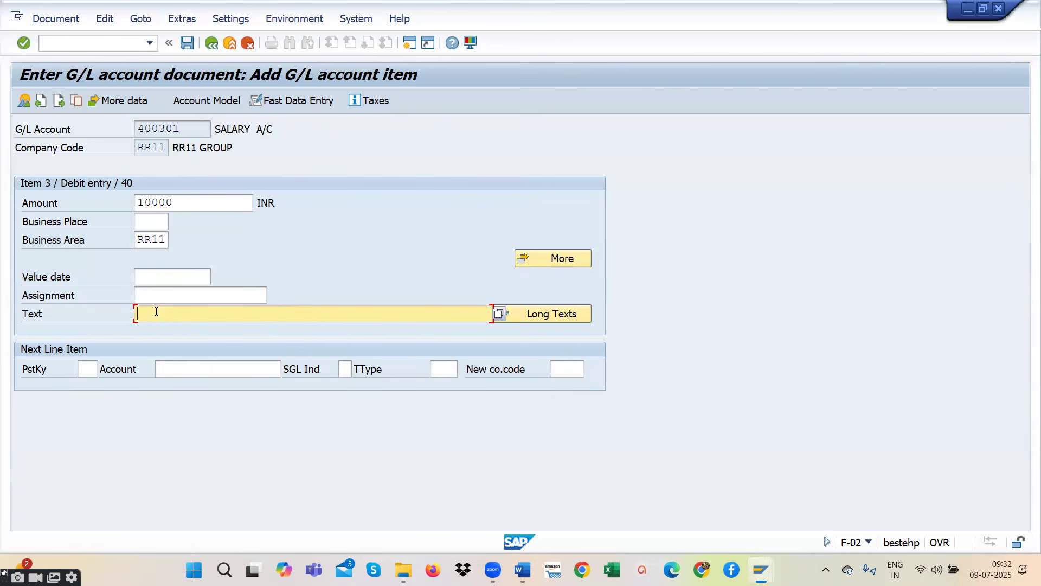
{"action": "type", "text": "AUDIT FEE"}
{"action": "left_click", "coordinate": [90, 368]}
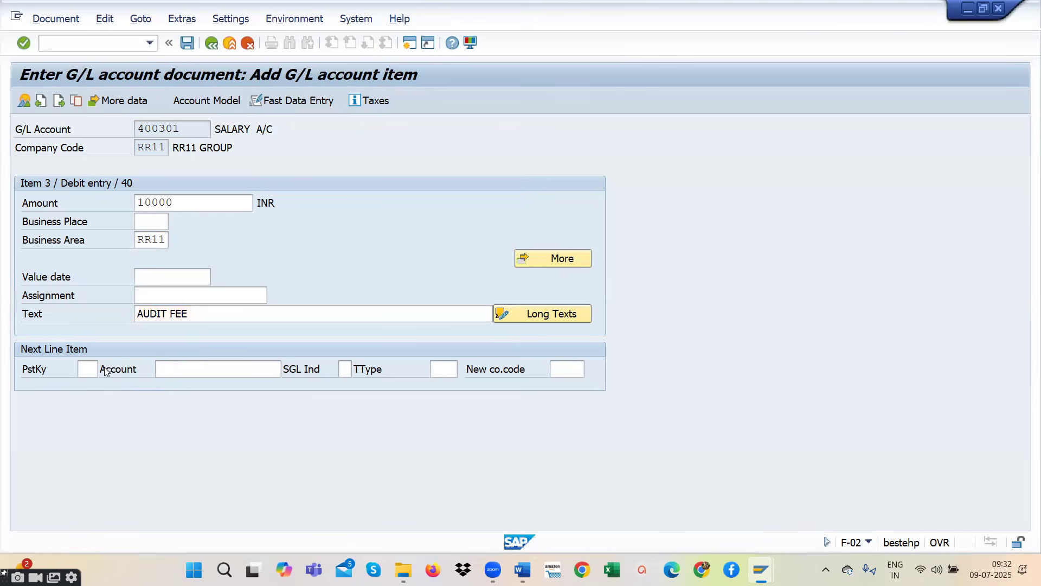
{"action": "key", "text": "F4"}
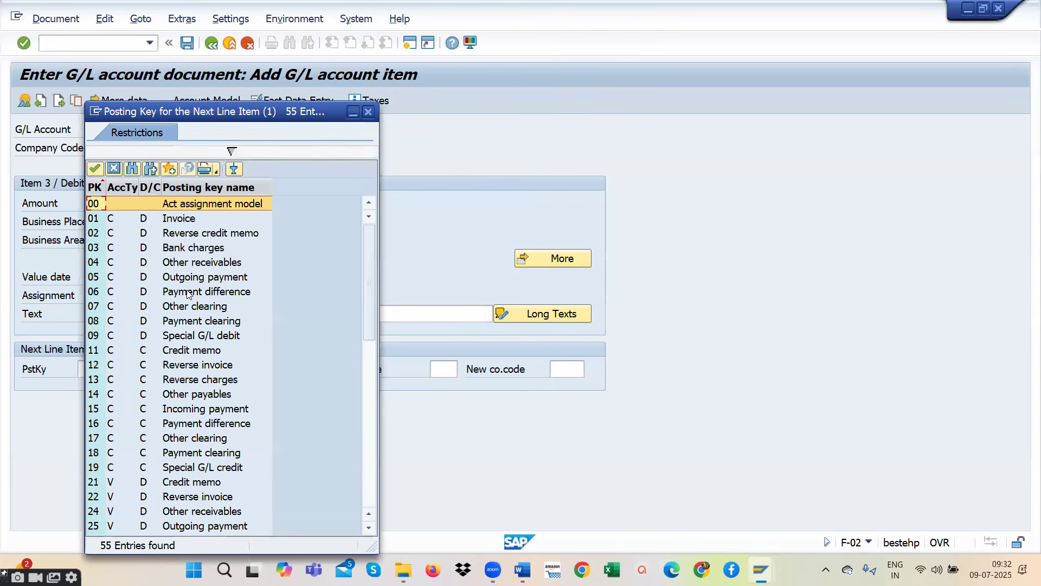
{"action": "left_click_drag", "start_coordinate": [311, 111], "coordinate": [386, 76]}
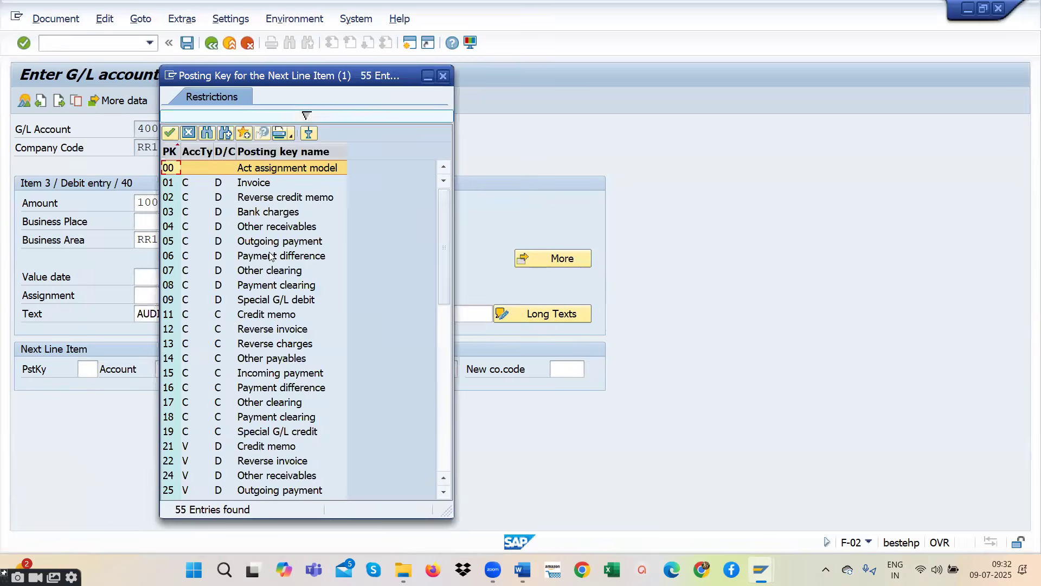
{"action": "key", "text": "Escape"}
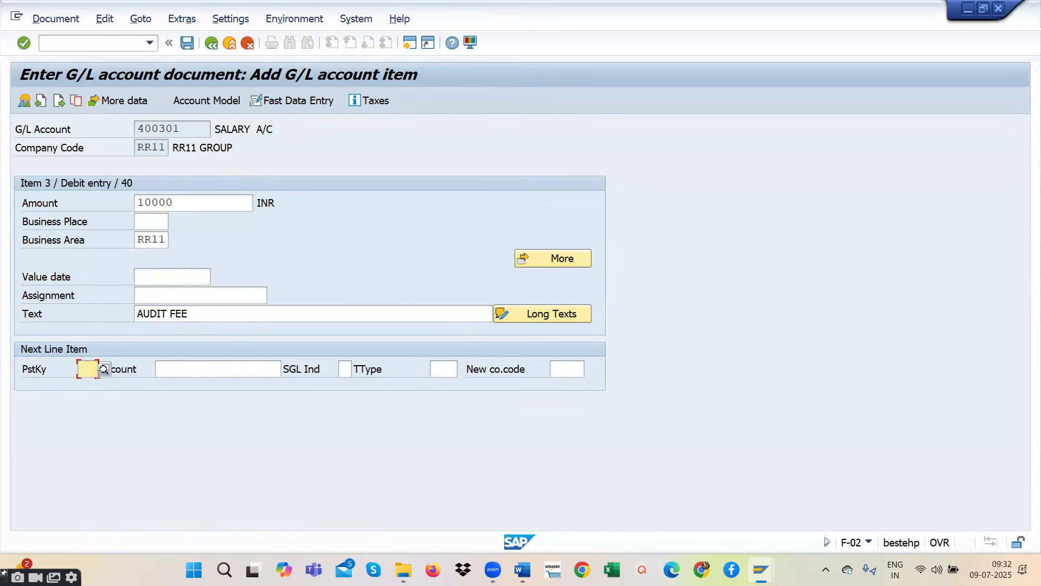
{"action": "type", "text": "40"}
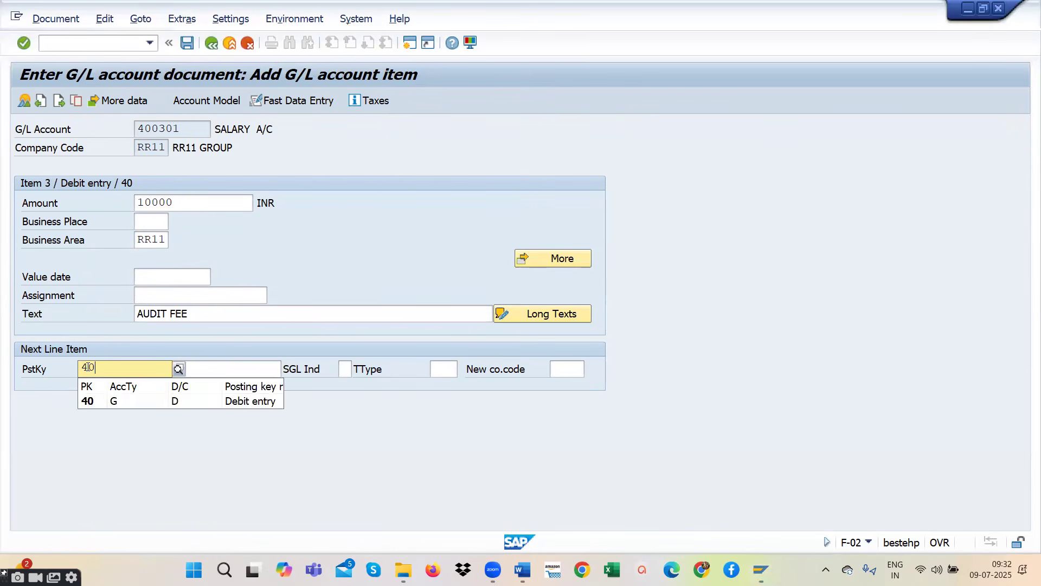
{"action": "left_click", "coordinate": [99, 397]}
{"action": "left_click", "coordinate": [257, 368]}
{"action": "key", "text": "Return"}
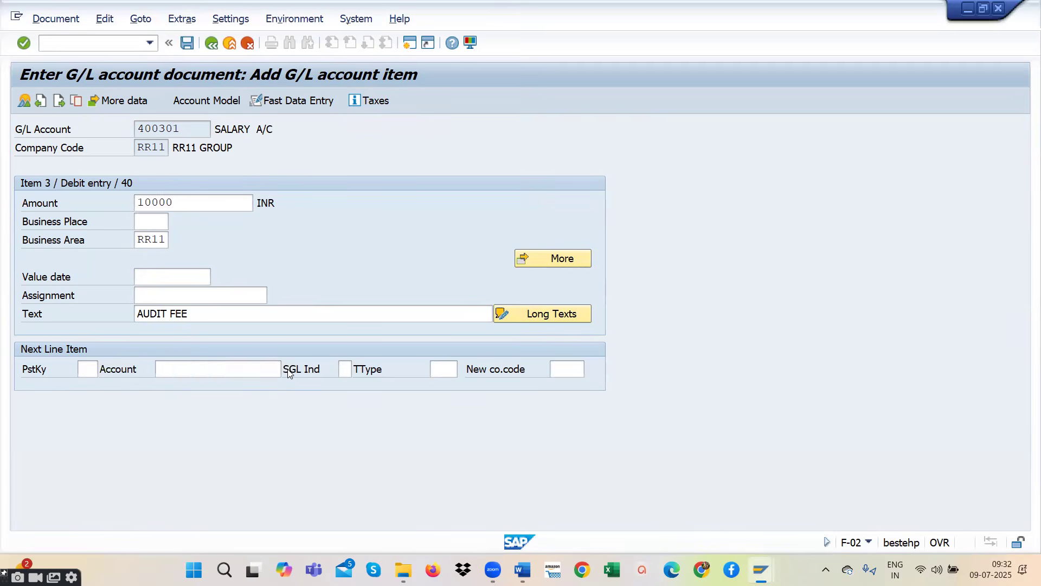
- Add a next line item with posting key 40 and account 400304 Audit Fee Paid A/C, and continue to its details
{"action": "left_click", "coordinate": [91, 368]}
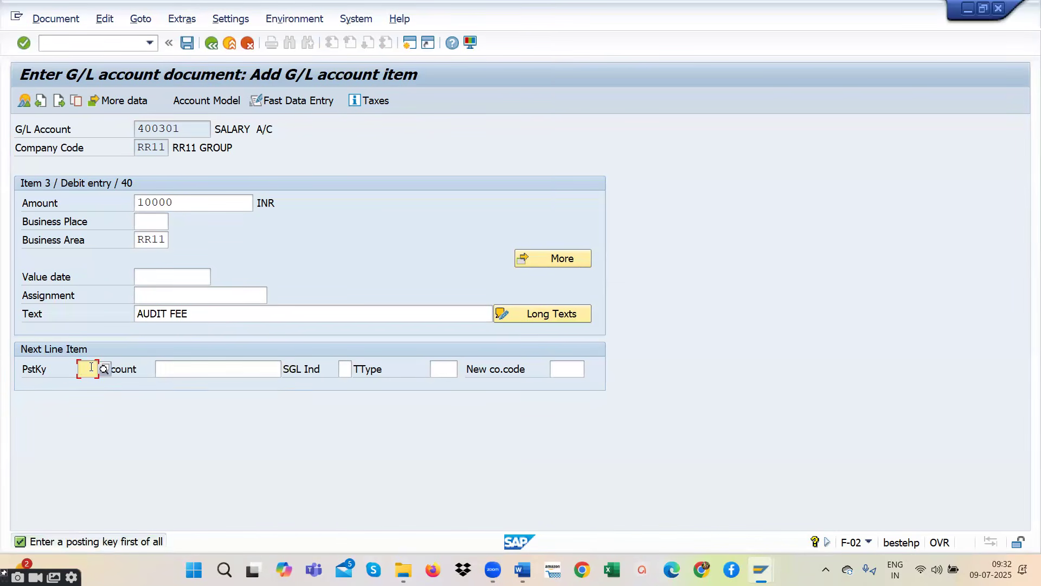
{"action": "type", "text": "40"}
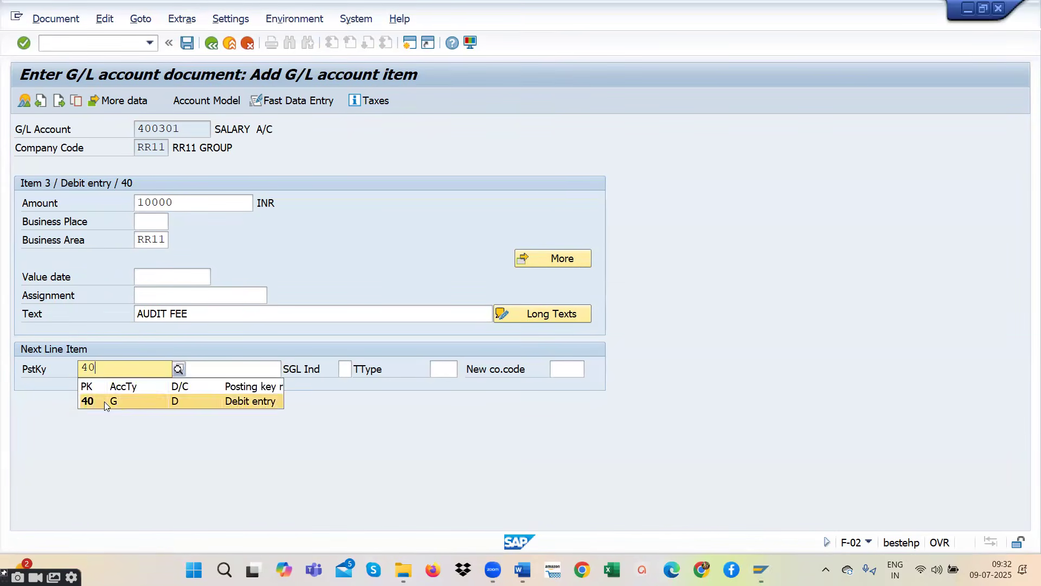
{"action": "left_click", "coordinate": [104, 401]}
{"action": "left_click", "coordinate": [270, 373]}
{"action": "key", "text": "F4"}
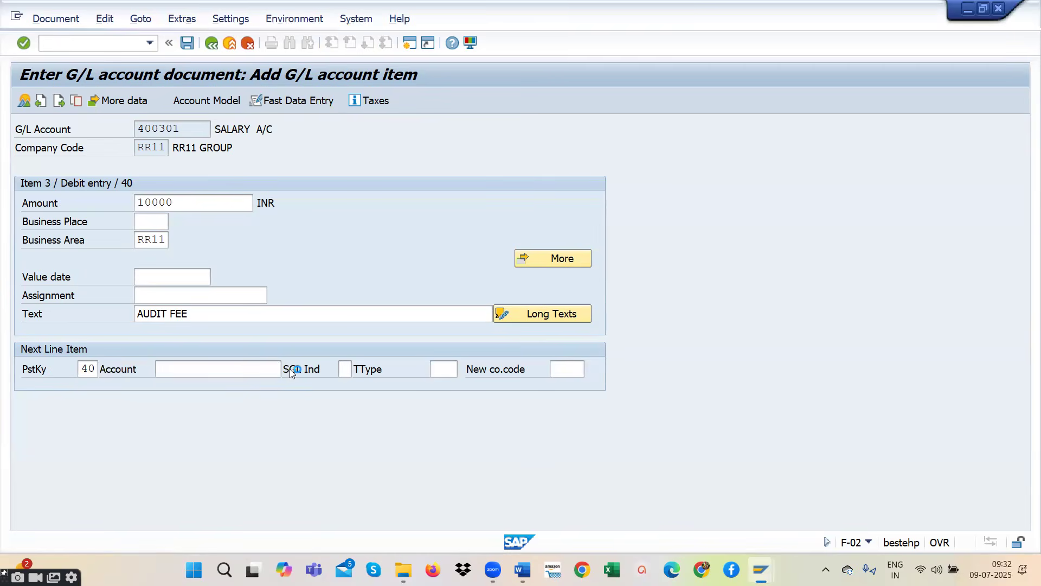
{"action": "left_click", "coordinate": [815, 303]}
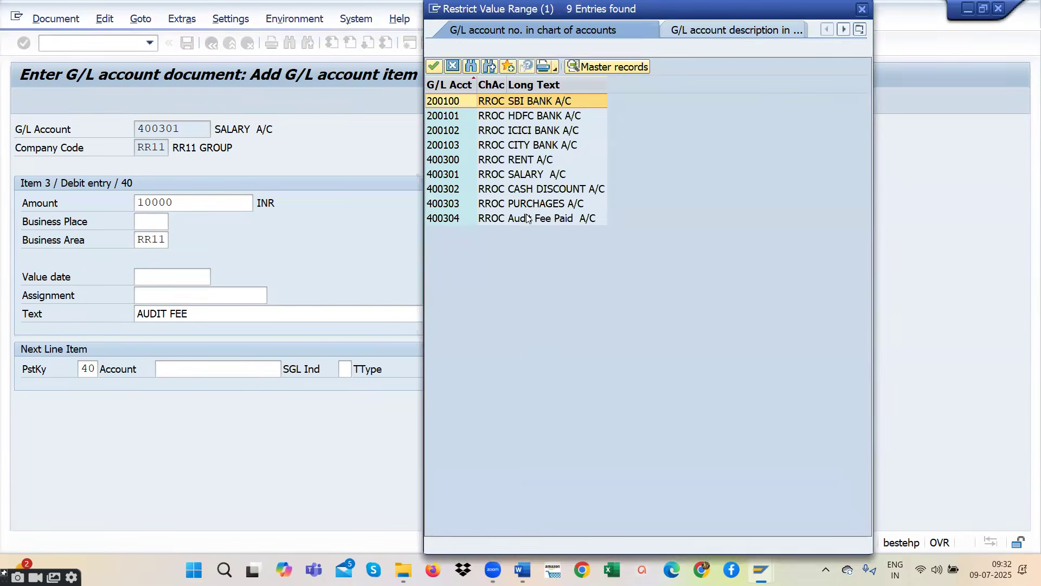
{"action": "double_click", "coordinate": [527, 218]}
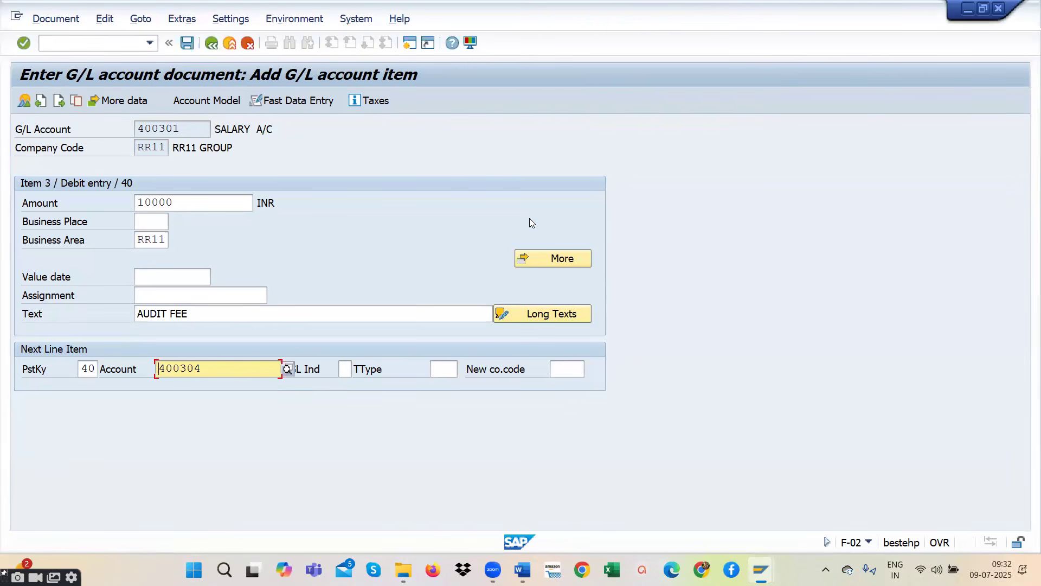
{"action": "key", "text": "Return"}
- Set the audit fee debit item's amount to 30000 and its business area to RR11
{"action": "type", "text": "30000"}
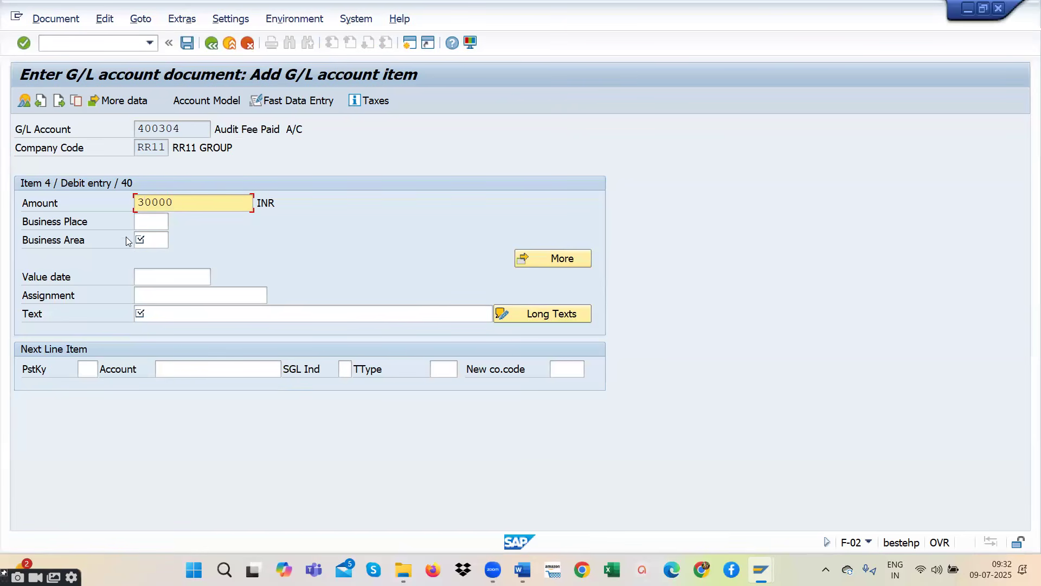
{"action": "left_click", "coordinate": [155, 244]}
{"action": "type", "text": "RR"}
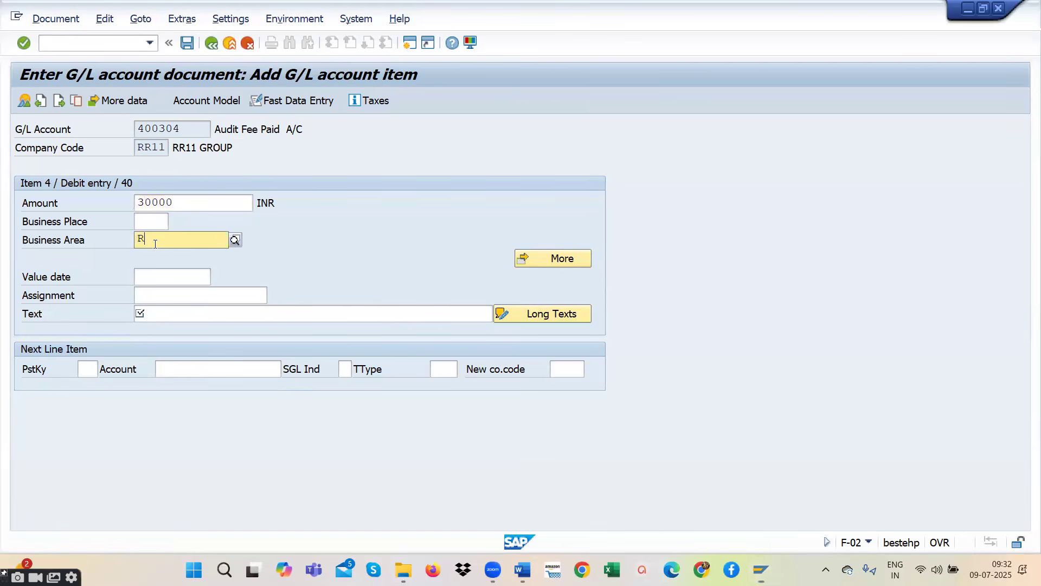
{"action": "left_click", "coordinate": [155, 274]}
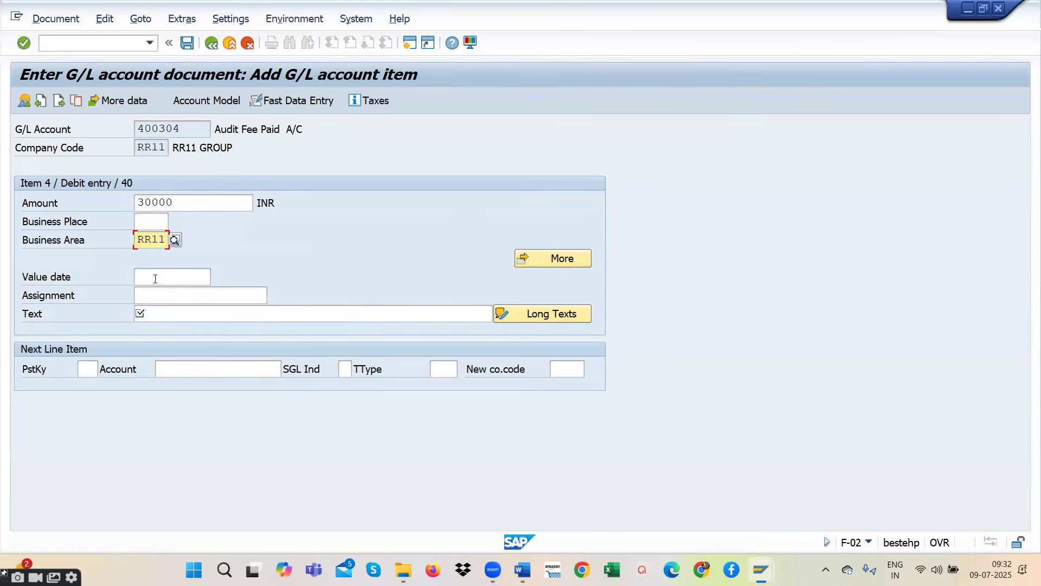
- Enter BANK as the text of the audit fee debit item
{"action": "left_click", "coordinate": [147, 315]}
{"action": "type", "text": "R"}
{"action": "key", "text": "BackSpace"}
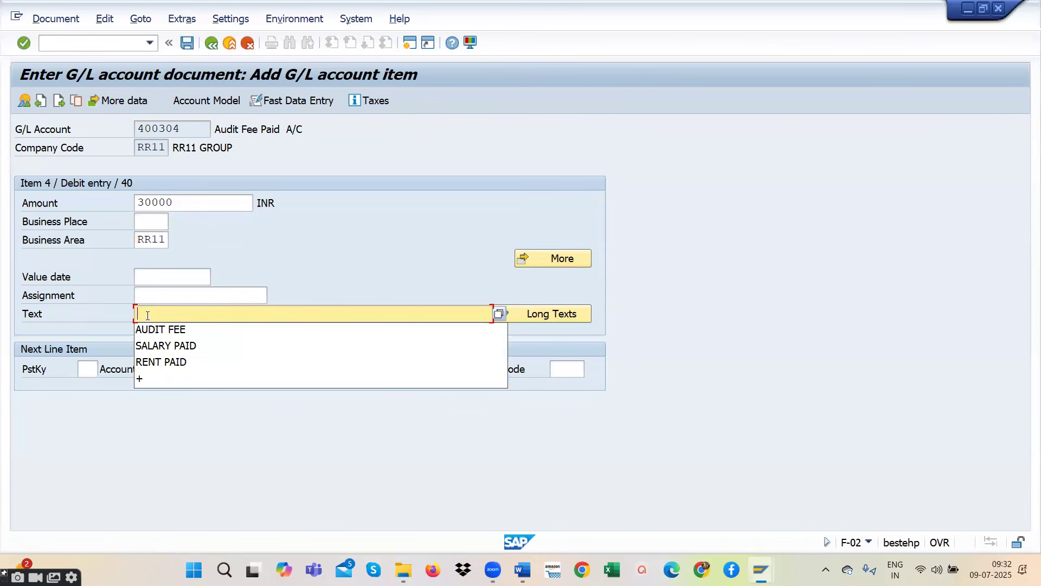
{"action": "type", "text": "T"}
{"action": "key", "text": "BackSpace"}
{"action": "type", "text": "BU"}
{"action": "key", "text": "BackSpace"}
{"action": "key", "text": "BackSpace"}
{"action": "type", "text": "BANK A"}
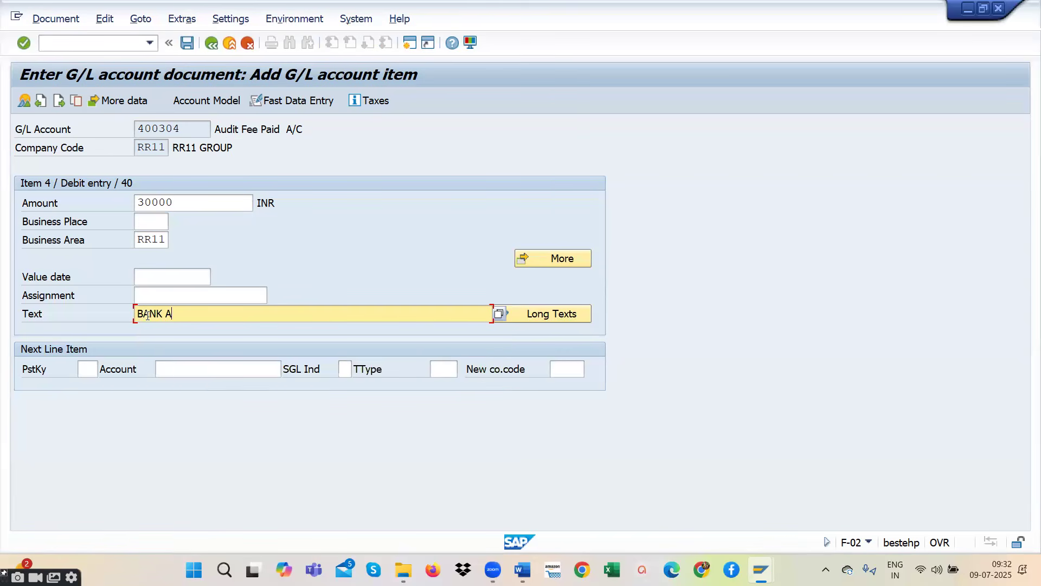
{"action": "key", "text": "BackSpace"}
- Add a next line item with posting key 50 and account 200100 SBI BANK A/C, and continue to its details
{"action": "left_click", "coordinate": [88, 368]}
{"action": "type", "text": "50"}
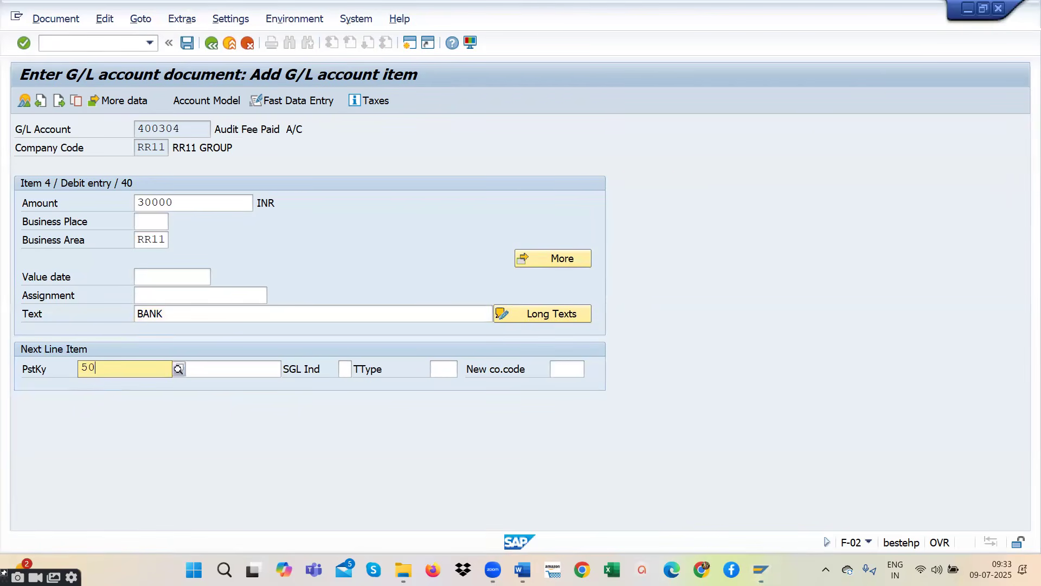
{"action": "left_click", "coordinate": [113, 402]}
{"action": "left_click", "coordinate": [207, 376]}
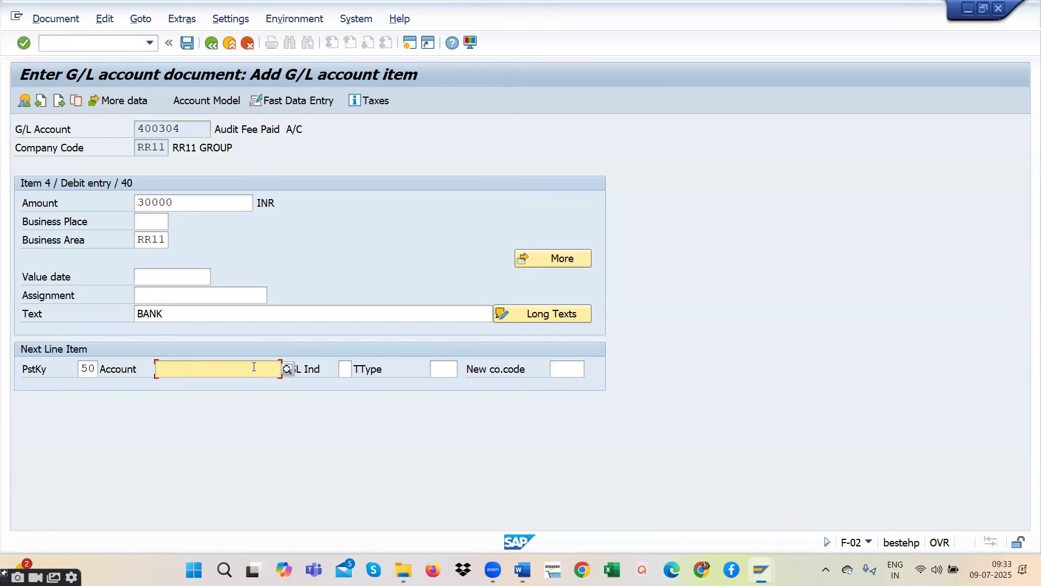
{"action": "left_click", "coordinate": [288, 369]}
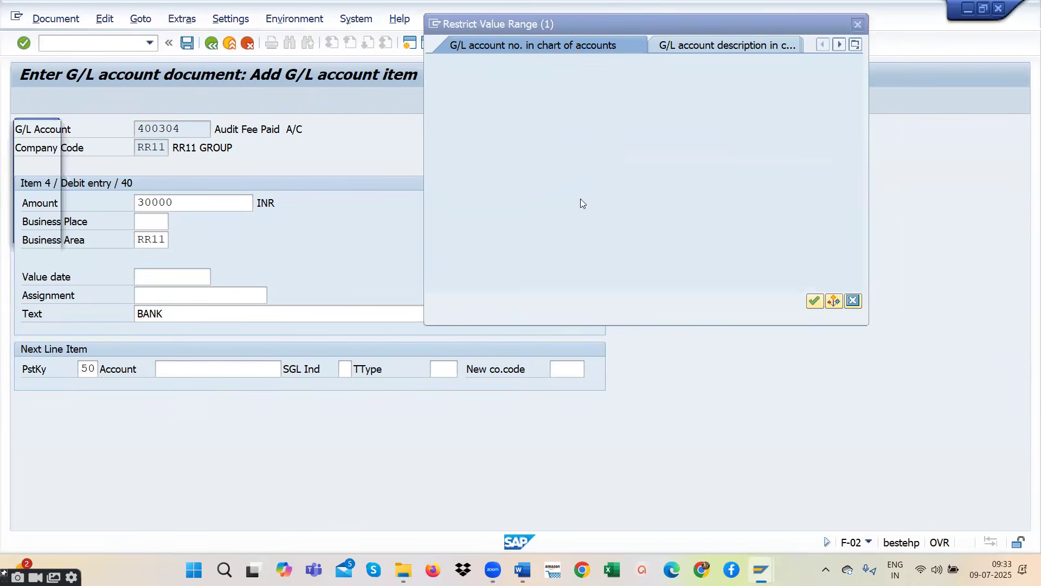
{"action": "left_click", "coordinate": [814, 301]}
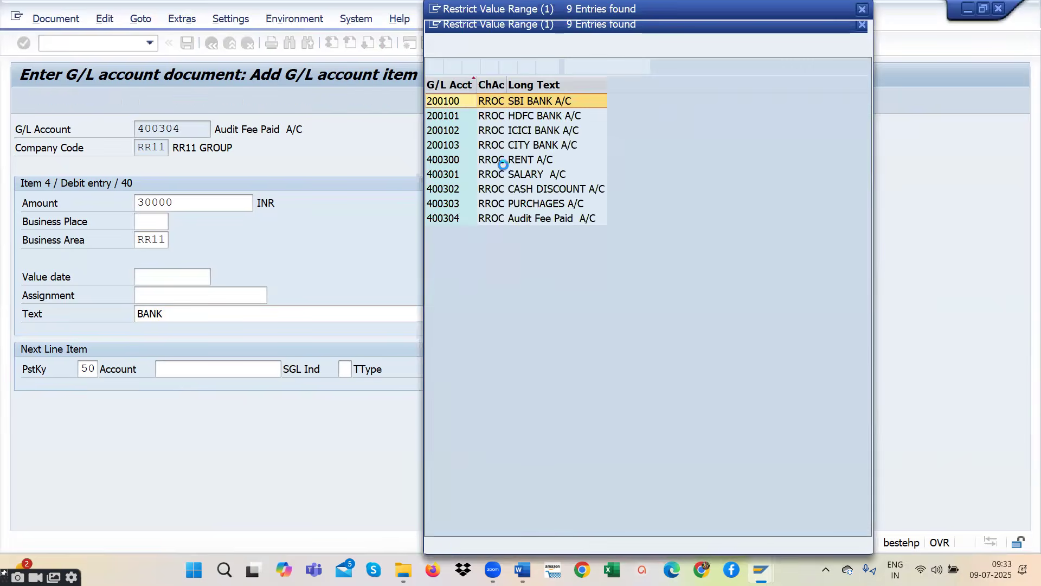
{"action": "double_click", "coordinate": [519, 103]}
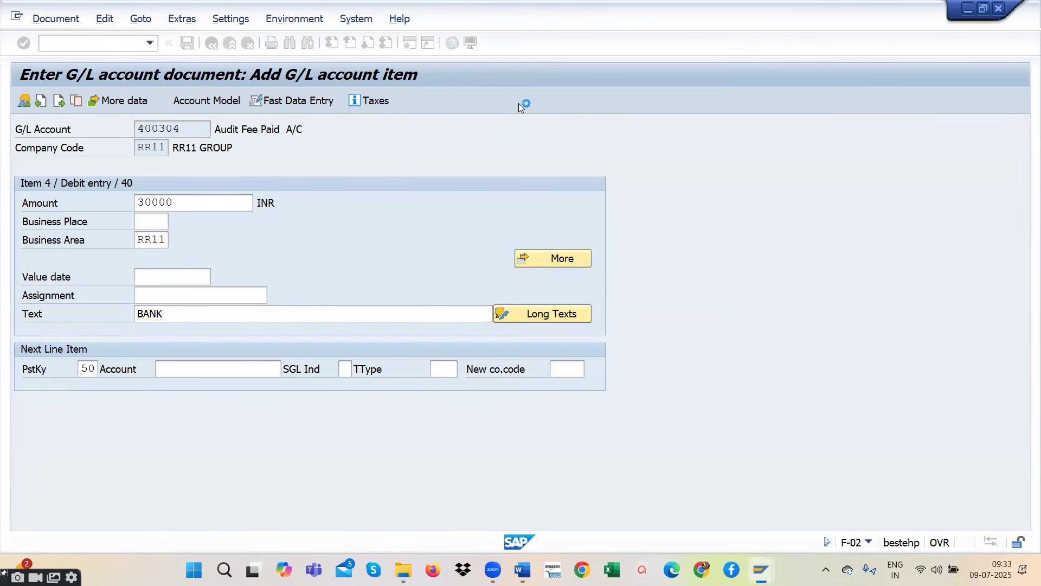
{"action": "key", "text": "Return"}
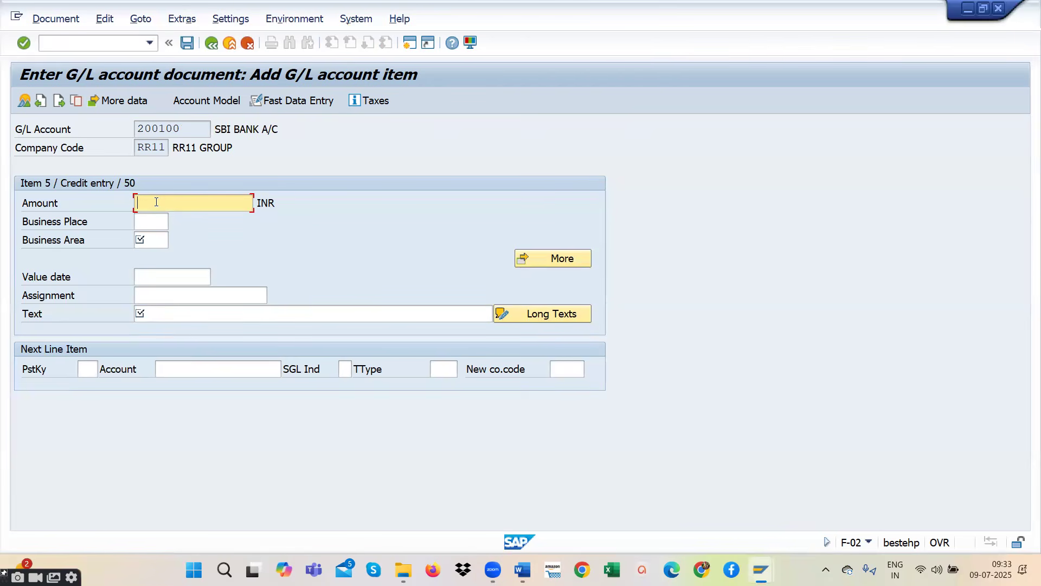
- Fill the SBI bank credit item with amount * to balance the document, business area RR11 and text + to copy the previous text
{"action": "type", "text": "*"}
{"action": "left_click", "coordinate": [151, 241]}
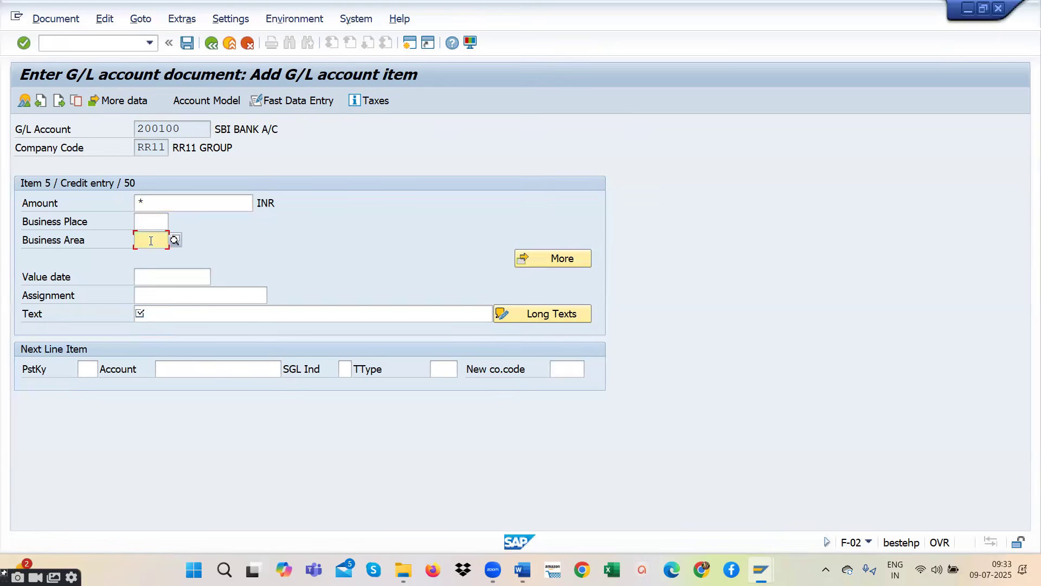
{"action": "type", "text": "RR1"}
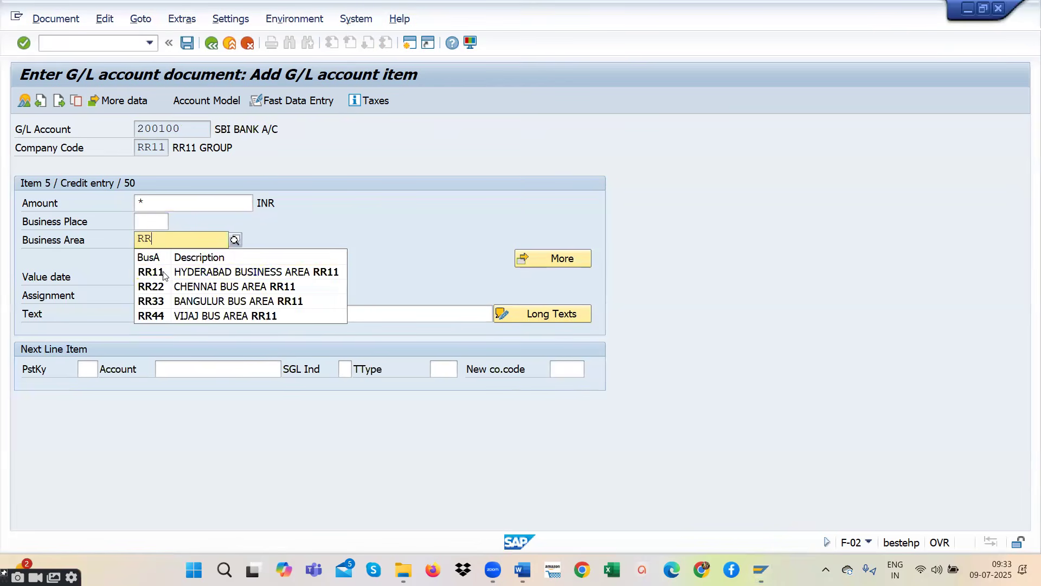
{"action": "left_click", "coordinate": [166, 273]}
{"action": "left_click", "coordinate": [159, 313]}
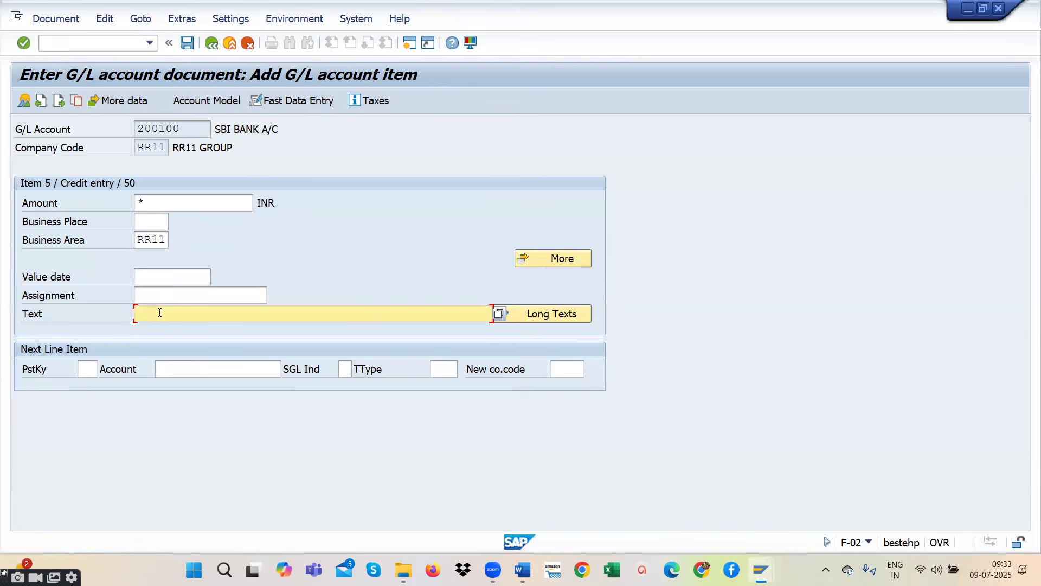
{"action": "type", "text": "+"}
{"action": "key", "text": "Return"}
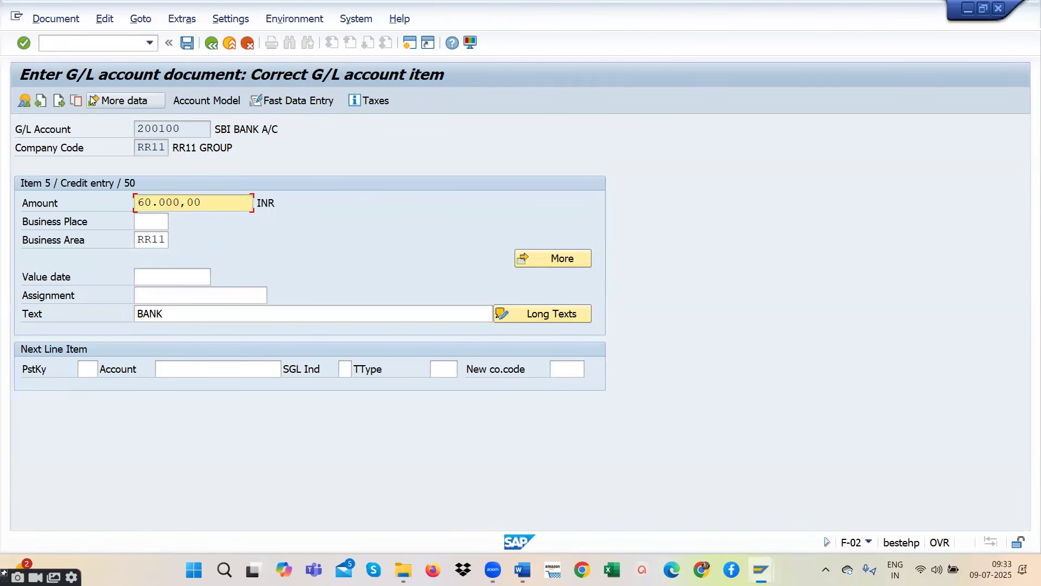
- Simulate the G/L document and post it from the overview
{"action": "left_click", "coordinate": [44, 20]}
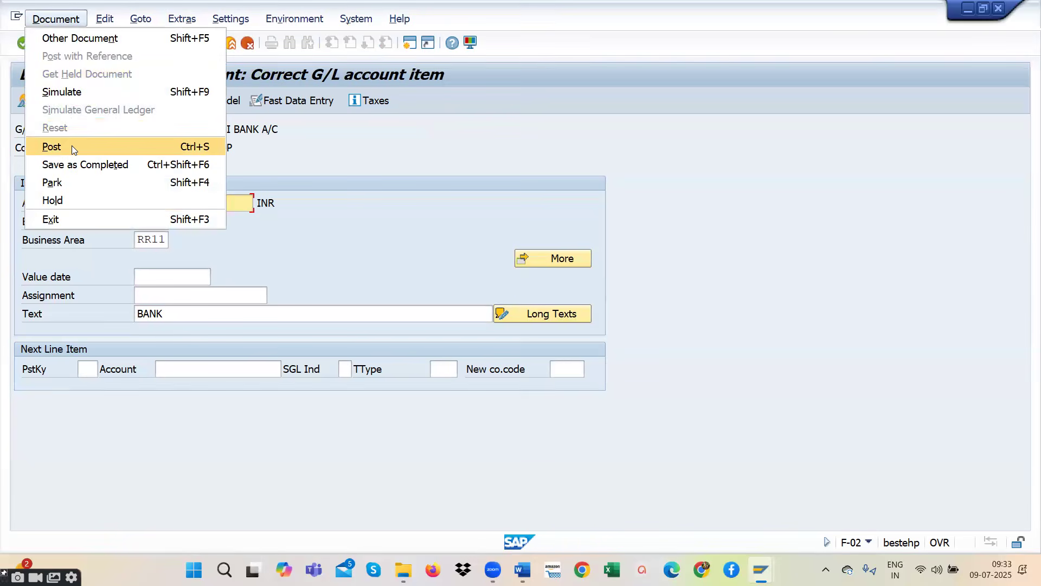
{"action": "left_click", "coordinate": [76, 92]}
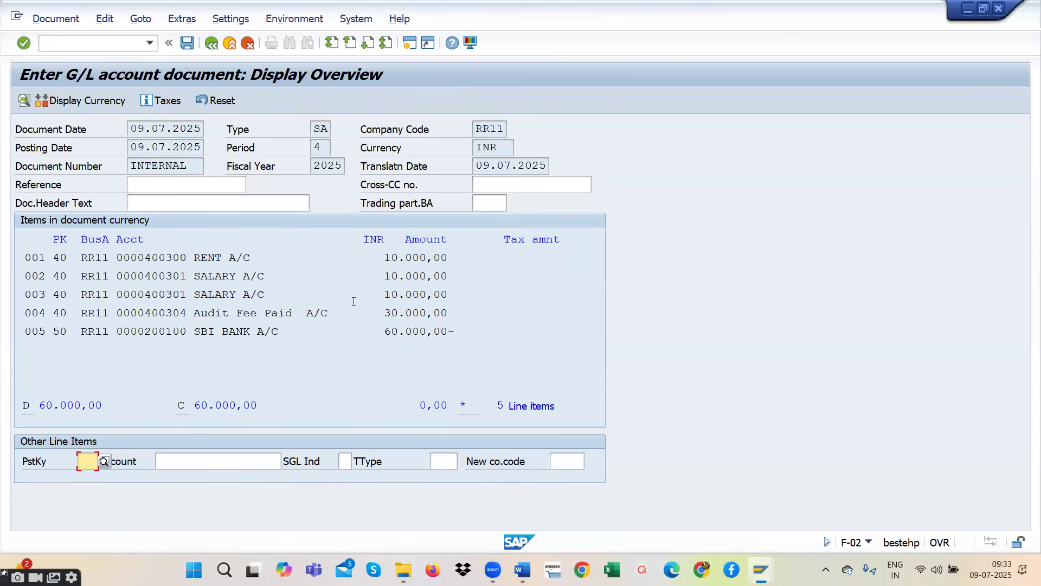
{"action": "left_click", "coordinate": [187, 45]}
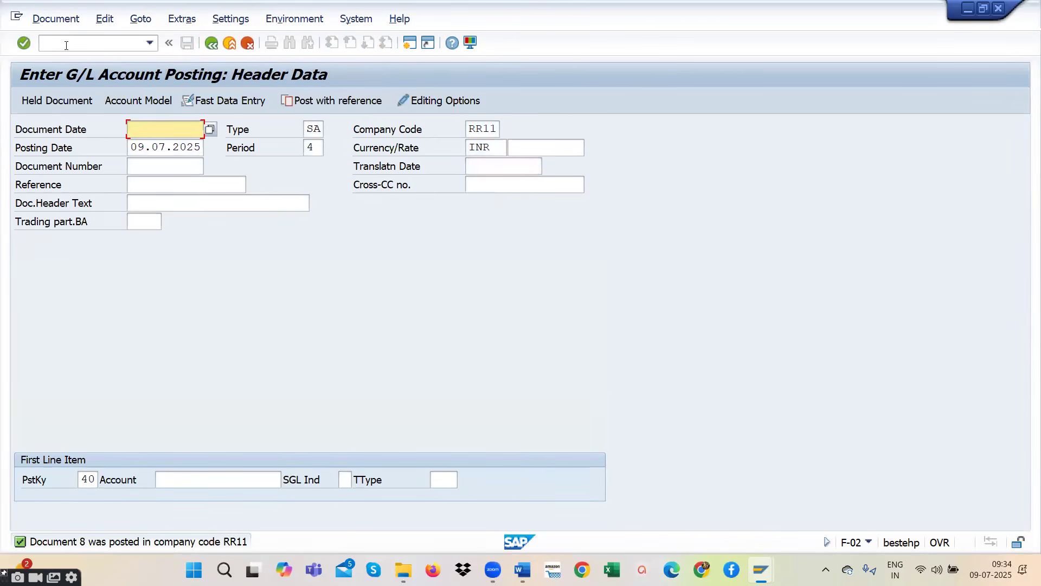
- Display the G/L document just posted
{"action": "left_click", "coordinate": [59, 20]}
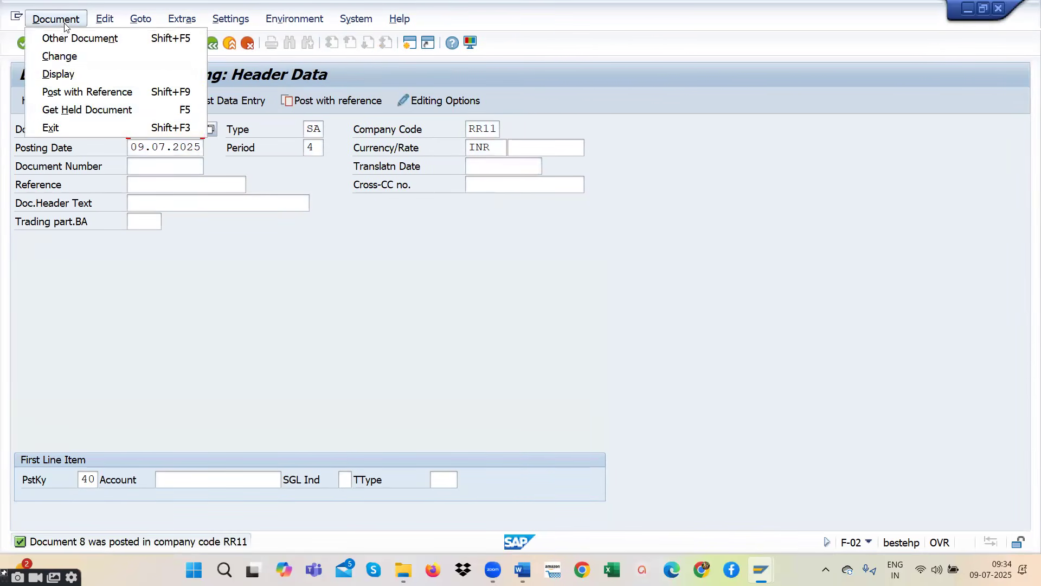
{"action": "left_click", "coordinate": [64, 73]}
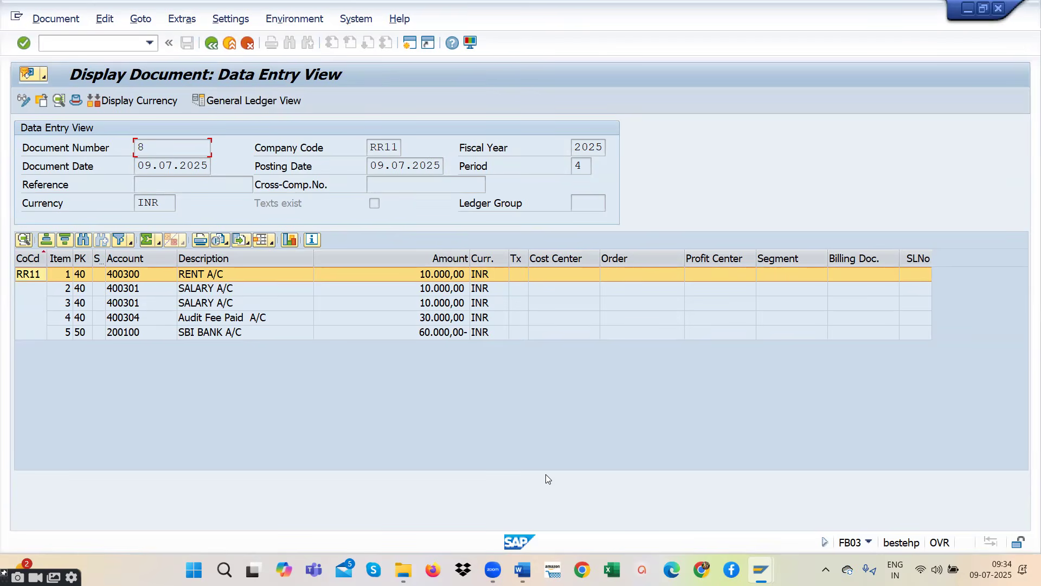
- Switch to the R2R STUDENTS Word document and review the notes on the G/L balance transactions FBL3N and FS10N
{"action": "left_click", "coordinate": [522, 569]}
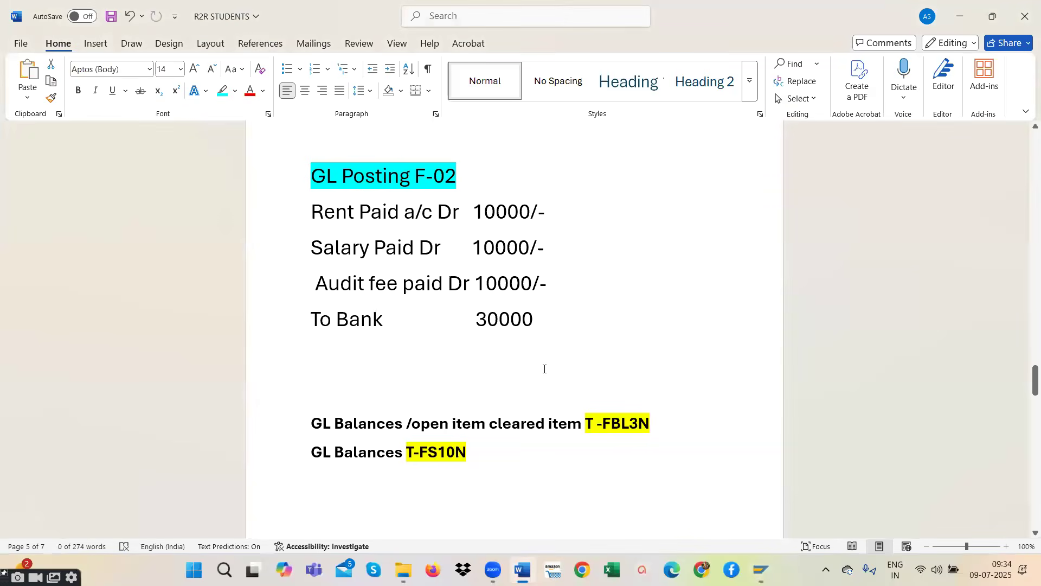
{"action": "scroll", "coordinate": [544, 368], "scroll_direction": "down", "scroll_amount": 6}
{"action": "scroll", "coordinate": [544, 367], "scroll_direction": "up", "scroll_amount": 3}
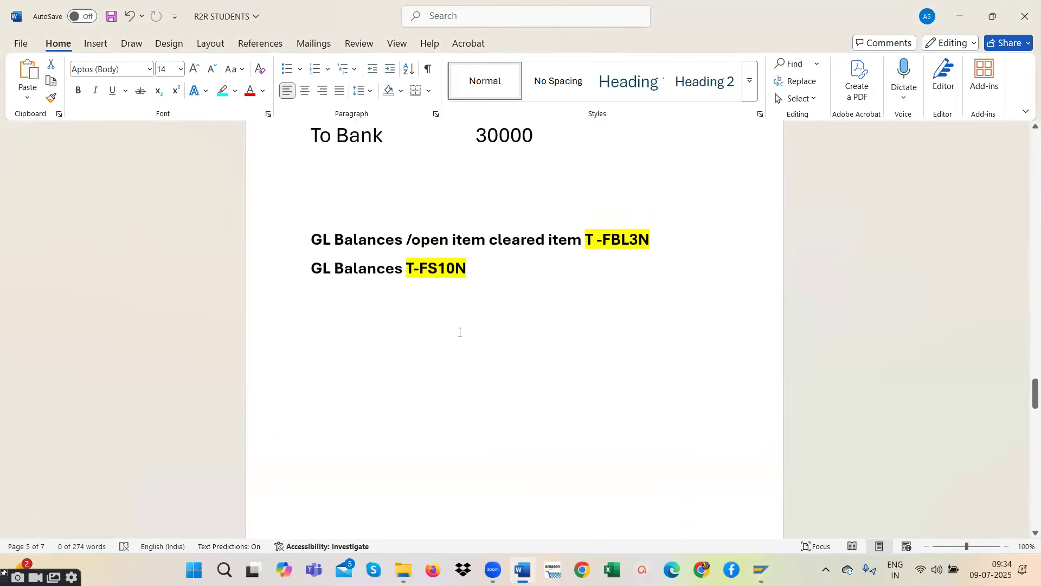
{"action": "scroll", "coordinate": [570, 348], "scroll_direction": "up", "scroll_amount": 2}
{"action": "left_click_drag", "start_coordinate": [310, 356], "coordinate": [662, 356]}
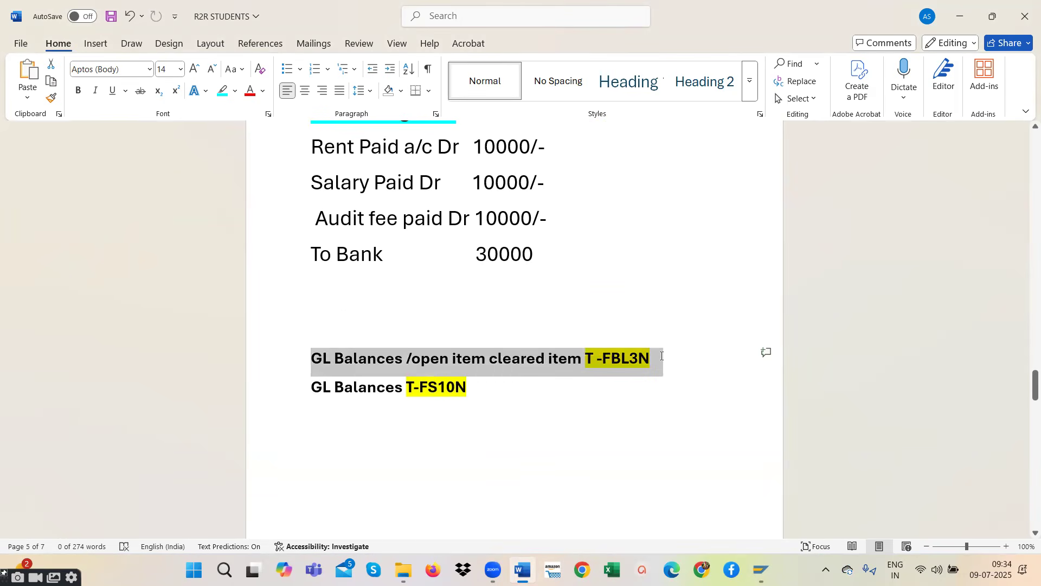
{"action": "left_click", "coordinate": [464, 389]}
{"action": "left_click_drag", "start_coordinate": [498, 391], "coordinate": [305, 378]}
{"action": "left_click", "coordinate": [447, 389]}
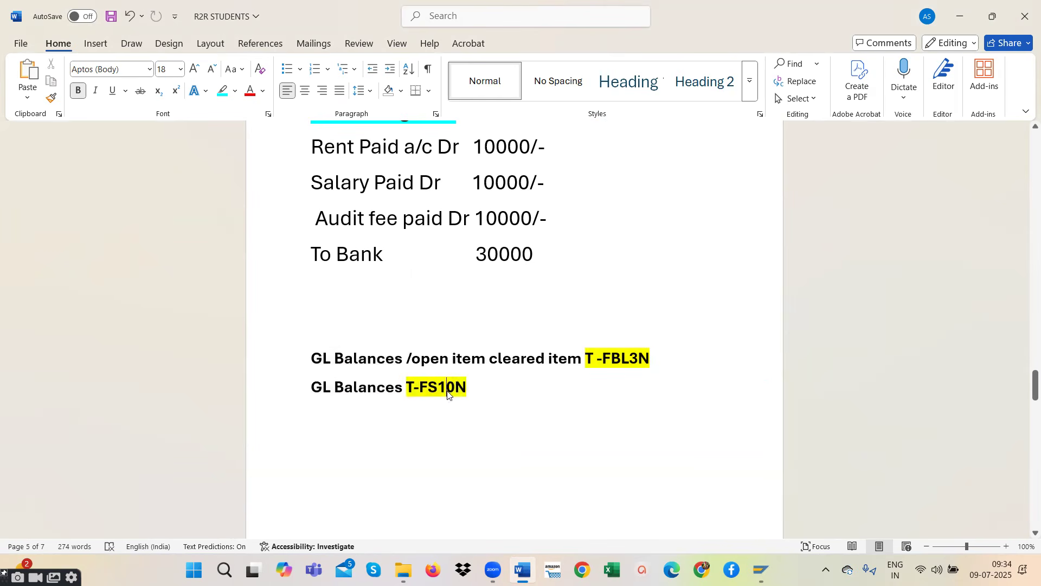
{"action": "scroll", "coordinate": [448, 392], "scroll_direction": "down", "scroll_amount": 4}
{"action": "scroll", "coordinate": [448, 392], "scroll_direction": "down", "scroll_amount": 3}
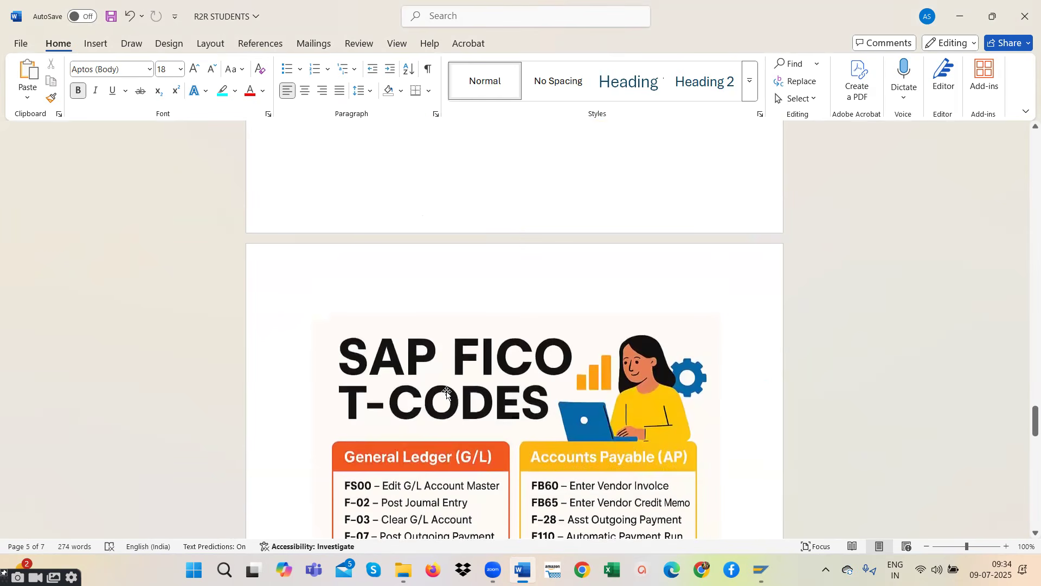
{"action": "scroll", "coordinate": [447, 391], "scroll_direction": "up", "scroll_amount": 6}
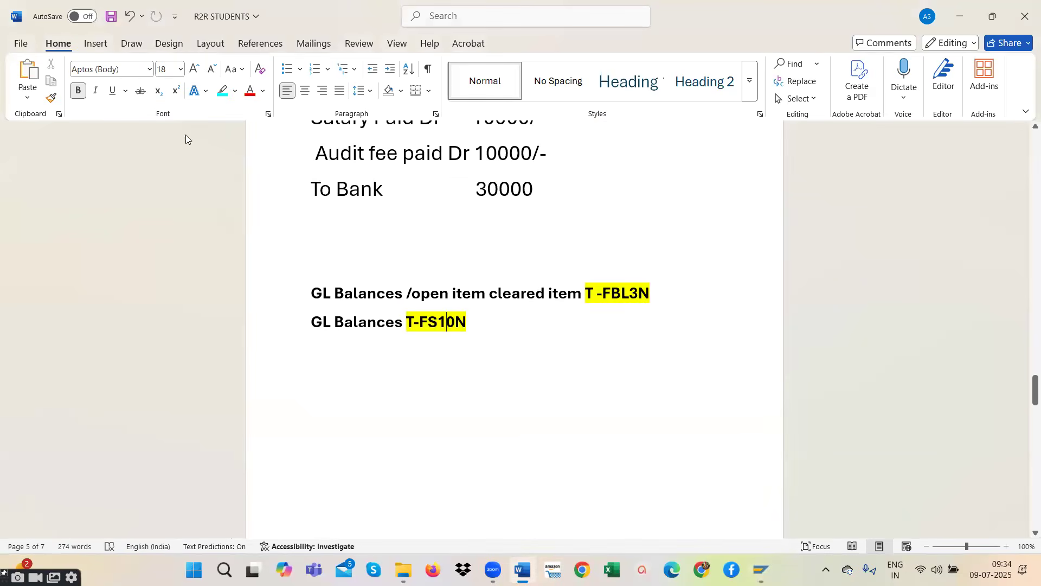
- Switch back to SAP and start the G/L account balance display with /NFS10N
{"action": "key", "text": "alt+Tab"}
{"action": "left_click", "coordinate": [119, 45]}
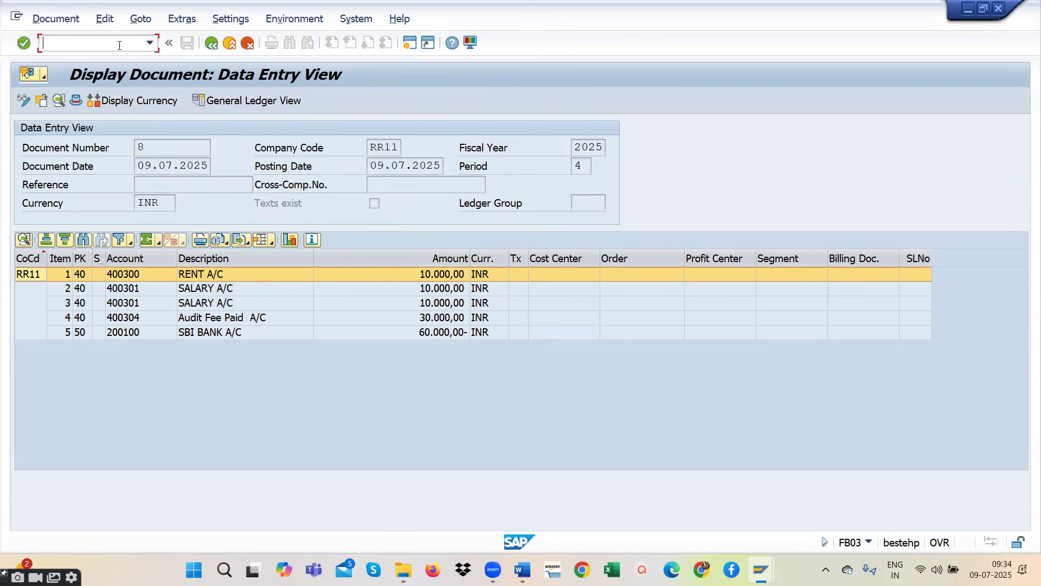
{"action": "type", "text": "/NFS10N"}
{"action": "key", "text": "Return"}
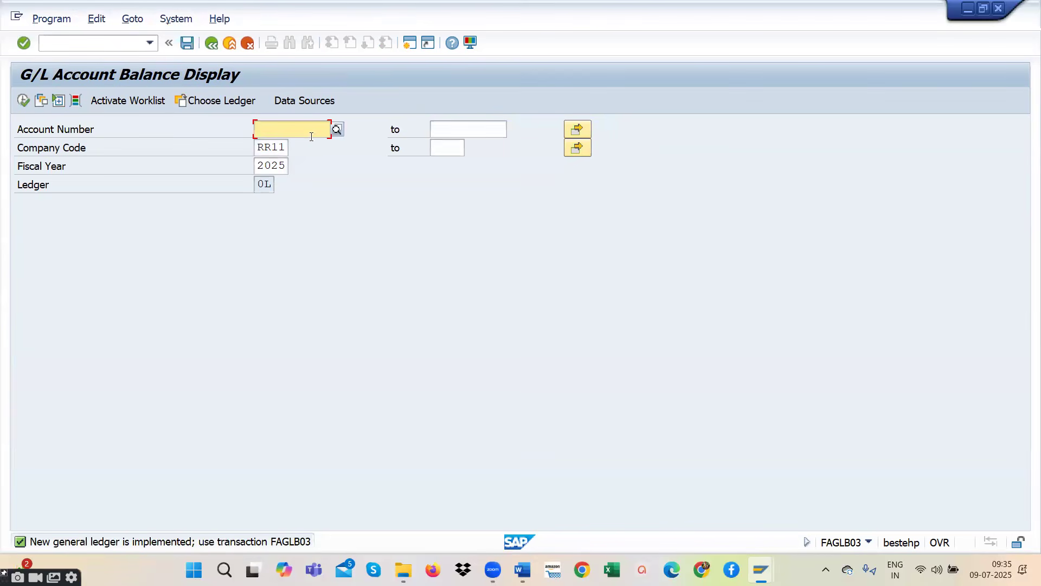
- Choose account 400300 RENT A/C from the account search and display its balances
{"action": "left_click", "coordinate": [337, 129]}
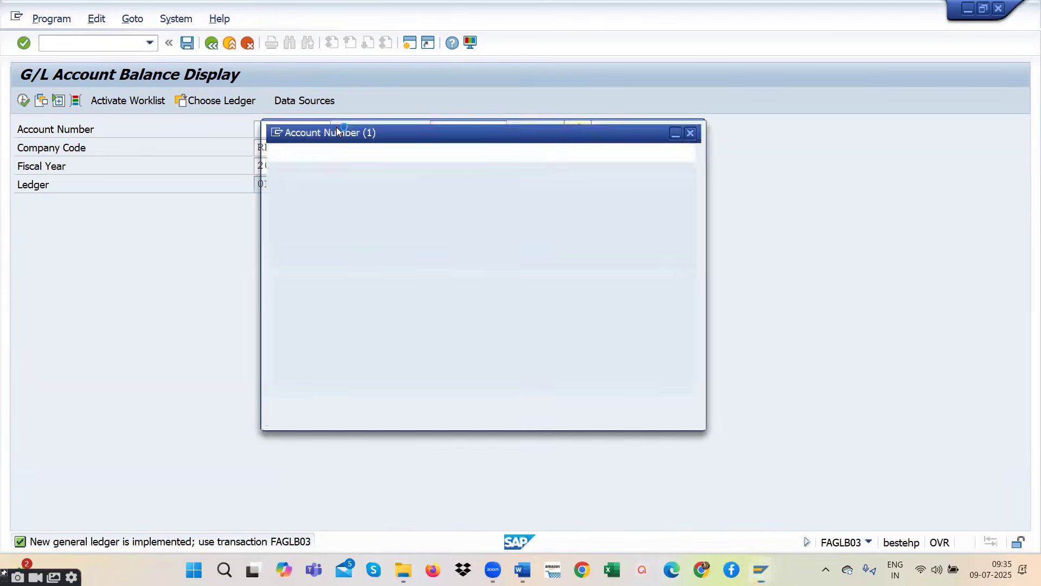
{"action": "left_click", "coordinate": [653, 406]}
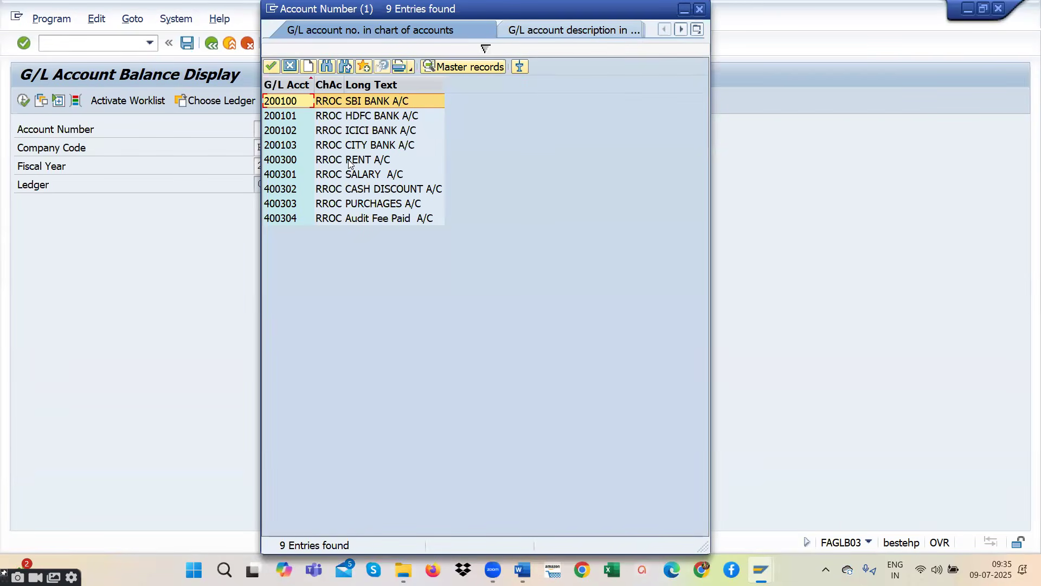
{"action": "double_click", "coordinate": [349, 160]}
{"action": "left_click", "coordinate": [23, 101]}
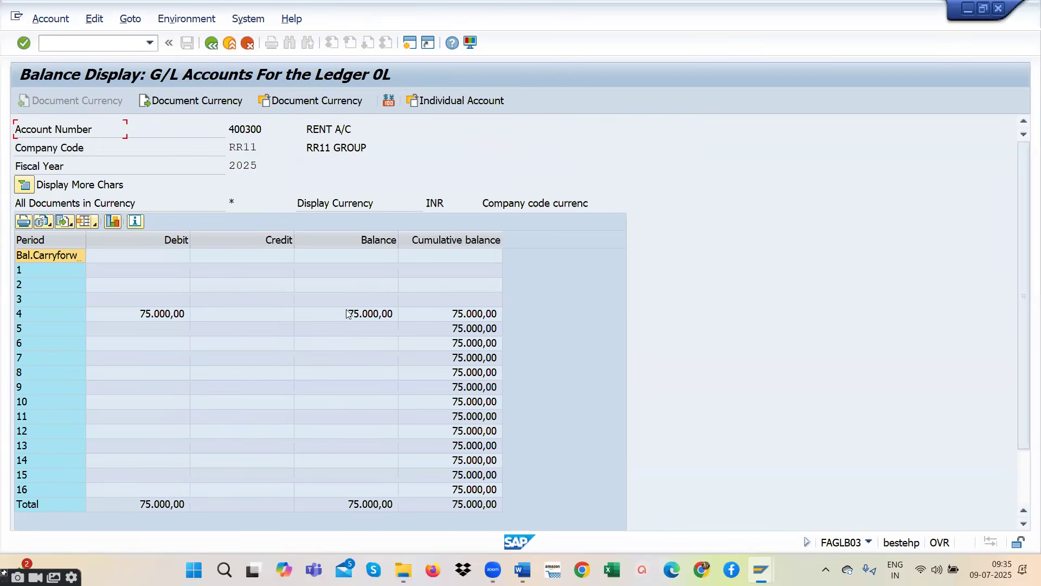
- Return to the selection, choose account 200100 SBI BANK A/C and display its balances
{"action": "left_click", "coordinate": [212, 44]}
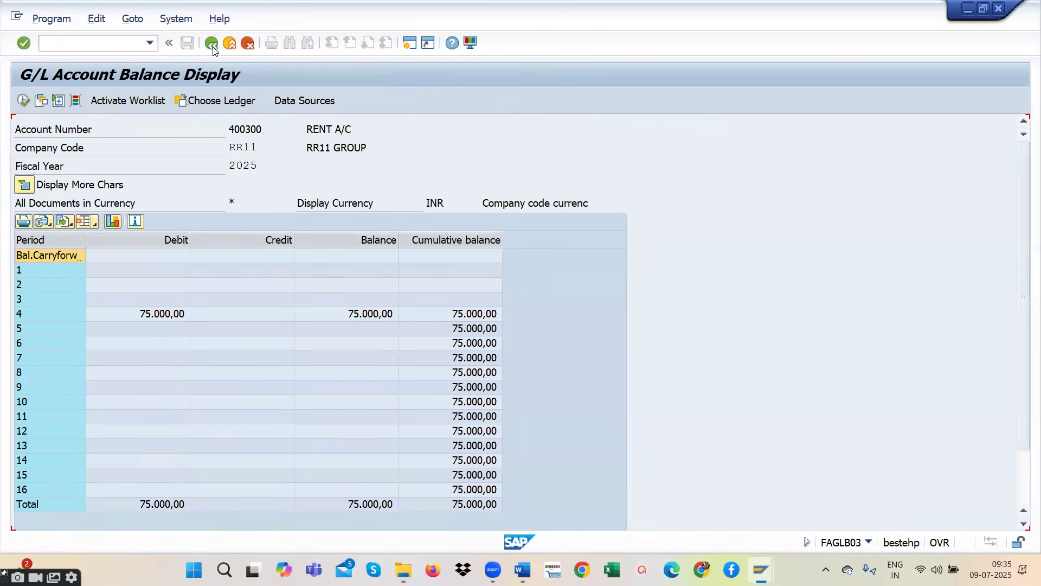
{"action": "left_click", "coordinate": [336, 129]}
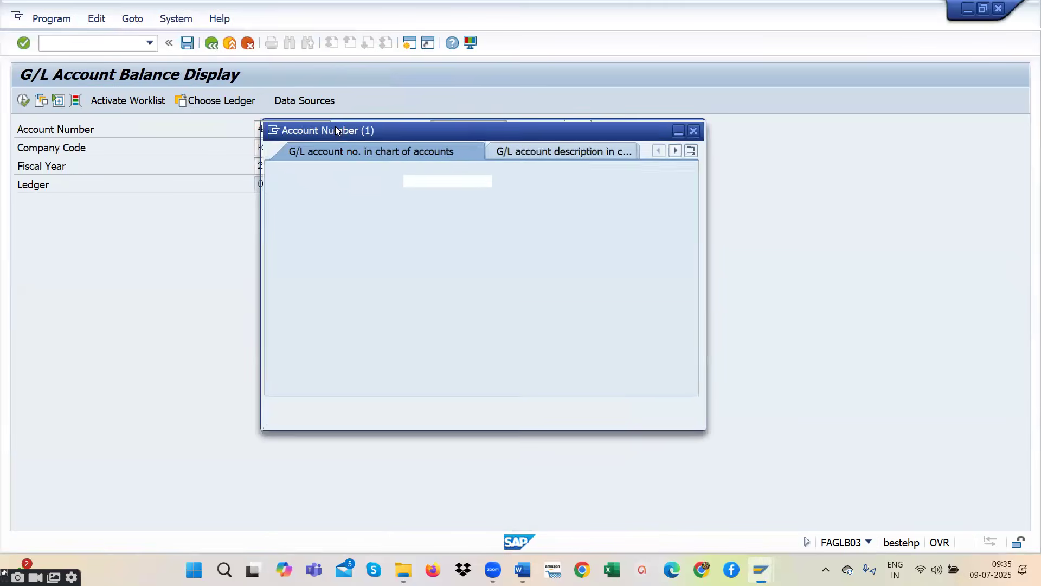
{"action": "left_click", "coordinate": [653, 408]}
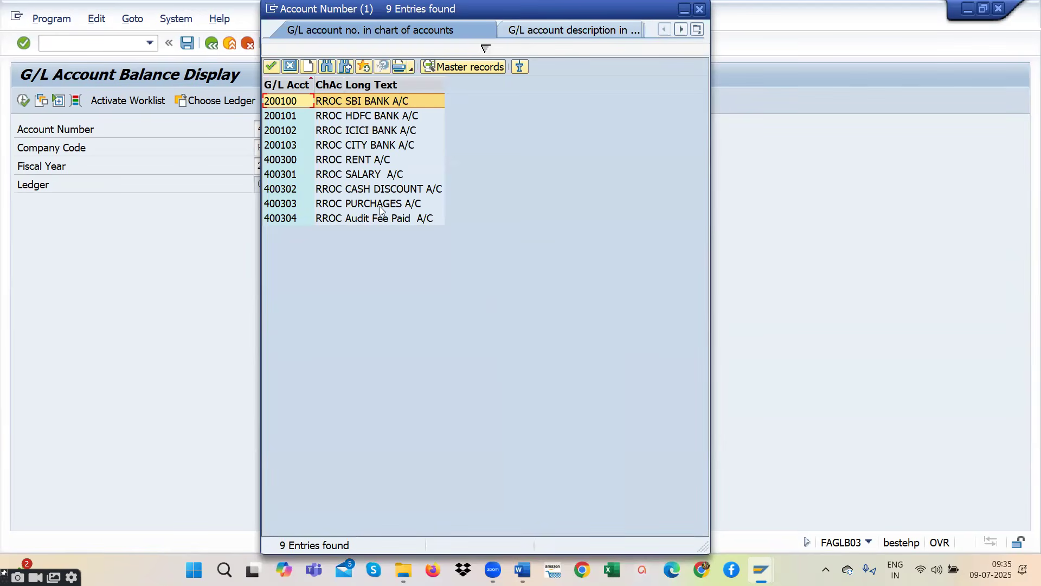
{"action": "double_click", "coordinate": [361, 101]}
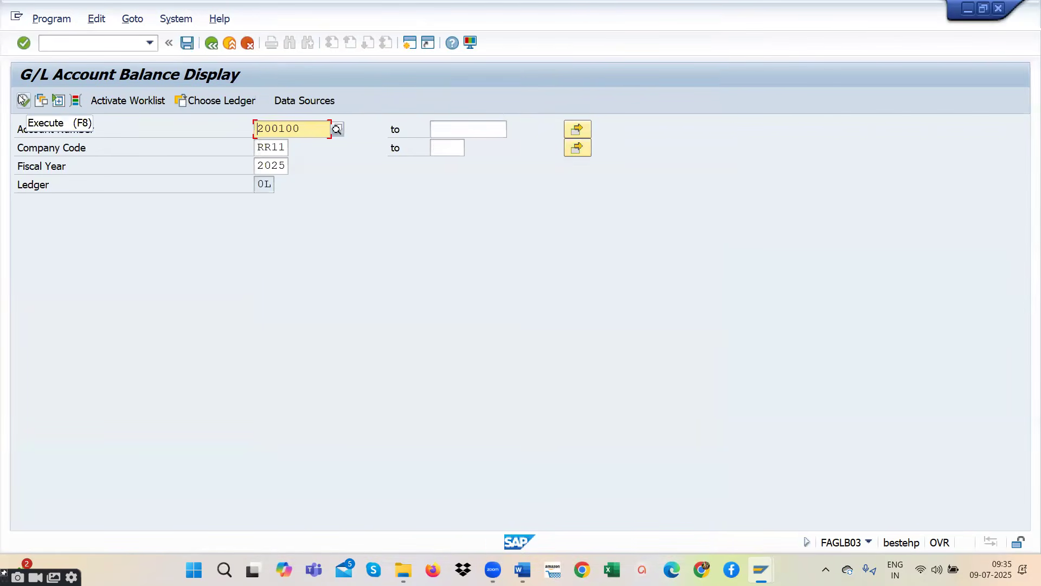
{"action": "left_click", "coordinate": [22, 99]}
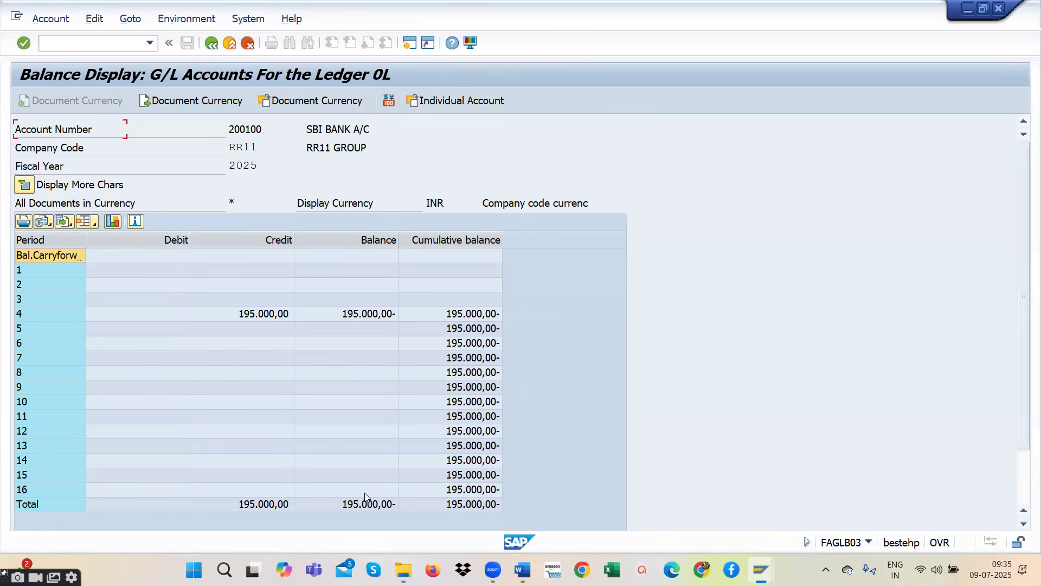
- Return to the selection, choose account 200102 ICICI BANK A/C and try to display its balances
{"action": "left_click", "coordinate": [211, 43]}
{"action": "left_click", "coordinate": [337, 129]}
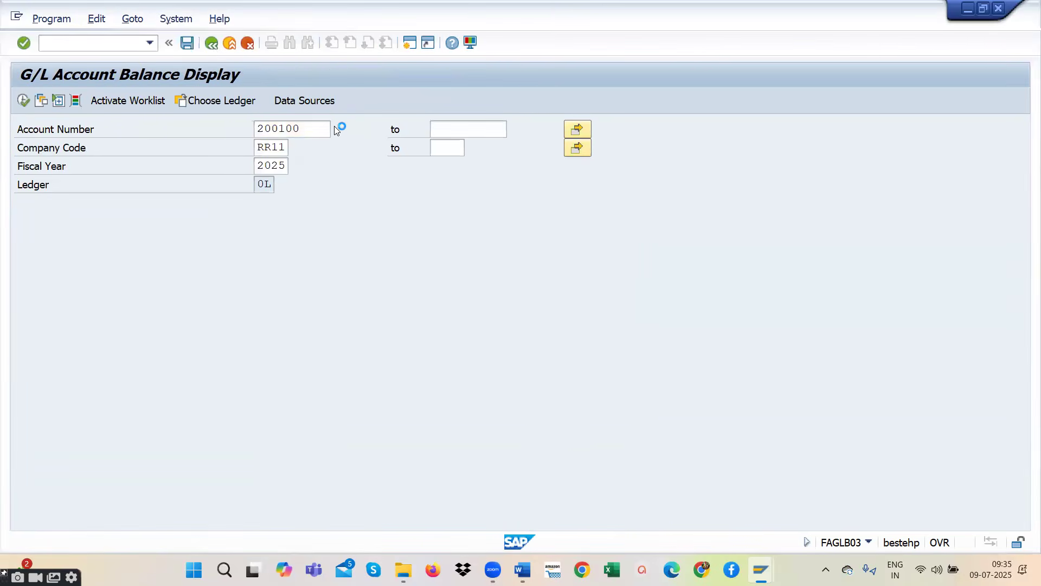
{"action": "left_click", "coordinate": [652, 408]}
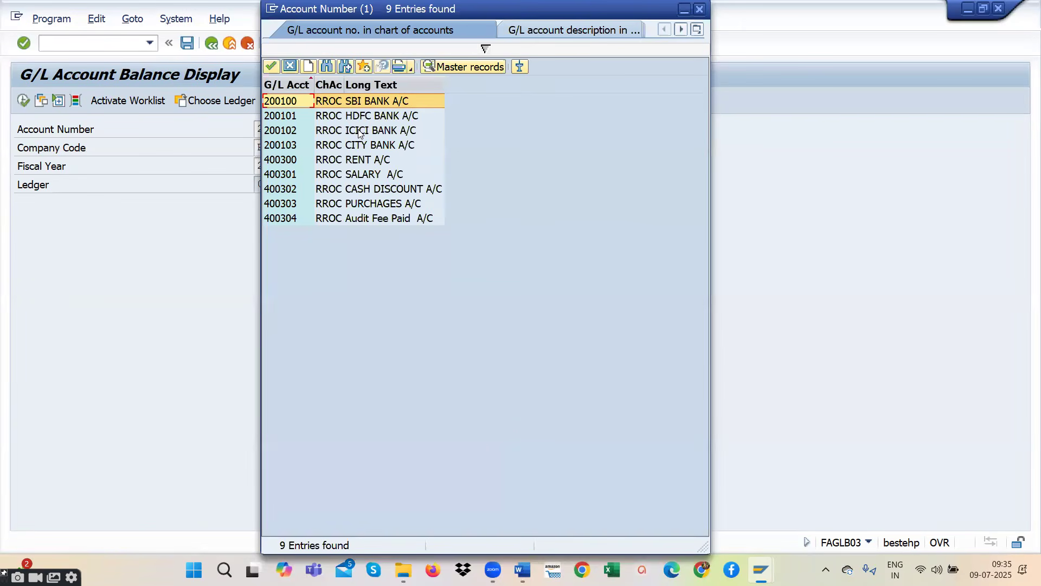
{"action": "double_click", "coordinate": [358, 132]}
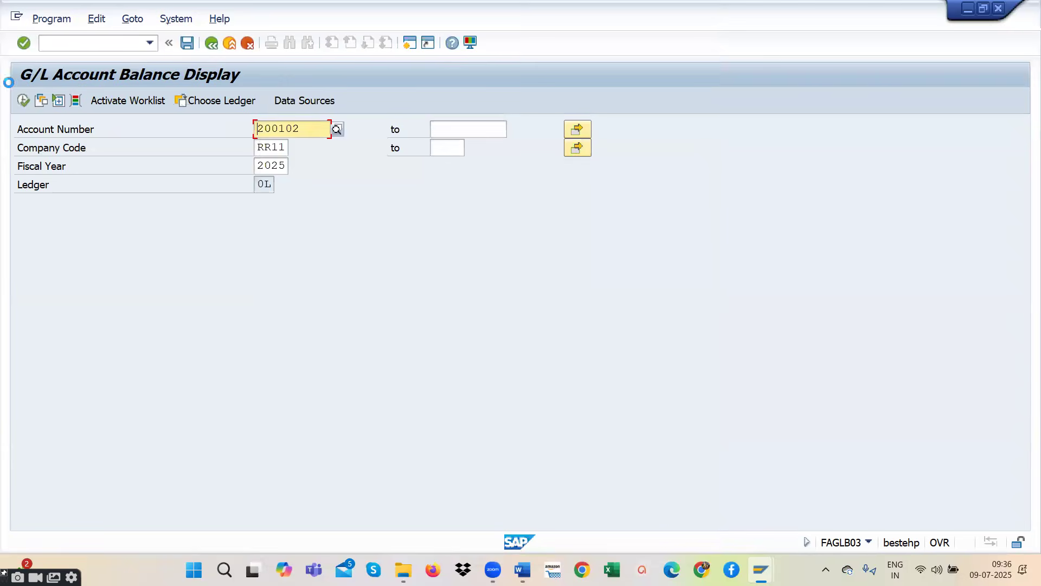
{"action": "key", "text": "F8"}
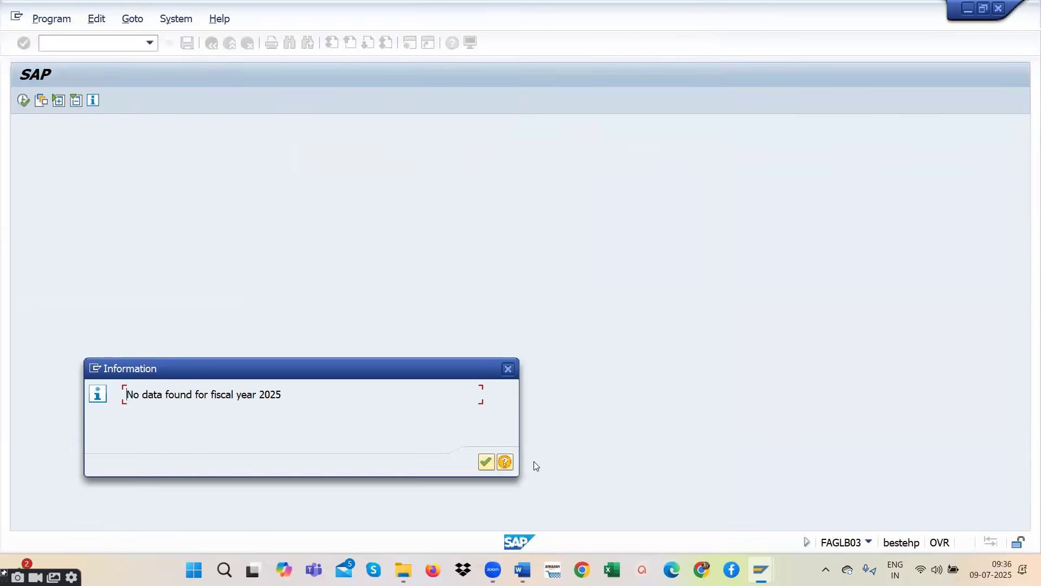
{"action": "left_click", "coordinate": [486, 463]}
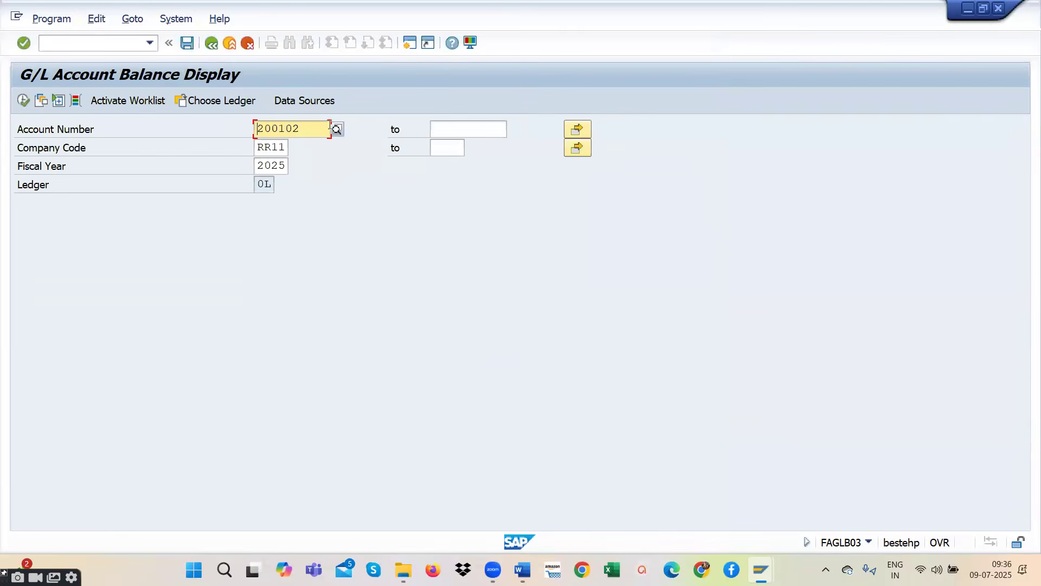
- Choose account 400304 Audit Fee Paid A/C from the account search and display its balances
{"action": "left_click", "coordinate": [337, 130]}
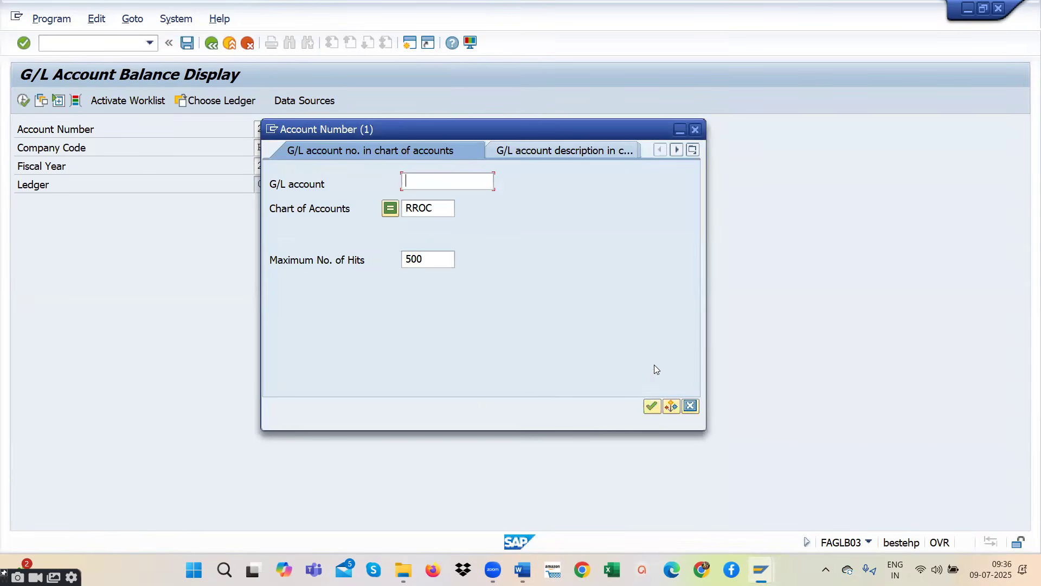
{"action": "left_click", "coordinate": [652, 406]}
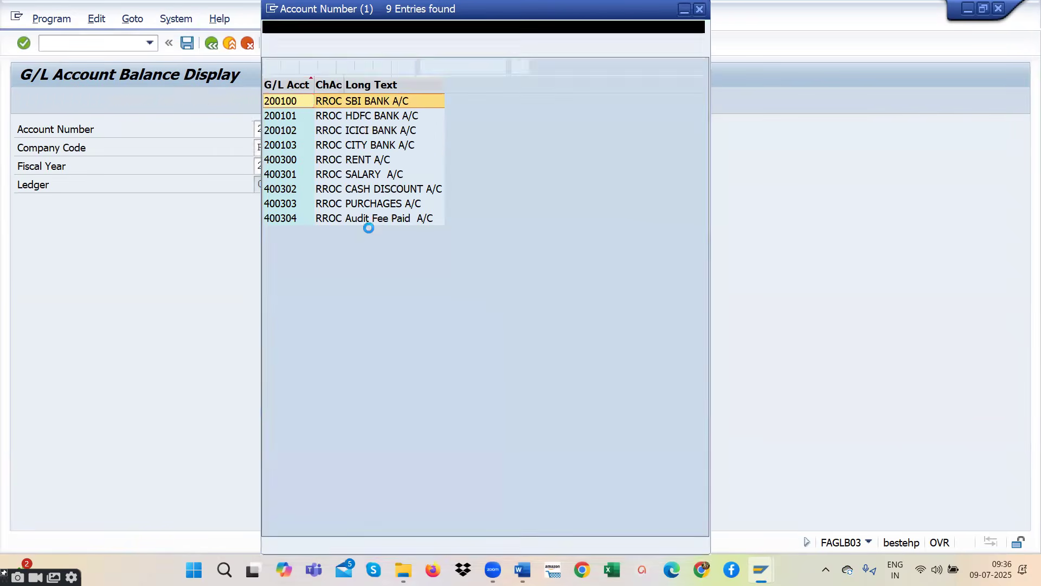
{"action": "left_click", "coordinate": [372, 218]}
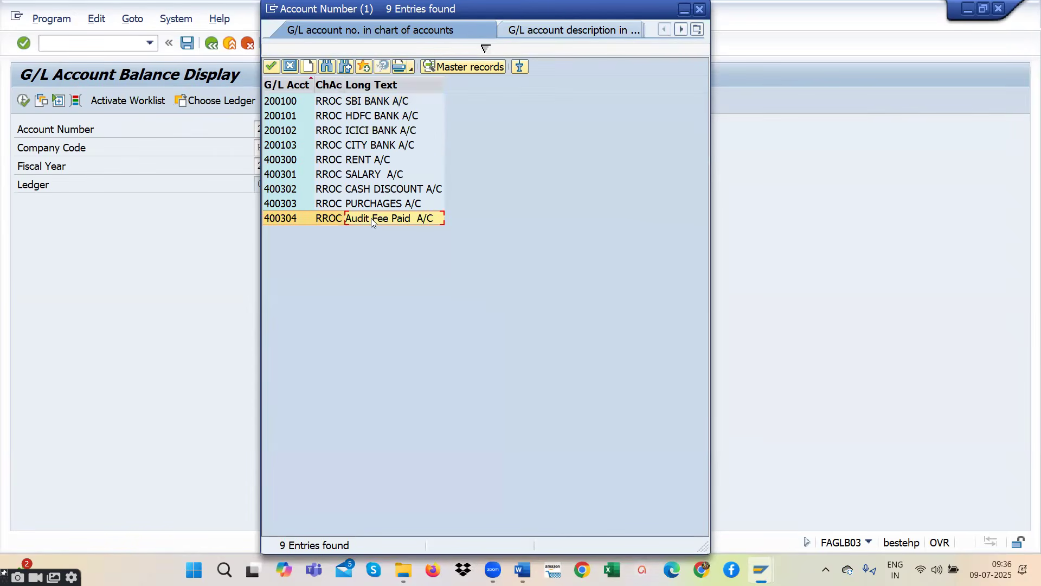
{"action": "double_click", "coordinate": [371, 218]}
{"action": "left_click", "coordinate": [24, 100]}
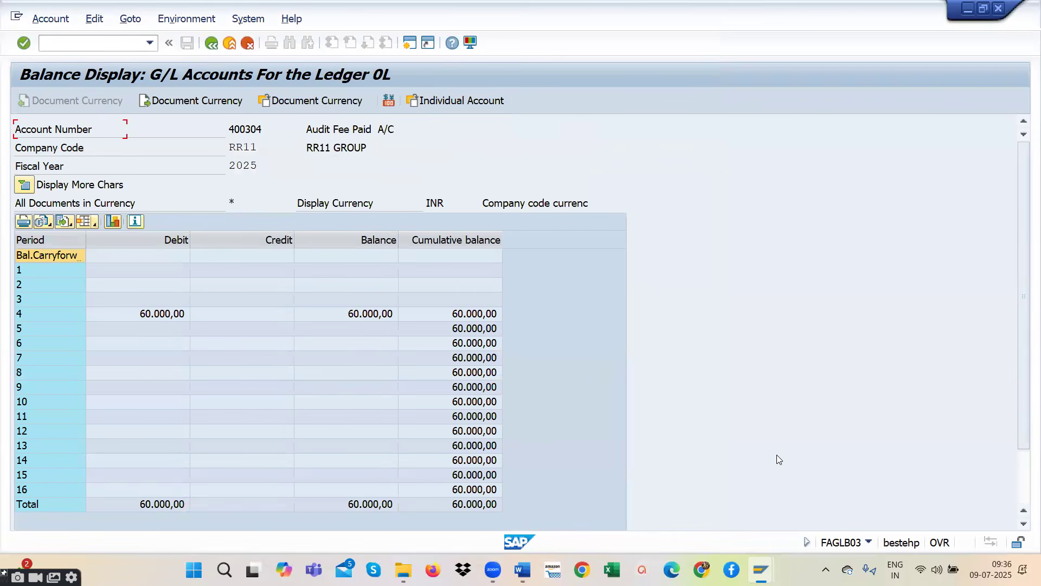
{"action": "mouse_move", "coordinate": [522, 569]}
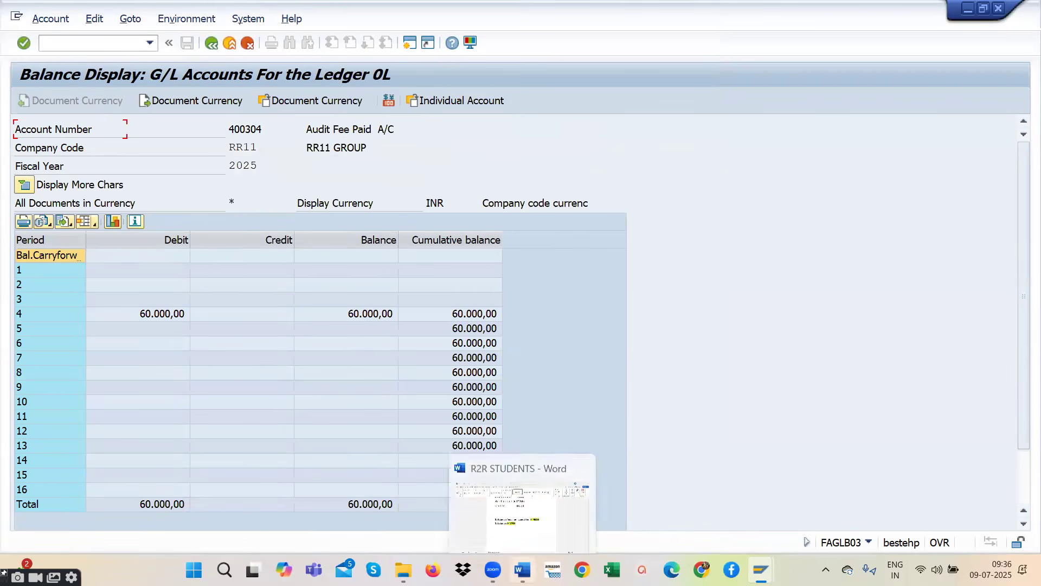
- Switch to the R2R STUDENTS Word notes and highlight the GL Balances lines for transactions FS10N and FBL3N
{"action": "left_click", "coordinate": [499, 459]}
{"action": "left_click_drag", "start_coordinate": [444, 324], "coordinate": [276, 325]}
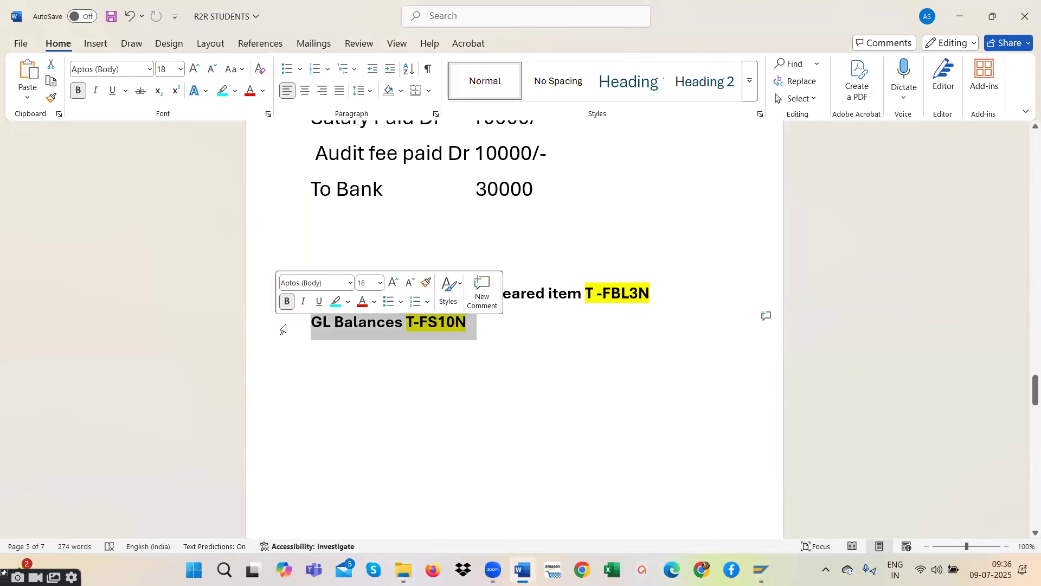
{"action": "left_click_drag", "start_coordinate": [664, 295], "coordinate": [306, 296]}
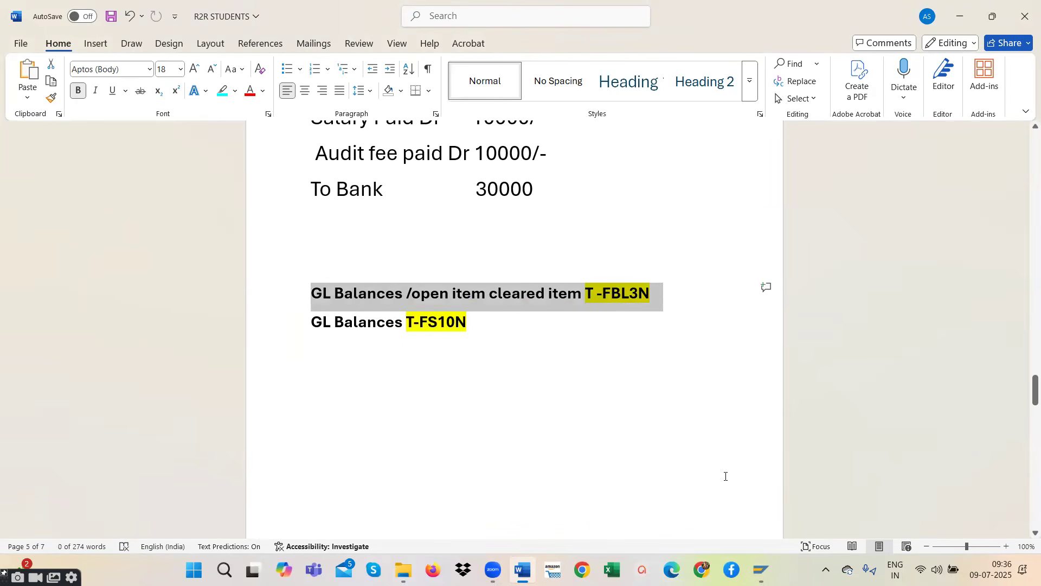
- Switch back to SAP and start transaction FBL3N, G/L Account Line Item Display
{"action": "key", "text": "alt+Tab"}
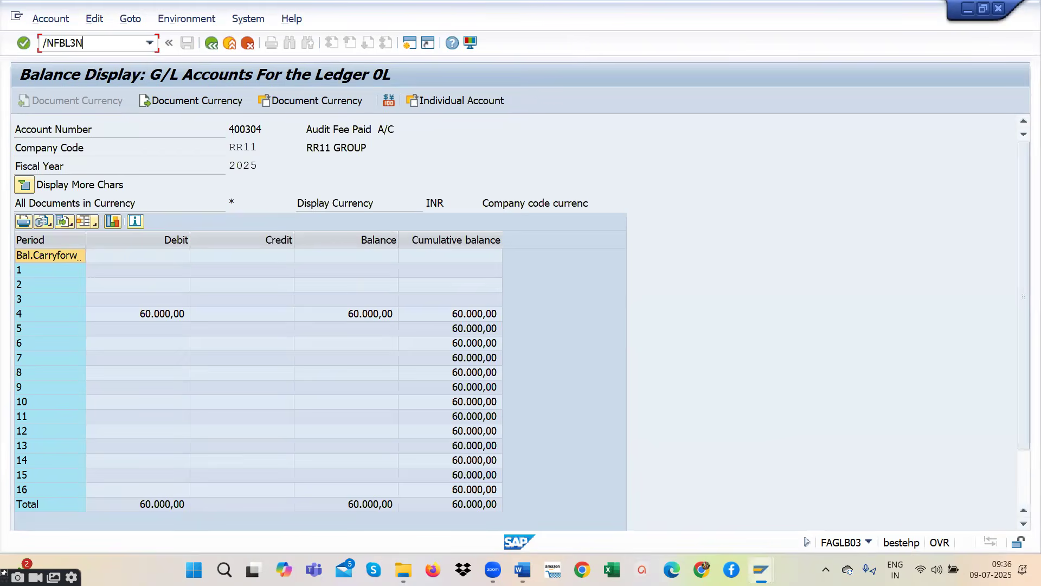
{"action": "type", "text": "/NFBL3N"}
{"action": "key", "text": "Return"}
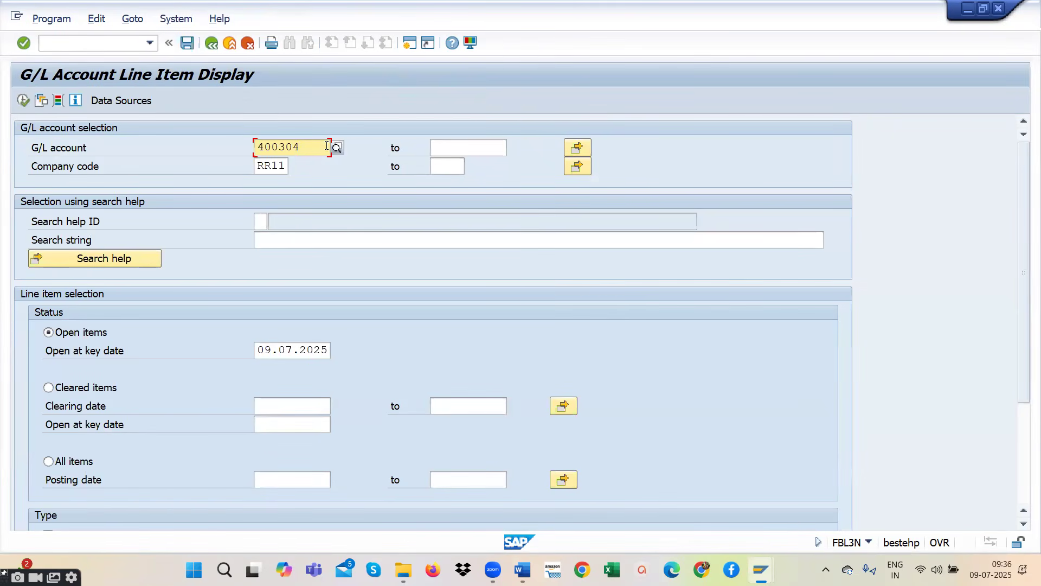
- Choose account 400300 RENT A/C from the account search and display its open line items for company code RR11
{"action": "left_click", "coordinate": [341, 147]}
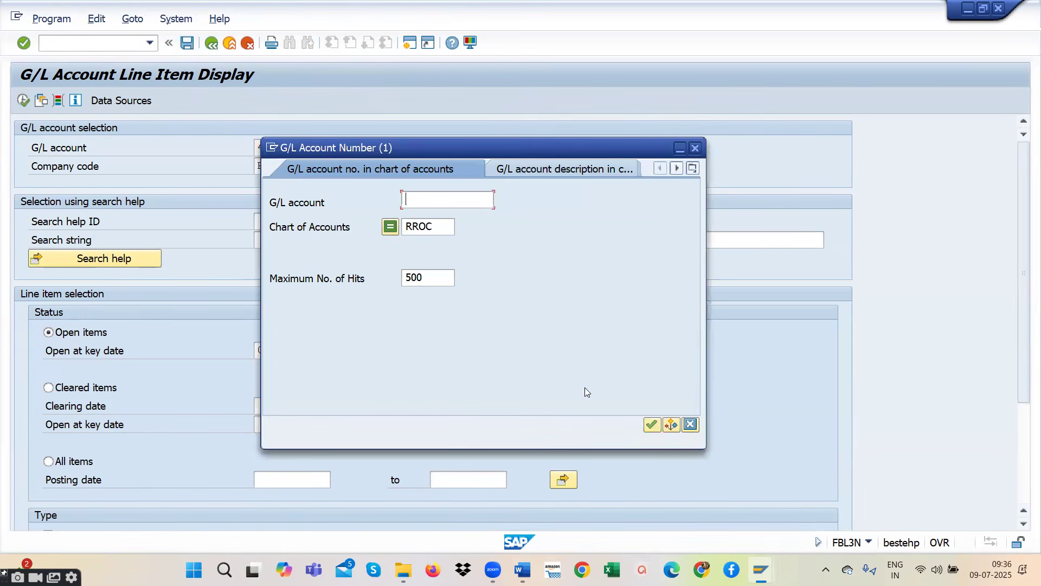
{"action": "left_click", "coordinate": [654, 424]}
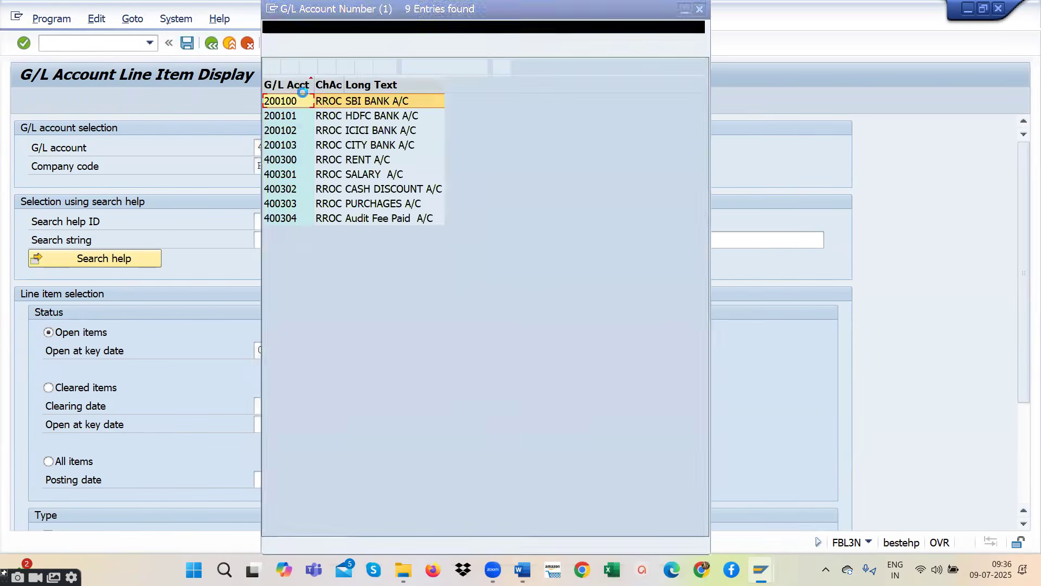
{"action": "double_click", "coordinate": [339, 159]}
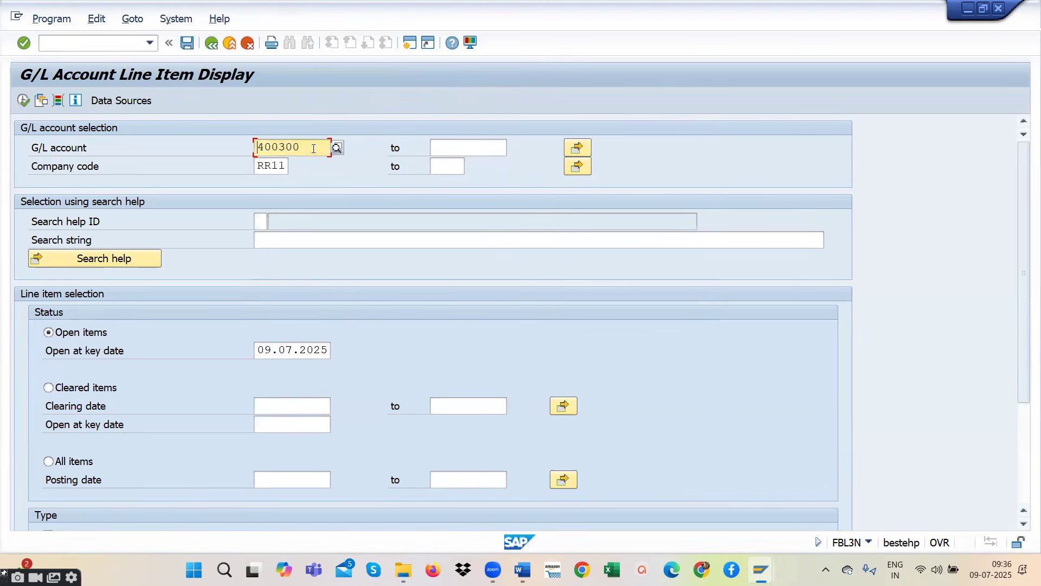
{"action": "left_click", "coordinate": [23, 101]}
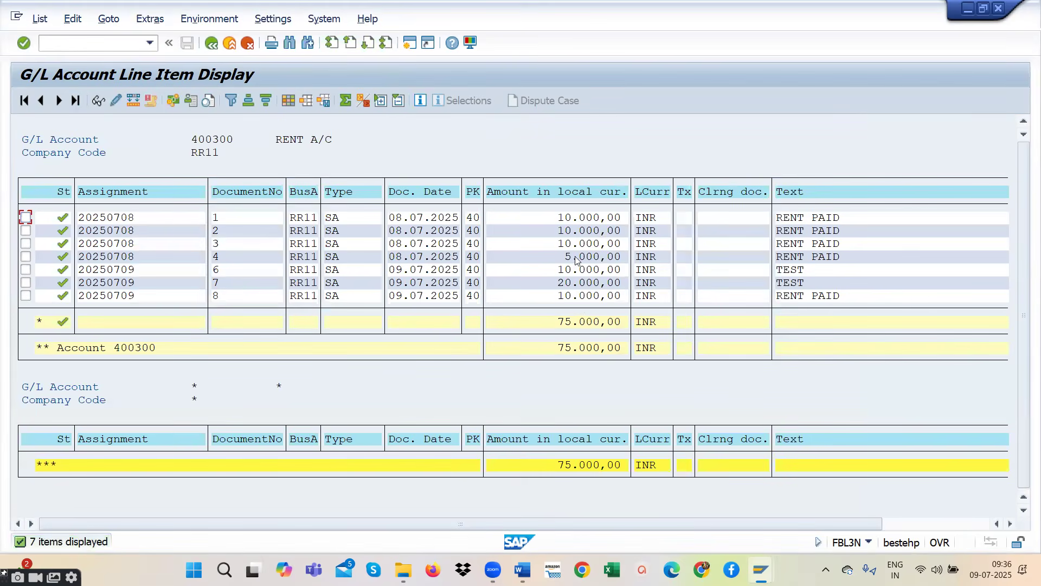
{"action": "scroll", "coordinate": [574, 354], "scroll_direction": "right", "scroll_amount": 1}
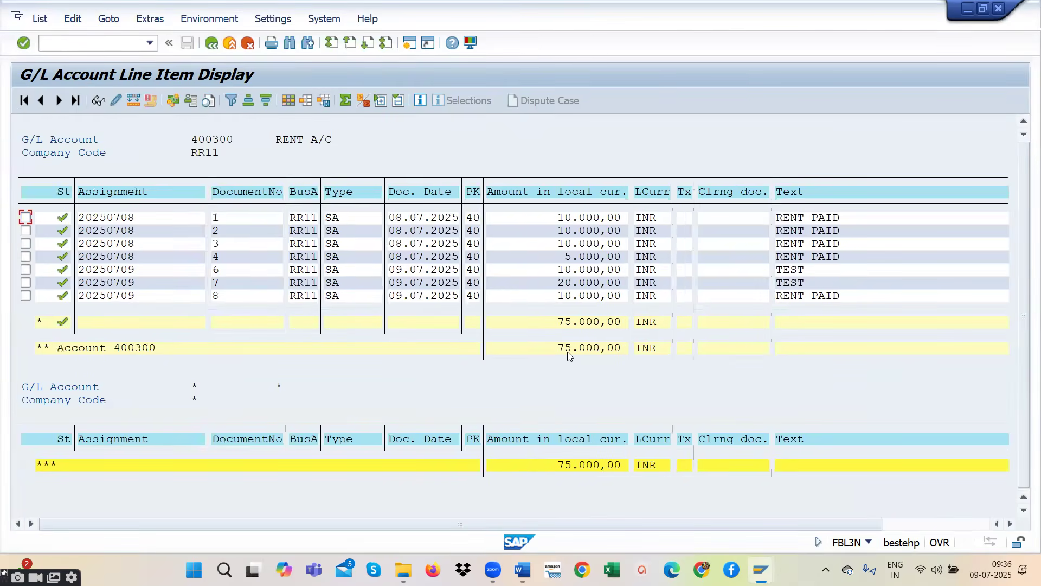
{"action": "scroll", "coordinate": [103, 317], "scroll_direction": "right", "scroll_amount": 2}
{"action": "scroll", "coordinate": [105, 319], "scroll_direction": "left", "scroll_amount": 3}
- Return to the selection, clear the G/L account and display the open line items of all accounts in company code RR11
{"action": "left_click", "coordinate": [211, 44]}
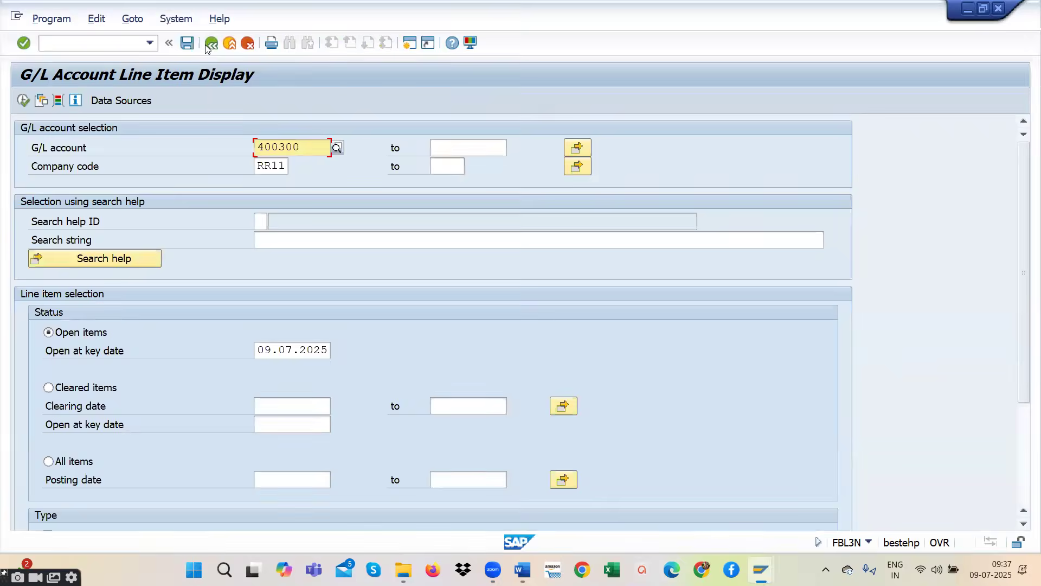
{"action": "left_click_drag", "start_coordinate": [309, 150], "coordinate": [191, 150]}
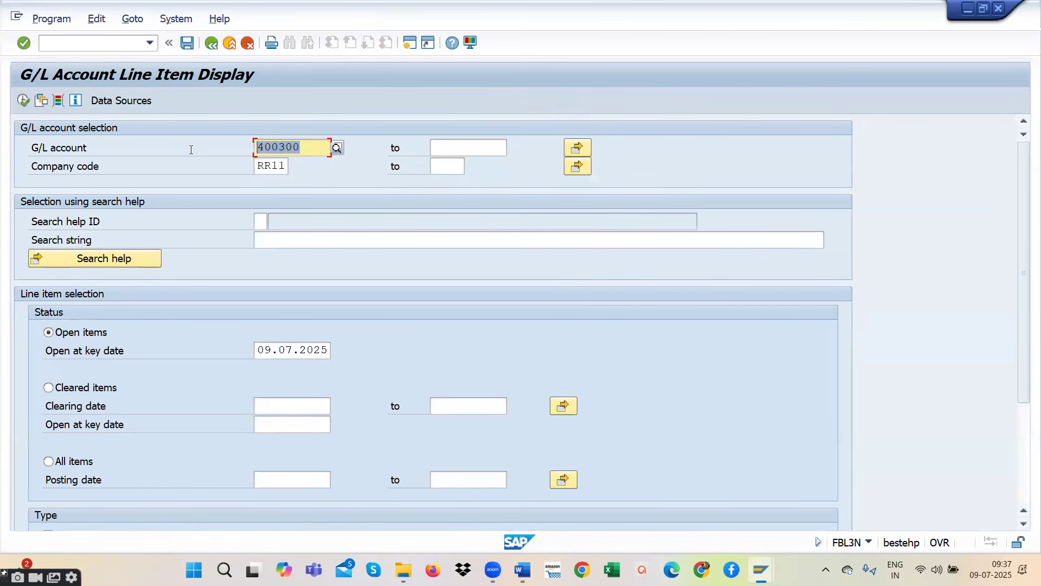
{"action": "key", "text": "BackSpace"}
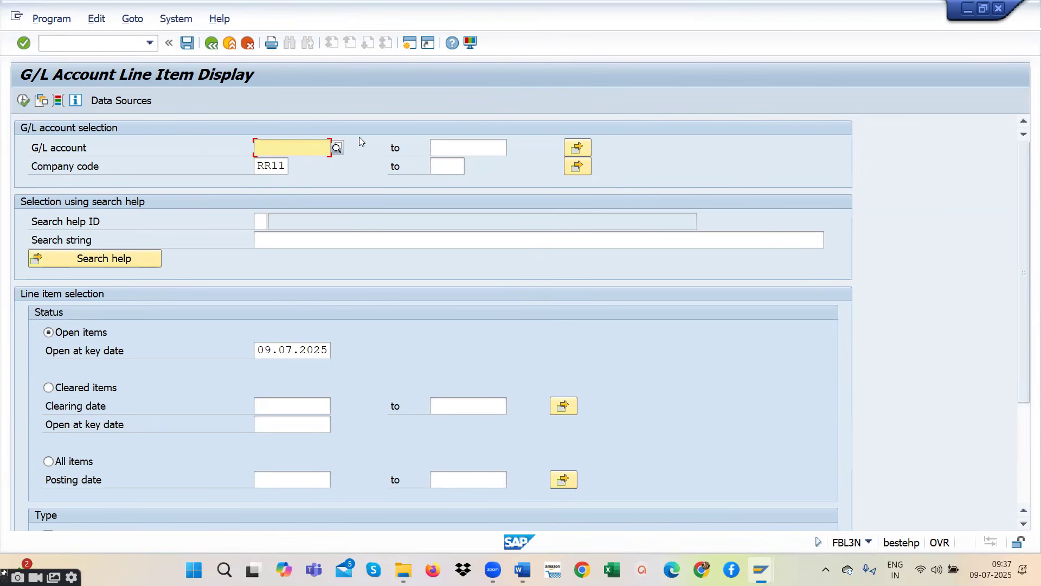
{"action": "left_click", "coordinate": [22, 100]}
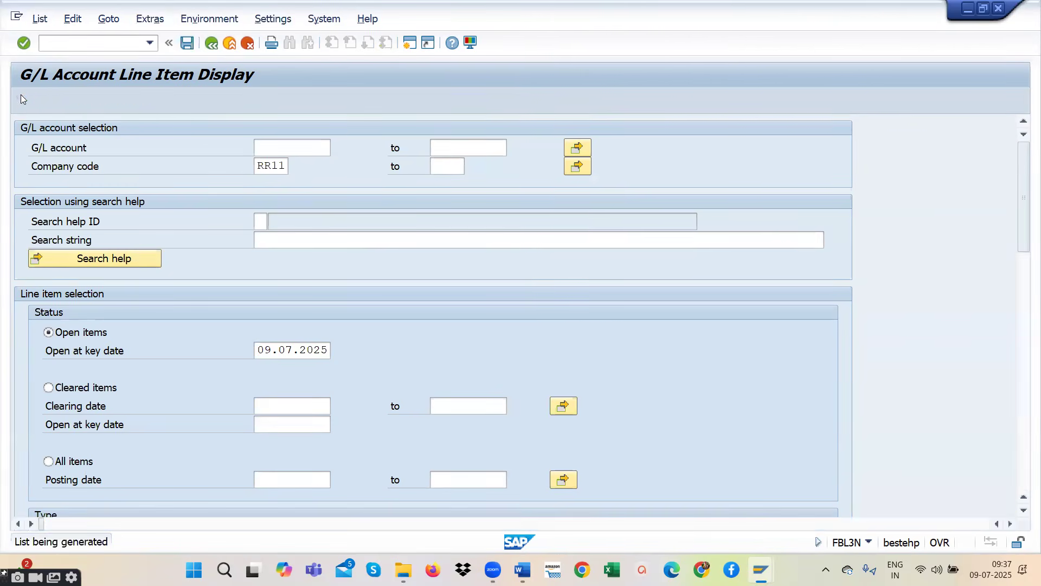
{"action": "left_click", "coordinate": [288, 140]}
- Examine the line items and totals of the SBI Bank, Rent, Salary and Audit Fee Paid accounts
{"action": "scroll", "coordinate": [584, 347], "scroll_direction": "down", "scroll_amount": 3}
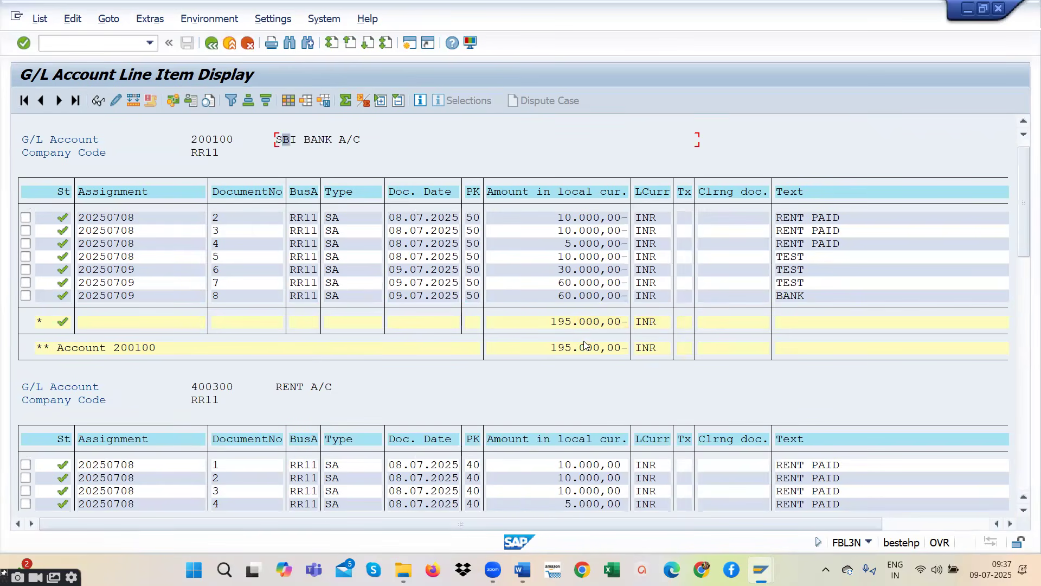
{"action": "scroll", "coordinate": [584, 355], "scroll_direction": "down", "scroll_amount": 5}
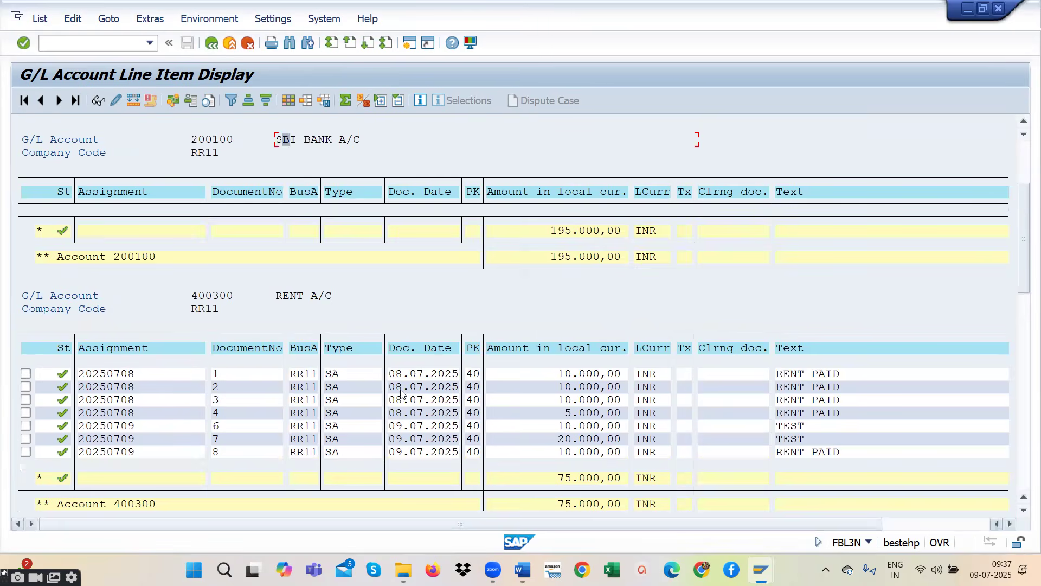
{"action": "scroll", "coordinate": [401, 393], "scroll_direction": "down", "scroll_amount": 11}
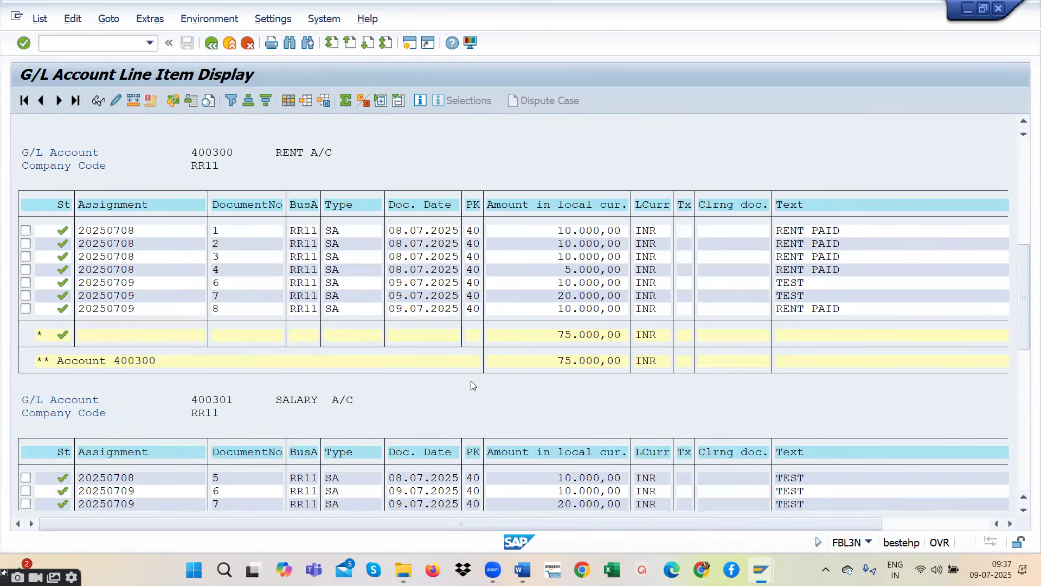
{"action": "scroll", "coordinate": [471, 381], "scroll_direction": "down", "scroll_amount": 6}
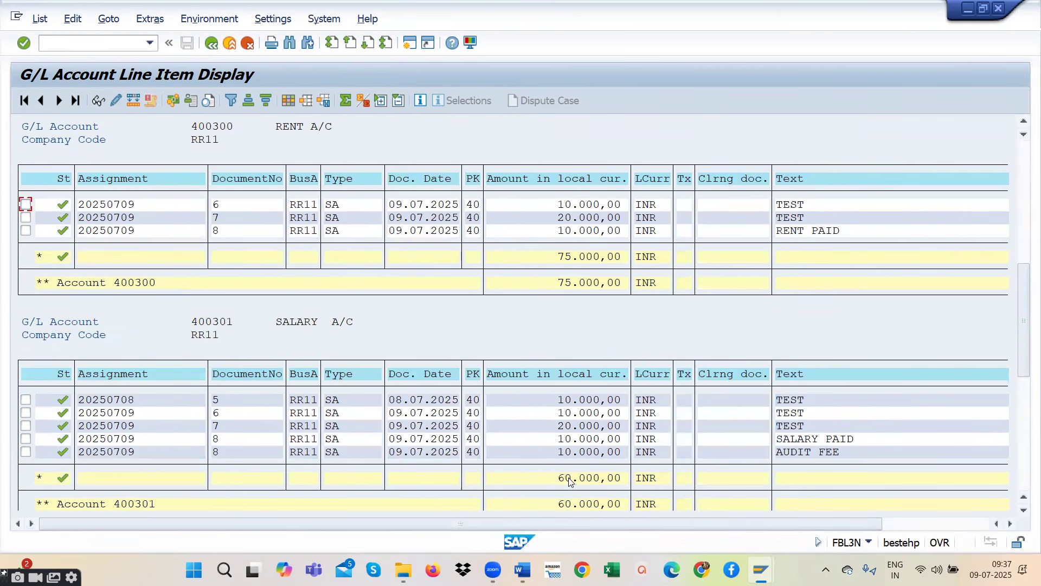
{"action": "scroll", "coordinate": [570, 482], "scroll_direction": "down", "scroll_amount": 9}
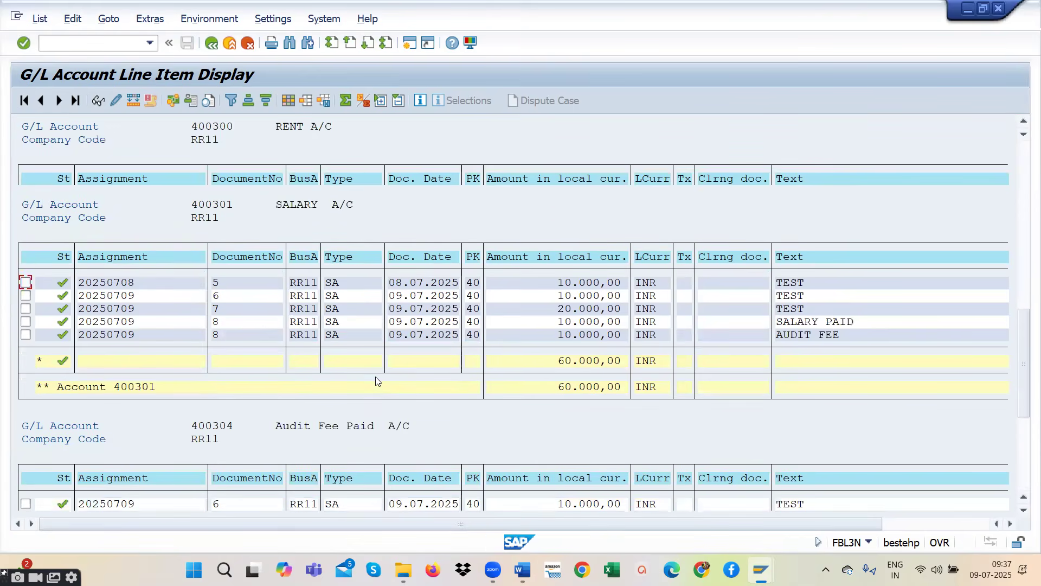
{"action": "scroll", "coordinate": [375, 380], "scroll_direction": "down", "scroll_amount": 10}
{"action": "scroll", "coordinate": [579, 461], "scroll_direction": "down", "scroll_amount": 5}
{"action": "scroll", "coordinate": [483, 388], "scroll_direction": "up", "scroll_amount": 8}
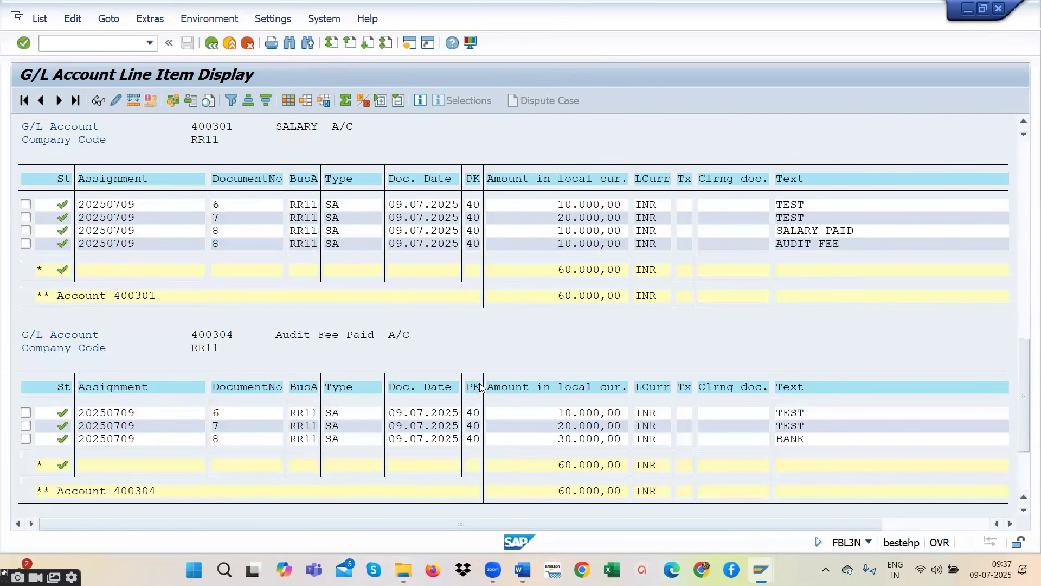
{"action": "scroll", "coordinate": [480, 386], "scroll_direction": "up", "scroll_amount": 10}
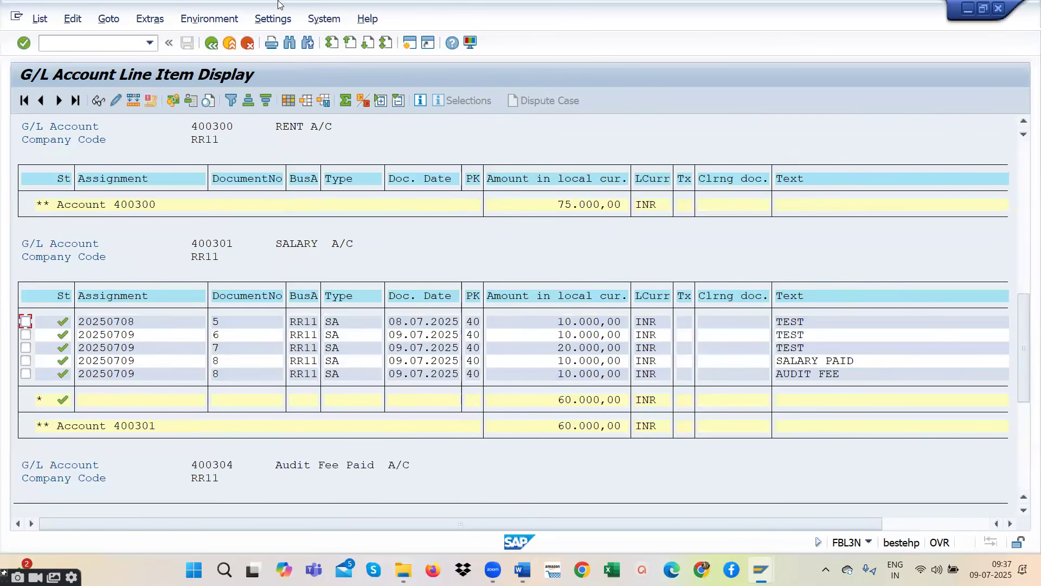
- Leave the line item display, open FB50 - Enter G/L Account Document and set the document date to 09.07.2025
{"action": "left_click", "coordinate": [210, 44]}
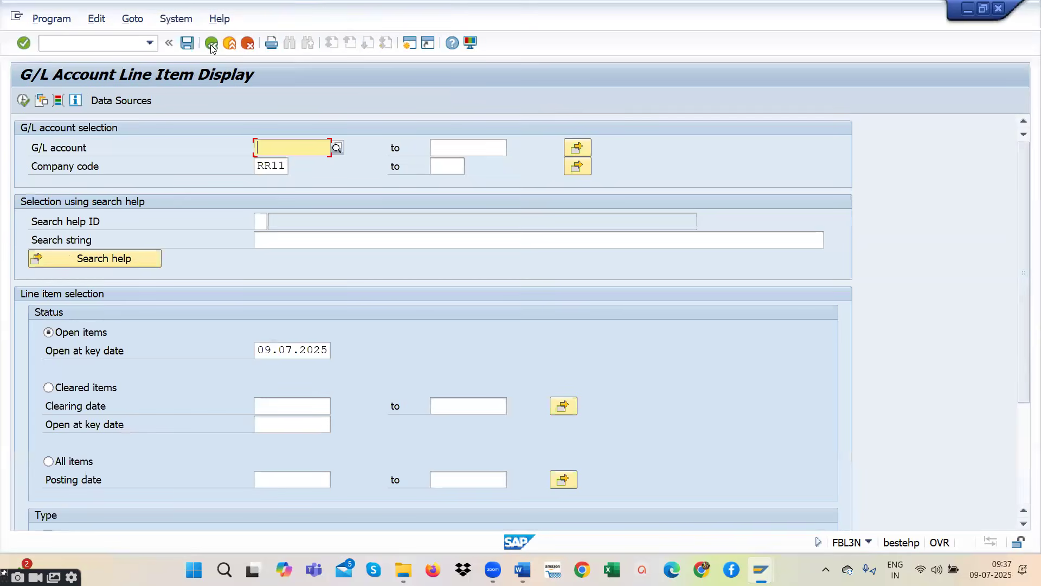
{"action": "left_click", "coordinate": [211, 45]}
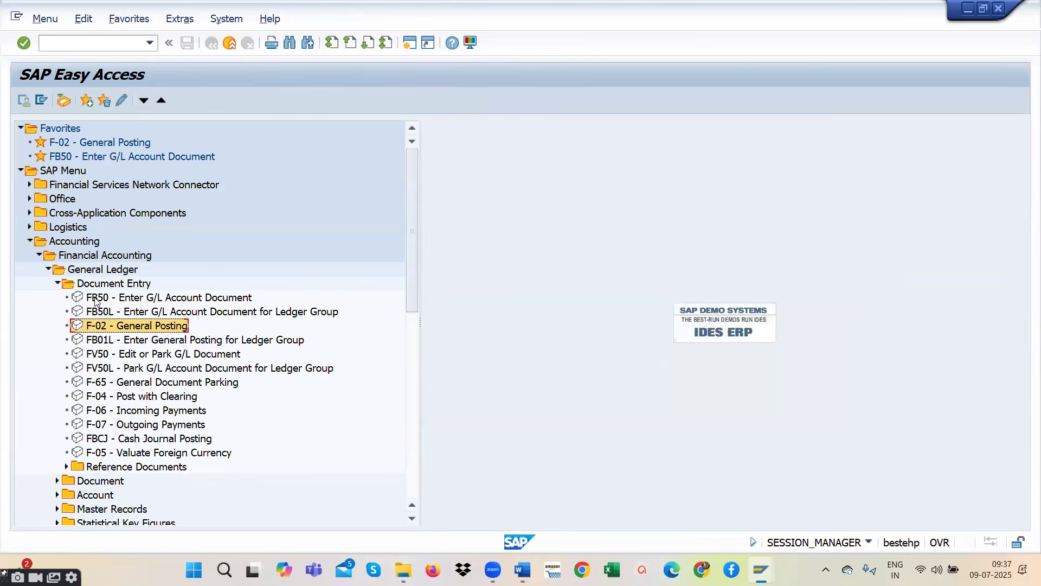
{"action": "double_click", "coordinate": [104, 298]}
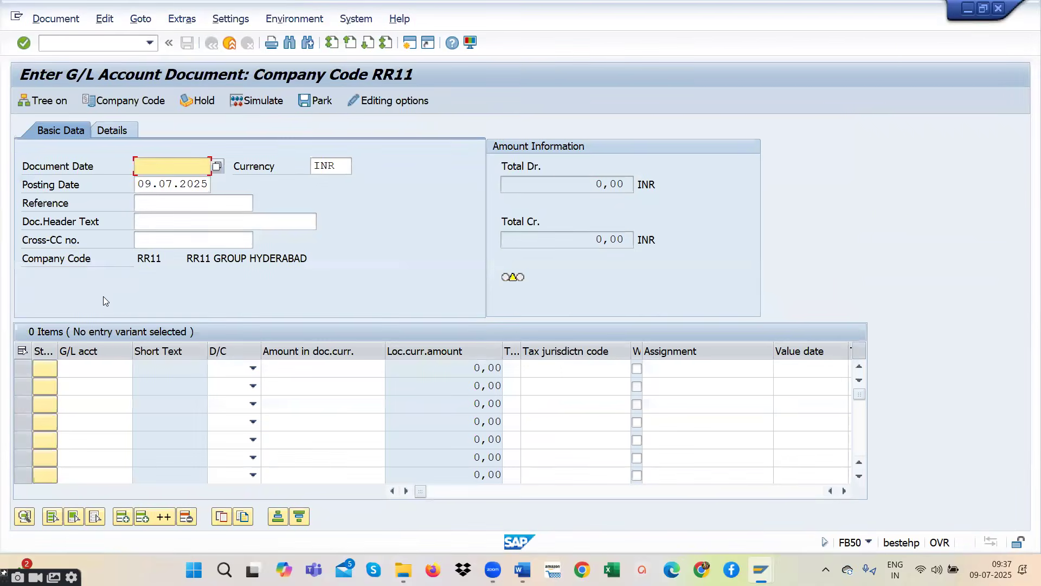
{"action": "left_click", "coordinate": [217, 167]}
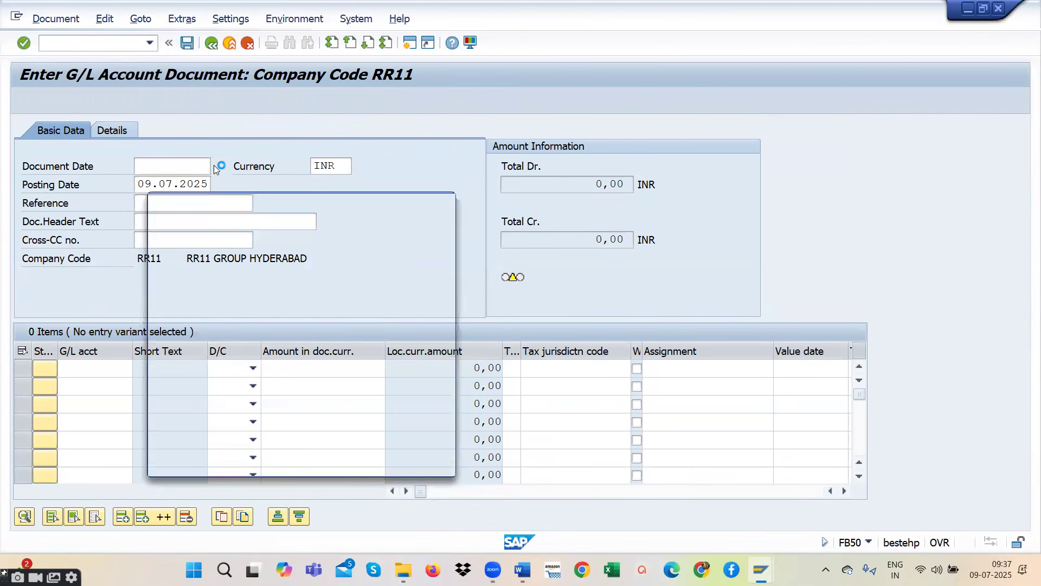
{"action": "double_click", "coordinate": [286, 339]}
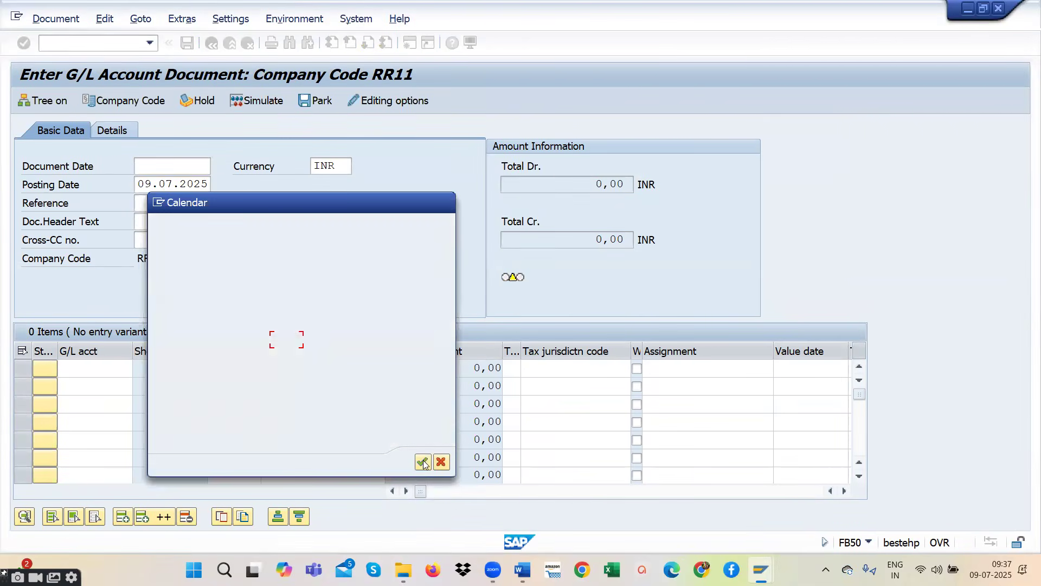
- Choose account 400301 SALARY A/C from the account search for the first line item
{"action": "left_click", "coordinate": [108, 367]}
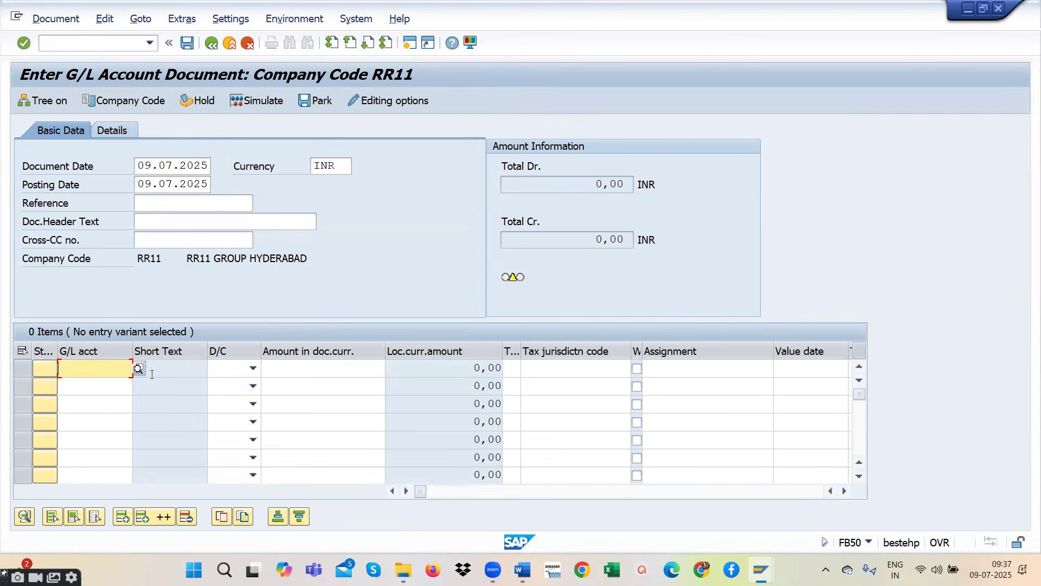
{"action": "left_click", "coordinate": [139, 369]}
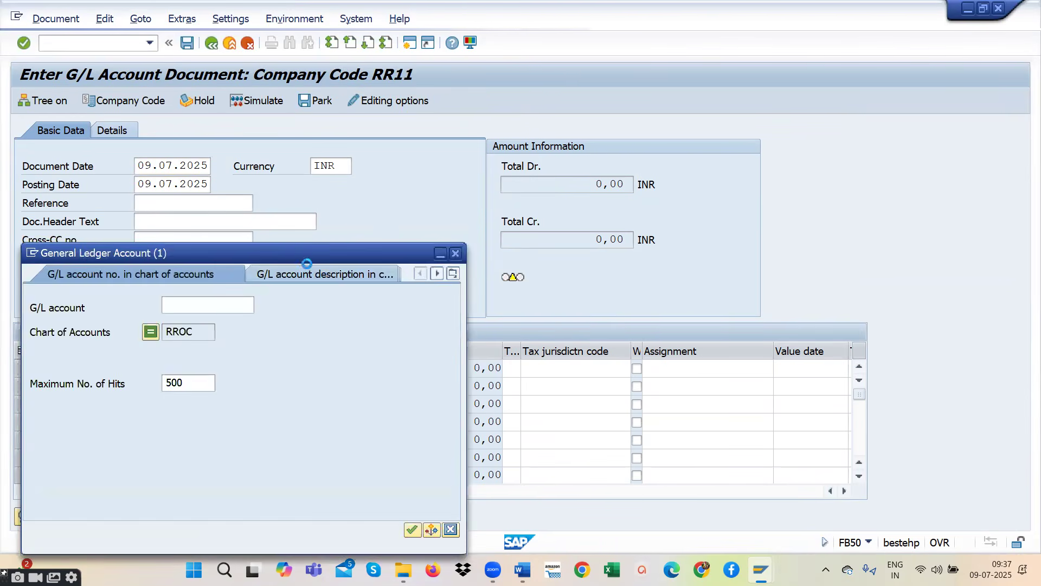
{"action": "left_click", "coordinate": [550, 362]}
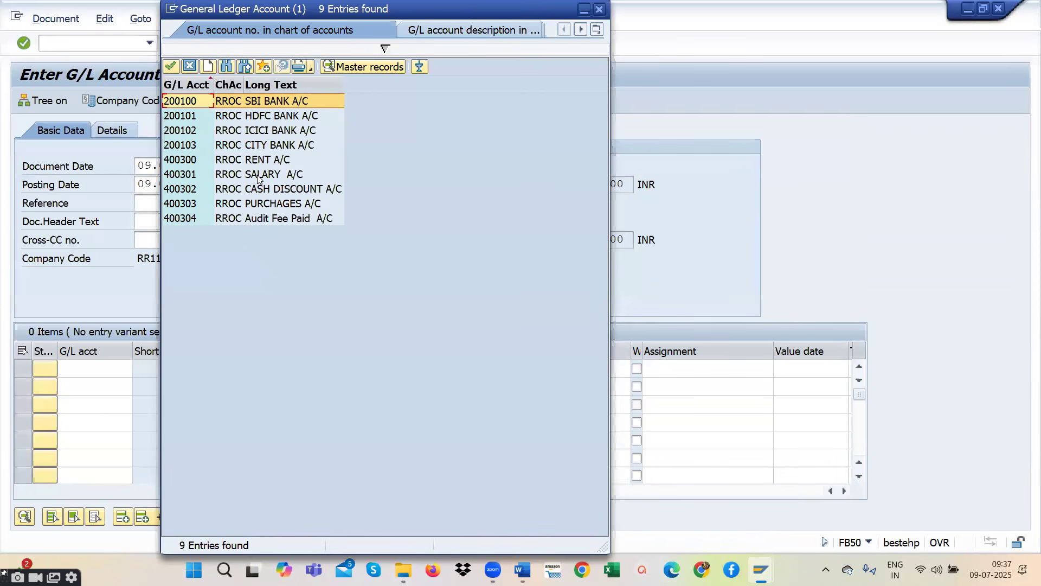
{"action": "double_click", "coordinate": [257, 173]}
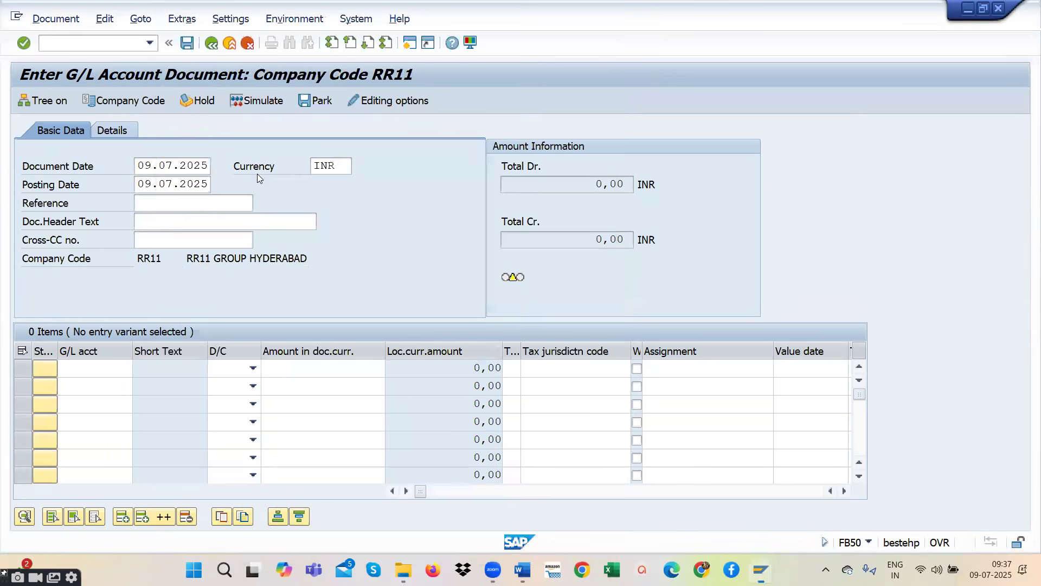
- Set the first line item to Debit with a document currency amount of 10000
{"action": "left_click", "coordinate": [253, 369]}
{"action": "left_click", "coordinate": [222, 401]}
{"action": "left_click", "coordinate": [342, 369]}
{"action": "type", "text": "1000"}
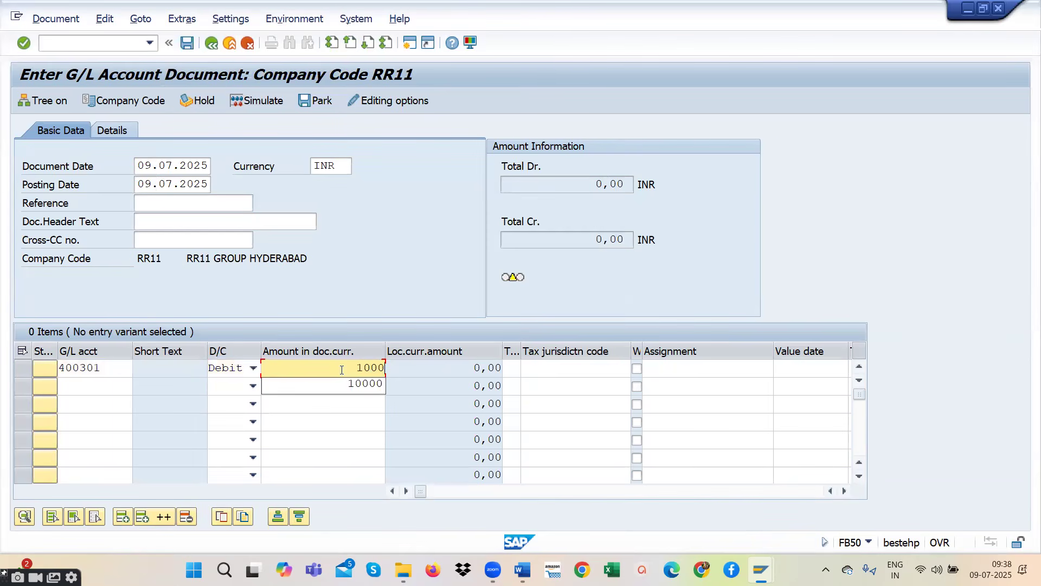
{"action": "left_click", "coordinate": [110, 388]}
{"action": "left_click", "coordinate": [350, 370]}
- Set the salary line item's text to TEST and its business area to RR11
{"action": "key", "text": "Tab"}
{"action": "key", "text": "Tab"}
{"action": "key", "text": "Tab"}
{"action": "key", "text": "Tab"}
{"action": "key", "text": "Tab"}
{"action": "key", "text": "Tab"}
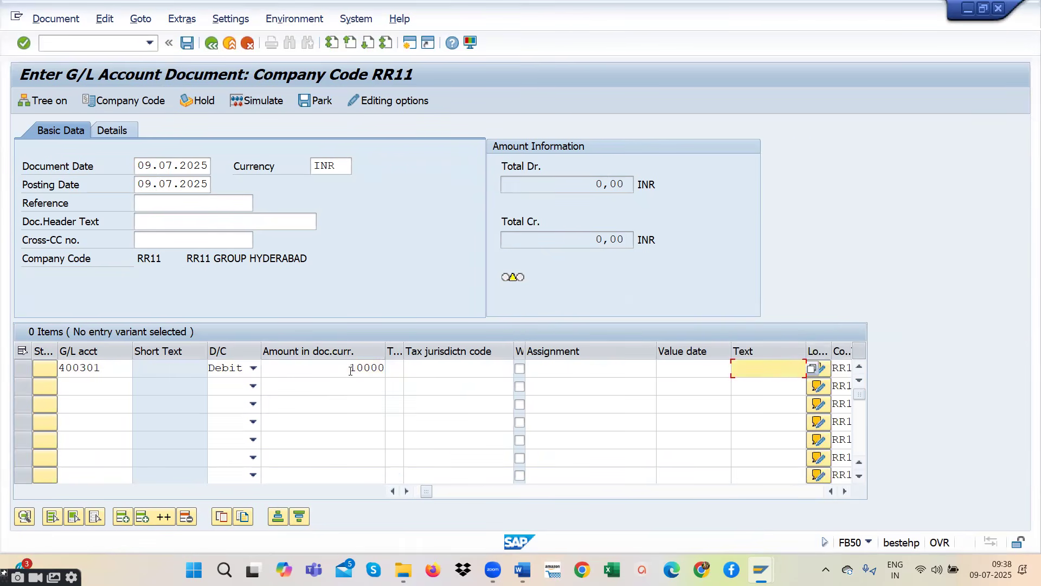
{"action": "type", "text": "TE"}
{"action": "key", "text": "BackSpace"}
{"action": "type", "text": "SA"}
{"action": "key", "text": "BackSpace"}
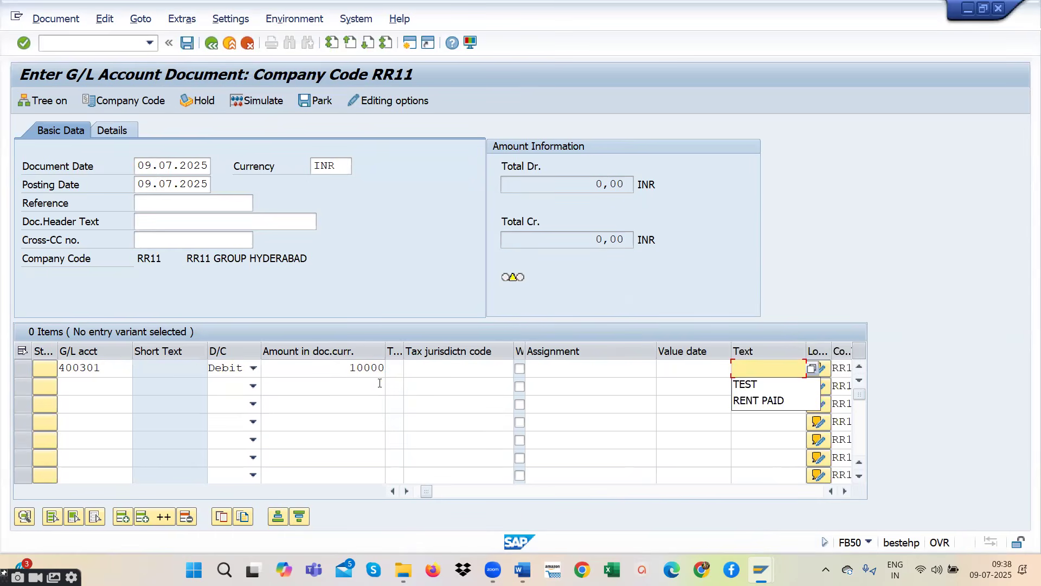
{"action": "left_click", "coordinate": [744, 384]}
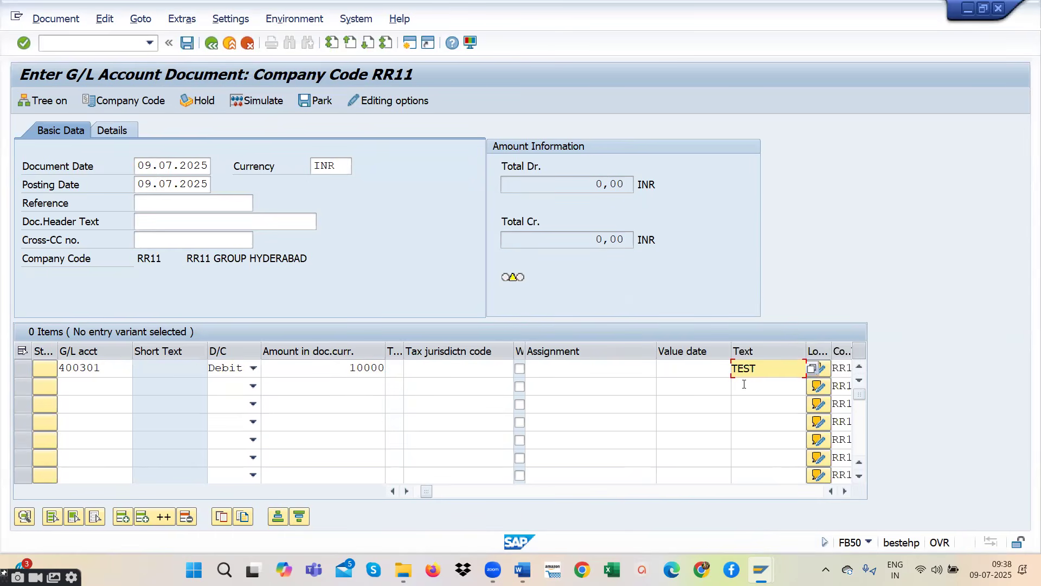
{"action": "key", "text": "Tab"}
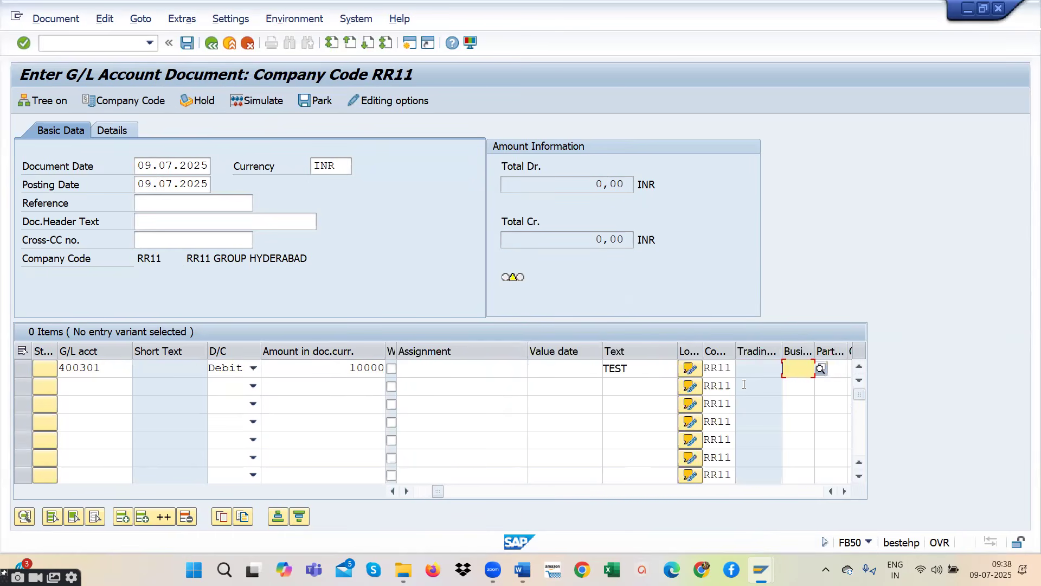
{"action": "type", "text": "RR11"}
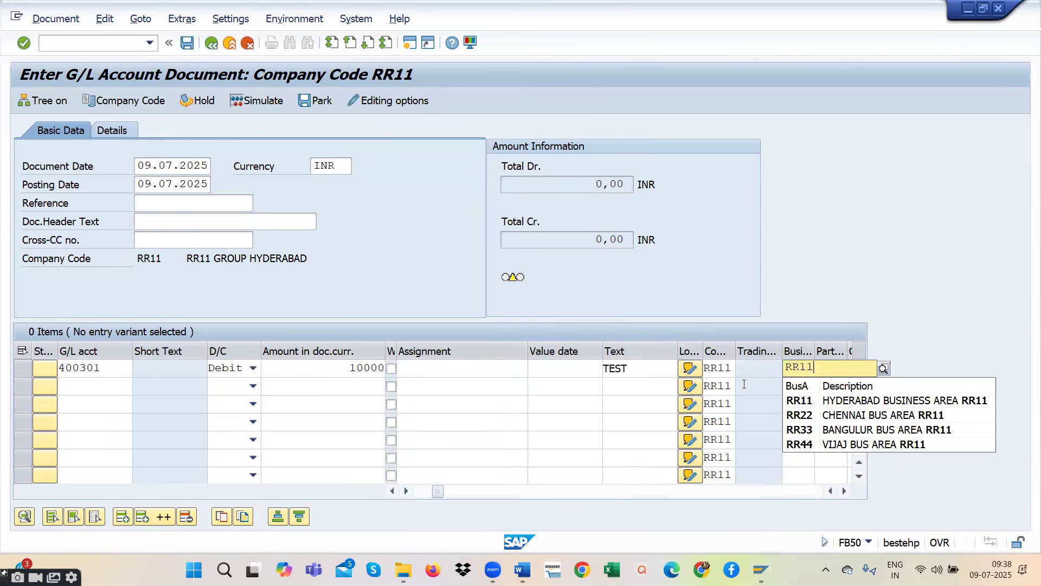
- Choose account 200100 SBI BANK A/C from the account search for the second line item
{"action": "left_click", "coordinate": [811, 404]}
{"action": "left_click", "coordinate": [101, 394]}
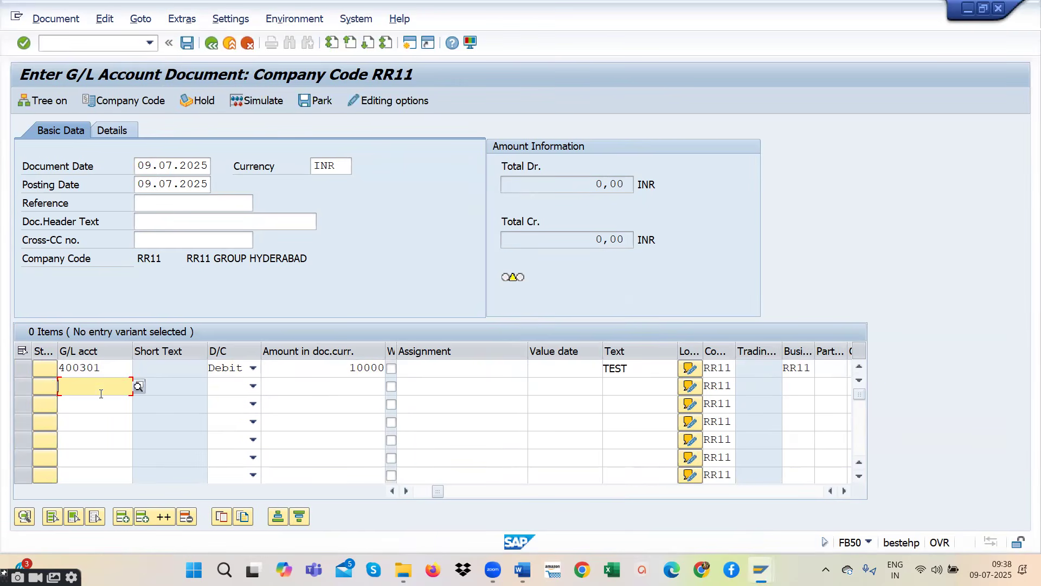
{"action": "left_click", "coordinate": [138, 387]}
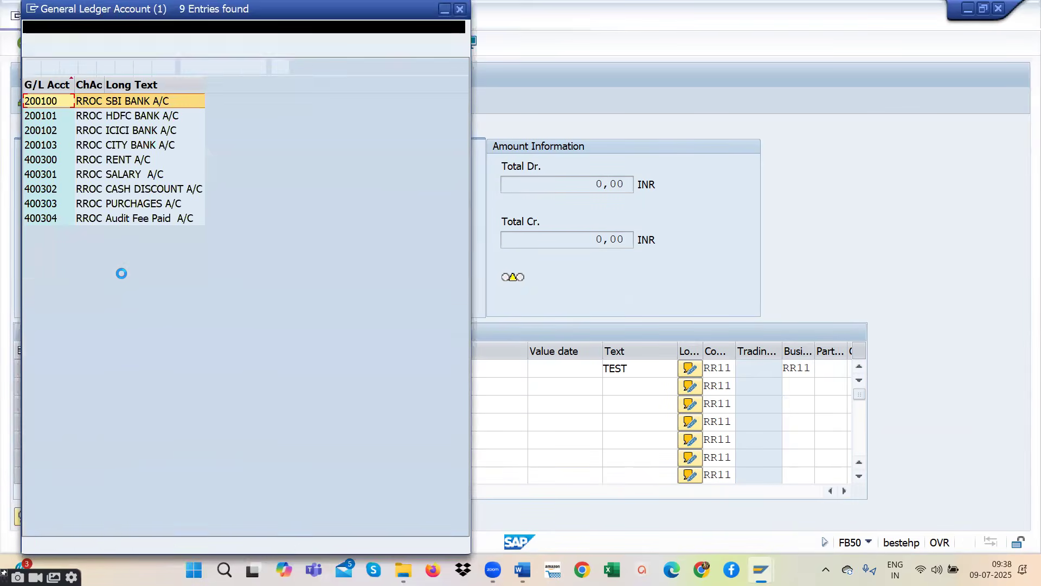
{"action": "double_click", "coordinate": [131, 101]}
- Set the SBI bank line item to Credit with a document currency amount of 10000
{"action": "left_click", "coordinate": [253, 387]}
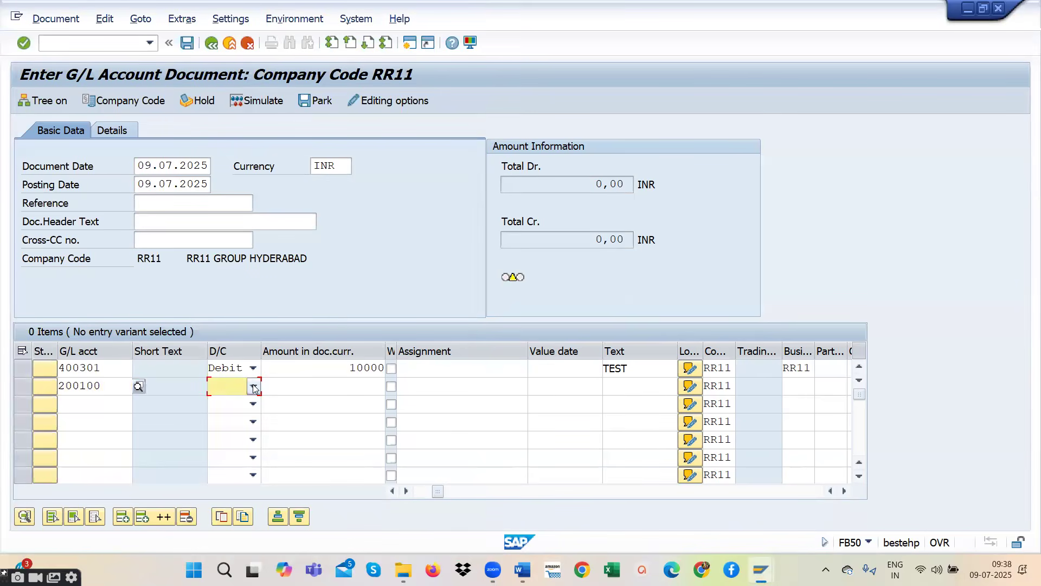
{"action": "left_click", "coordinate": [229, 402]}
{"action": "left_click", "coordinate": [328, 387]}
{"action": "type", "text": "10000"}
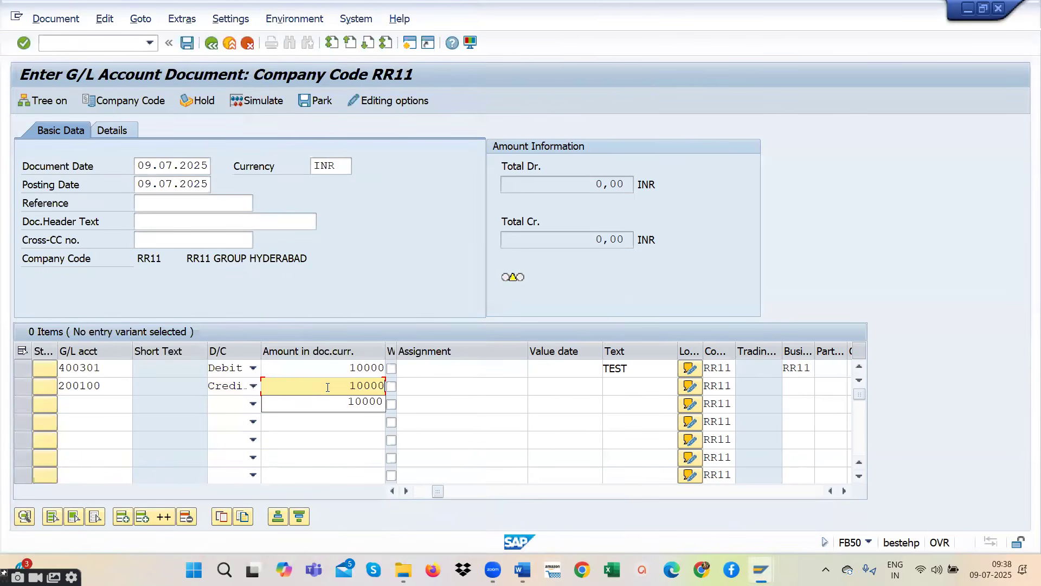
- Set the SBI bank line item's text to TEST and its business area to RR11
{"action": "left_click", "coordinate": [631, 386]}
{"action": "type", "text": "TEST"}
{"action": "left_click", "coordinate": [797, 385]}
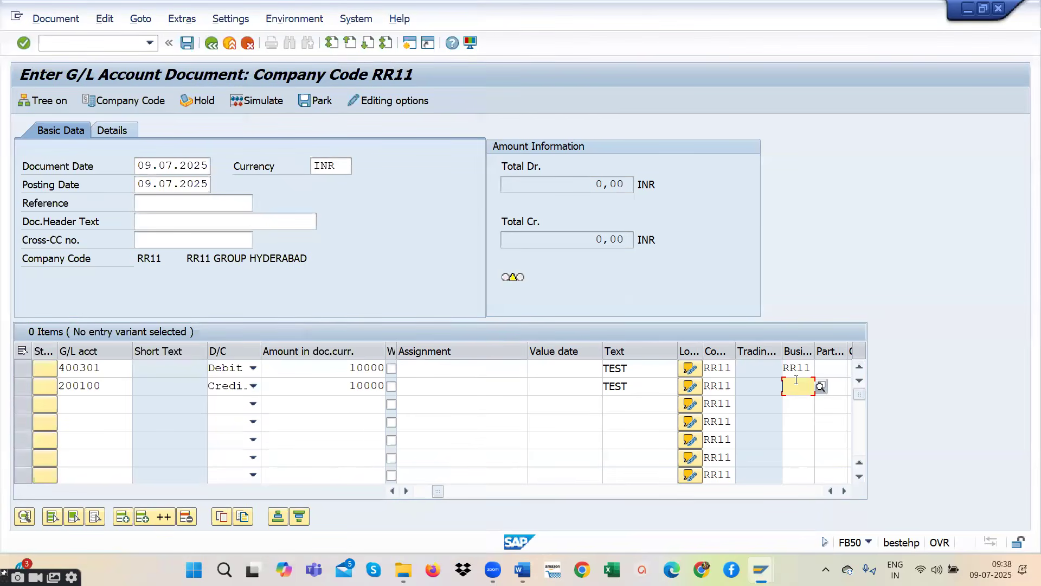
{"action": "type", "text": "RR11"}
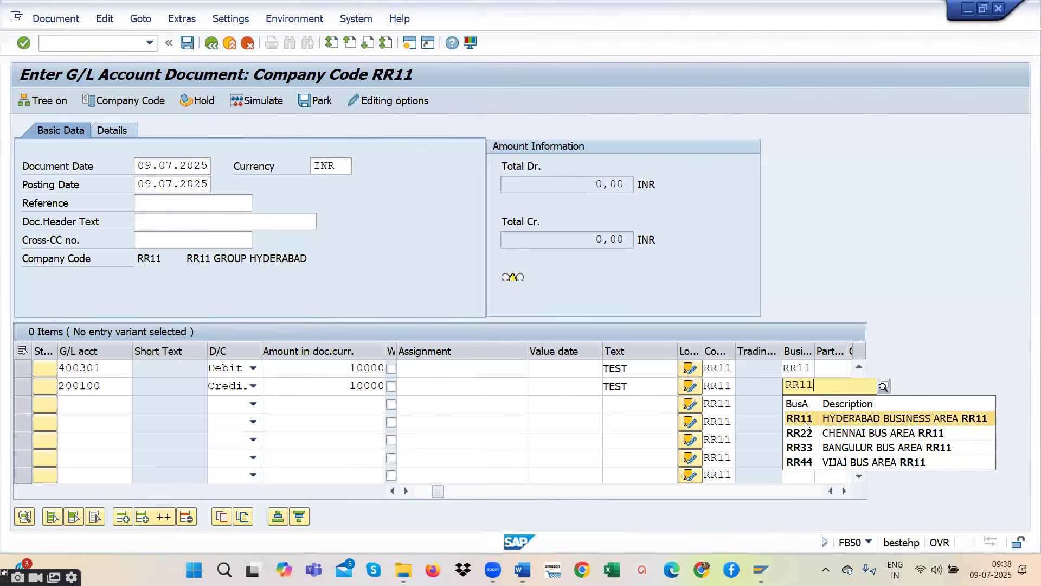
{"action": "left_click", "coordinate": [805, 419]}
{"action": "key", "text": "Return"}
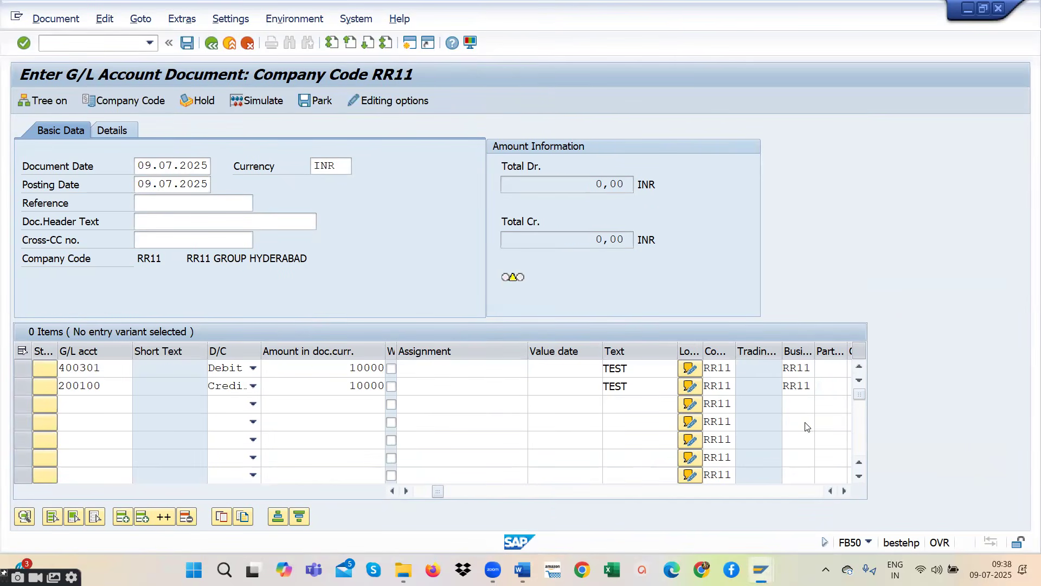
- Simulate the salary payment document and post it
{"action": "left_click", "coordinate": [260, 99]}
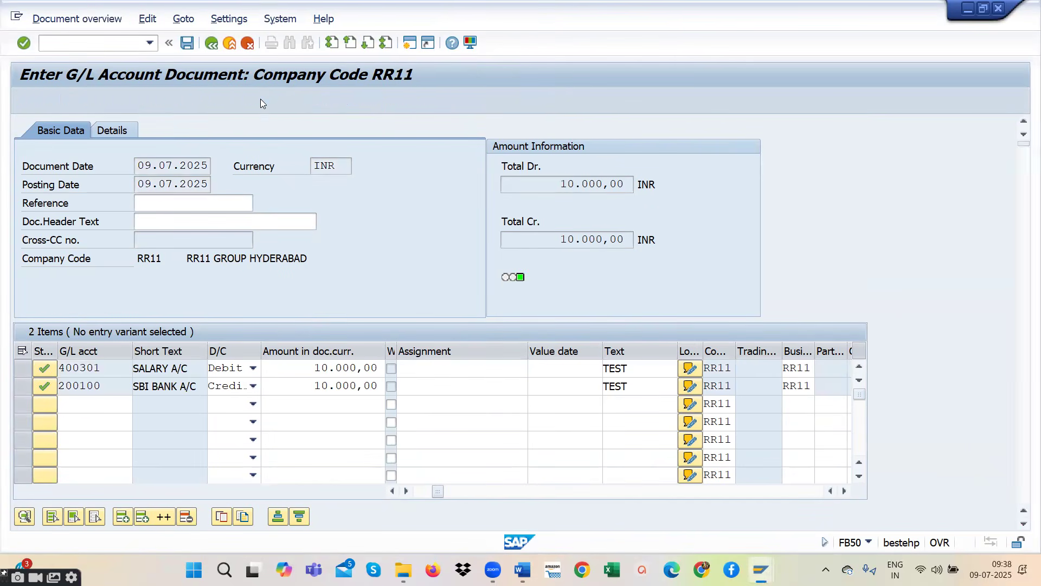
{"action": "left_click", "coordinate": [187, 46]}
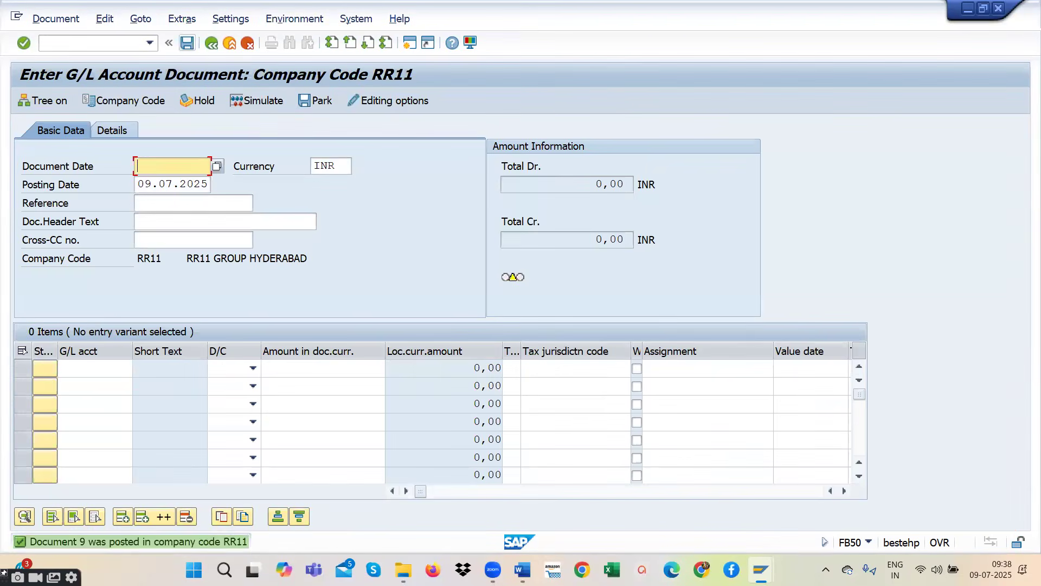
- Switch to the R2R STUDENTS Word document and review the SAP FICO T-codes, including those for reporting and period closing
{"action": "left_click", "coordinate": [522, 569]}
{"action": "scroll", "coordinate": [555, 383], "scroll_direction": "down", "scroll_amount": 14}
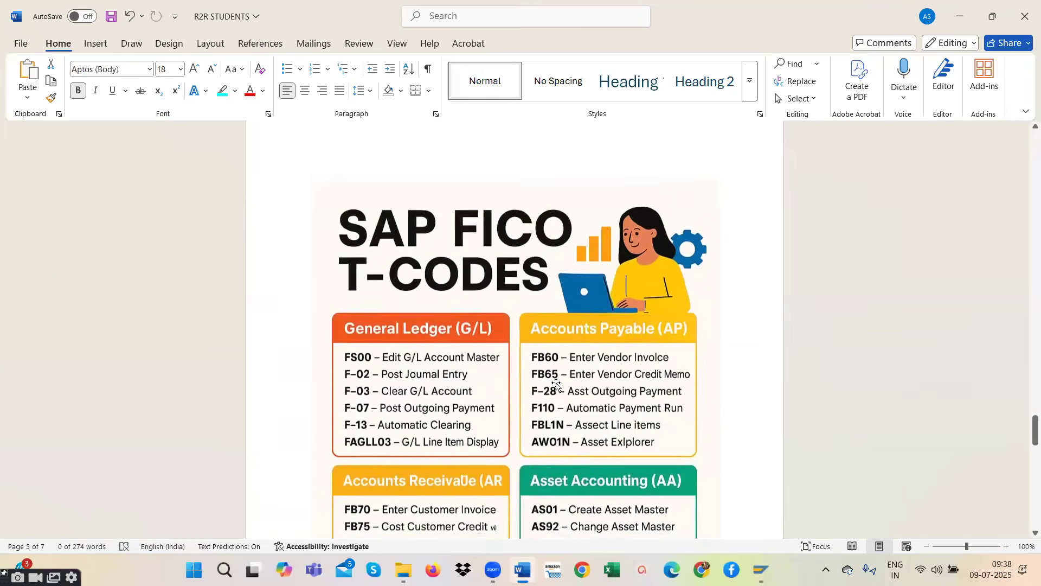
{"action": "scroll", "coordinate": [556, 384], "scroll_direction": "up", "scroll_amount": 2}
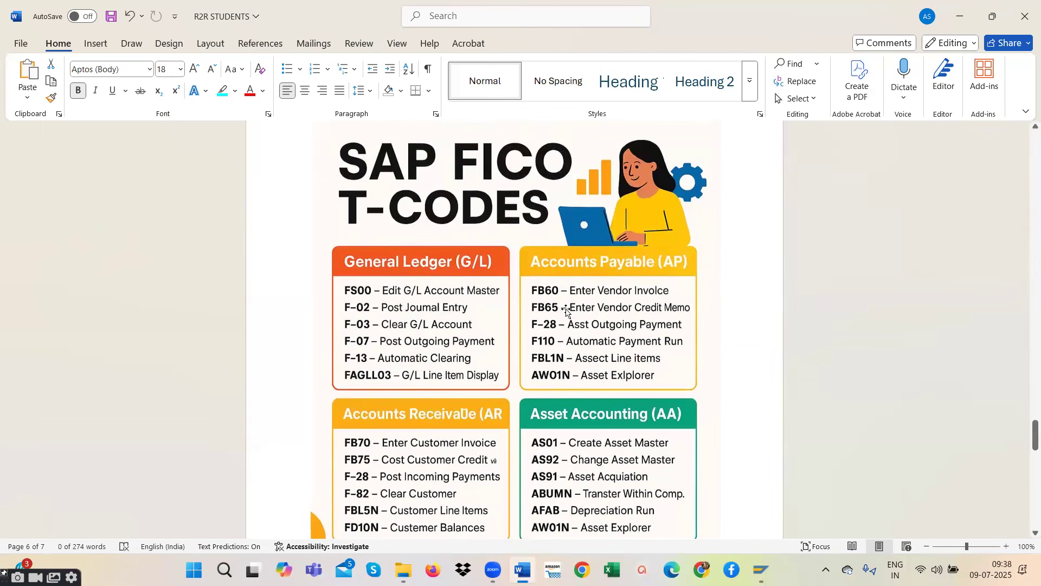
{"action": "scroll", "coordinate": [653, 282], "scroll_direction": "down", "scroll_amount": 2}
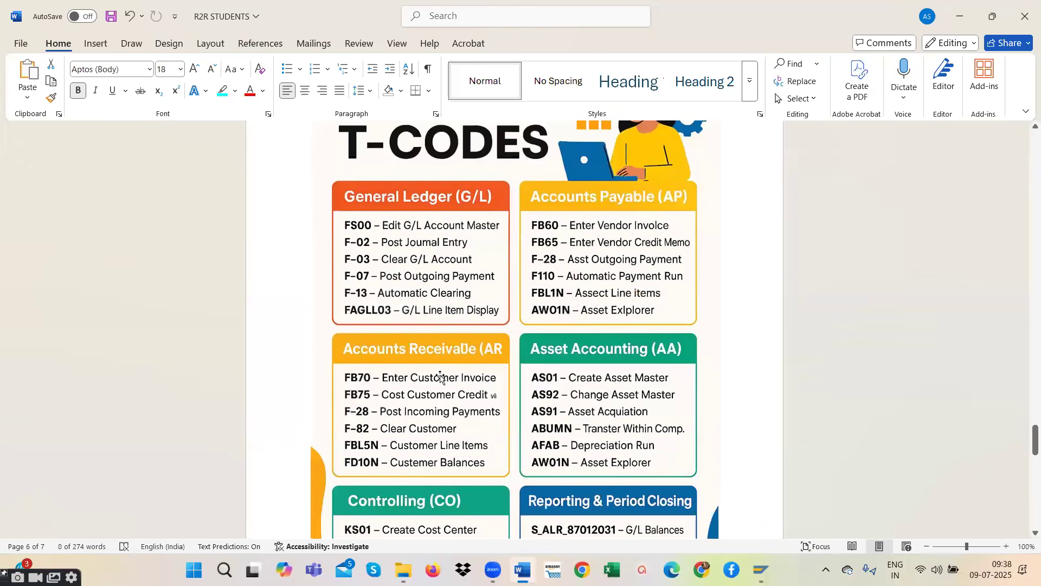
{"action": "scroll", "coordinate": [653, 368], "scroll_direction": "down", "scroll_amount": 3}
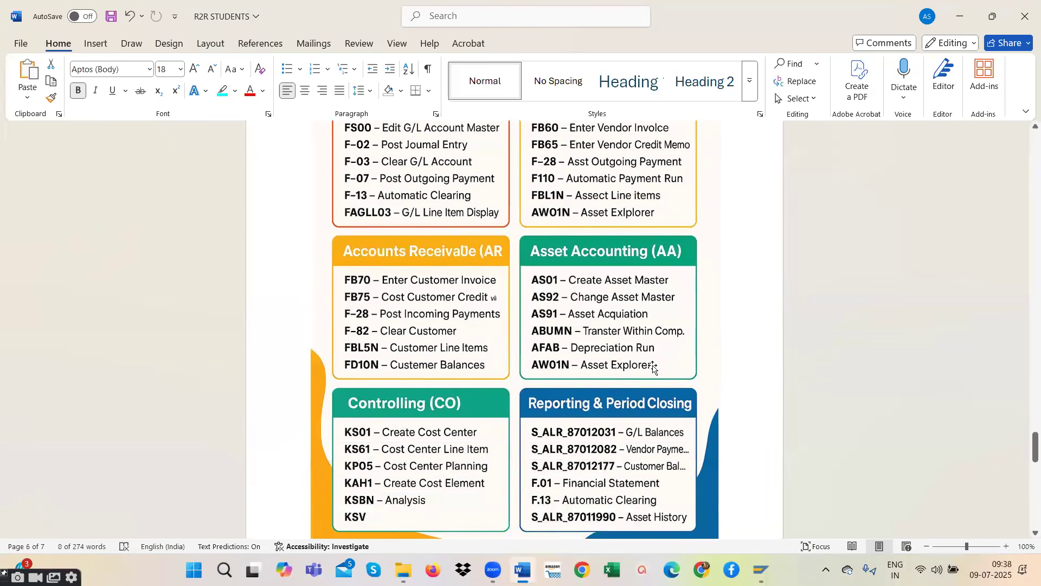
{"action": "scroll", "coordinate": [648, 367], "scroll_direction": "down", "scroll_amount": 2}
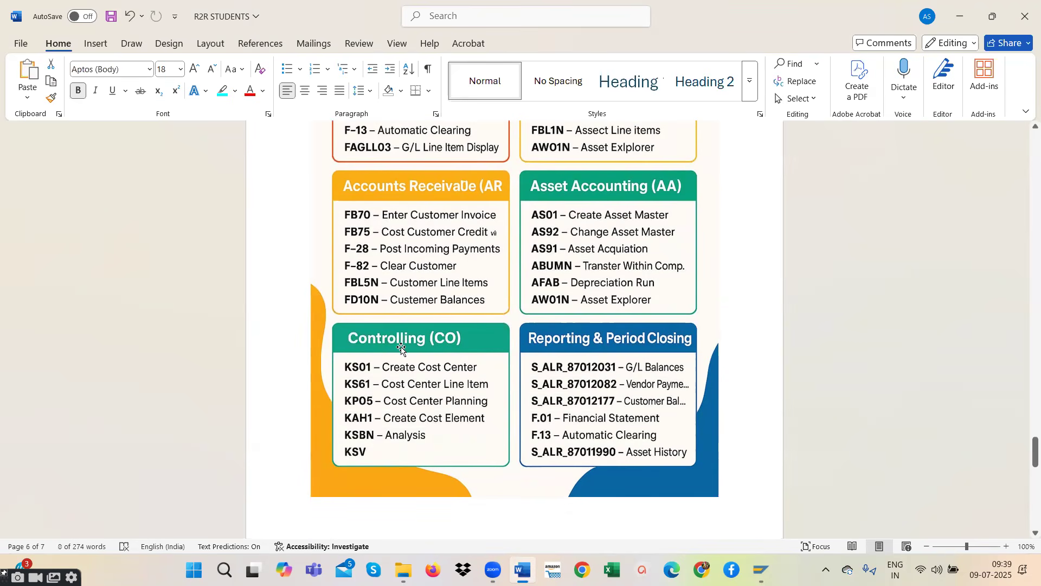
{"action": "scroll", "coordinate": [378, 377], "scroll_direction": "up", "scroll_amount": 3}
{"action": "scroll", "coordinate": [378, 377], "scroll_direction": "up", "scroll_amount": 1}
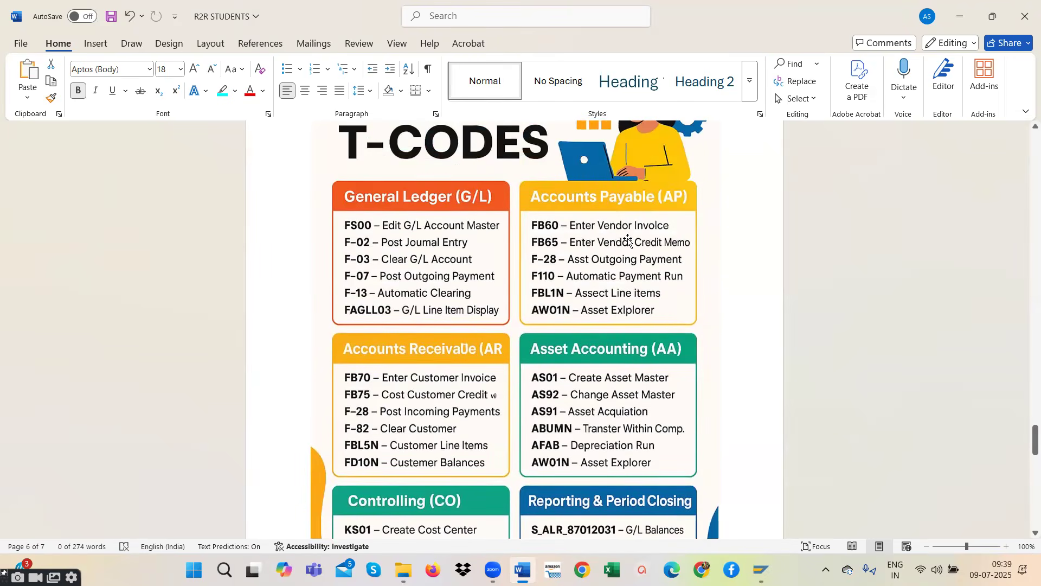
{"action": "scroll", "coordinate": [625, 377], "scroll_direction": "down", "scroll_amount": 2}
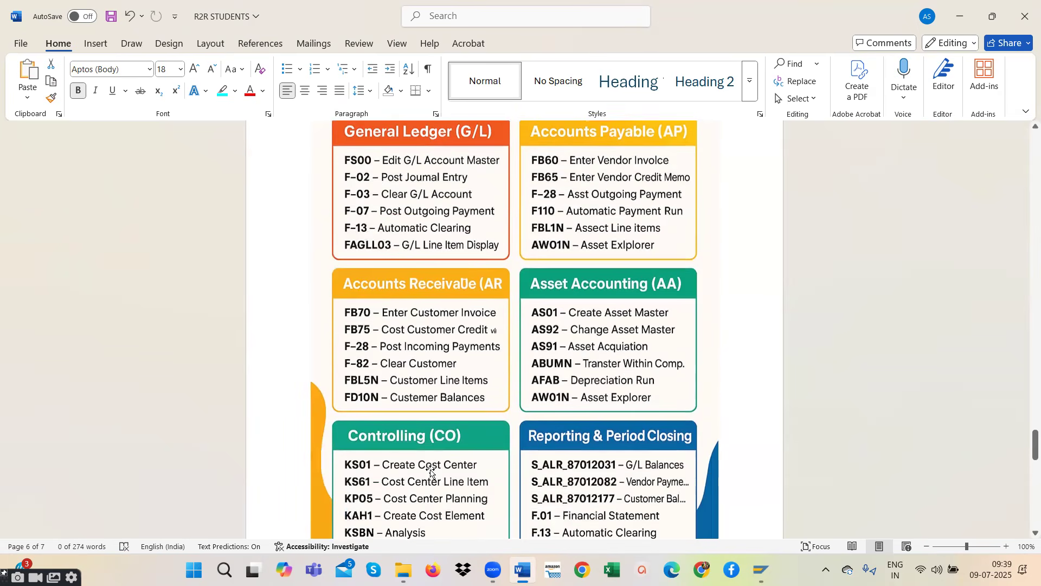
{"action": "scroll", "coordinate": [465, 296], "scroll_direction": "up", "scroll_amount": 1}
{"action": "scroll", "coordinate": [577, 368], "scroll_direction": "down", "scroll_amount": 1}
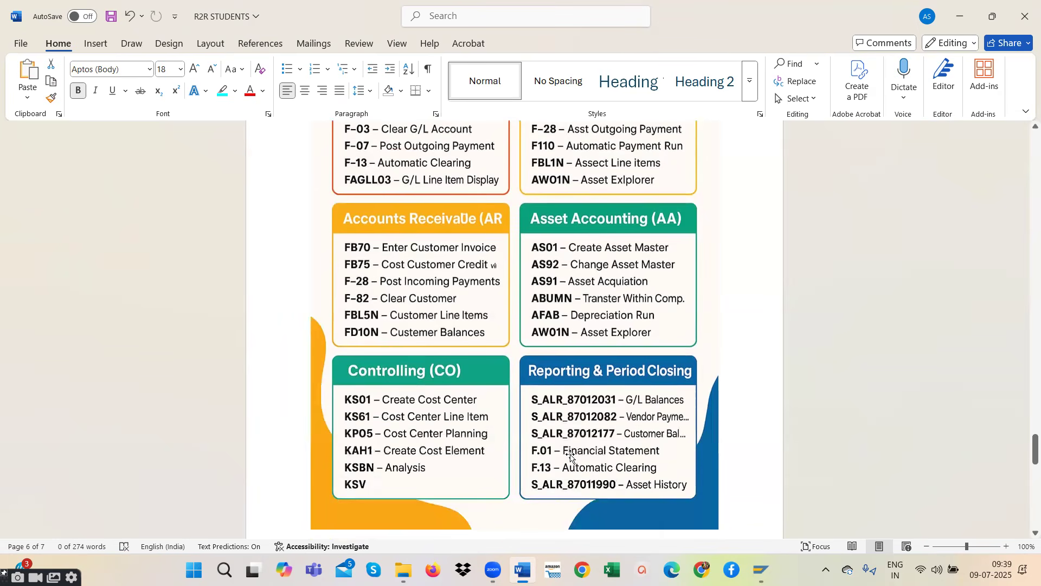
- Switch back to SAP and try to open transaction F.01 directly from the FB50 entry screen
{"action": "left_click", "coordinate": [841, 493]}
{"action": "left_click", "coordinate": [54, 47]}
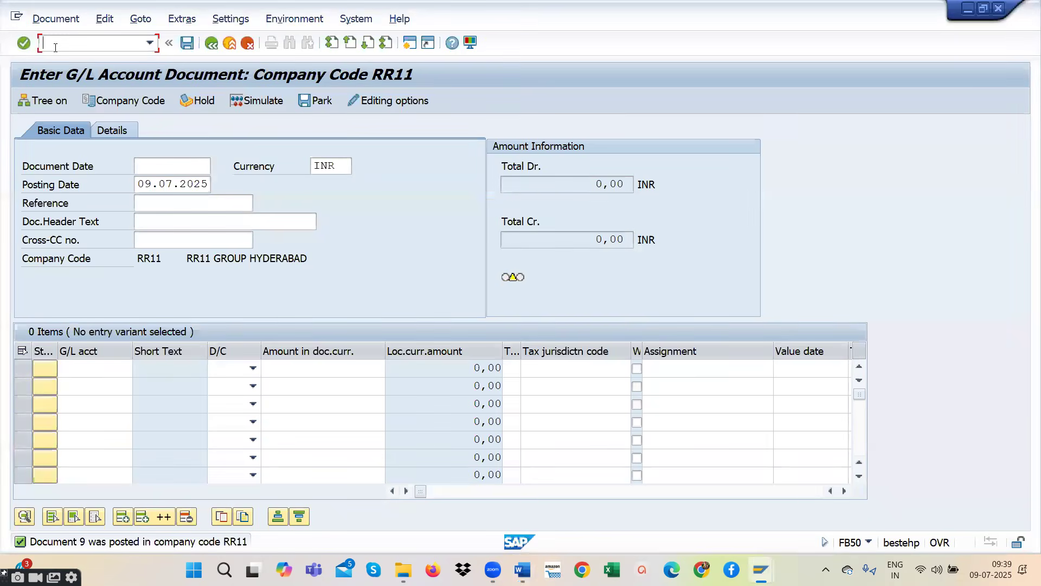
{"action": "type", "text": "F.01"}
{"action": "key", "text": "Return"}
{"action": "left_click", "coordinate": [55, 47]}
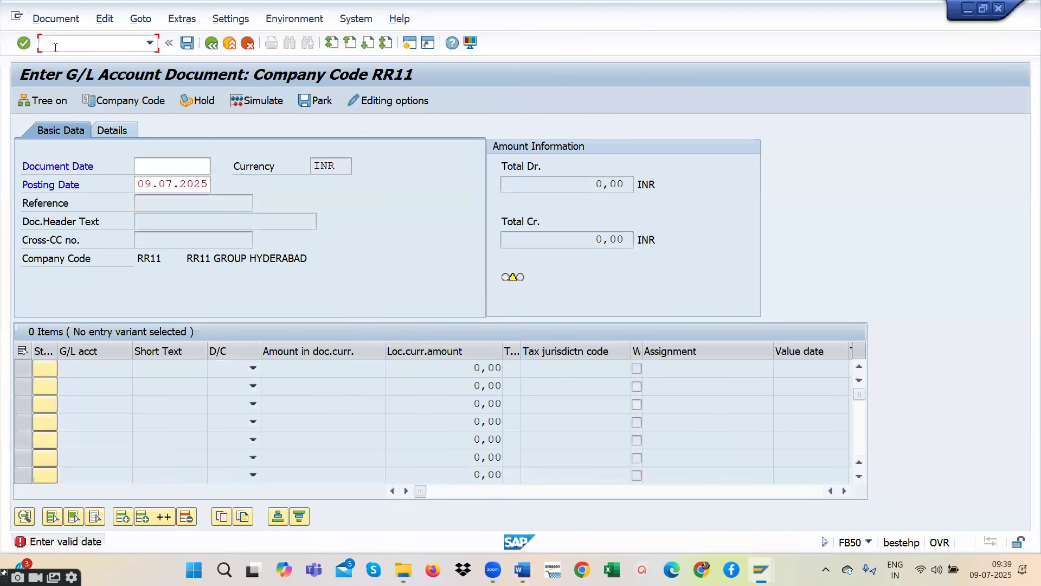
{"action": "left_click", "coordinate": [149, 42]}
{"action": "left_click", "coordinate": [97, 58]}
{"action": "key", "text": "Return"}
- Leave FB50 and open transaction F.01 Financial Statements with /NF.01
{"action": "left_click", "coordinate": [94, 44]}
{"action": "type", "text": "/NF0"}
{"action": "key", "text": "BackSpace"}
{"action": "type", "text": ".01"}
{"action": "key", "text": "Return"}
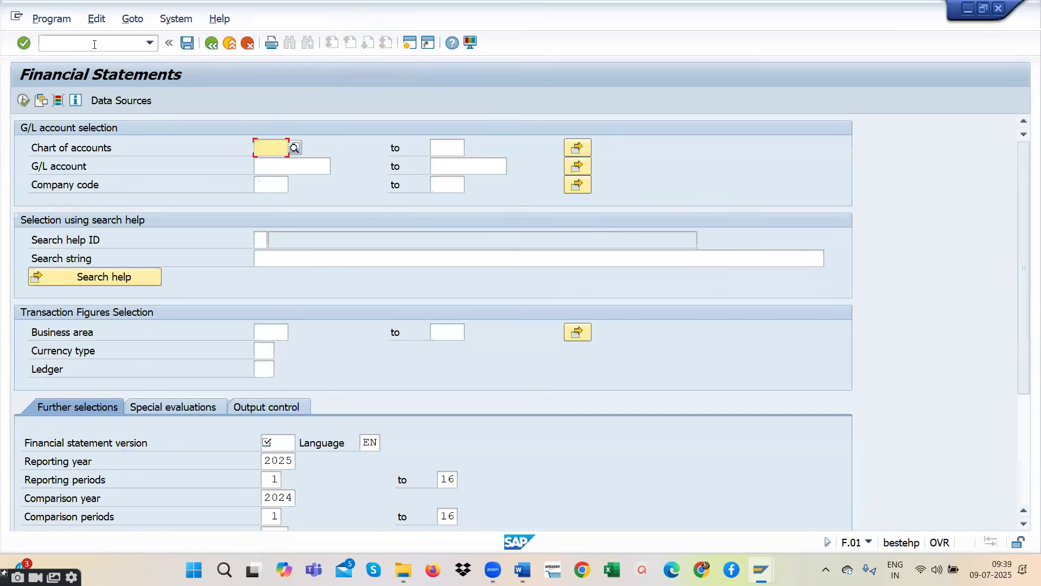
- Search the chart of accounts list for RR** and choose RRCC as the chart of accounts
{"action": "left_click", "coordinate": [295, 146]}
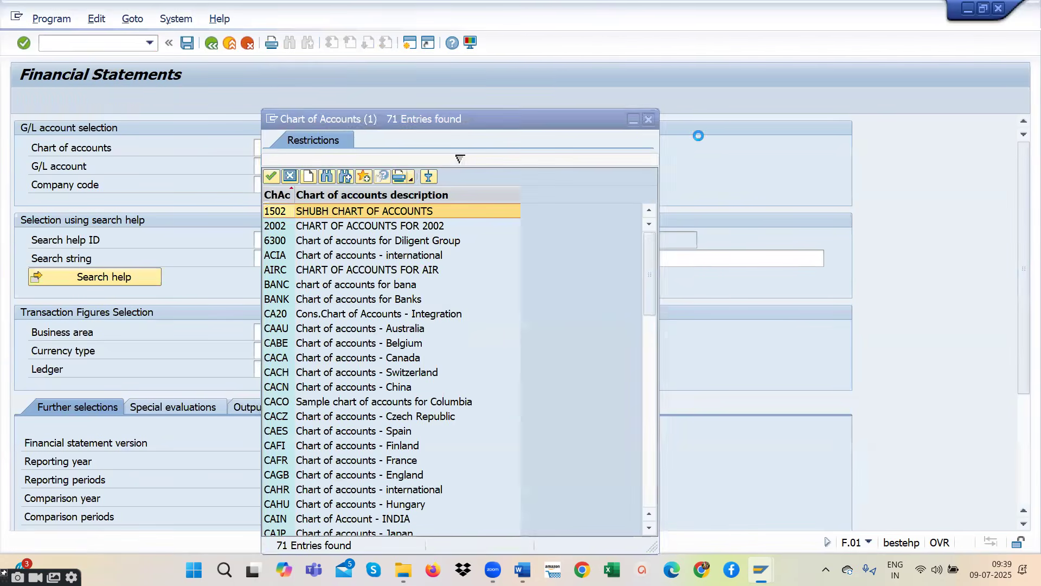
{"action": "left_click", "coordinate": [647, 120]}
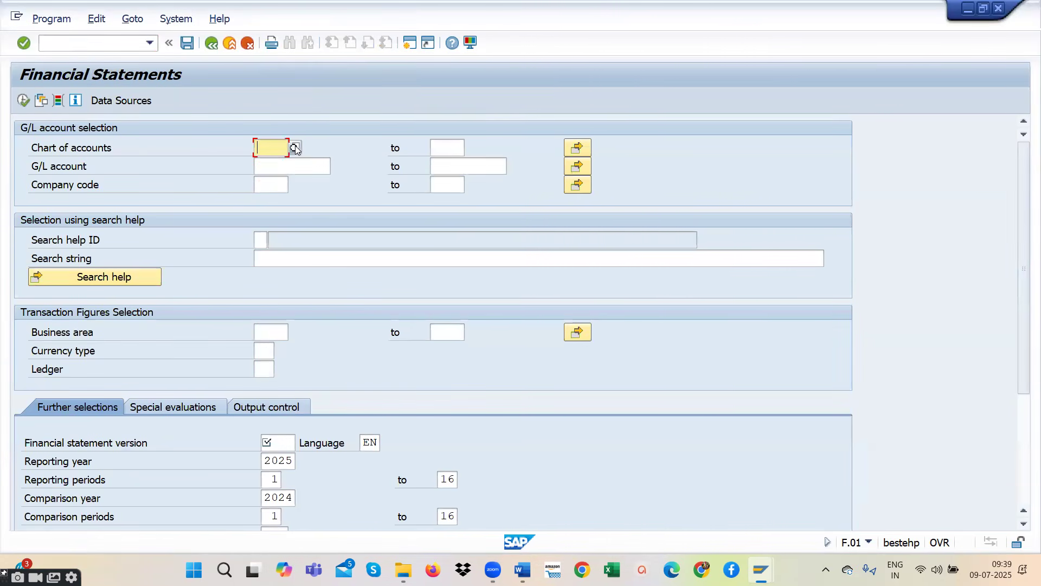
{"action": "left_click", "coordinate": [296, 147]}
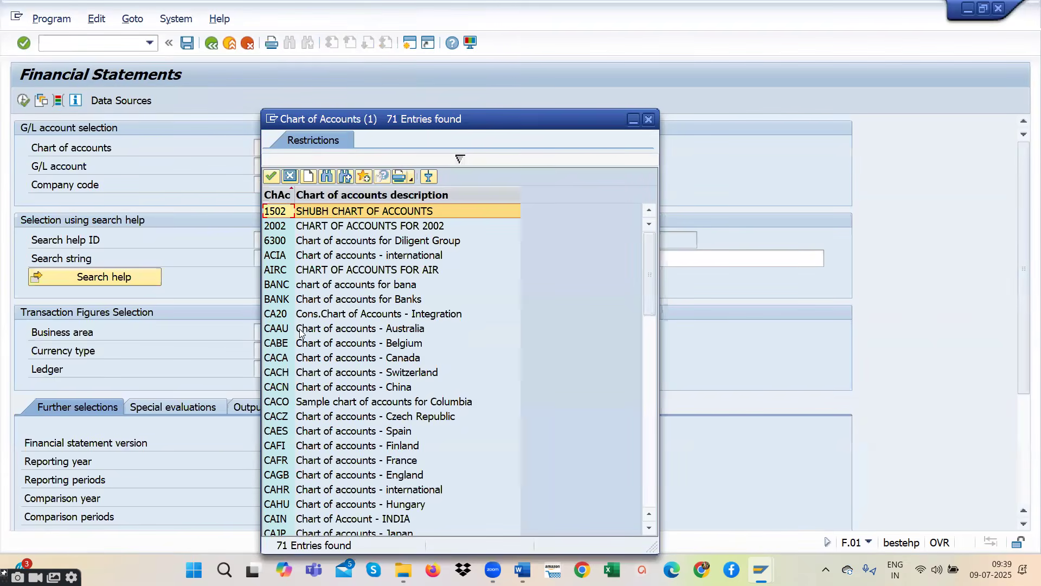
{"action": "left_click", "coordinate": [329, 176]}
{"action": "type", "text": "RR"}
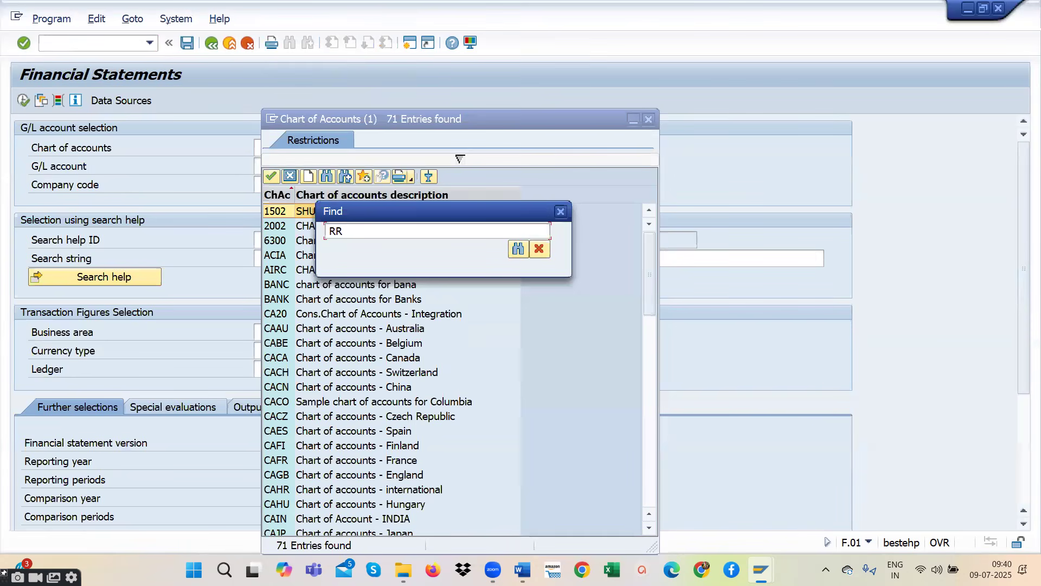
{"action": "type", "text": "**"}
{"action": "key", "text": "Return"}
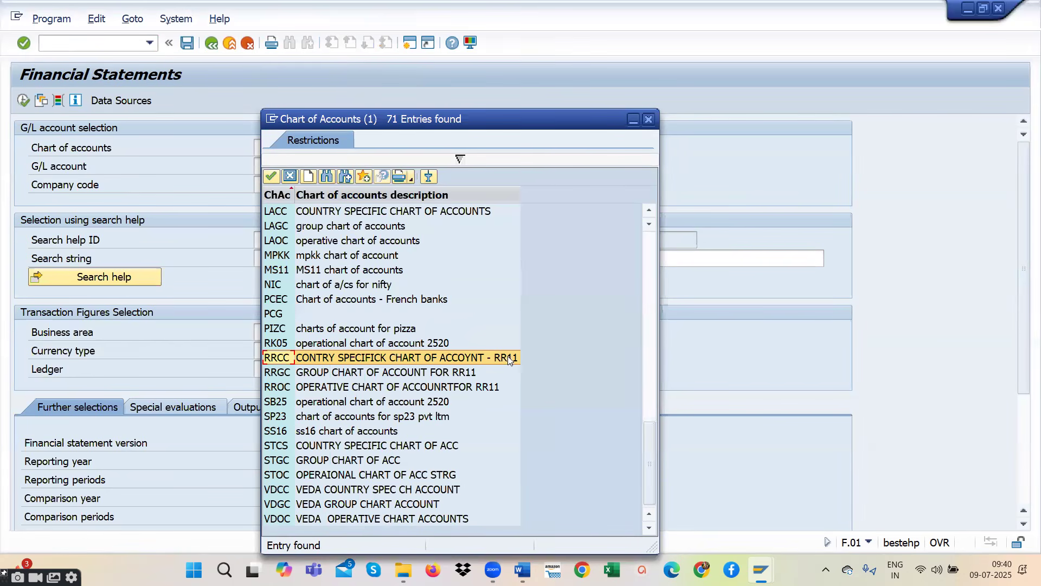
{"action": "double_click", "coordinate": [282, 358]}
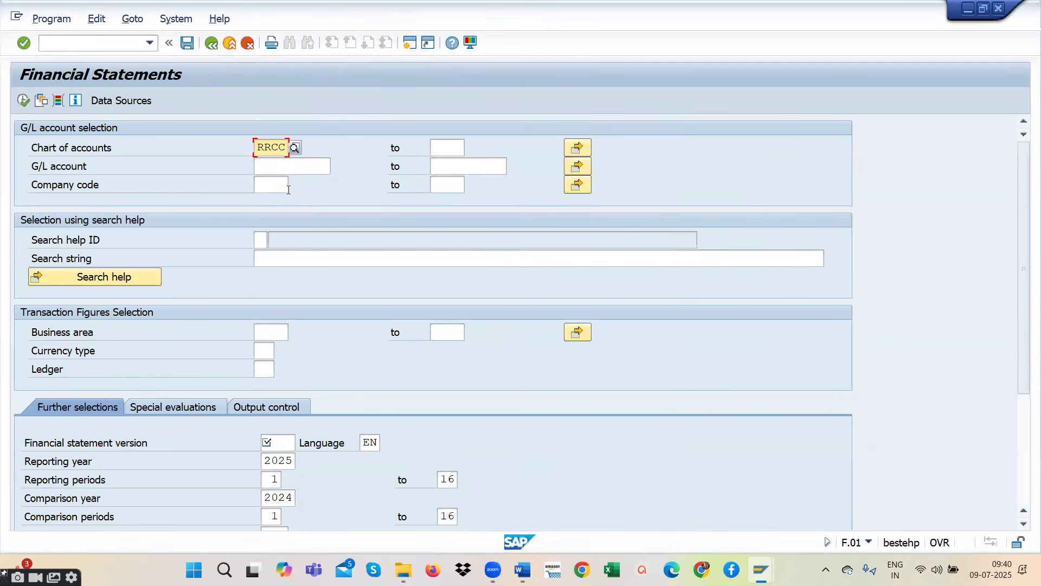
- Change the chart of accounts to RROC, the operative chart of accounts for RR11
{"action": "left_click", "coordinate": [288, 147]}
{"action": "key", "text": "BackSpace"}
{"action": "key", "text": "BackSpace"}
{"action": "key", "text": "BackSpace"}
{"action": "key", "text": "BackSpace"}
{"action": "type", "text": "RR"}
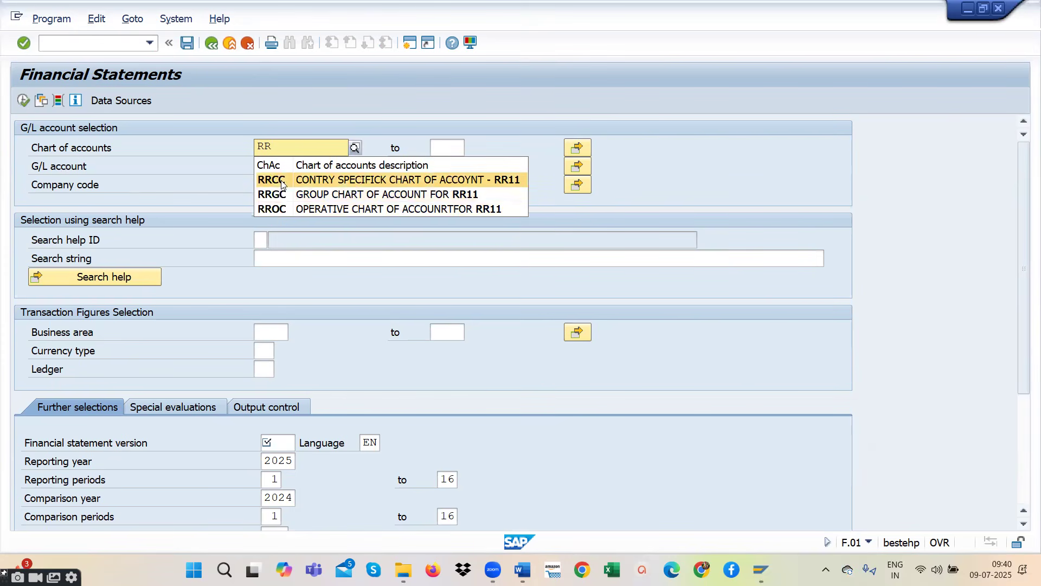
{"action": "left_click", "coordinate": [283, 211]}
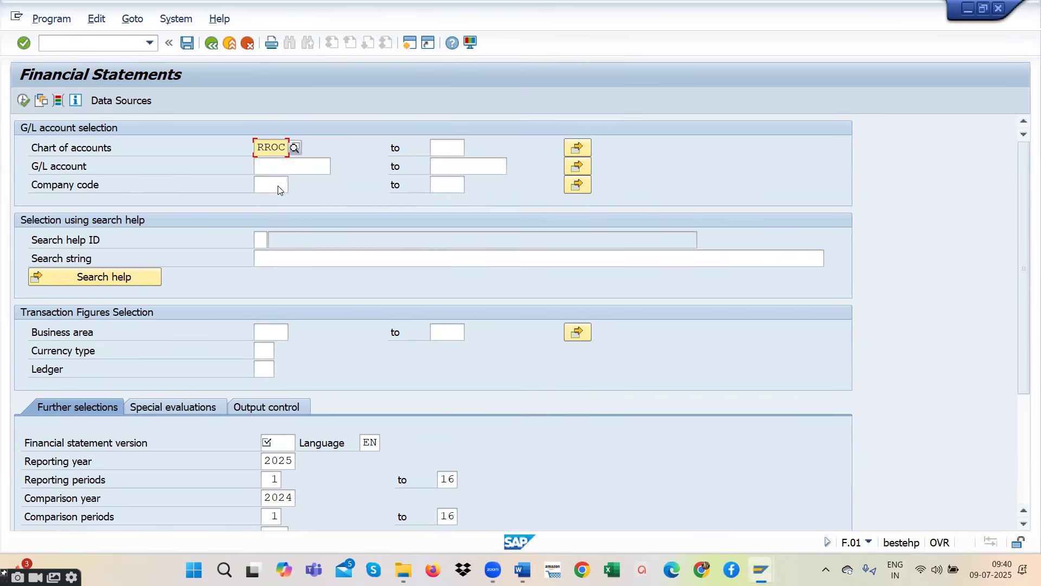
- Set the company code to RR11 in the G/L account selection
{"action": "left_click", "coordinate": [278, 185]}
{"action": "type", "text": "RR"}
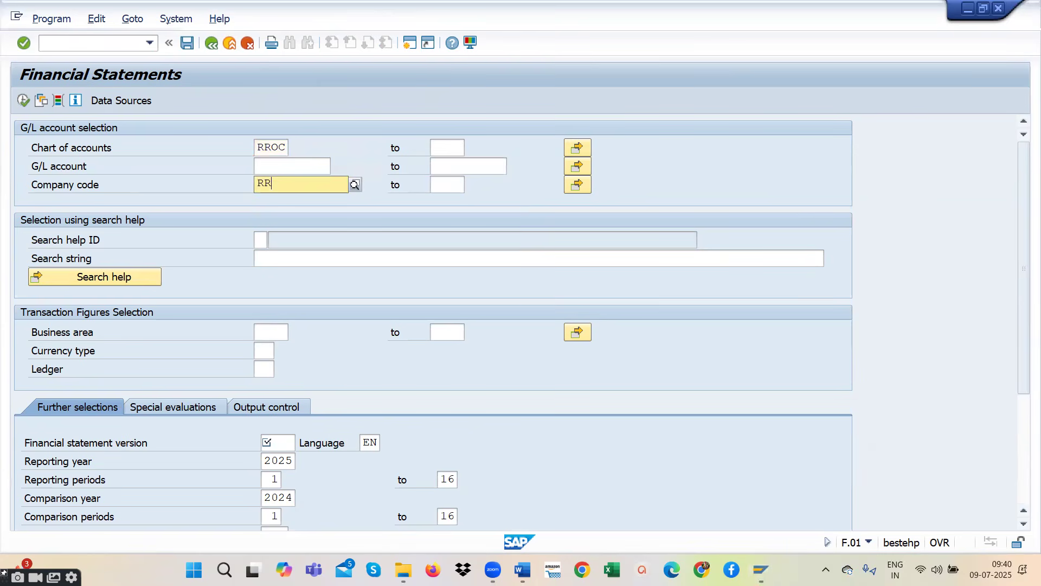
{"action": "type", "text": "11"}
{"action": "left_click", "coordinate": [305, 218]}
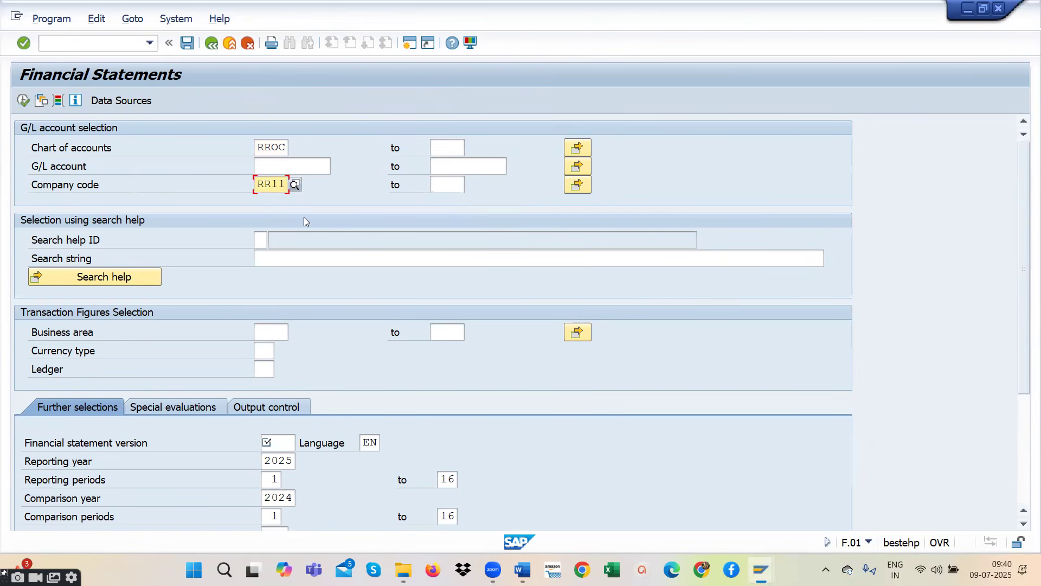
{"action": "left_click", "coordinate": [276, 169]}
{"action": "key", "text": "Tab"}
{"action": "left_click", "coordinate": [306, 162]}
{"action": "left_click", "coordinate": [454, 180]}
{"action": "left_click", "coordinate": [452, 172]}
{"action": "left_click", "coordinate": [307, 167]}
{"action": "left_click", "coordinate": [457, 165]}
{"action": "left_click", "coordinate": [283, 161]}
{"action": "left_click", "coordinate": [491, 165]}
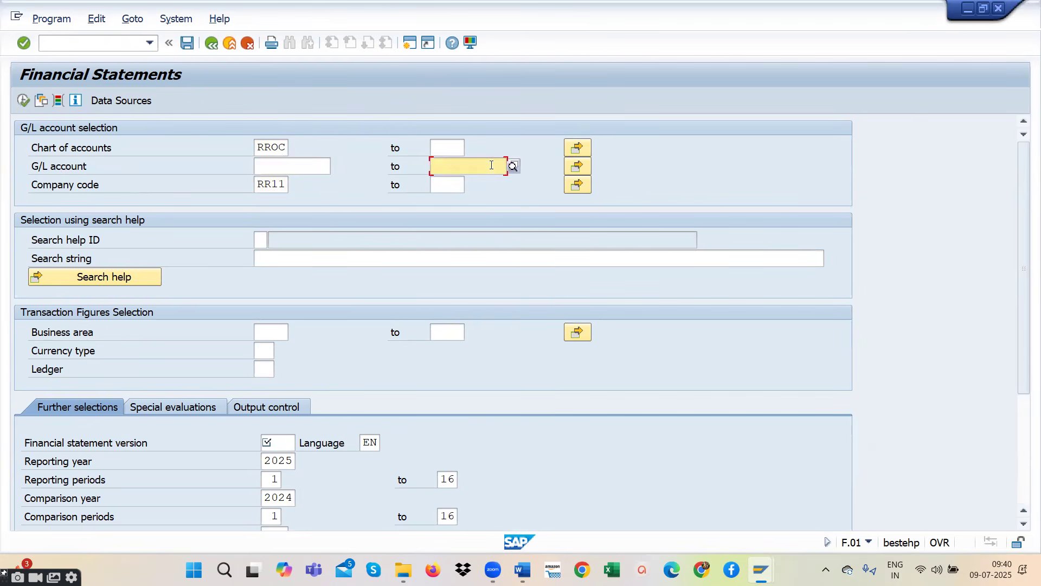
- Examine the available currency types for the transaction figures selection, then close the list without choosing one
{"action": "left_click", "coordinate": [274, 333]}
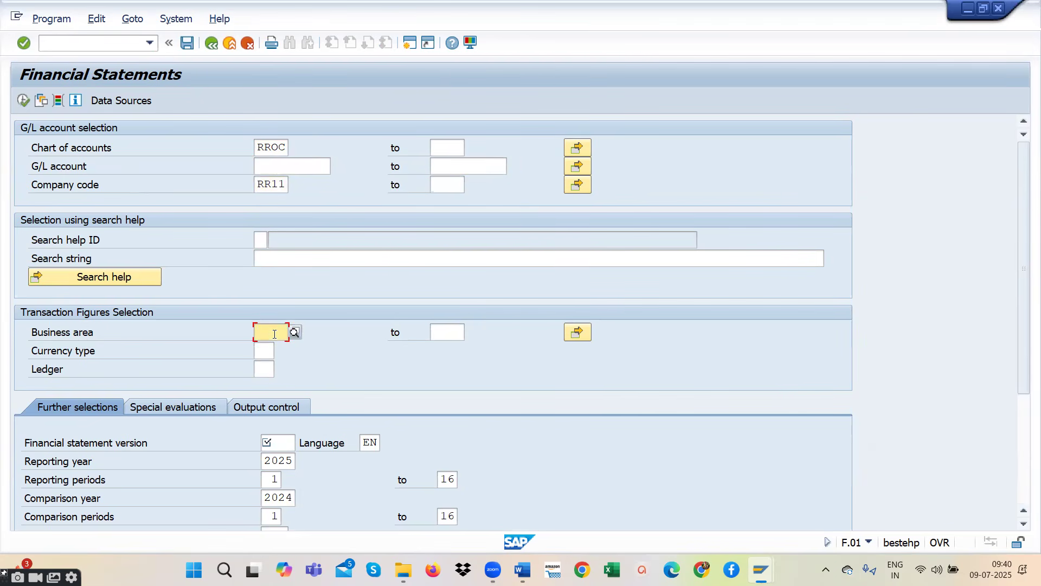
{"action": "left_click", "coordinate": [261, 353]}
{"action": "left_click", "coordinate": [280, 351]}
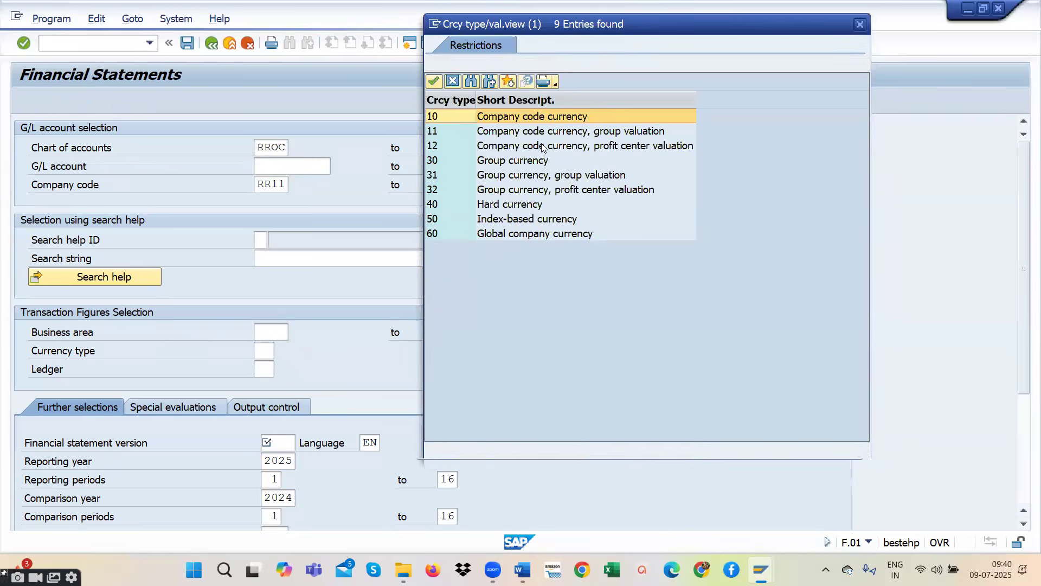
{"action": "left_click", "coordinate": [859, 25]}
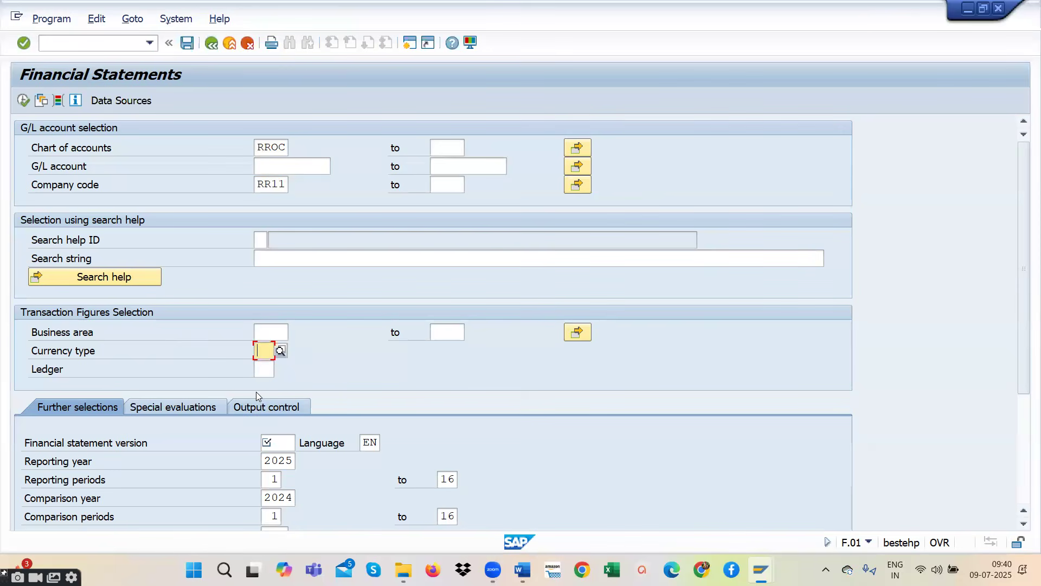
- Choose the leading ledger 0L as the ledger for the transaction figures selection
{"action": "left_click", "coordinate": [259, 372]}
{"action": "left_click", "coordinate": [282, 365]}
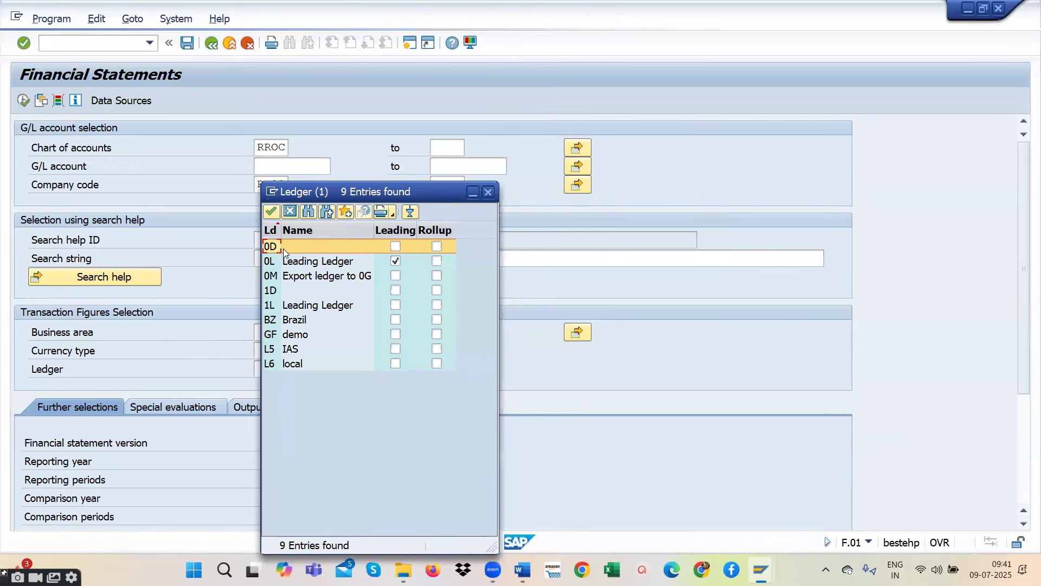
{"action": "double_click", "coordinate": [333, 262]}
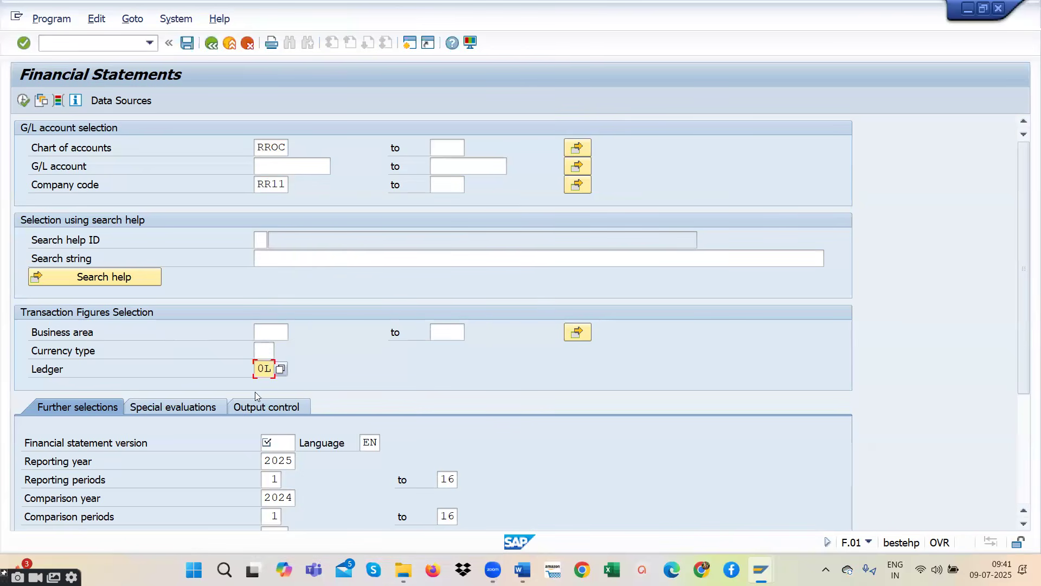
- Choose BSUS, Commercial balance sheet USA, as the financial statement version
{"action": "scroll", "coordinate": [340, 292], "scroll_direction": "down", "scroll_amount": 1}
{"action": "left_click", "coordinate": [278, 427]}
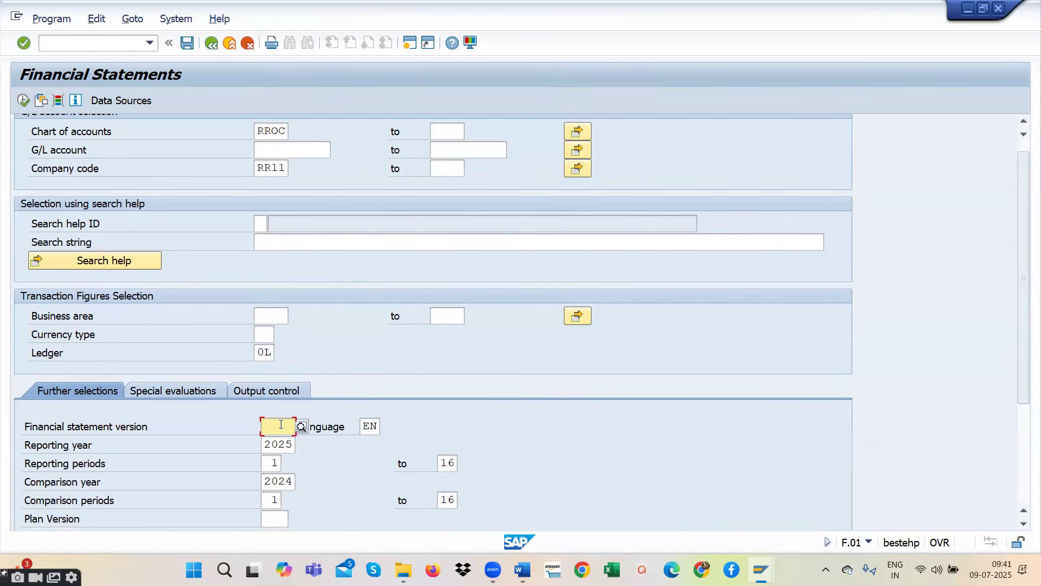
{"action": "scroll", "coordinate": [301, 410], "scroll_direction": "down", "scroll_amount": 1}
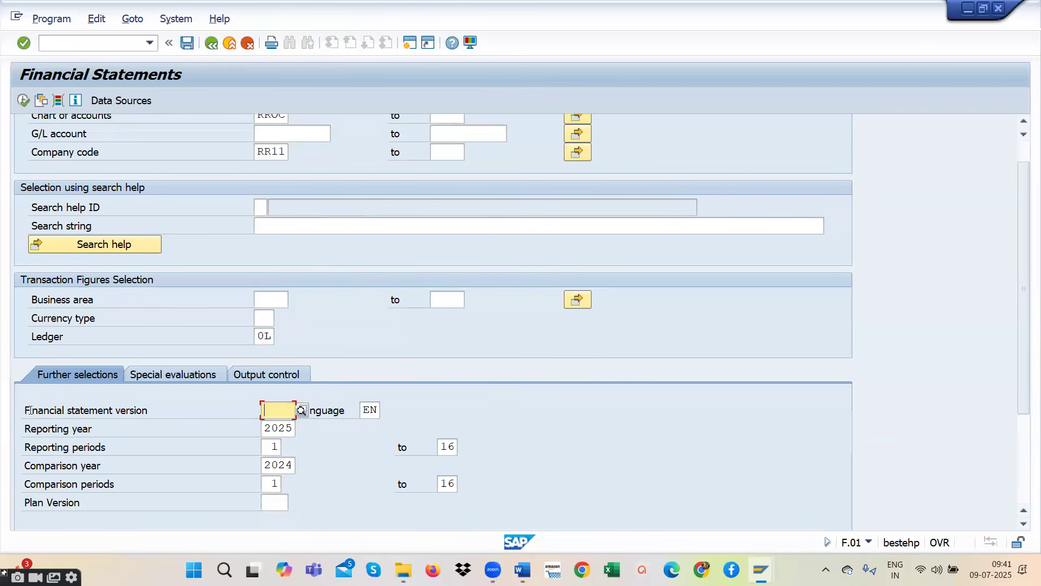
{"action": "left_click", "coordinate": [301, 410]}
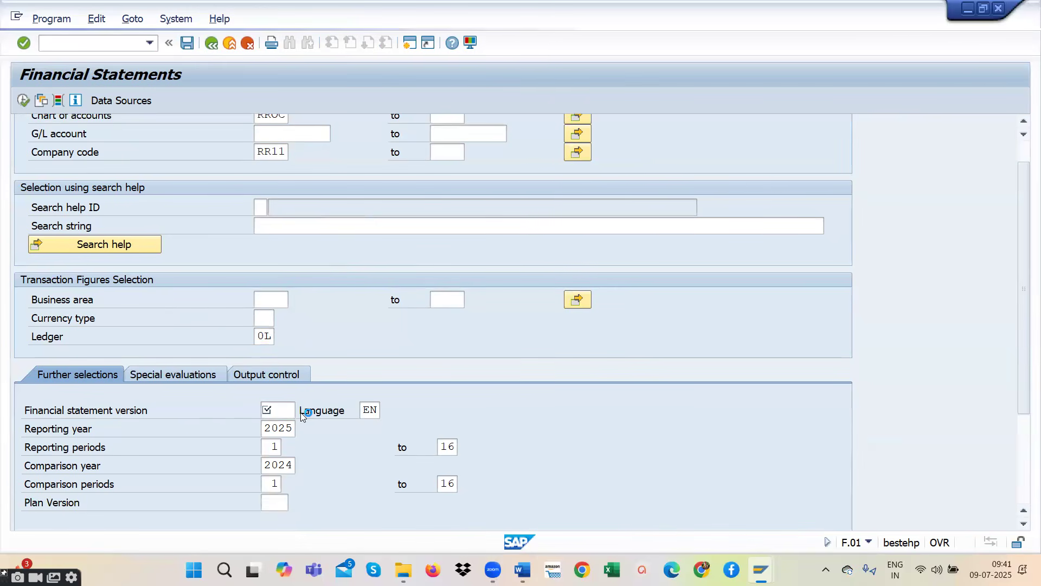
{"action": "scroll", "coordinate": [441, 408], "scroll_direction": "down", "scroll_amount": 10}
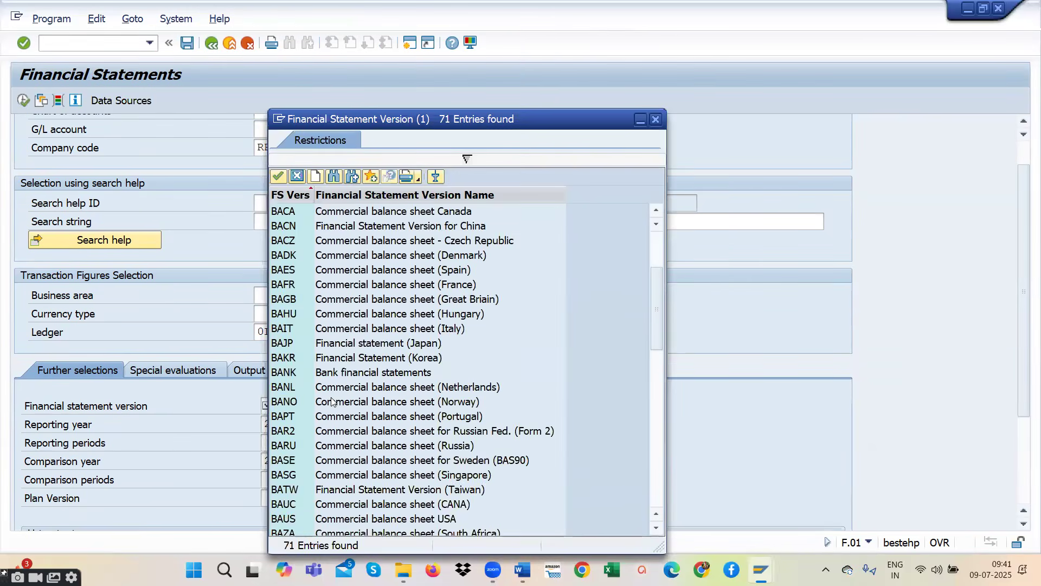
{"action": "scroll", "coordinate": [477, 363], "scroll_direction": "down", "scroll_amount": 1}
{"action": "scroll", "coordinate": [428, 369], "scroll_direction": "up", "scroll_amount": 1}
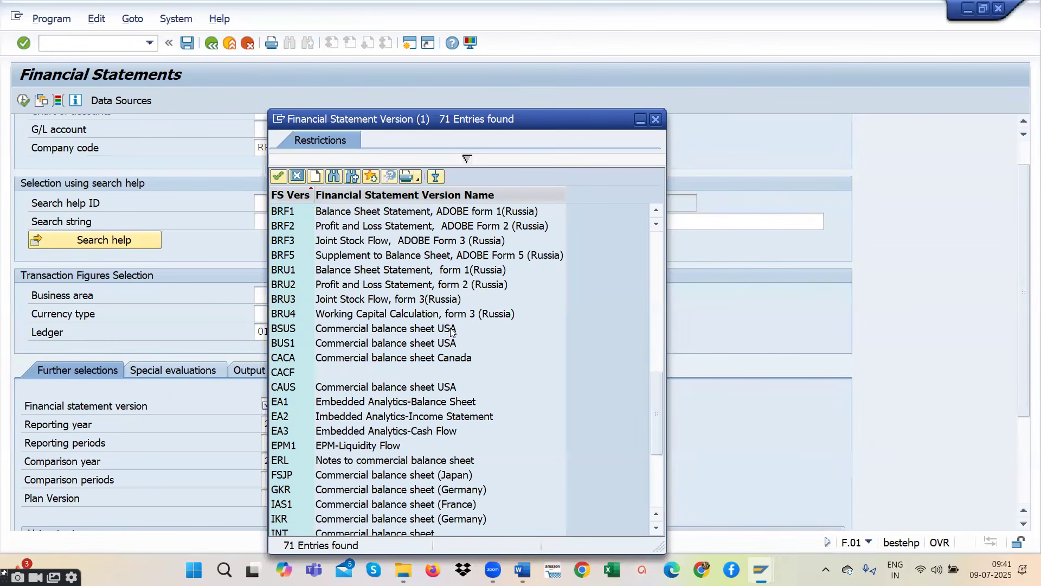
{"action": "left_click", "coordinate": [281, 329]}
{"action": "double_click", "coordinate": [280, 330]}
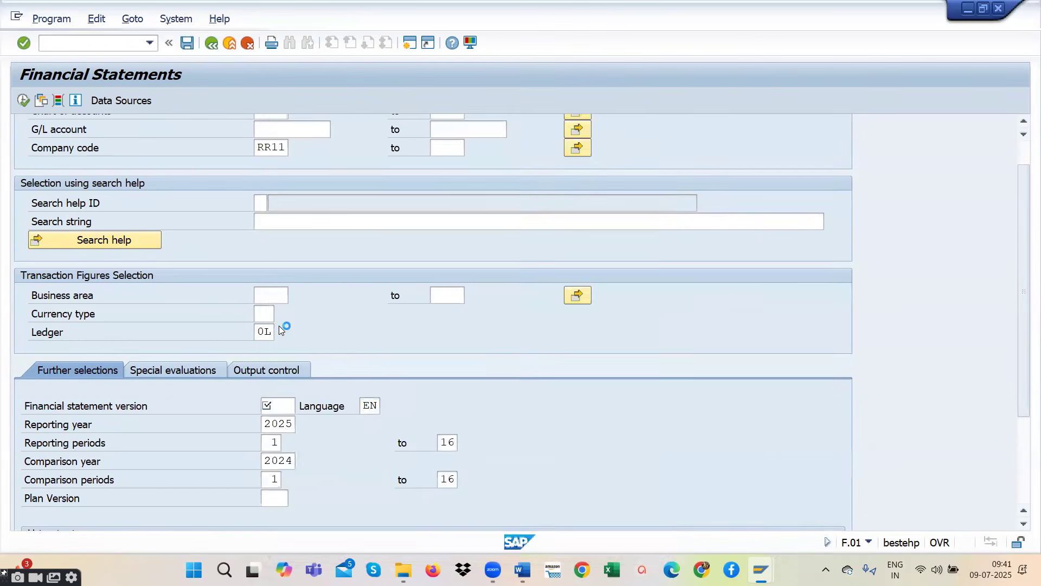
- Review the reporting year, reporting periods and comparison year in the further selections
{"action": "scroll", "coordinate": [279, 421], "scroll_direction": "down", "scroll_amount": 1}
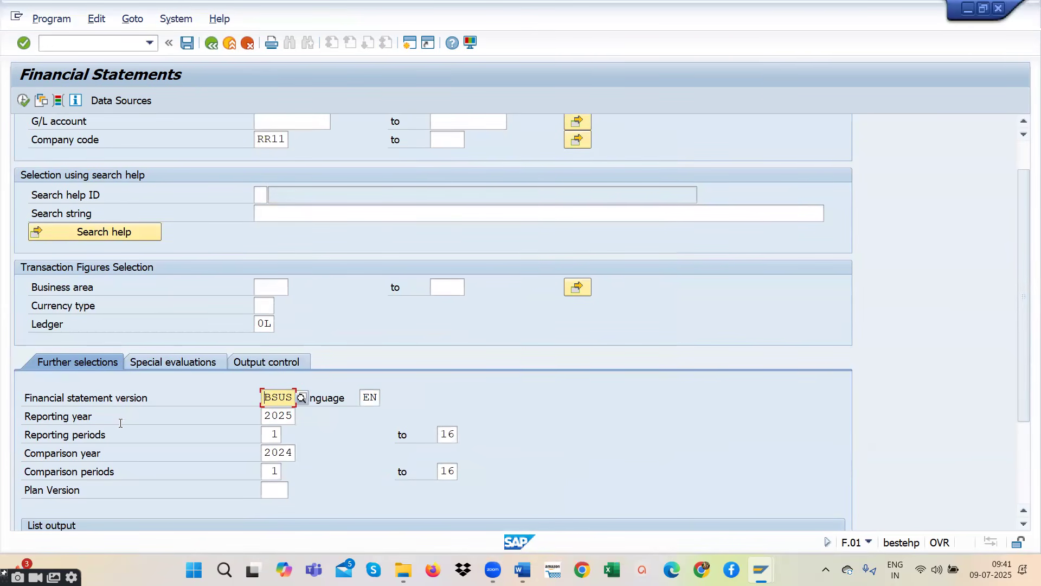
{"action": "left_click_drag", "start_coordinate": [265, 416], "coordinate": [294, 414]}
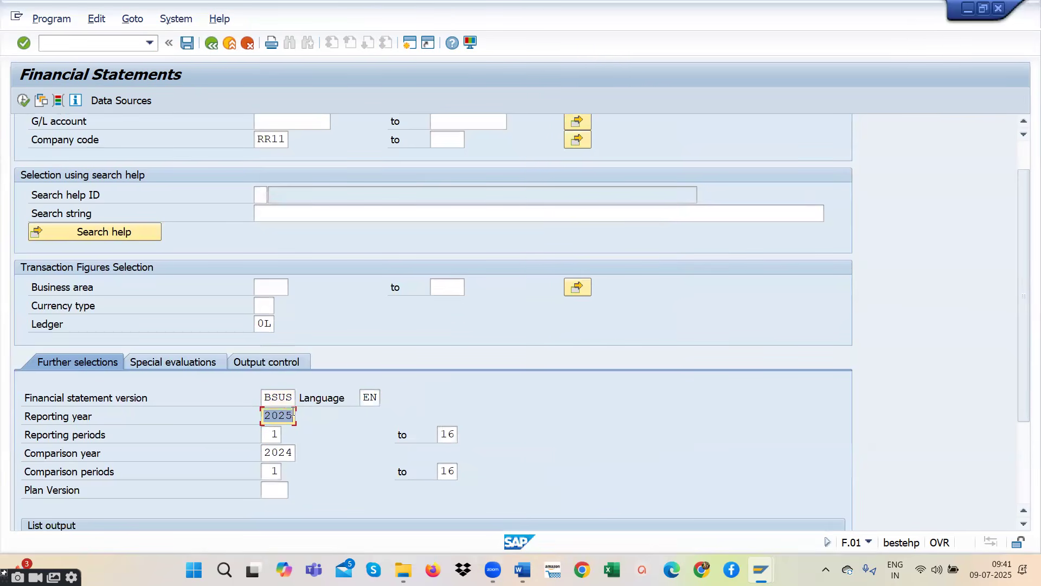
{"action": "left_click", "coordinate": [278, 415]}
{"action": "left_click_drag", "start_coordinate": [266, 415], "coordinate": [292, 413]}
{"action": "key", "text": "Tab"}
{"action": "left_click", "coordinate": [452, 434]}
{"action": "left_click", "coordinate": [273, 435]}
{"action": "left_click", "coordinate": [448, 434]}
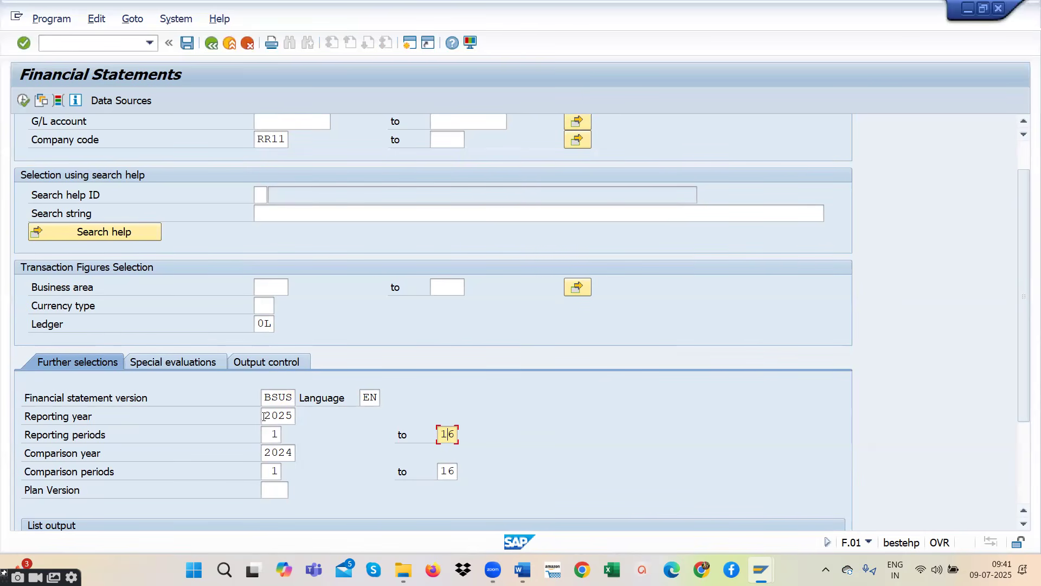
{"action": "left_click_drag", "start_coordinate": [266, 453], "coordinate": [313, 456]}
- Check the list output options and execute the financial statements report
{"action": "scroll", "coordinate": [294, 418], "scroll_direction": "down", "scroll_amount": 4}
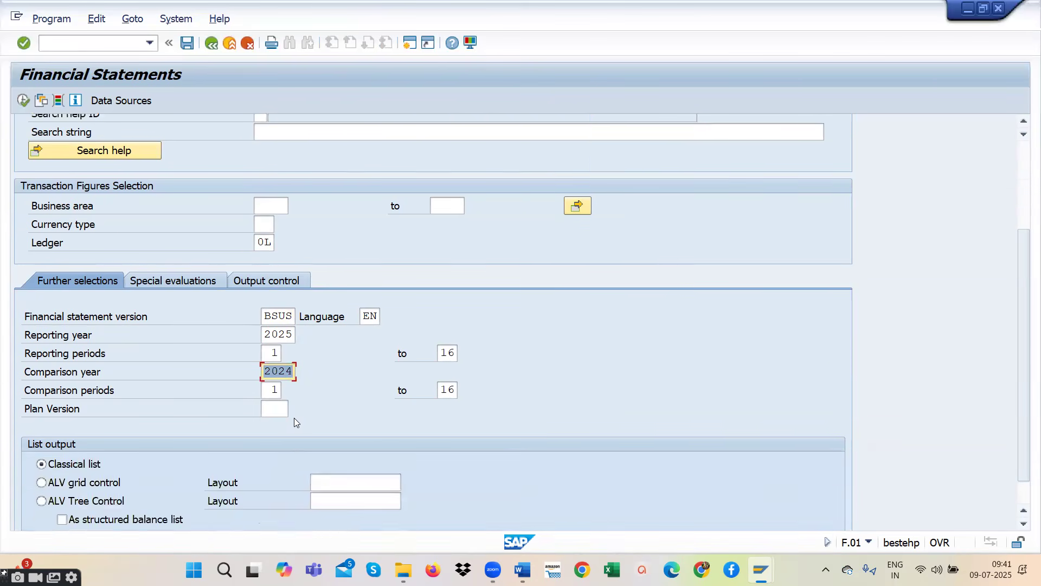
{"action": "scroll", "coordinate": [290, 417], "scroll_direction": "up", "scroll_amount": 1}
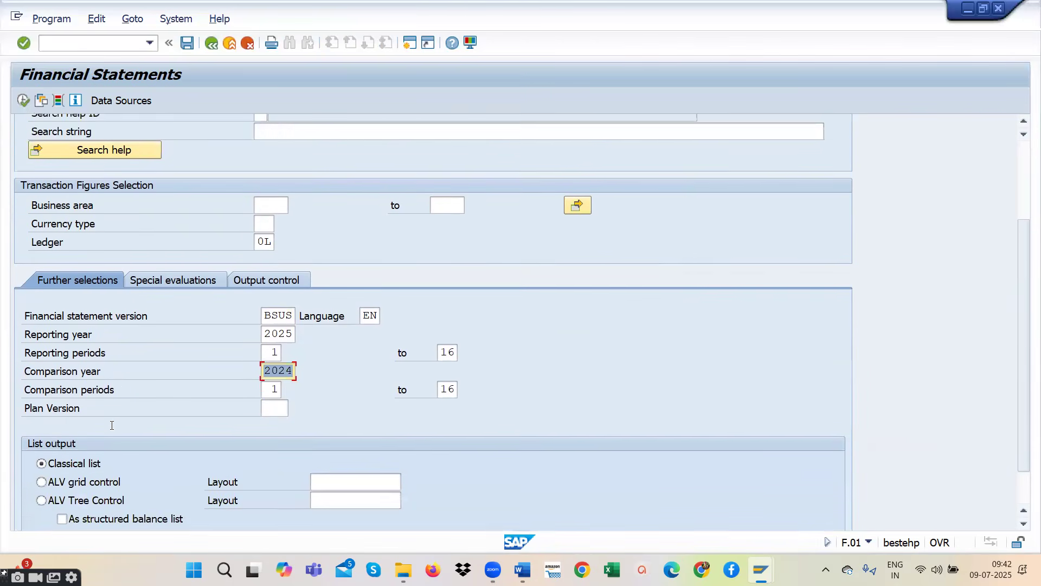
{"action": "scroll", "coordinate": [181, 408], "scroll_direction": "down", "scroll_amount": 1}
{"action": "scroll", "coordinate": [181, 408], "scroll_direction": "up", "scroll_amount": 8}
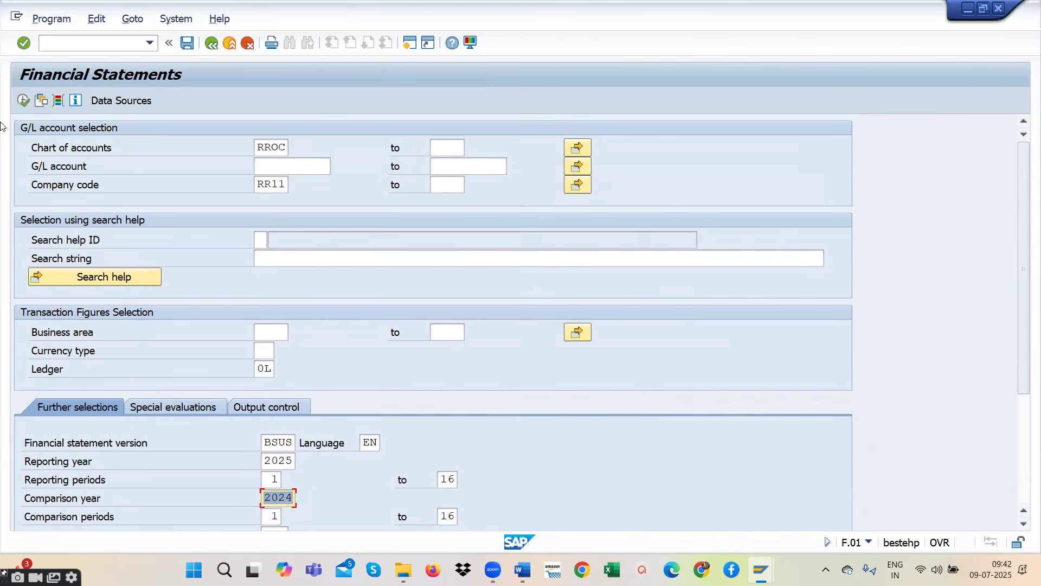
{"action": "left_click", "coordinate": [22, 100]}
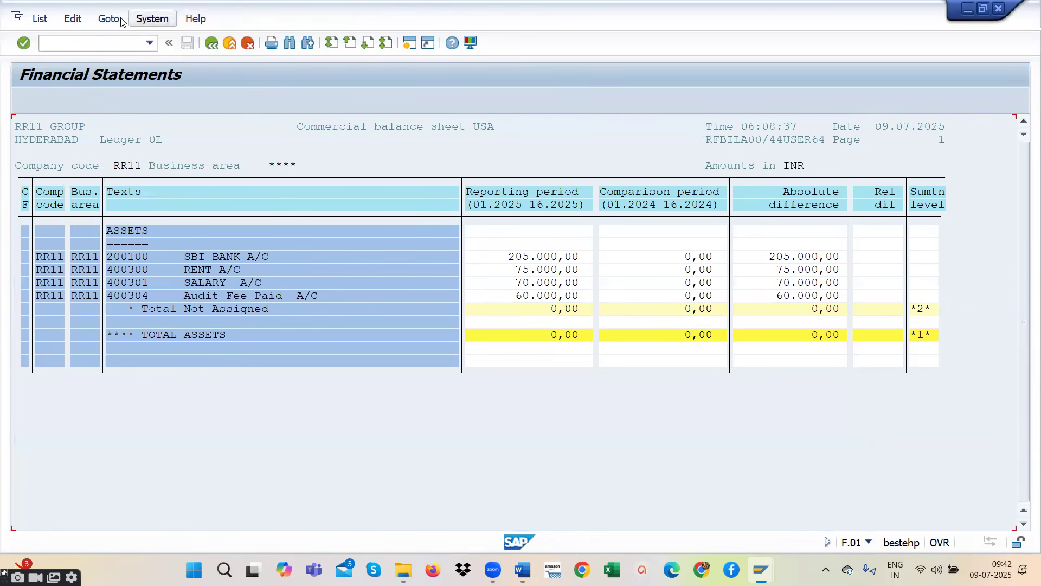
- Start saving the balance sheet list to a local file in unconverted format
{"action": "left_click", "coordinate": [72, 18]}
{"action": "left_click", "coordinate": [40, 19]}
{"action": "left_click", "coordinate": [40, 19]}
{"action": "left_click", "coordinate": [70, 18]}
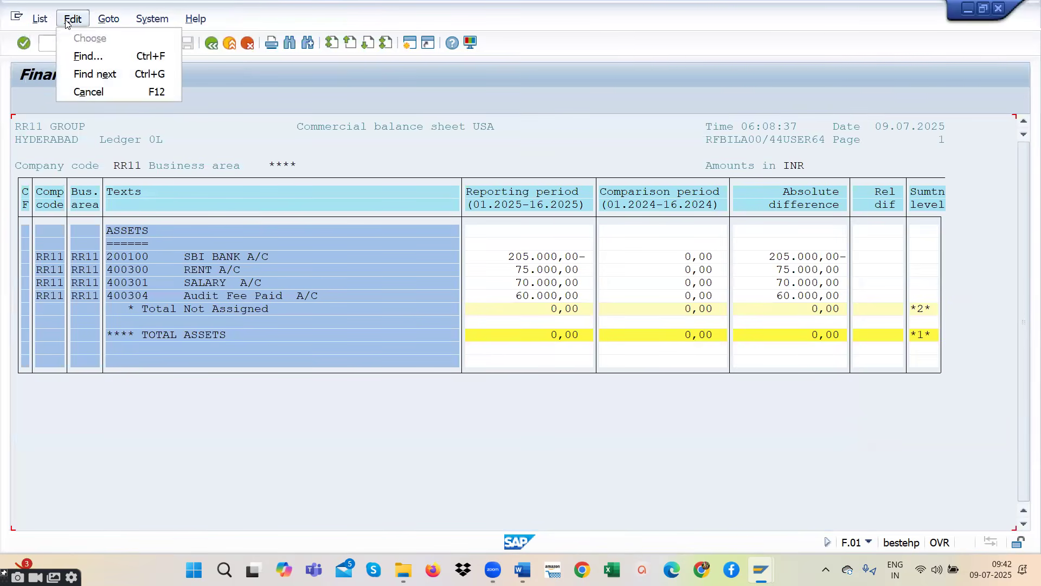
{"action": "left_click", "coordinate": [41, 20]}
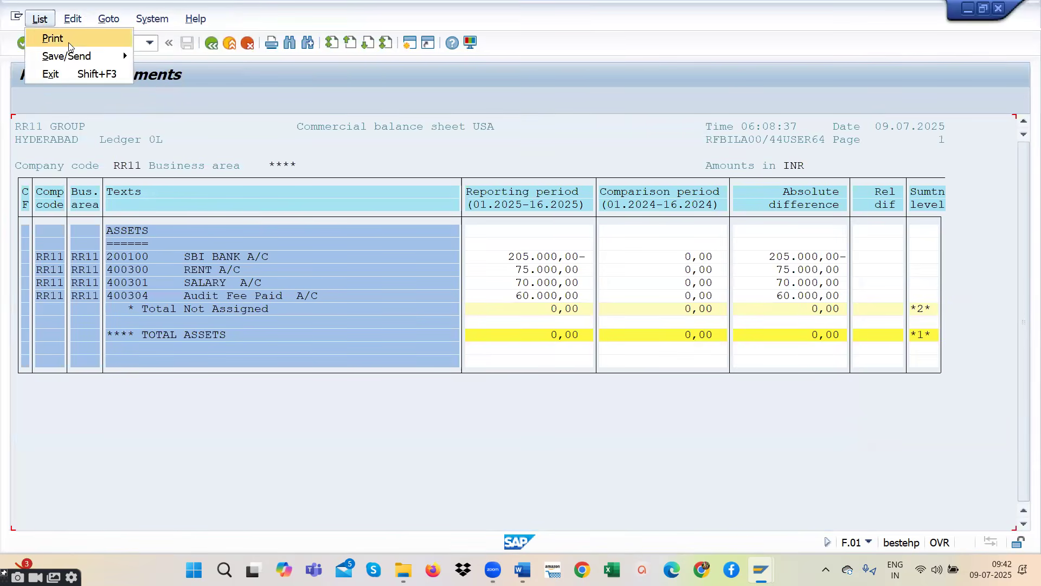
{"action": "mouse_move", "coordinate": [73, 56]}
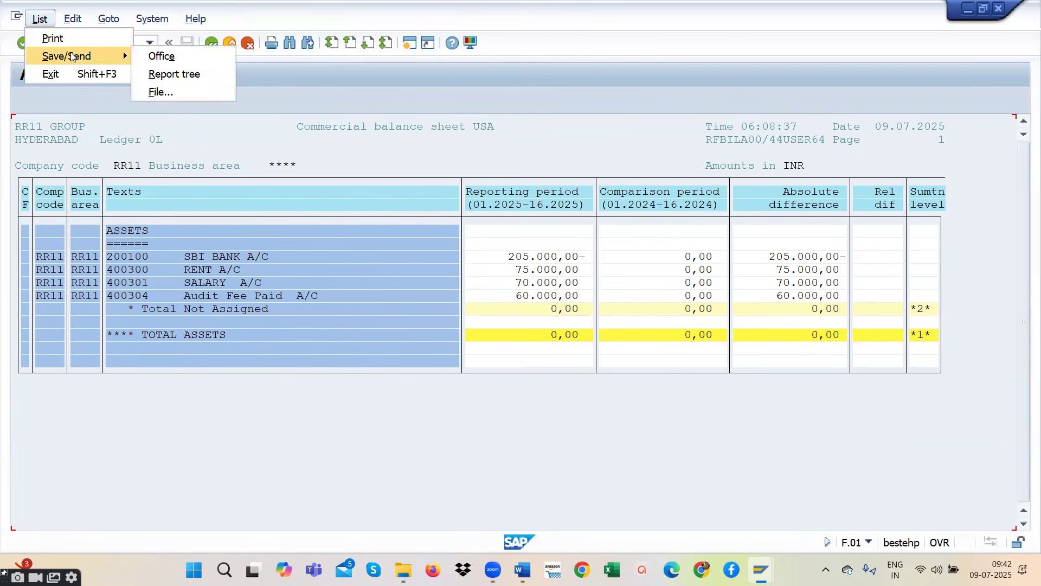
{"action": "mouse_move", "coordinate": [77, 23]}
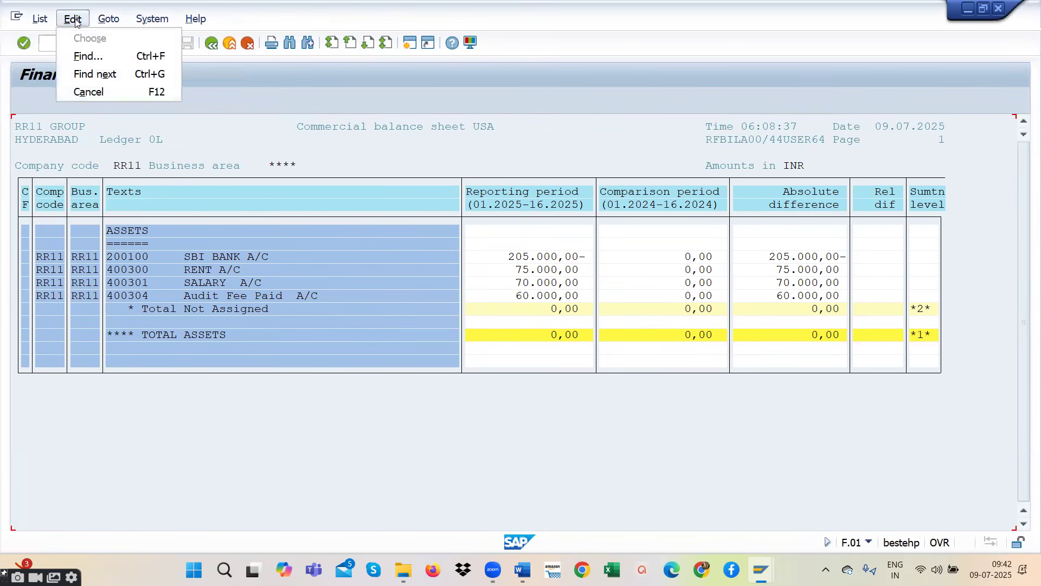
{"action": "mouse_move", "coordinate": [40, 20]}
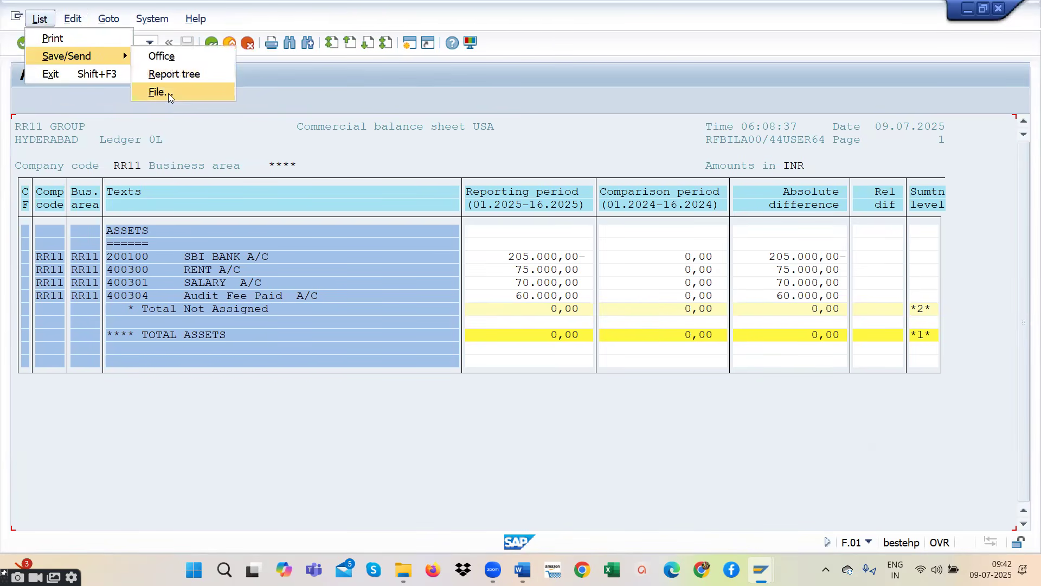
{"action": "left_click", "coordinate": [168, 93]}
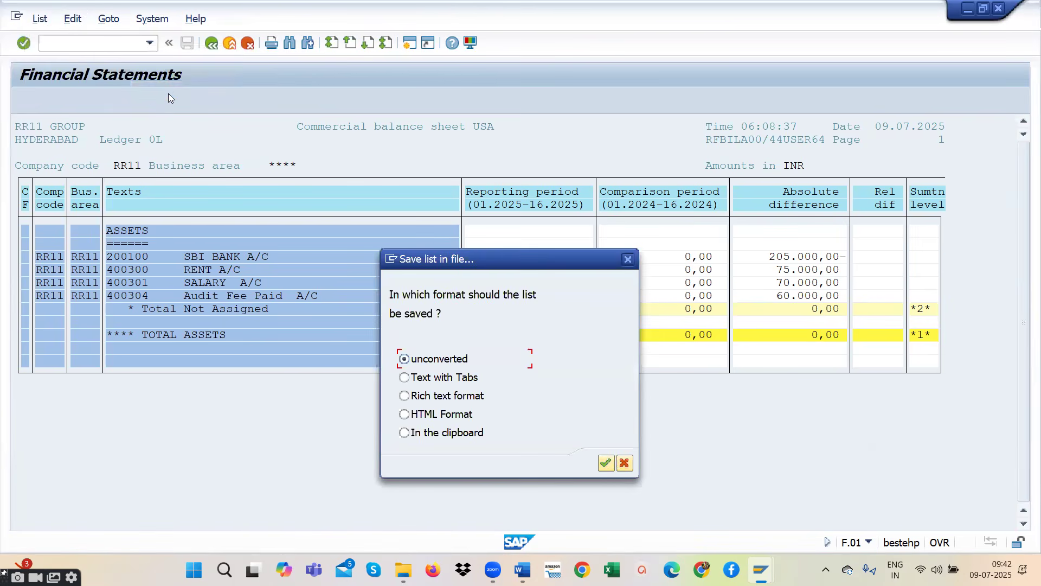
{"action": "left_click", "coordinate": [609, 467]}
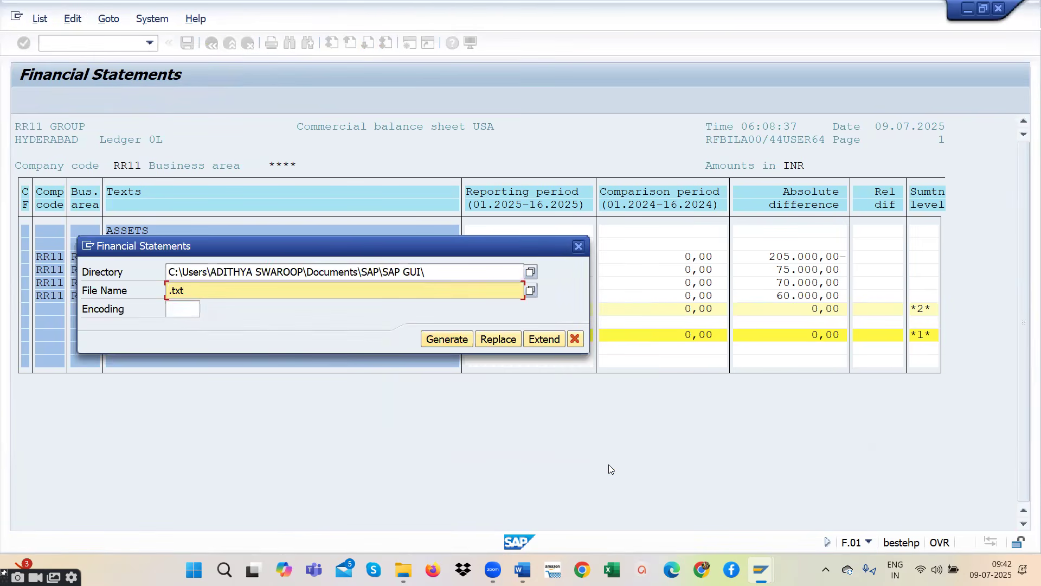
- Name the export file SAP.XLS and generate it in the default SAP GUI directory
{"action": "left_click", "coordinate": [190, 292]}
{"action": "key", "text": "BackSpace"}
{"action": "key", "text": "BackSpace"}
{"action": "key", "text": "BackSpace"}
{"action": "key", "text": "BackSpace"}
{"action": "type", "text": "A"}
{"action": "key", "text": "BackSpace"}
{"action": "type", "text": "SAP.XLS"}
{"action": "left_click", "coordinate": [454, 340]}
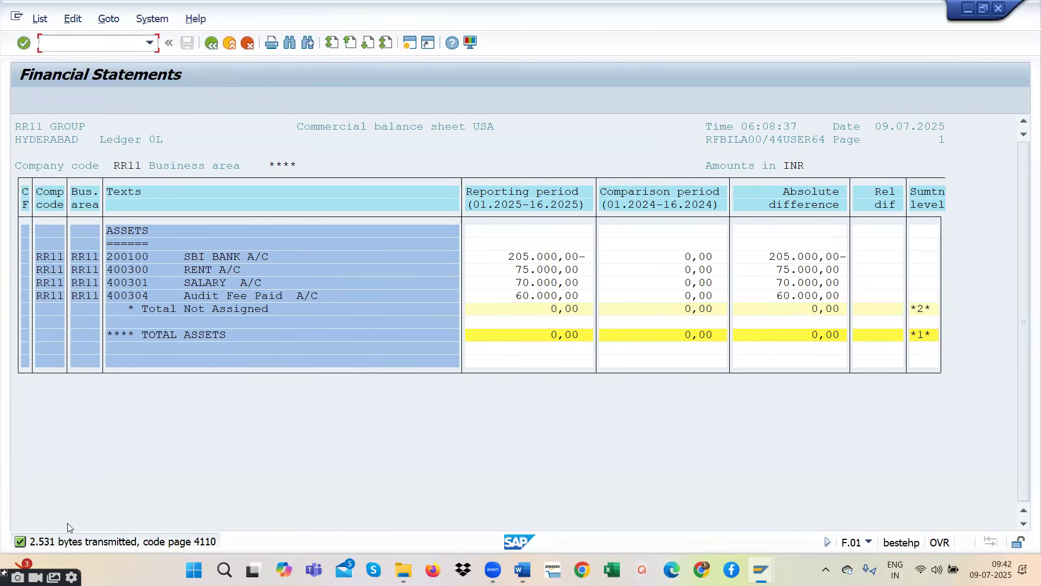
- Minimize the SAP windows and look for the exported SAP file on the desktop
{"action": "left_click", "coordinate": [966, 12]}
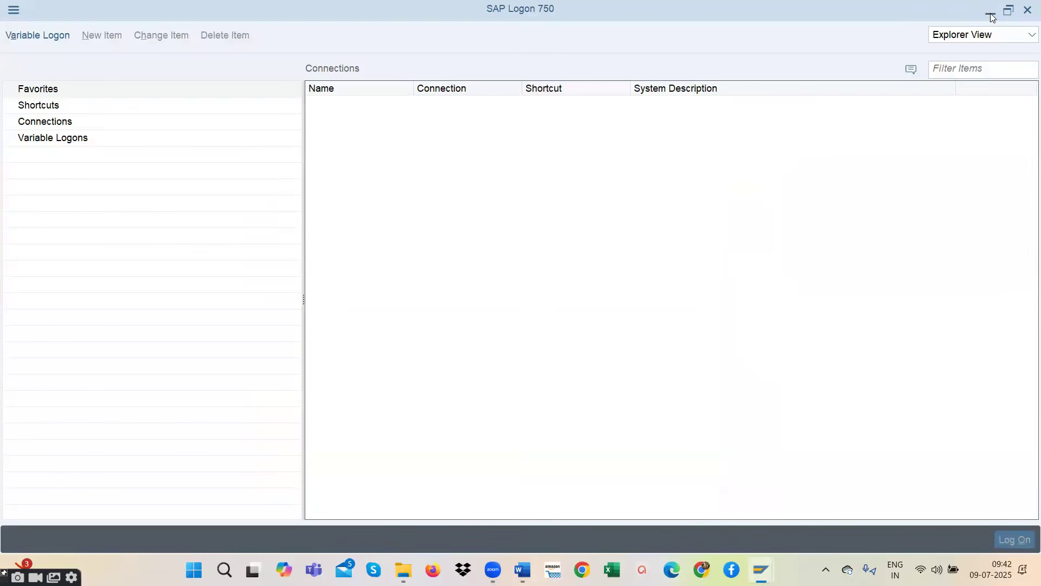
{"action": "left_click", "coordinate": [991, 14]}
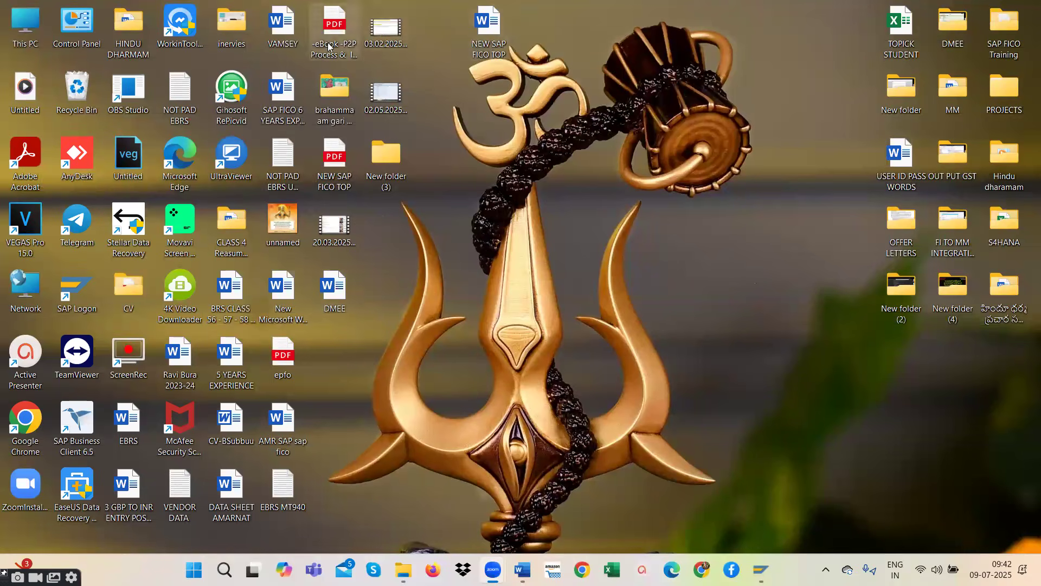
{"action": "left_click", "coordinate": [336, 96]}
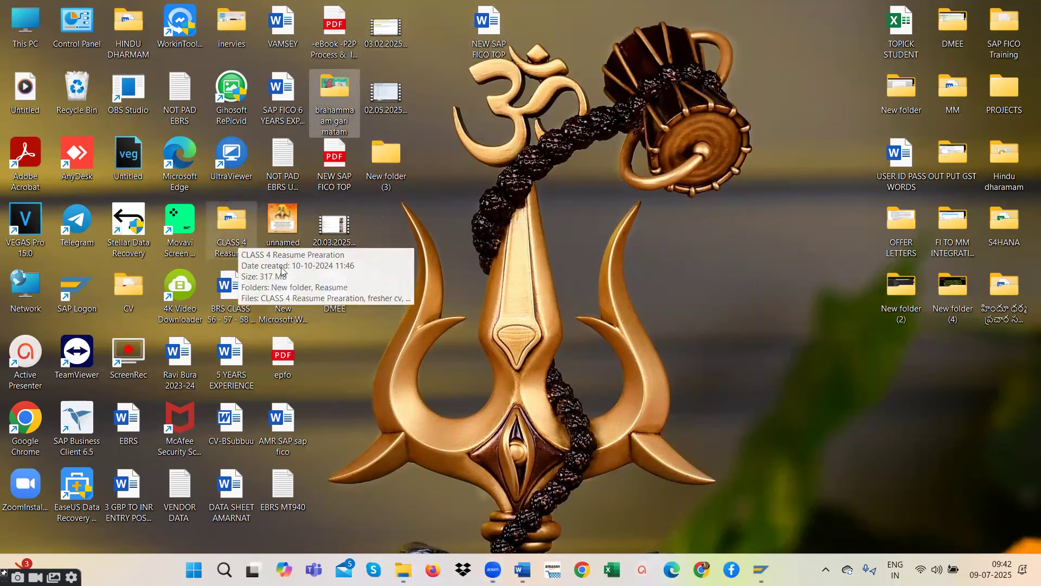
{"action": "left_click", "coordinate": [284, 302]}
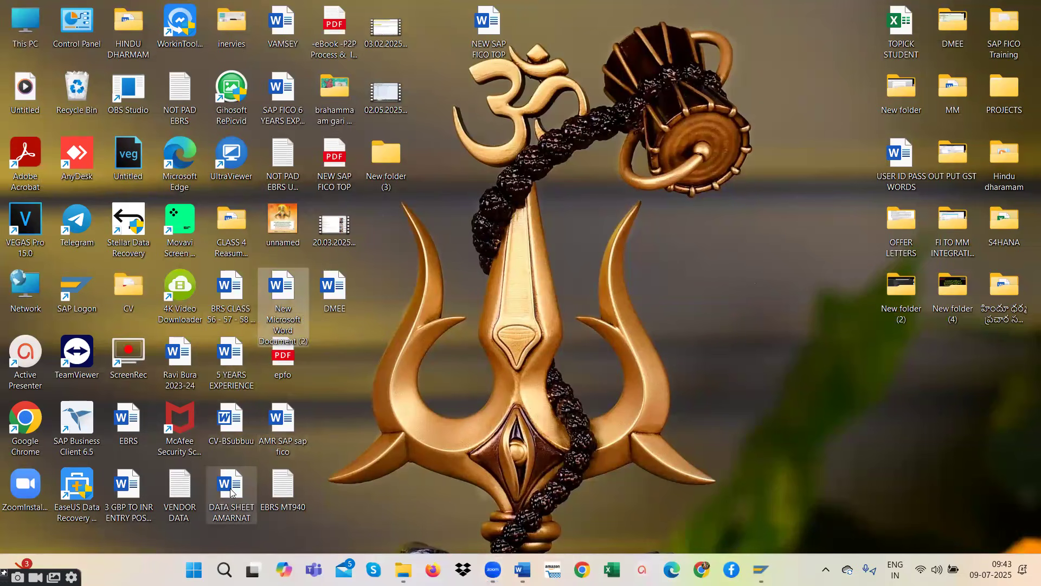
{"action": "left_click", "coordinate": [230, 491]}
{"action": "key", "text": "s"}
{"action": "key", "text": "s"}
{"action": "key", "text": "s"}
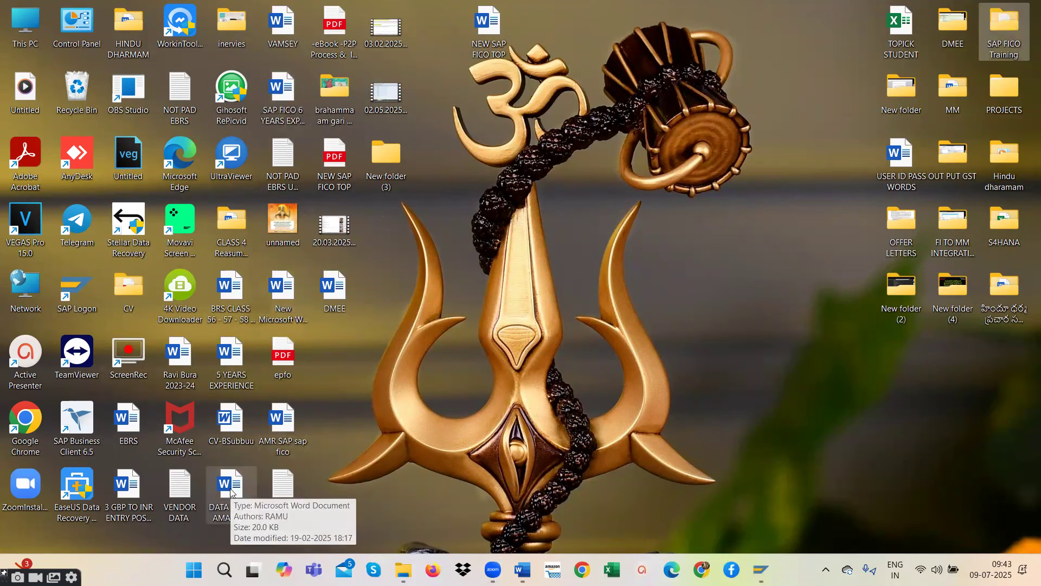
{"action": "key", "text": "s"}
{"action": "key", "text": "s"}
{"action": "key", "text": "s"}
{"action": "key", "text": "s"}
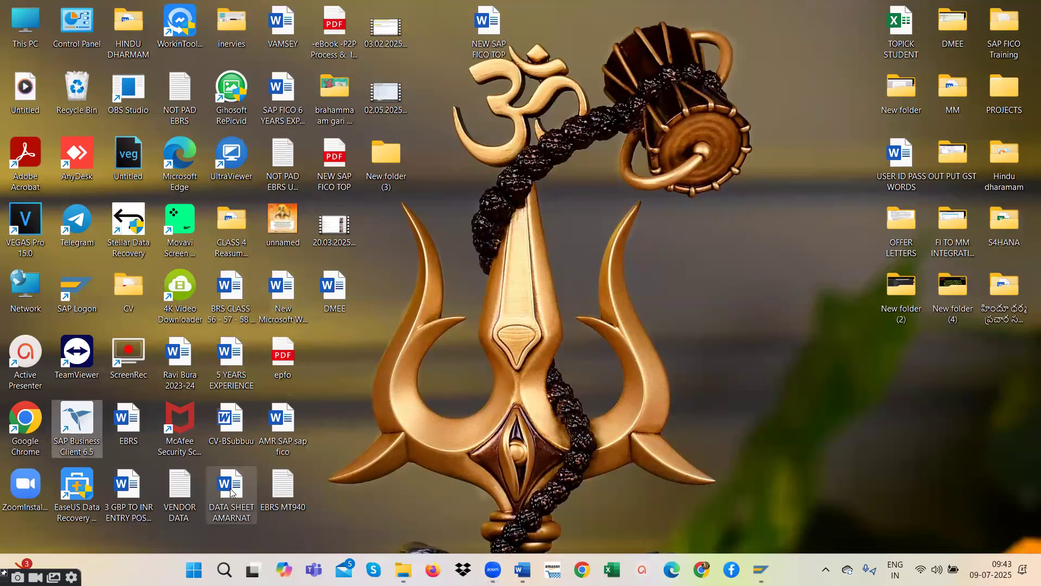
{"action": "key", "text": "s"}
{"action": "key", "text": "s"}
{"action": "key", "text": "s"}
{"action": "key", "text": "s"}
{"action": "key", "text": "s"}
{"action": "key", "text": "s"}
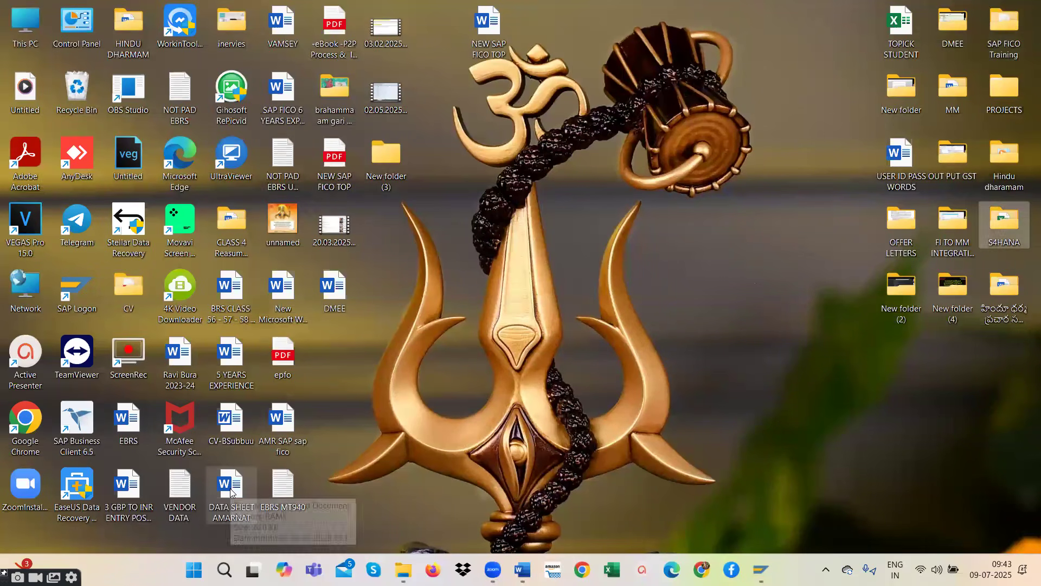
{"action": "key", "text": "s"}
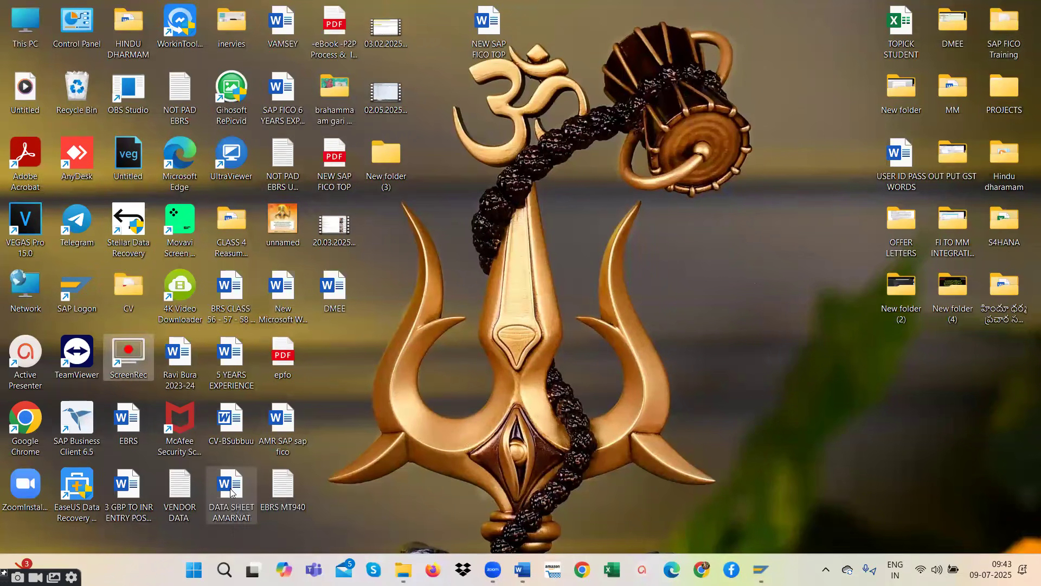
{"action": "key", "text": "s"}
{"action": "key", "text": "s"}
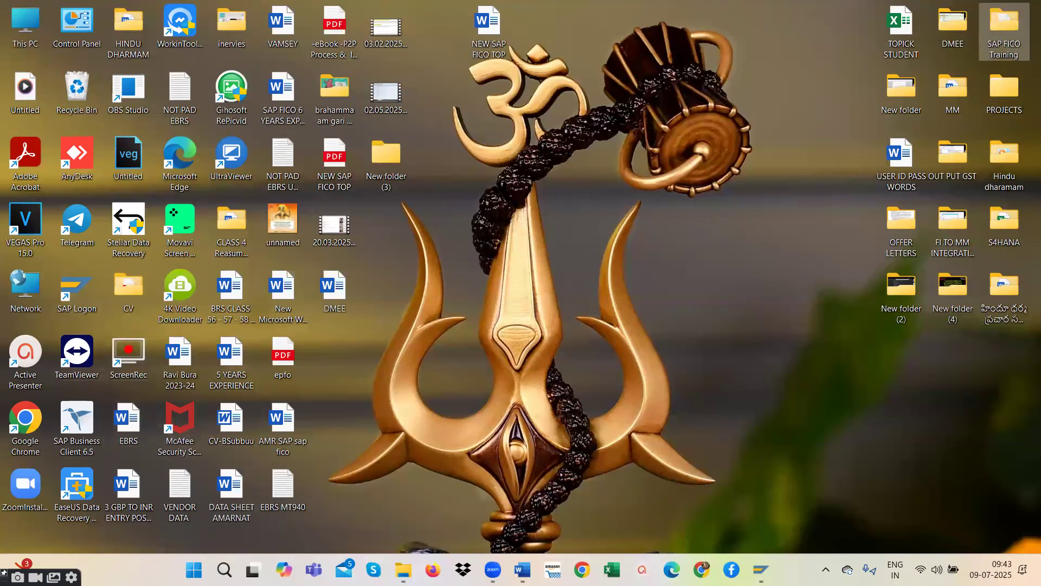
- Switch back to SAP and start saving the financial statements list to a file in unconverted format
{"action": "left_click", "coordinate": [762, 569]}
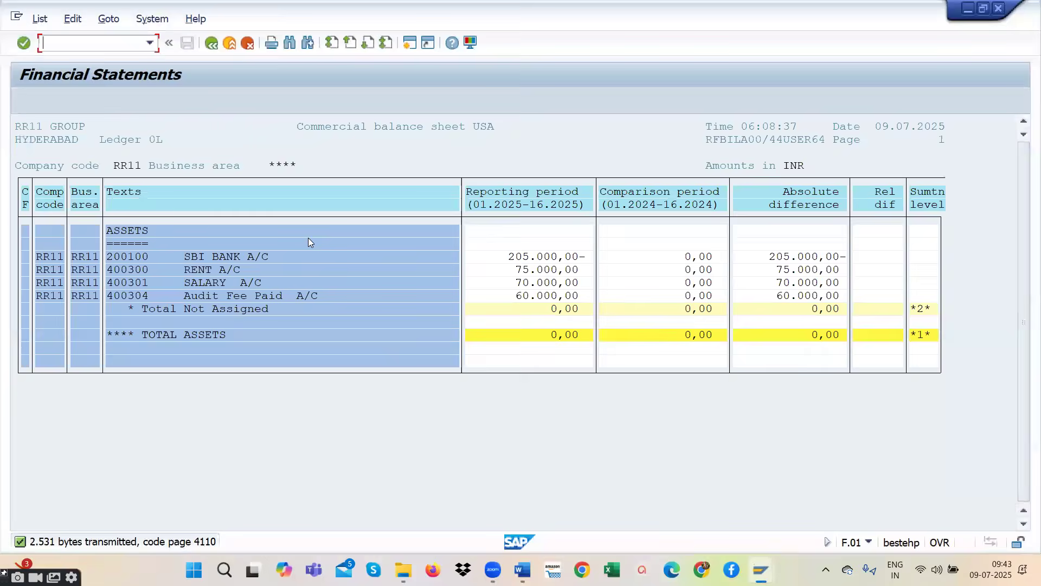
{"action": "left_click", "coordinate": [39, 18]}
{"action": "mouse_move", "coordinate": [81, 55]}
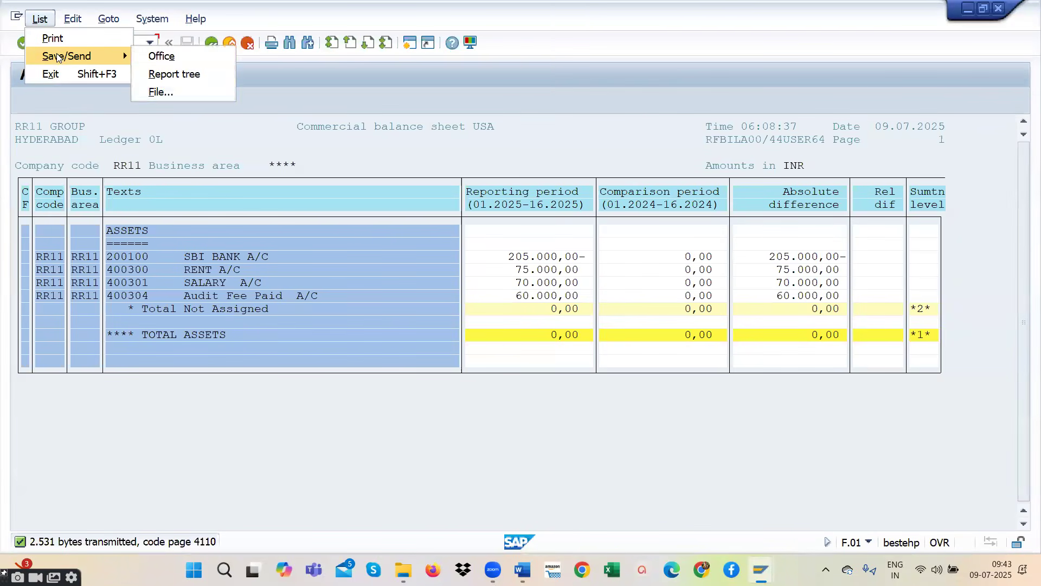
{"action": "left_click", "coordinate": [165, 93]}
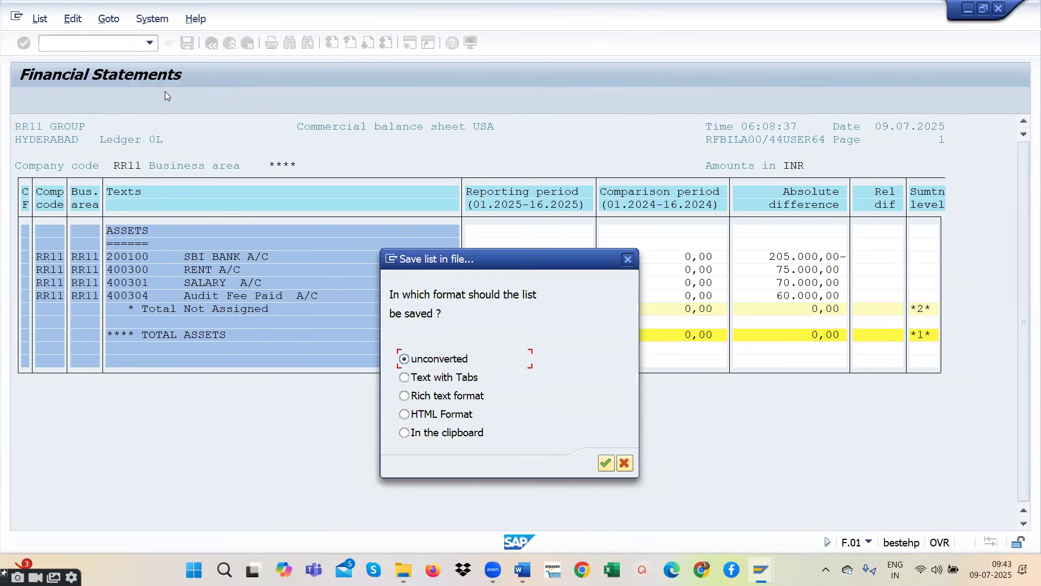
{"action": "left_click", "coordinate": [608, 464]}
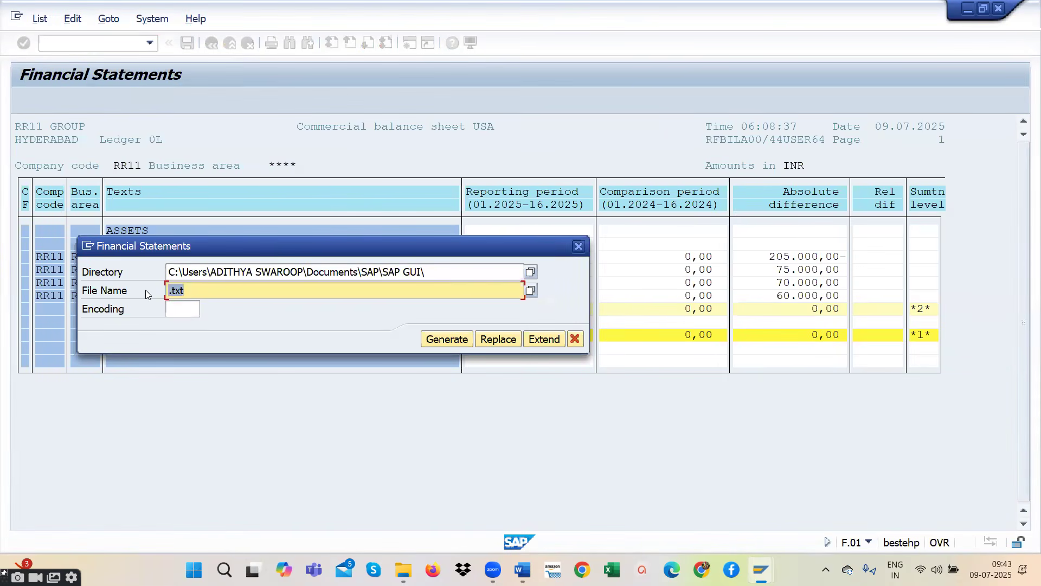
- Generate the export file as SSSSSSSSSSSS in the default SAP GUI directory, allowing its creation, and check the desktop for it
{"action": "key", "text": "BackSpace"}
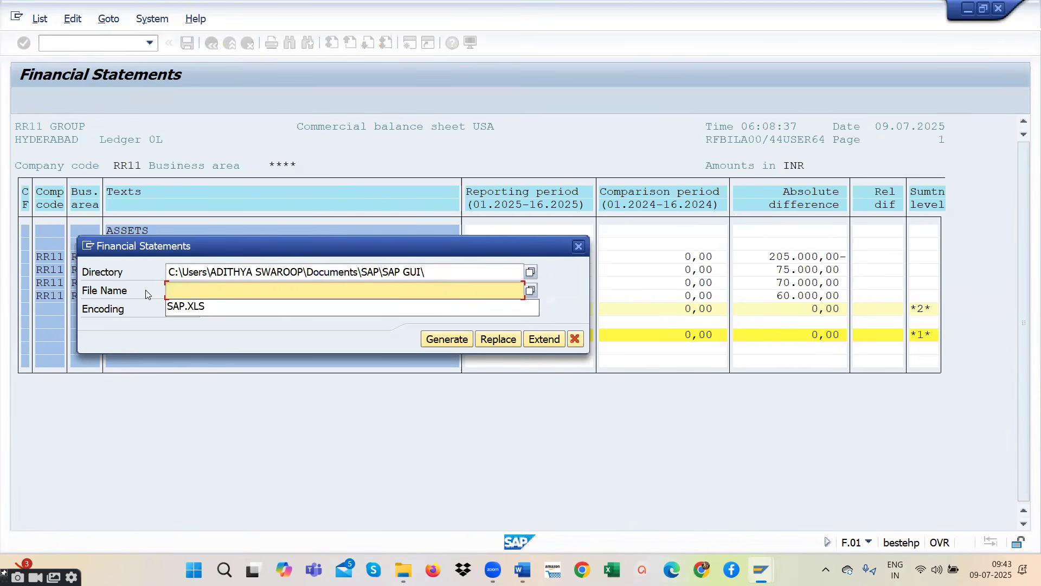
{"action": "left_click", "coordinate": [172, 308]}
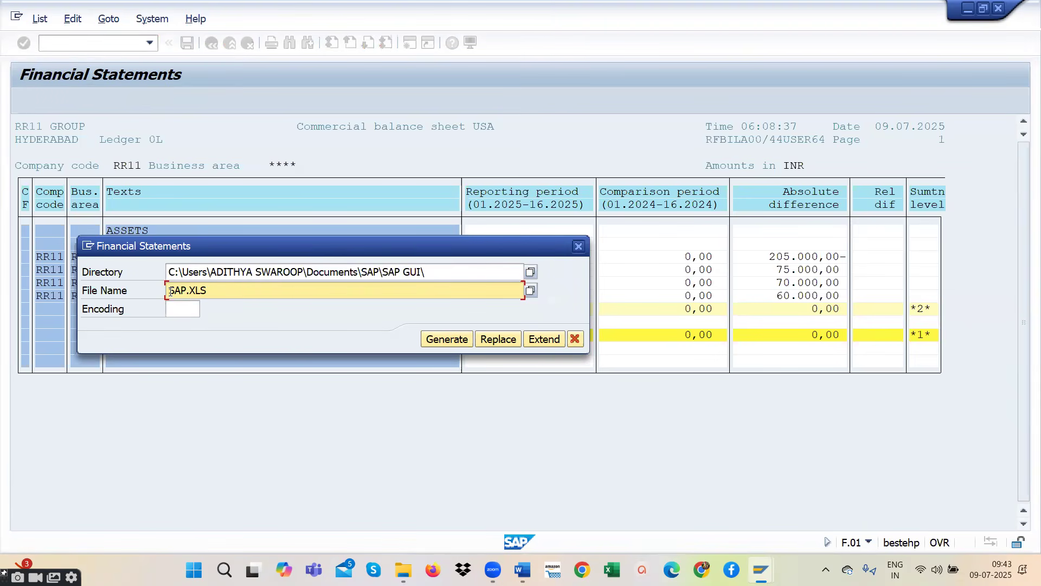
{"action": "type", "text": "SSSSSSSSSSSS"}
{"action": "left_click", "coordinate": [445, 334]}
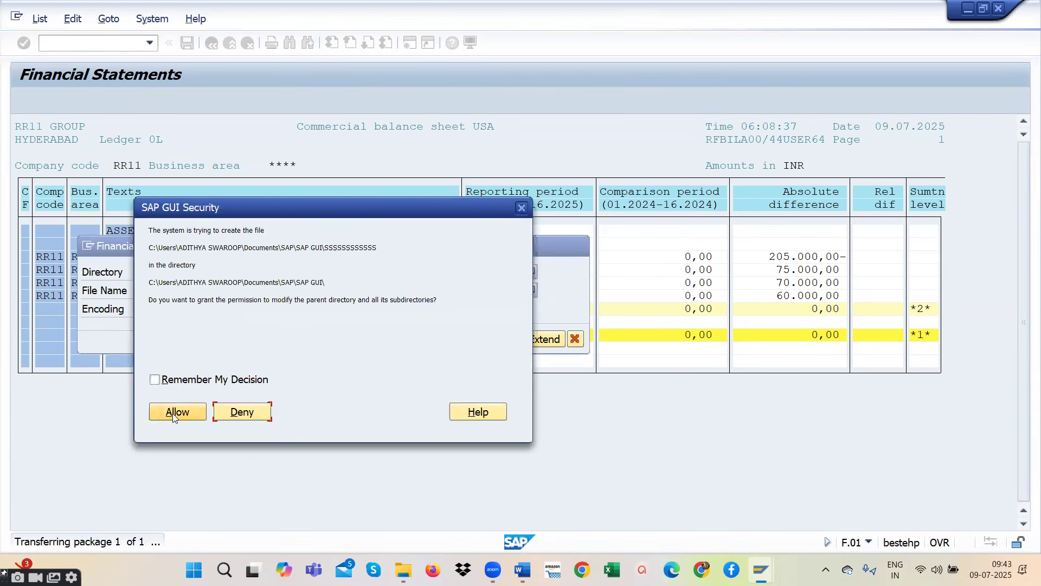
{"action": "left_click", "coordinate": [172, 412]}
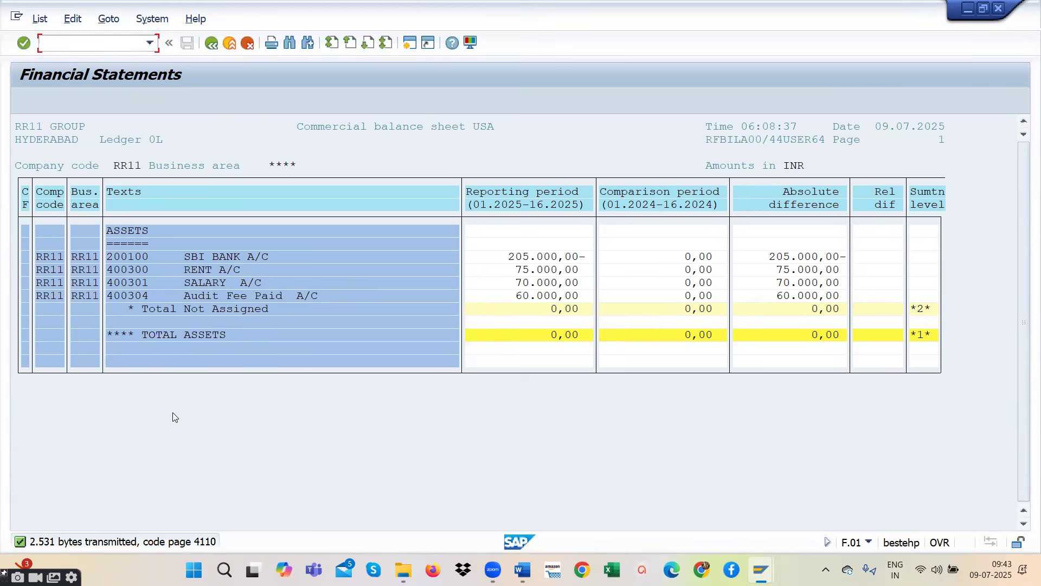
{"action": "left_click", "coordinate": [968, 9]}
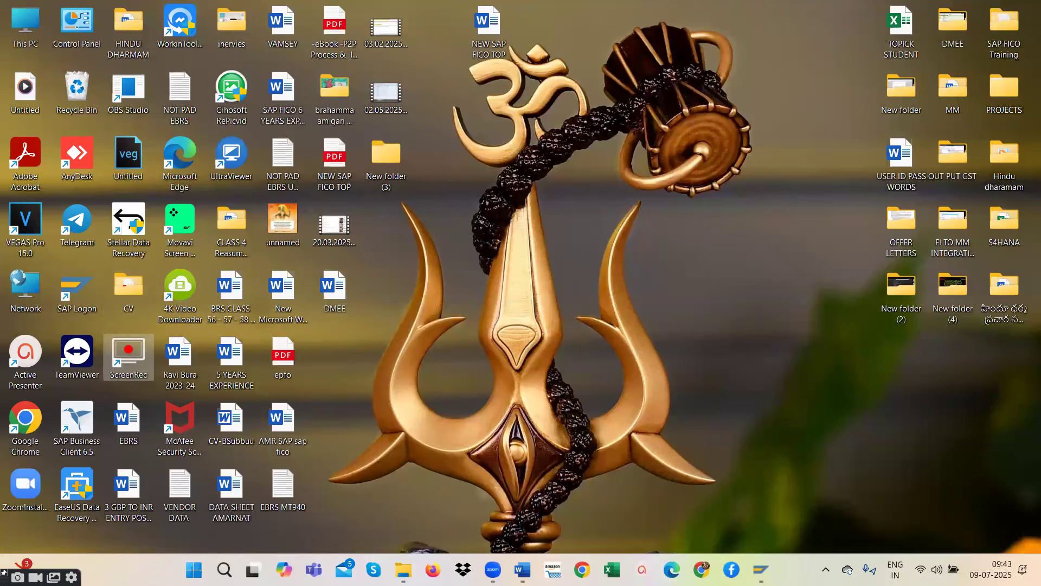
- Return to the SAP report selection, set the list output to ALV grid control, and execute the report past the parameter messages
{"action": "key", "text": "alt+Tab"}
{"action": "left_click", "coordinate": [209, 45]}
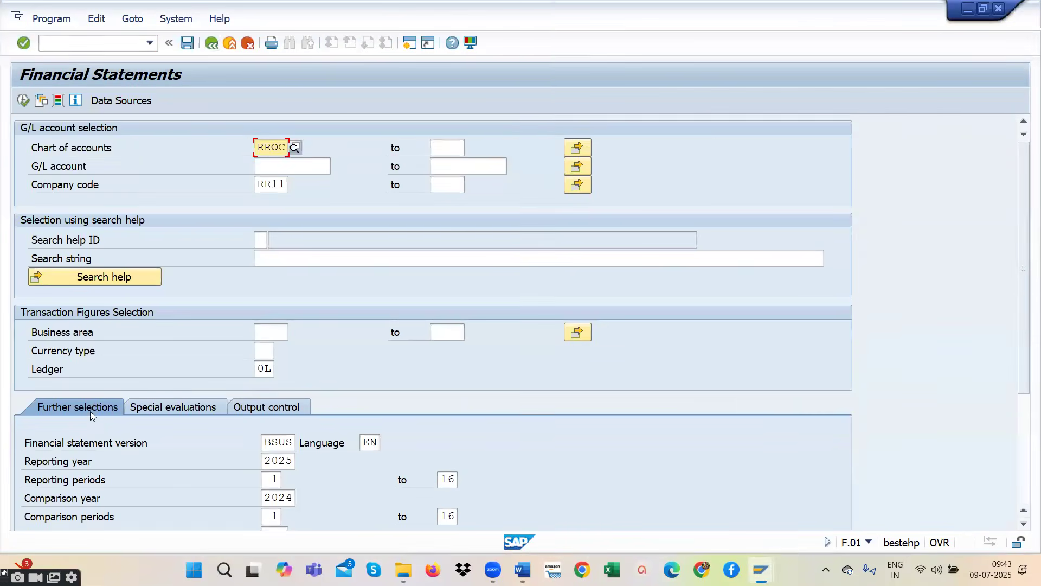
{"action": "scroll", "coordinate": [92, 409], "scroll_direction": "down", "scroll_amount": 5}
{"action": "scroll", "coordinate": [92, 410], "scroll_direction": "down", "scroll_amount": 1}
{"action": "left_click", "coordinate": [41, 438]}
{"action": "left_click", "coordinate": [23, 101]}
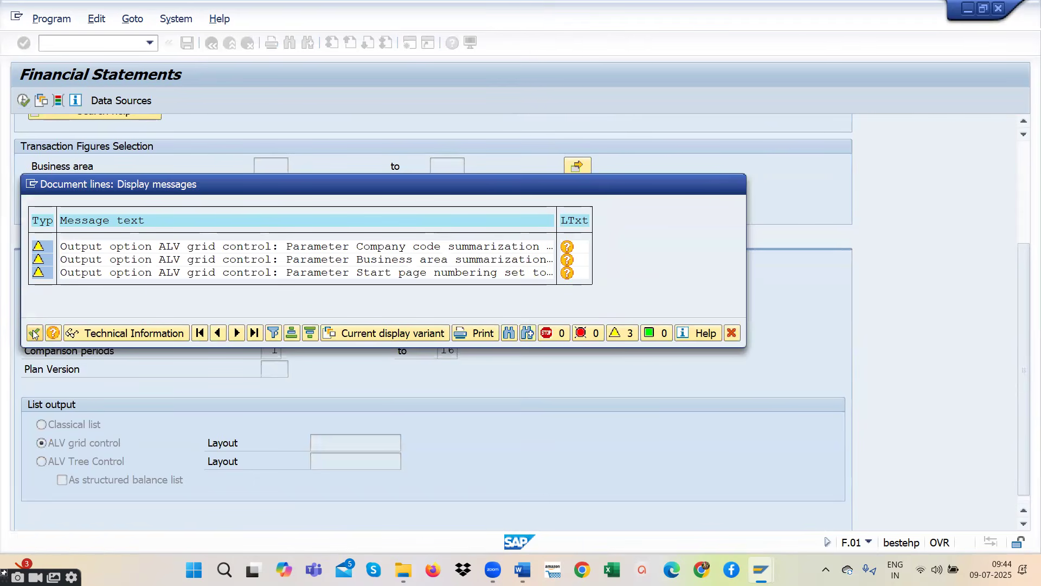
{"action": "left_click", "coordinate": [34, 333]}
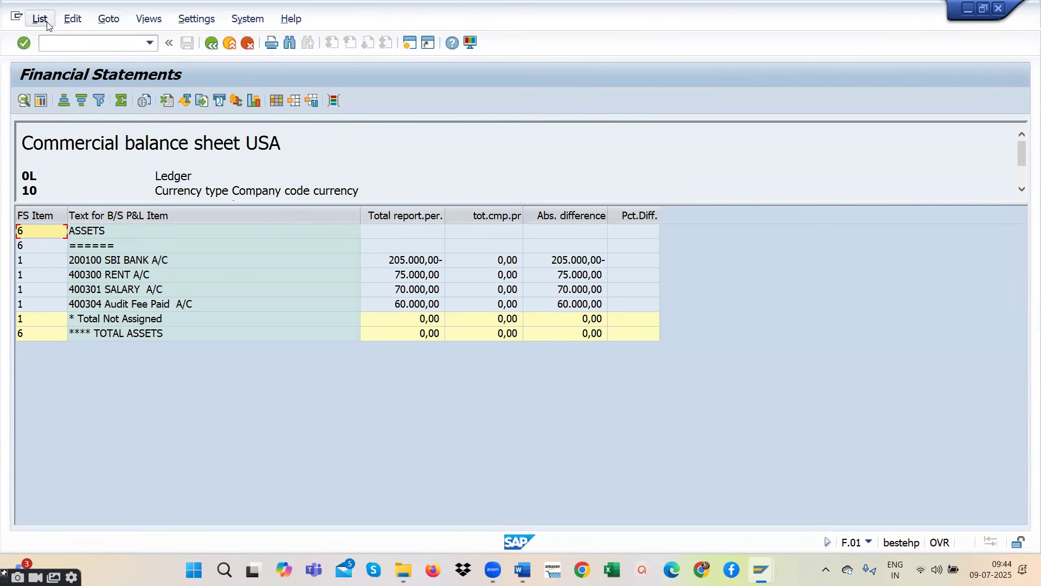
- Start exporting the balance sheet grid to a spreadsheet in Excel (in Office 2007 XLSX Format)
{"action": "left_click", "coordinate": [69, 22]}
{"action": "mouse_move", "coordinate": [44, 21]}
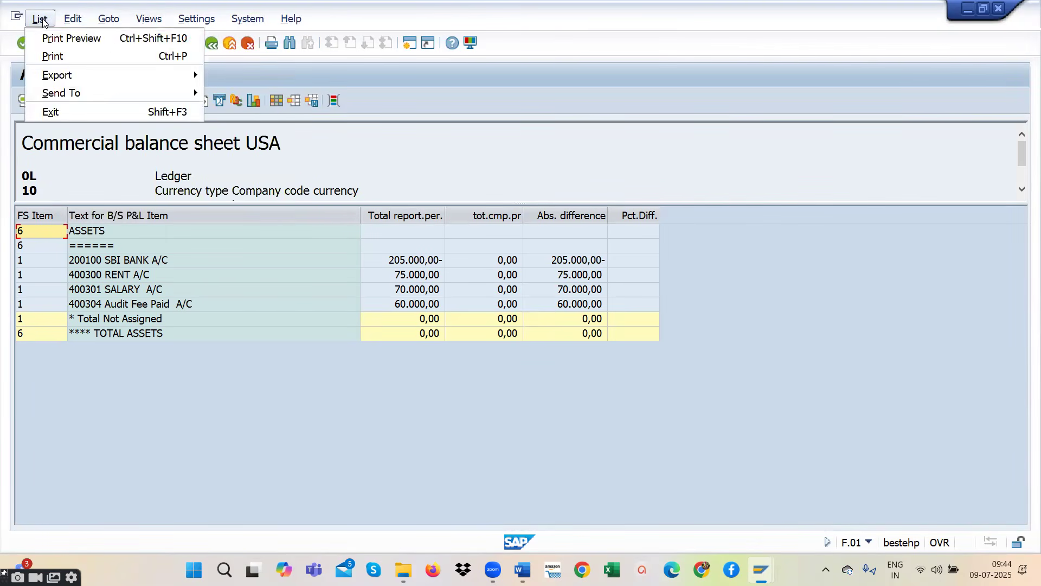
{"action": "left_click", "coordinate": [72, 76]}
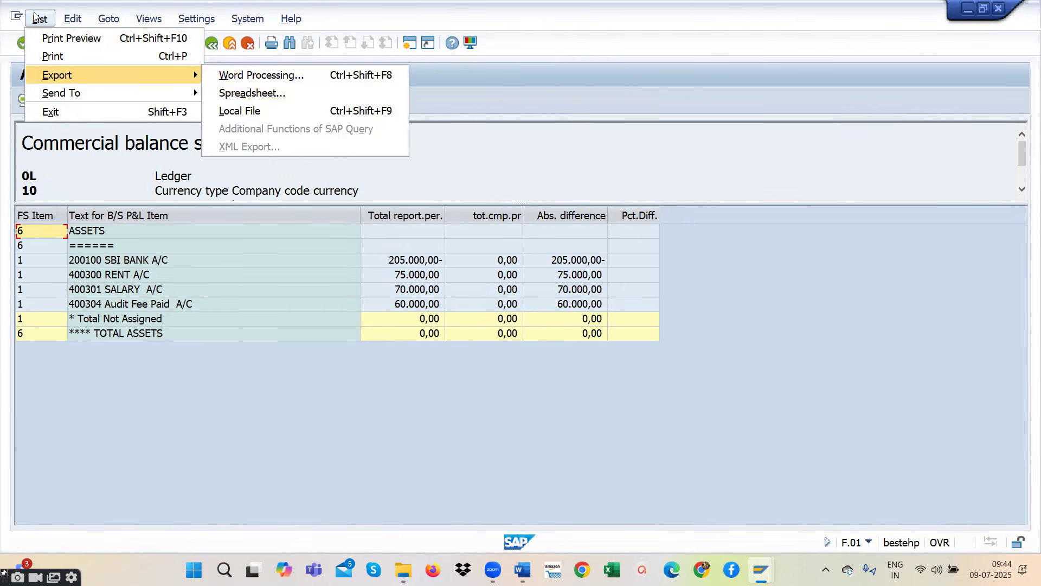
{"action": "mouse_move", "coordinate": [56, 78]}
{"action": "left_click", "coordinate": [262, 91]}
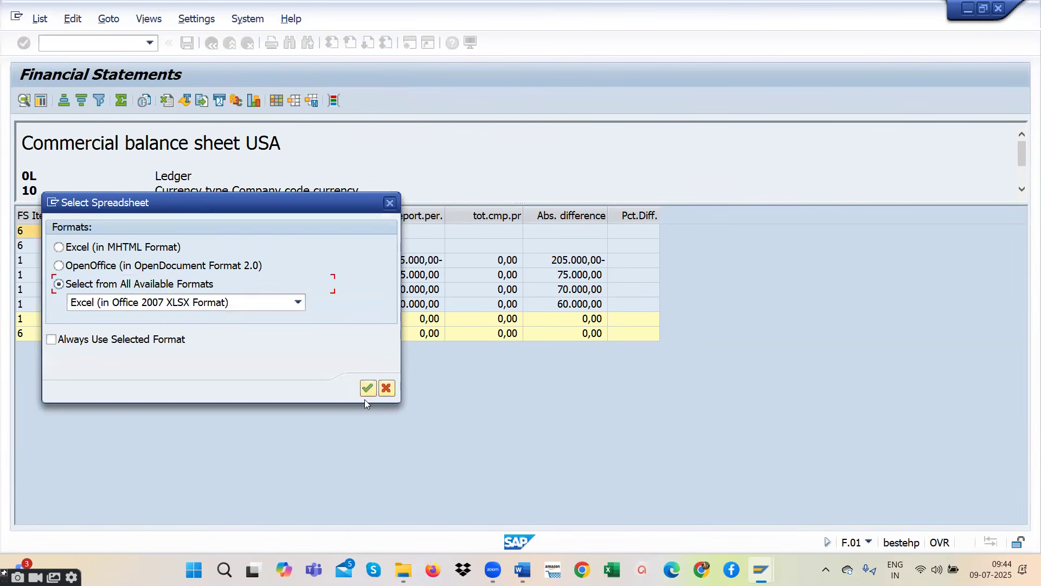
{"action": "left_click", "coordinate": [370, 388]}
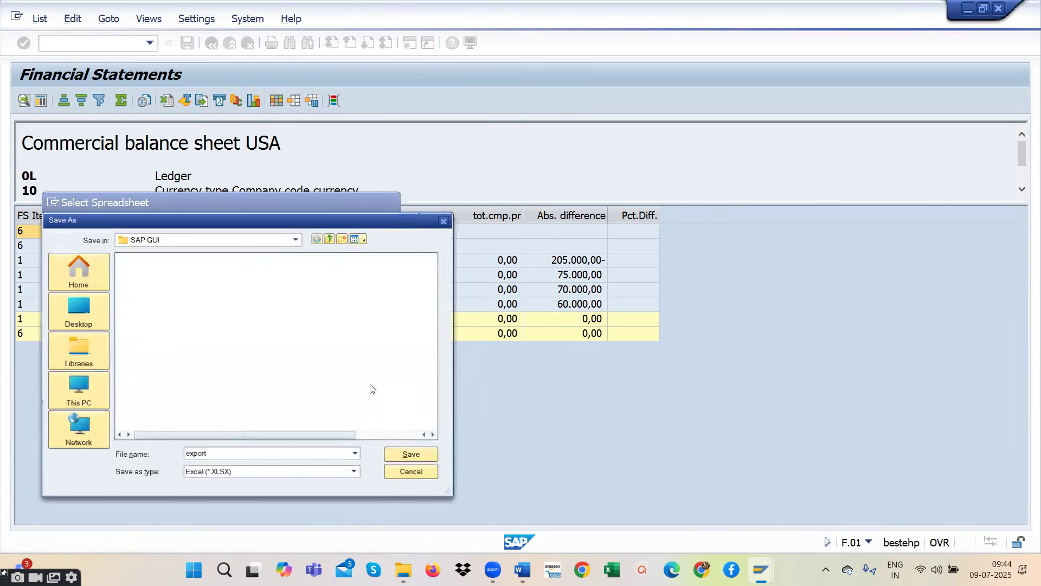
- Save the spreadsheet to the Desktop as AMAR SAP in Excel (*.XLSX) type and allow SAP GUI to create the file
{"action": "left_click", "coordinate": [81, 313]}
{"action": "double_click", "coordinate": [217, 454]}
{"action": "key", "text": "BackSpace"}
{"action": "key", "text": "BackSpace"}
{"action": "key", "text": "BackSpace"}
{"action": "key", "text": "BackSpace"}
{"action": "key", "text": "BackSpace"}
{"action": "key", "text": "BackSpace"}
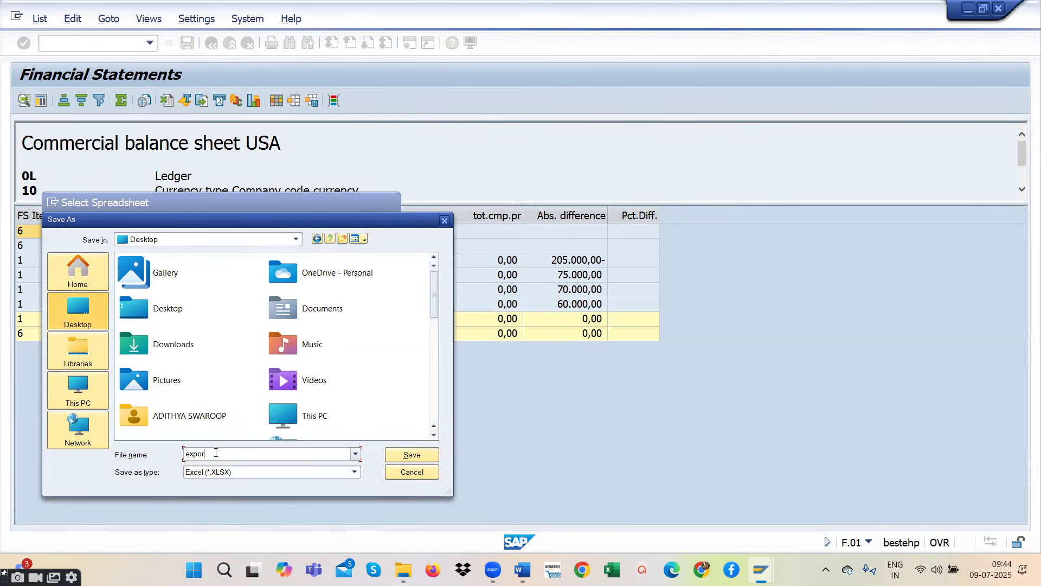
{"action": "type", "text": "AMA"}
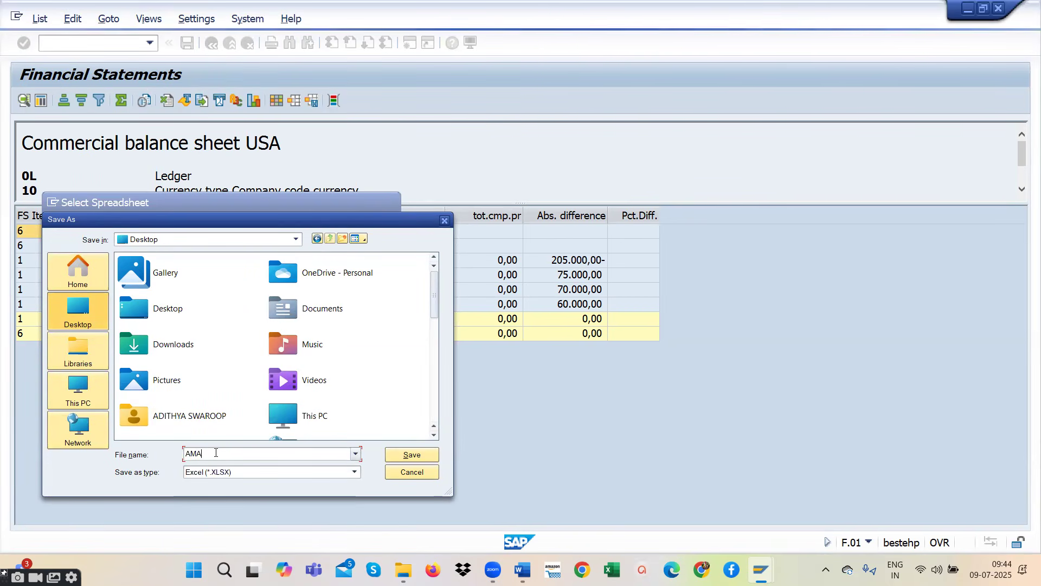
{"action": "type", "text": "R "}
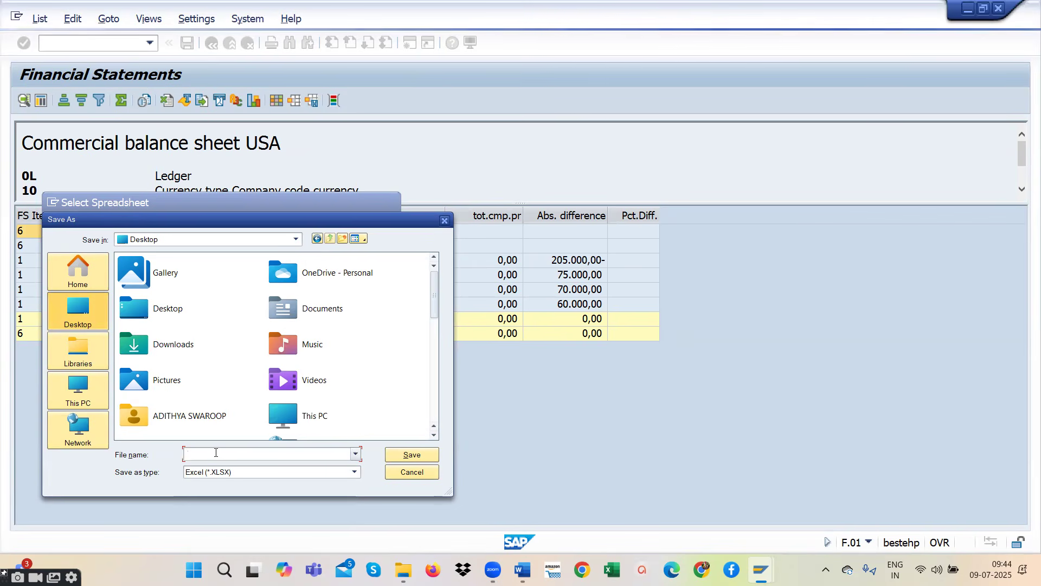
{"action": "type", "text": "SAP"}
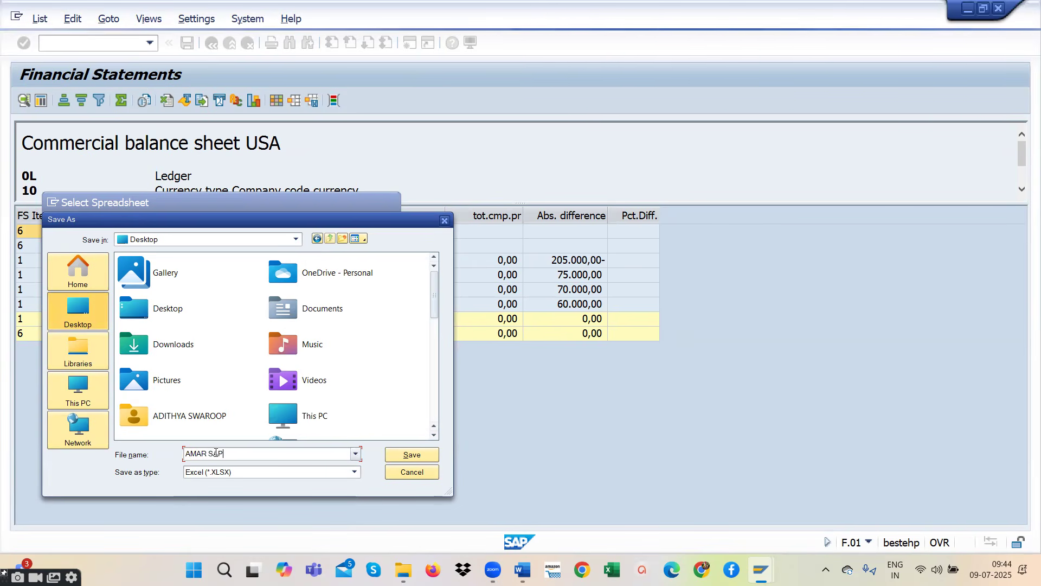
{"action": "left_click", "coordinate": [406, 454]}
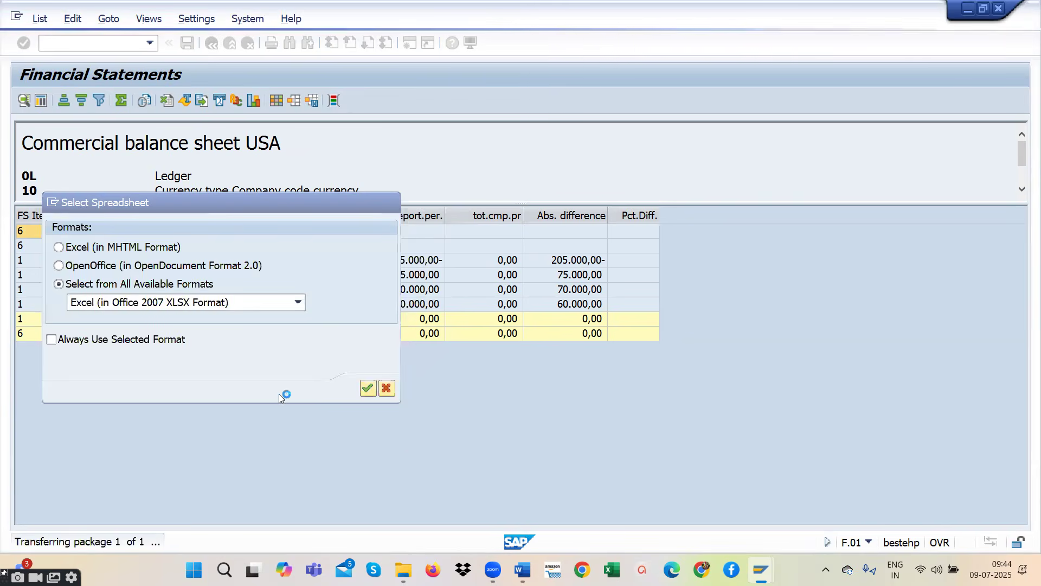
{"action": "left_click", "coordinate": [70, 403]}
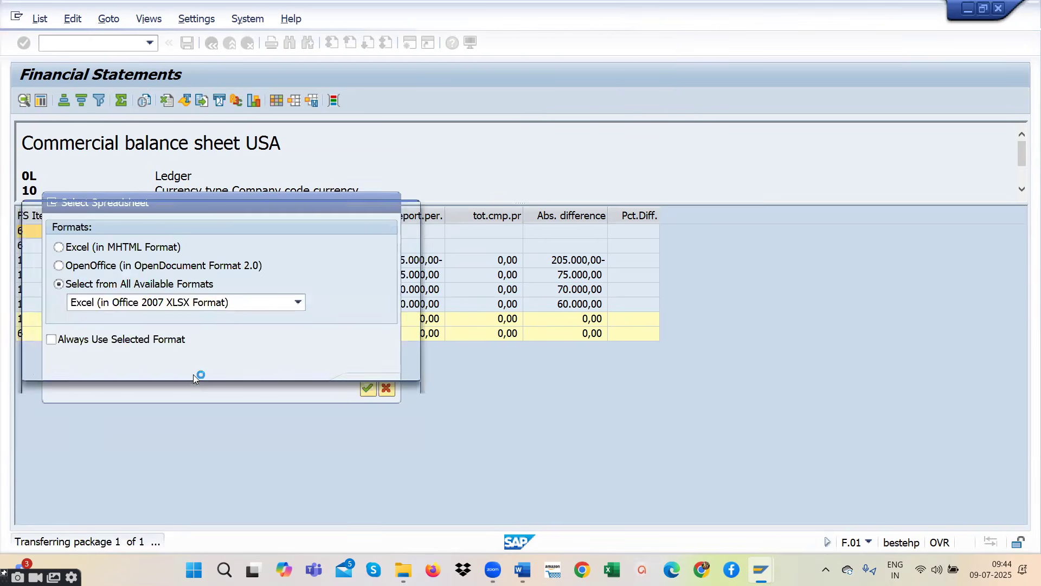
{"action": "left_click", "coordinate": [54, 350]}
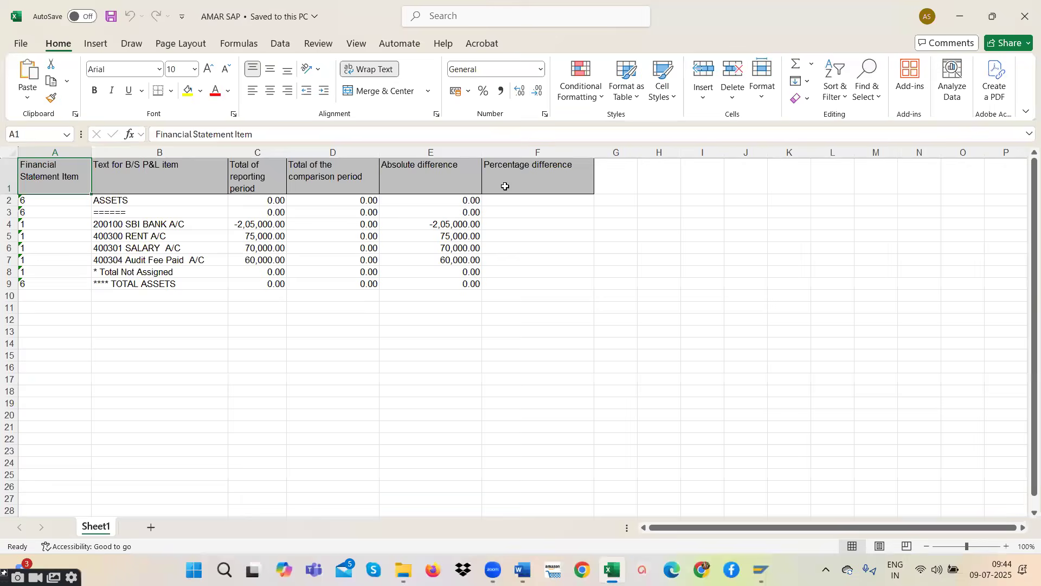
- Dismiss the Office licence notice in Excel and review the exported balance sheet table
{"action": "left_click", "coordinate": [515, 171]}
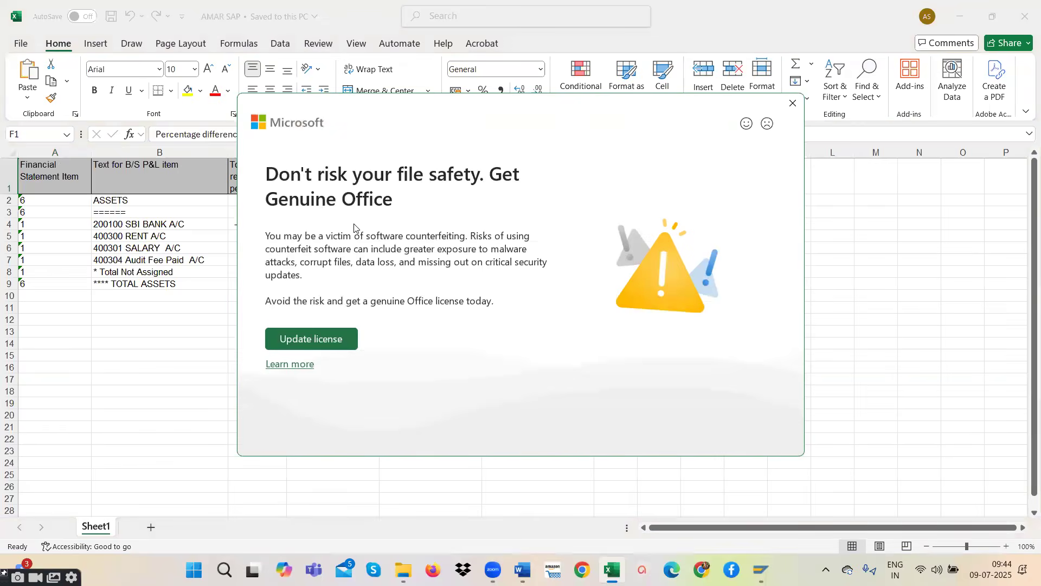
{"action": "left_click", "coordinate": [793, 103]}
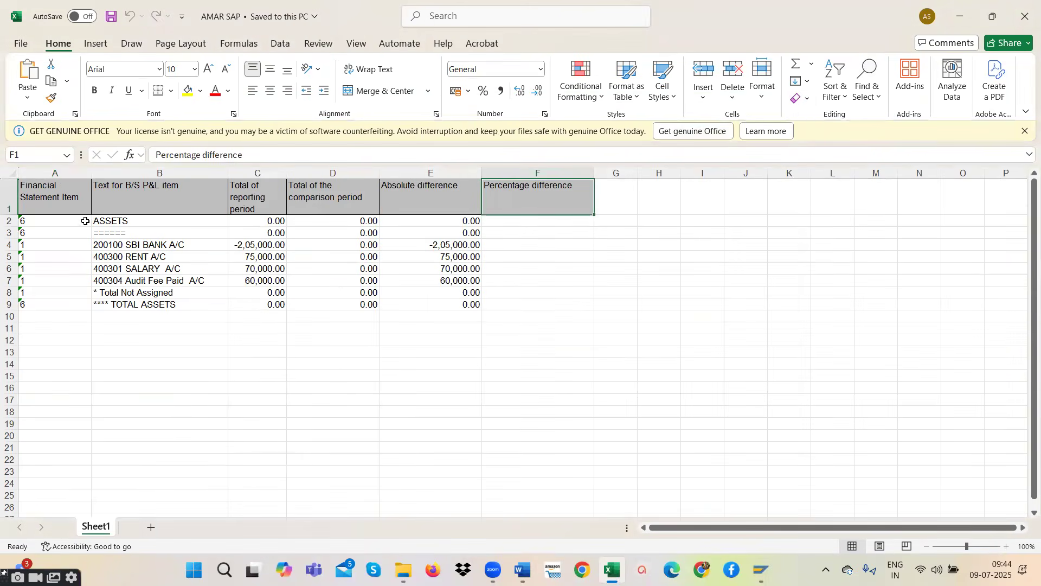
{"action": "left_click_drag", "start_coordinate": [47, 195], "coordinate": [565, 313]}
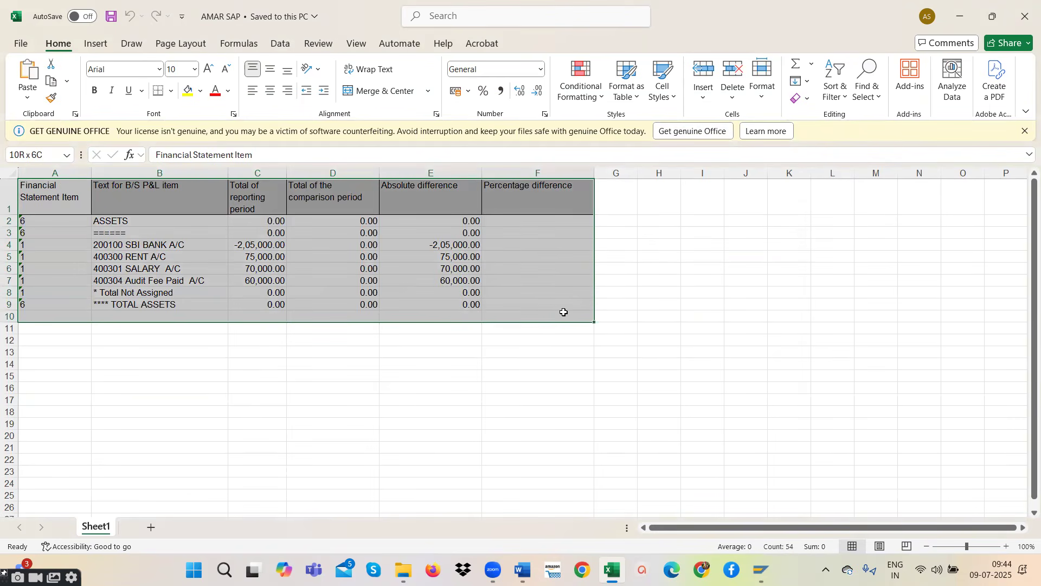
{"action": "left_click_drag", "start_coordinate": [564, 312], "coordinate": [559, 312]}
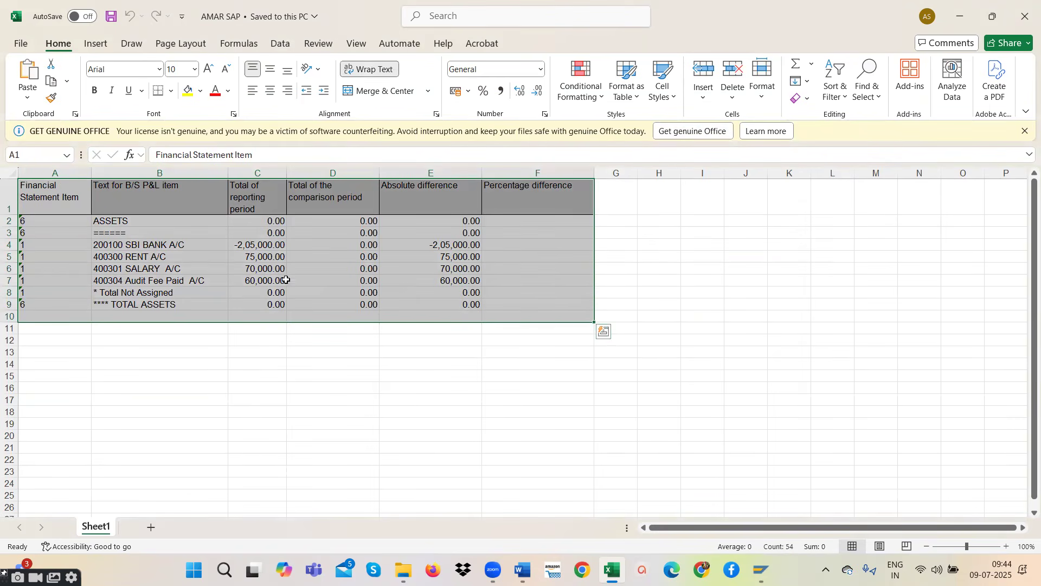
{"action": "left_click", "coordinate": [616, 257]}
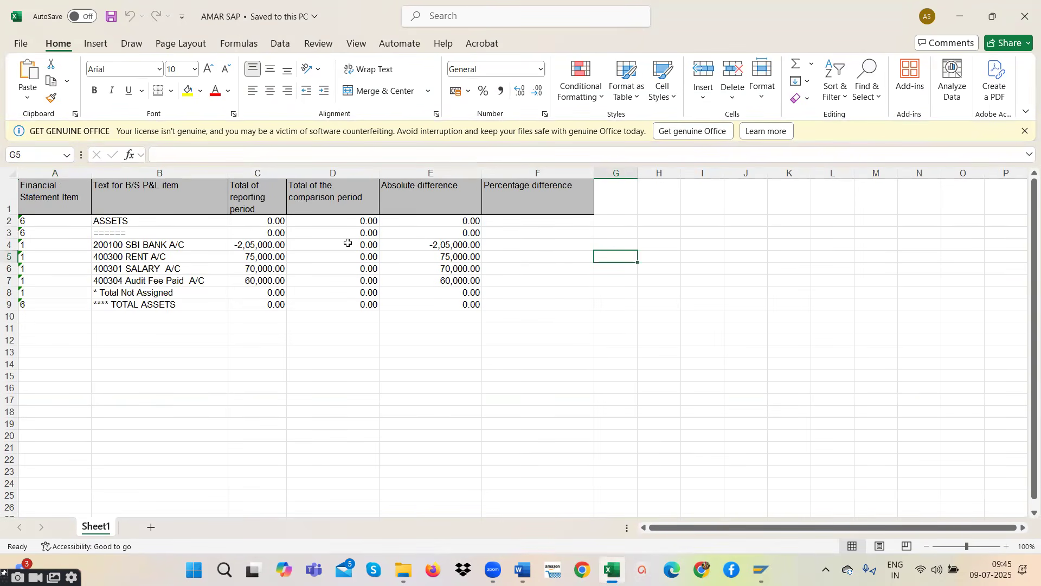
- Switch back to SAP, set the report's list output to ALV Tree Control, and execute it
{"action": "mouse_move", "coordinate": [762, 569]}
{"action": "left_click", "coordinate": [835, 497]}
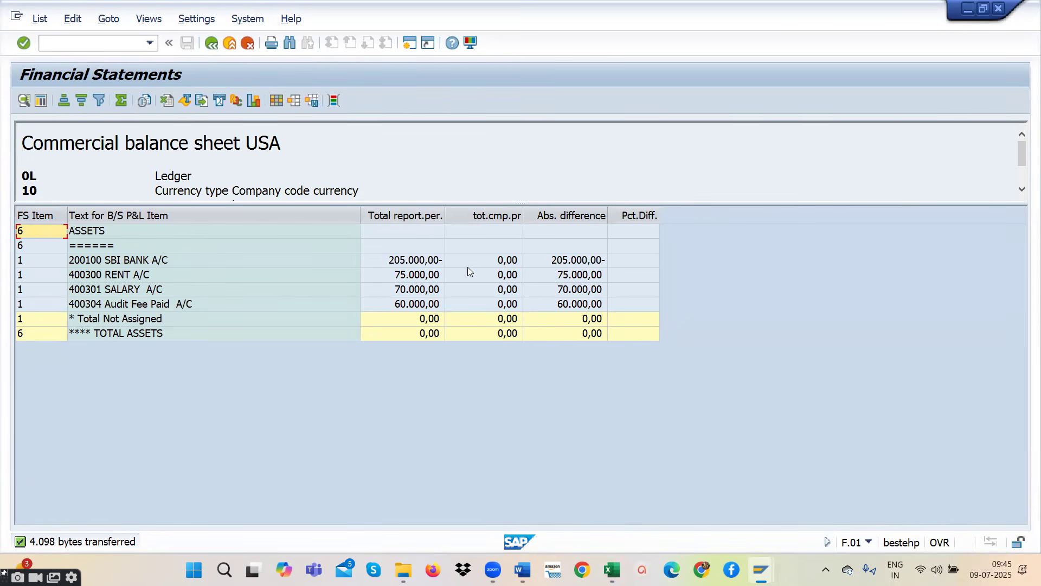
{"action": "left_click", "coordinate": [211, 43]}
{"action": "scroll", "coordinate": [230, 340], "scroll_direction": "down", "scroll_amount": 5}
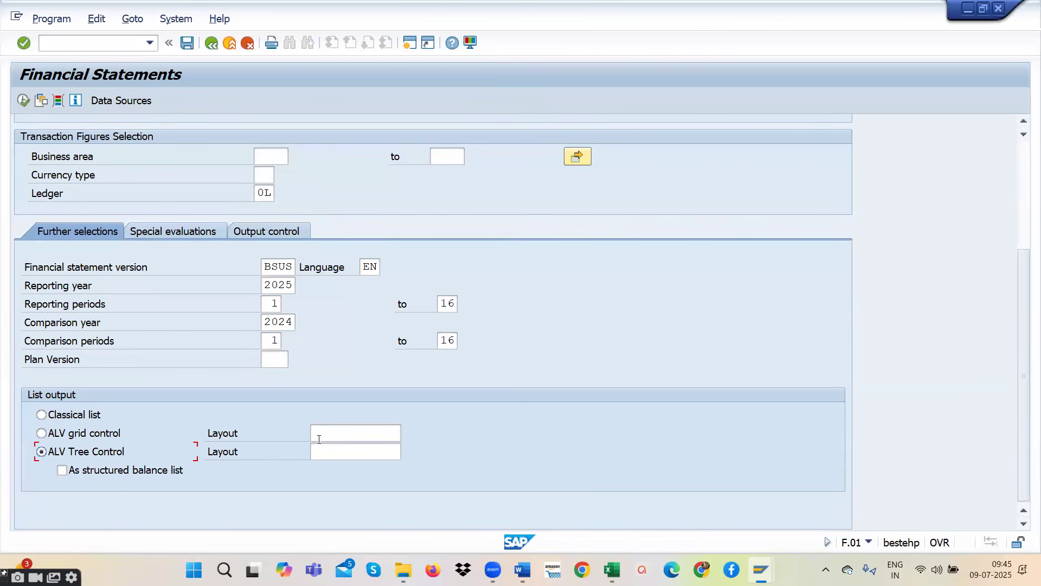
{"action": "left_click", "coordinate": [23, 100]}
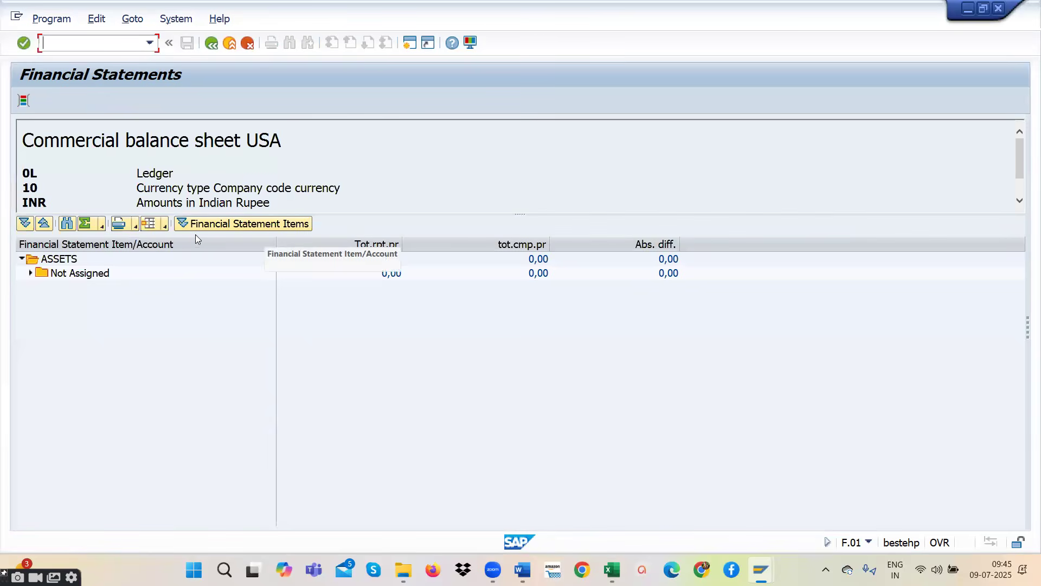
- Enlarge the report header and expand Not Assigned under ASSETS to examine the bank, rent and audit fee accounts
{"action": "left_click_drag", "start_coordinate": [362, 214], "coordinate": [361, 316]}
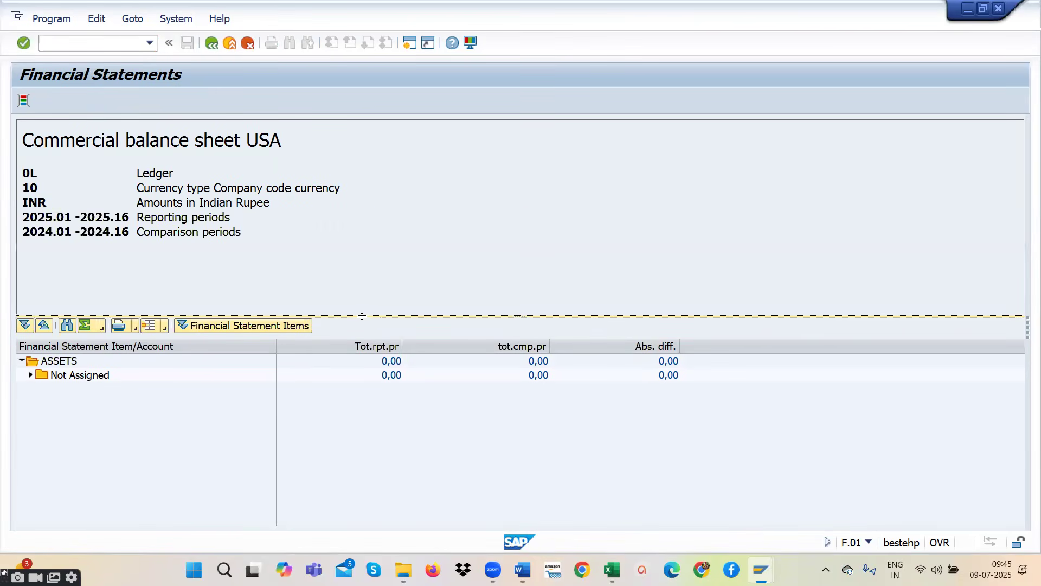
{"action": "left_click", "coordinate": [30, 375]}
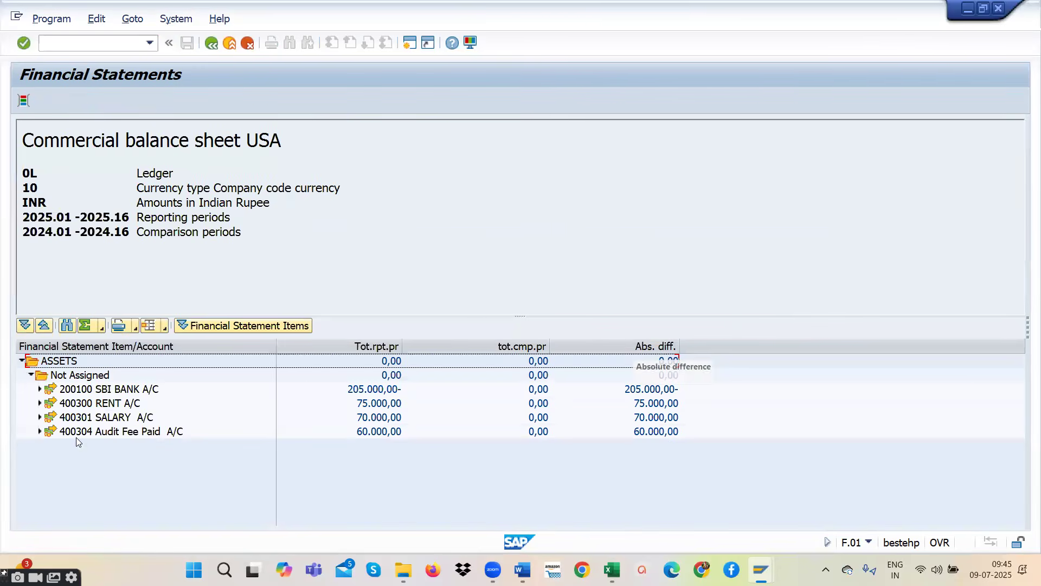
{"action": "left_click", "coordinate": [114, 389]}
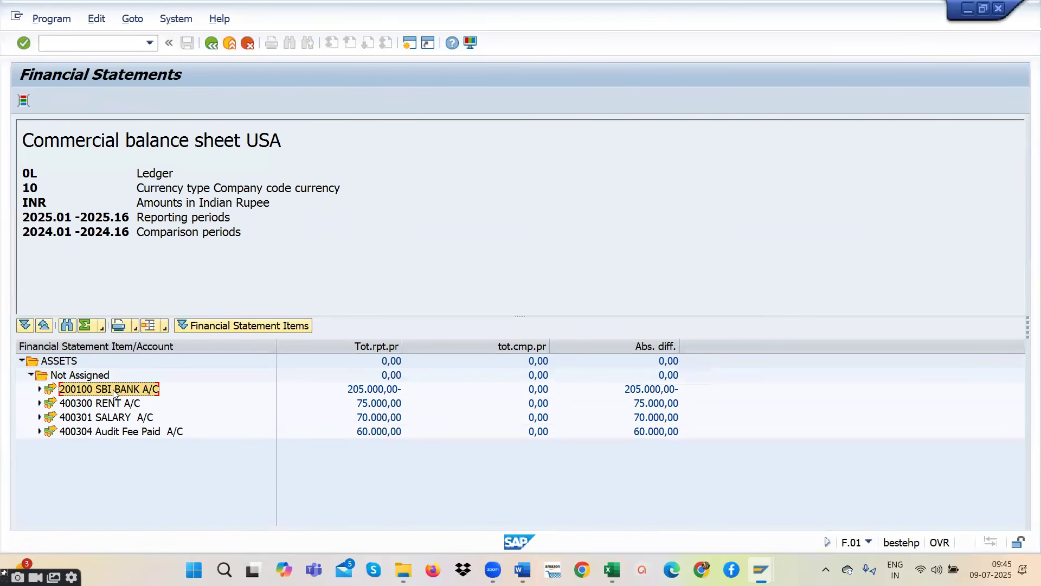
{"action": "left_click", "coordinate": [117, 404]}
{"action": "left_click", "coordinate": [118, 431]}
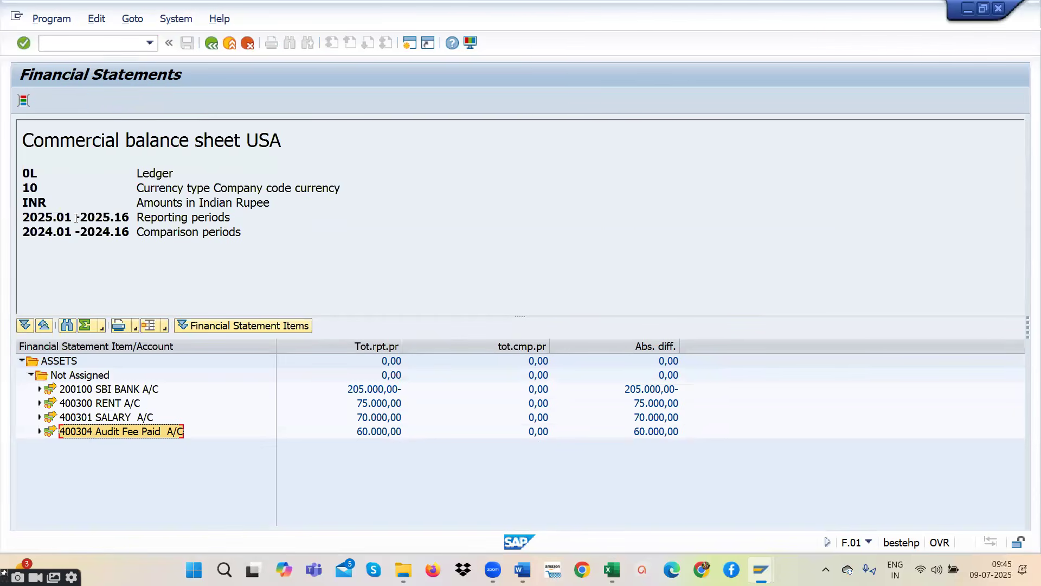
- Leave the financial statement report, switch to the R2R STUDENTS document in Word, and select the GL Posting T-FB50/F-02 entry through To Bank
{"action": "left_click", "coordinate": [211, 43]}
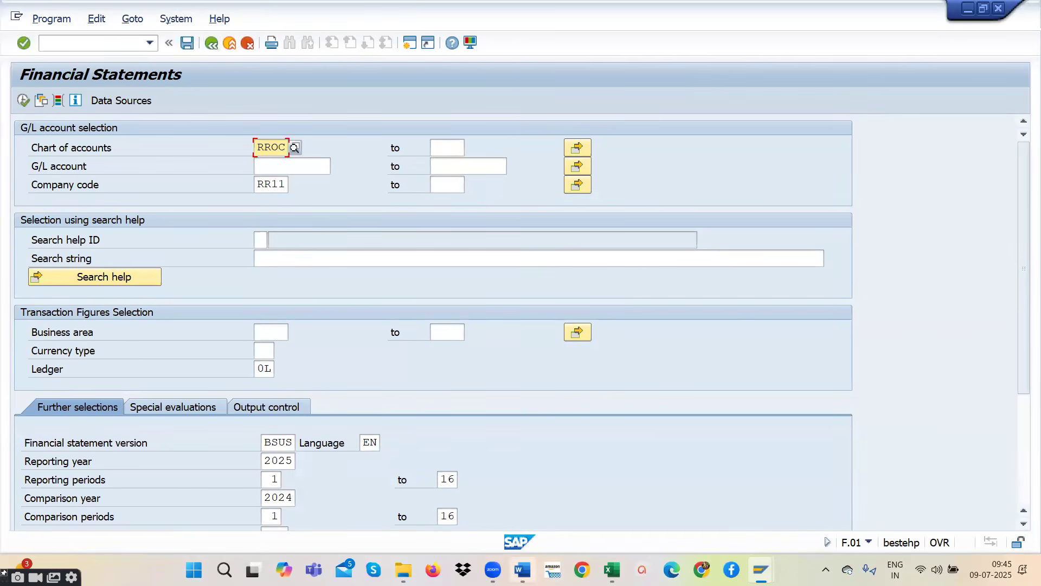
{"action": "left_click", "coordinate": [522, 570]}
{"action": "scroll", "coordinate": [538, 402], "scroll_direction": "down", "scroll_amount": 5}
{"action": "scroll", "coordinate": [538, 402], "scroll_direction": "up", "scroll_amount": 15}
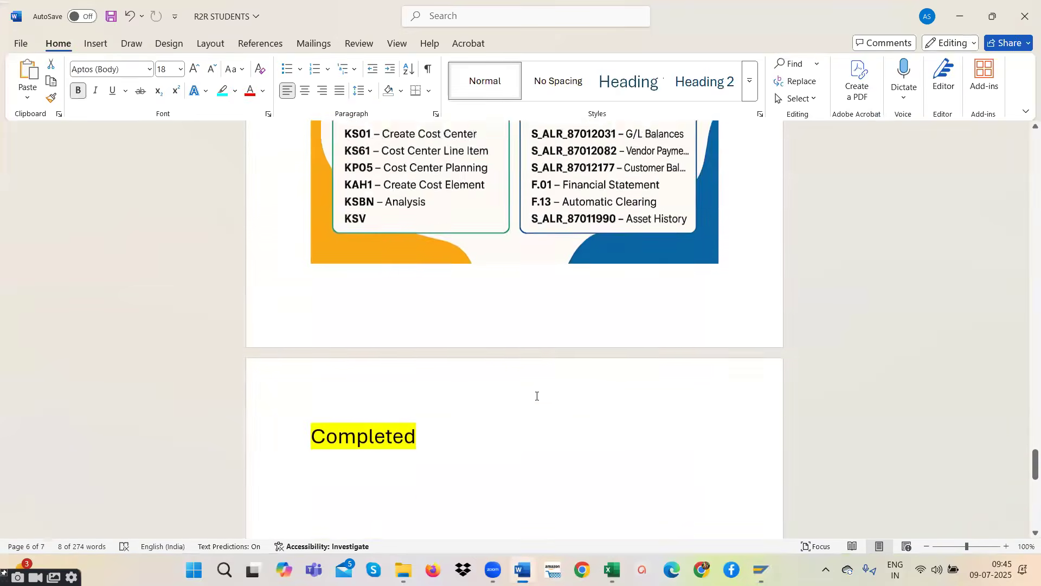
{"action": "scroll", "coordinate": [536, 387], "scroll_direction": "up", "scroll_amount": 1}
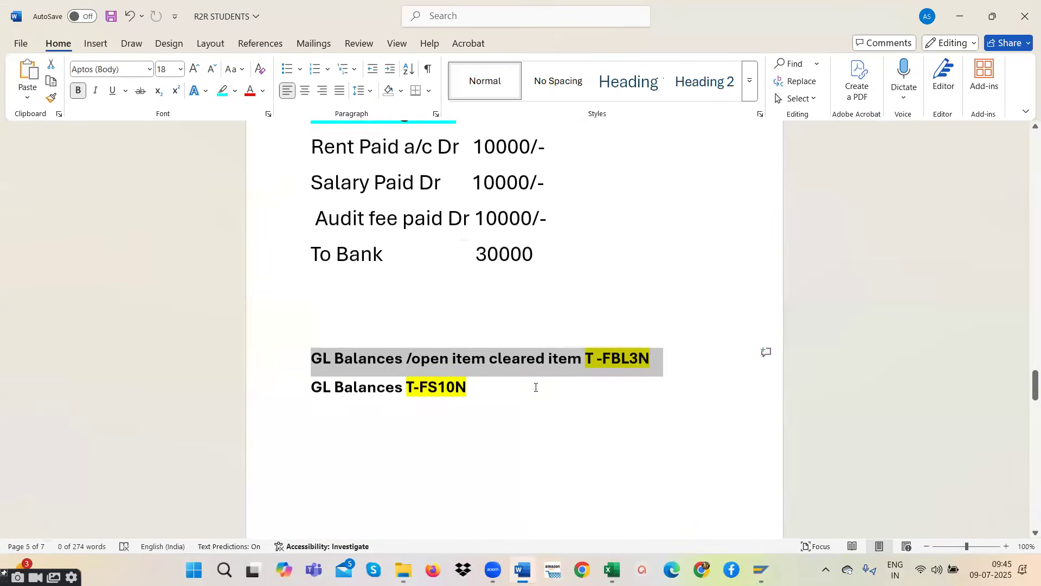
{"action": "scroll", "coordinate": [455, 338], "scroll_direction": "up", "scroll_amount": 18}
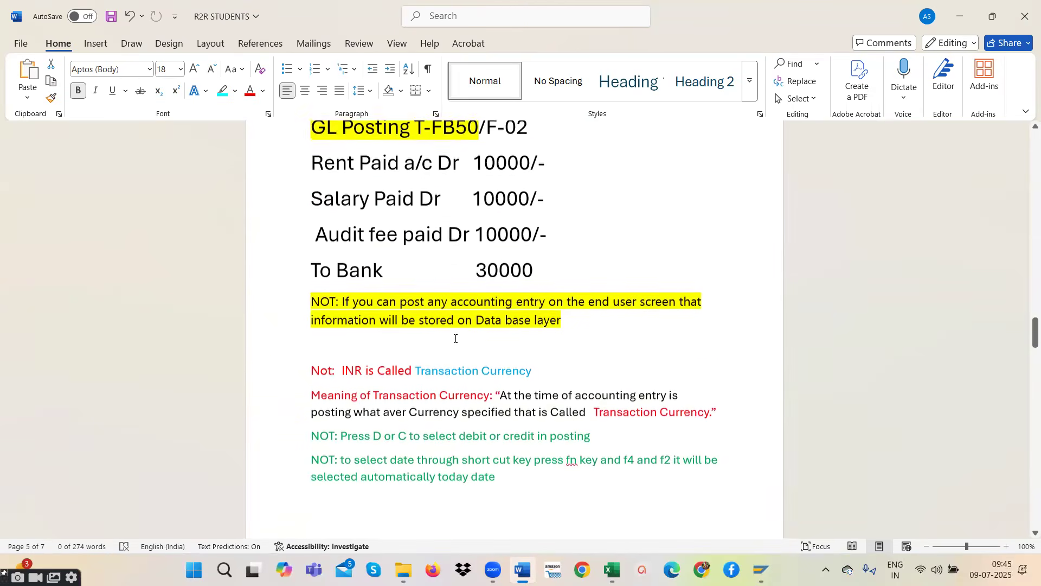
{"action": "scroll", "coordinate": [504, 380], "scroll_direction": "up", "scroll_amount": 1}
{"action": "left_click_drag", "start_coordinate": [535, 434], "coordinate": [311, 290]}
- Review the R2R notes on vendor and customer transactions, the accounting rules, general ledger postings, and the SAP FICO T-codes page
{"action": "scroll", "coordinate": [483, 266], "scroll_direction": "up", "scroll_amount": 6}
{"action": "scroll", "coordinate": [483, 266], "scroll_direction": "up", "scroll_amount": 20}
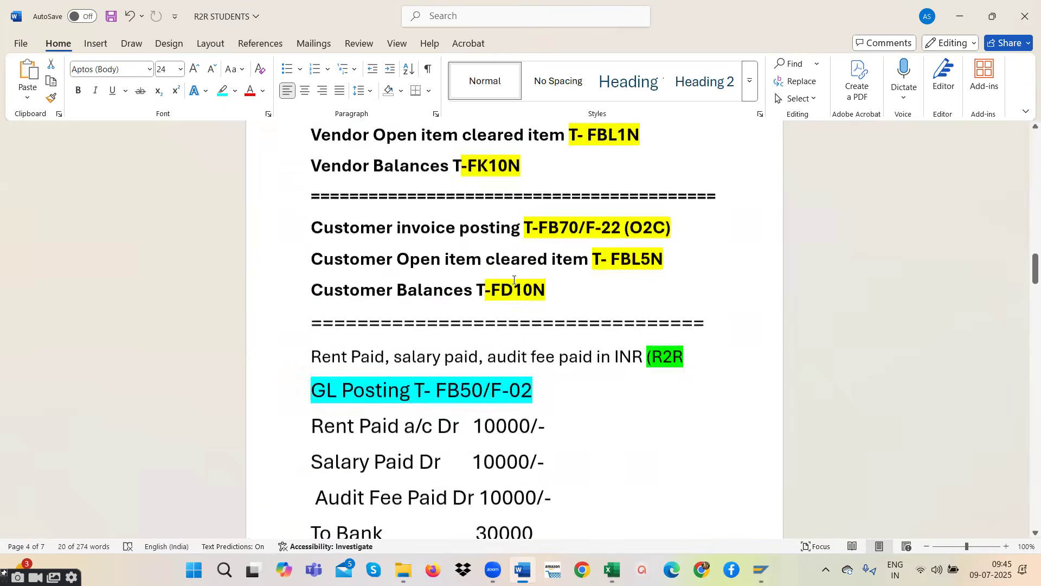
{"action": "scroll", "coordinate": [516, 269], "scroll_direction": "up", "scroll_amount": 15}
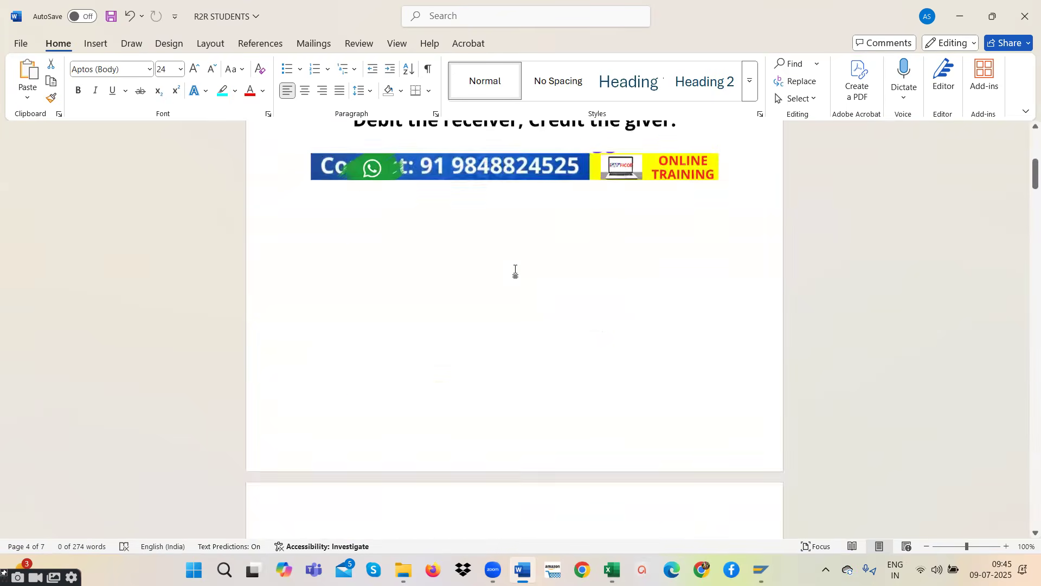
{"action": "scroll", "coordinate": [516, 269], "scroll_direction": "down", "scroll_amount": 10}
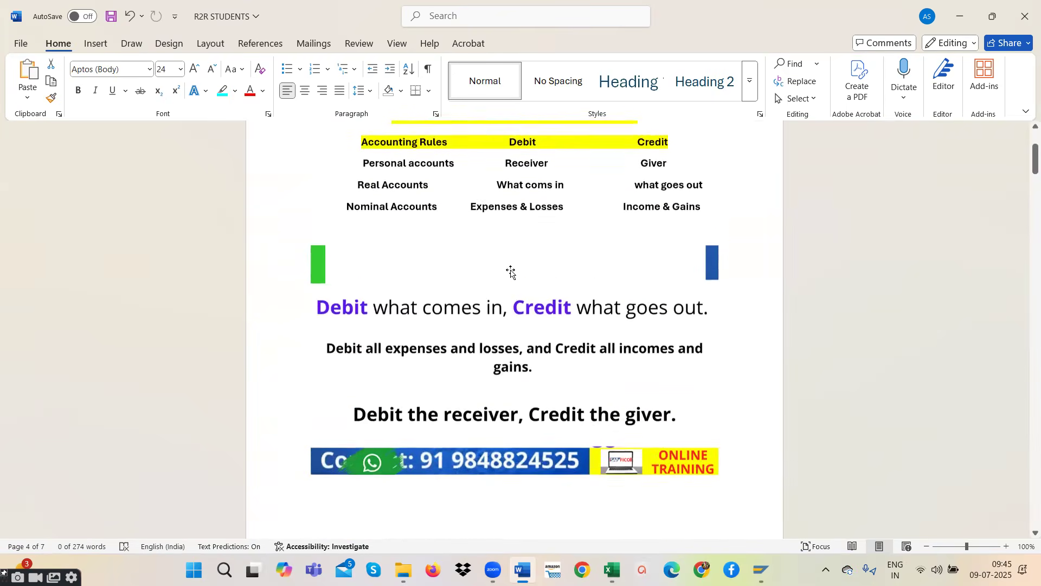
{"action": "scroll", "coordinate": [527, 354], "scroll_direction": "down", "scroll_amount": 15}
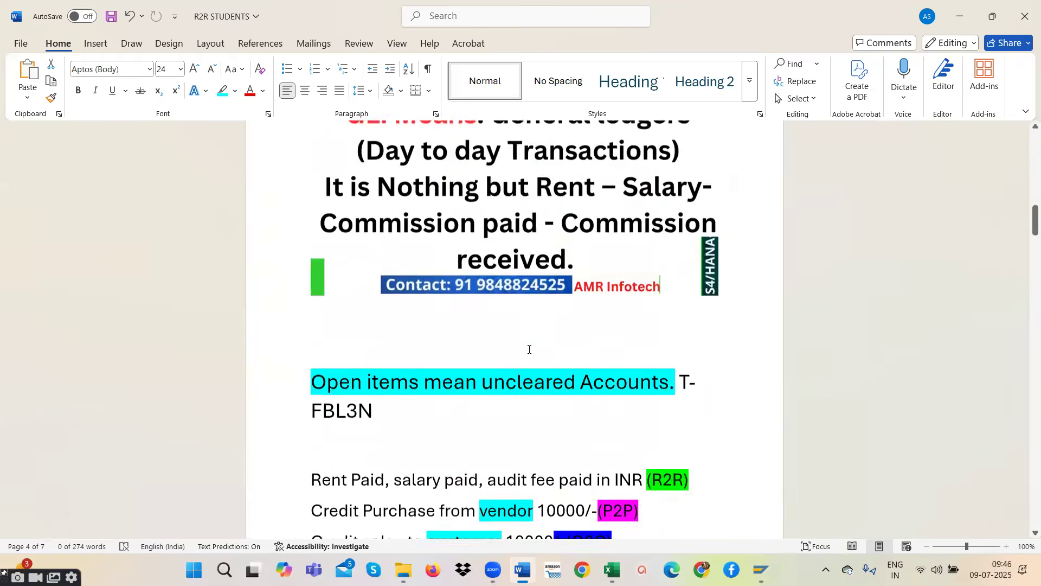
{"action": "scroll", "coordinate": [529, 349], "scroll_direction": "down", "scroll_amount": 12}
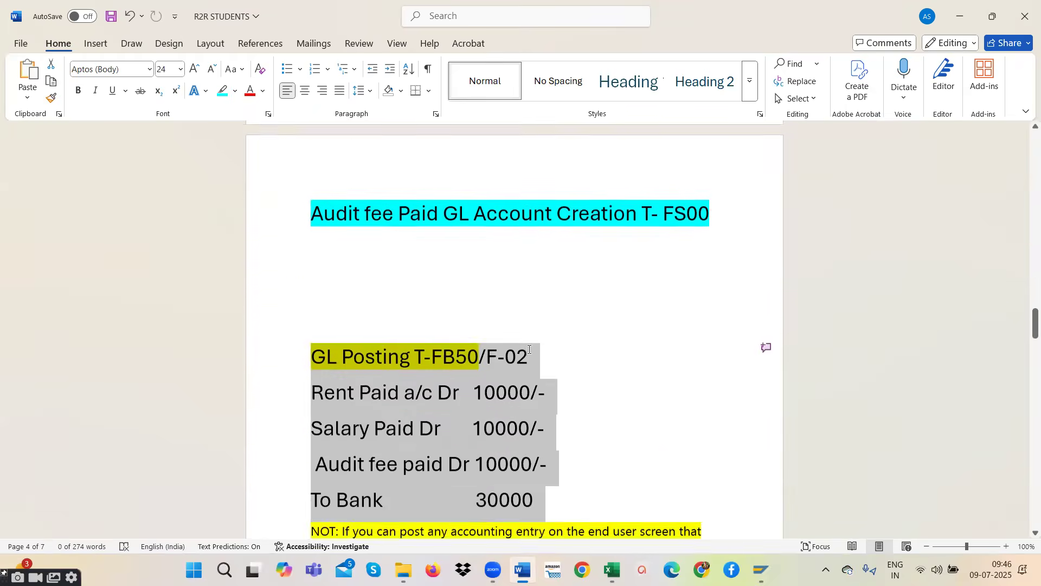
{"action": "scroll", "coordinate": [528, 350], "scroll_direction": "down", "scroll_amount": 15}
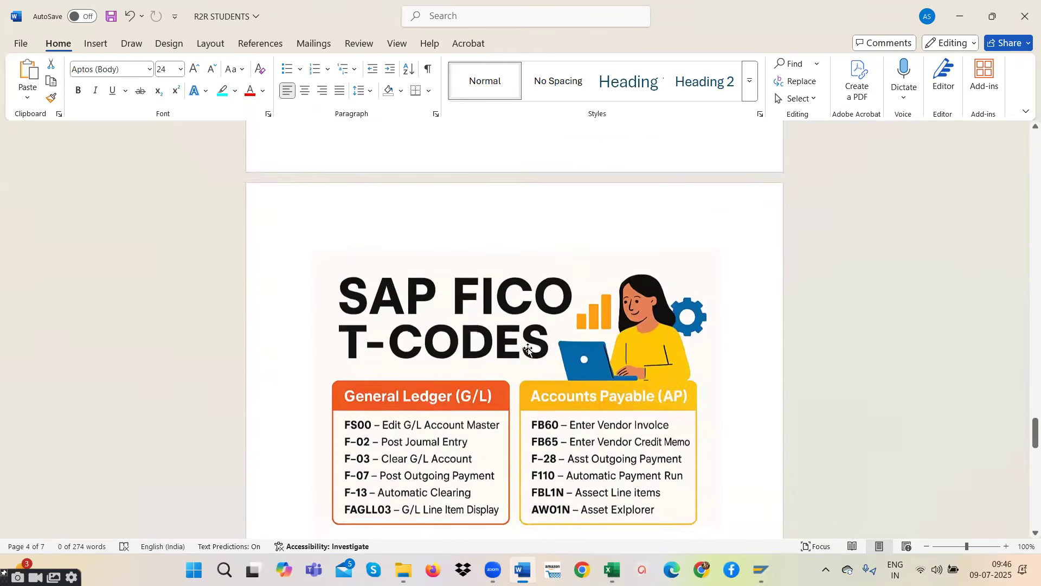